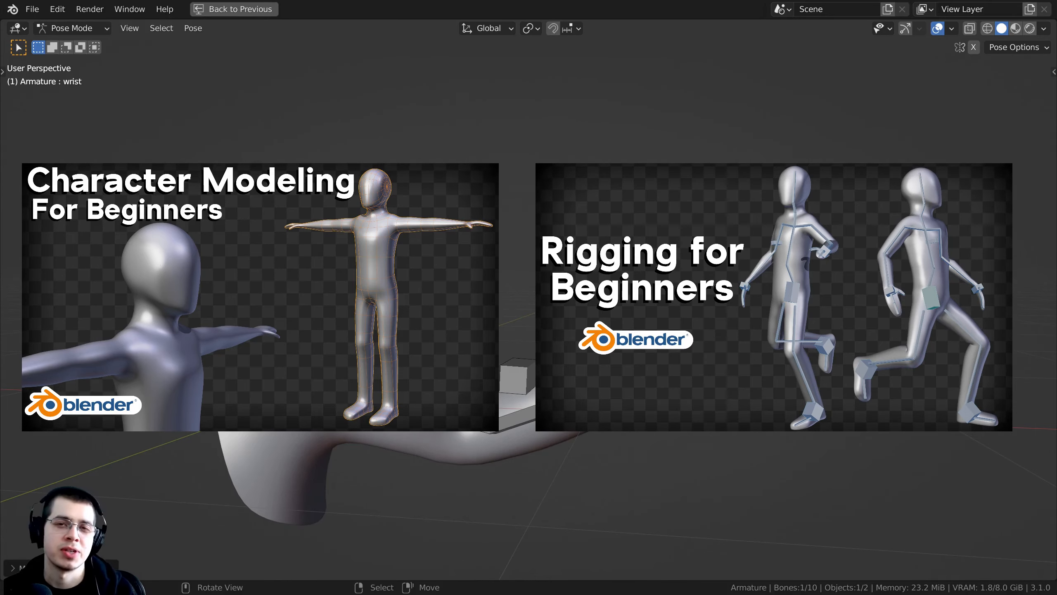
Move the wrist bone of the finished rig to several positions to test how the arm bends.
middle_drag(603, 396, 679, 314)
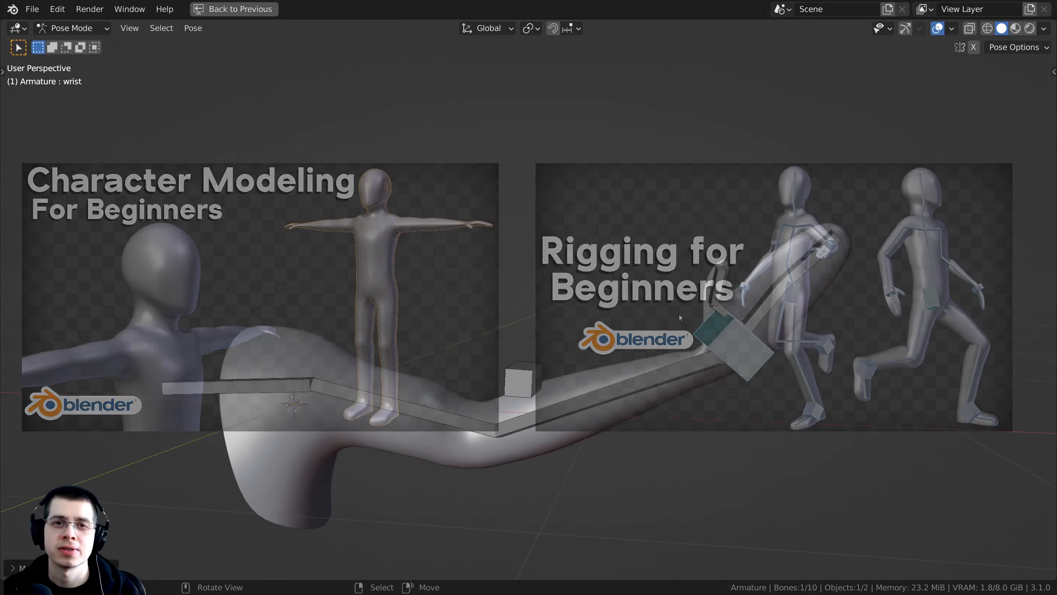
key(g)
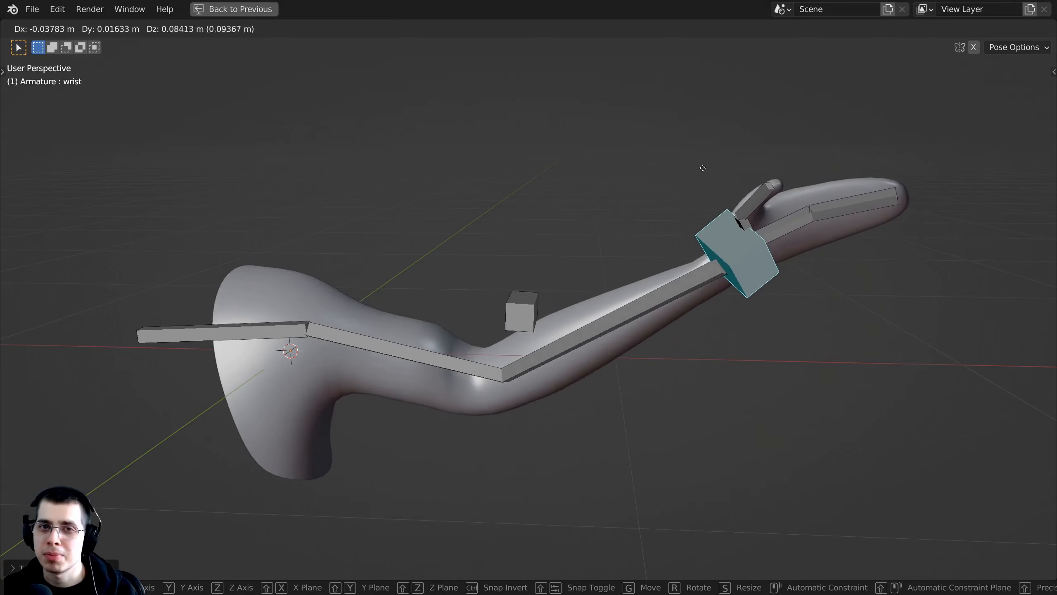
click(738, 181)
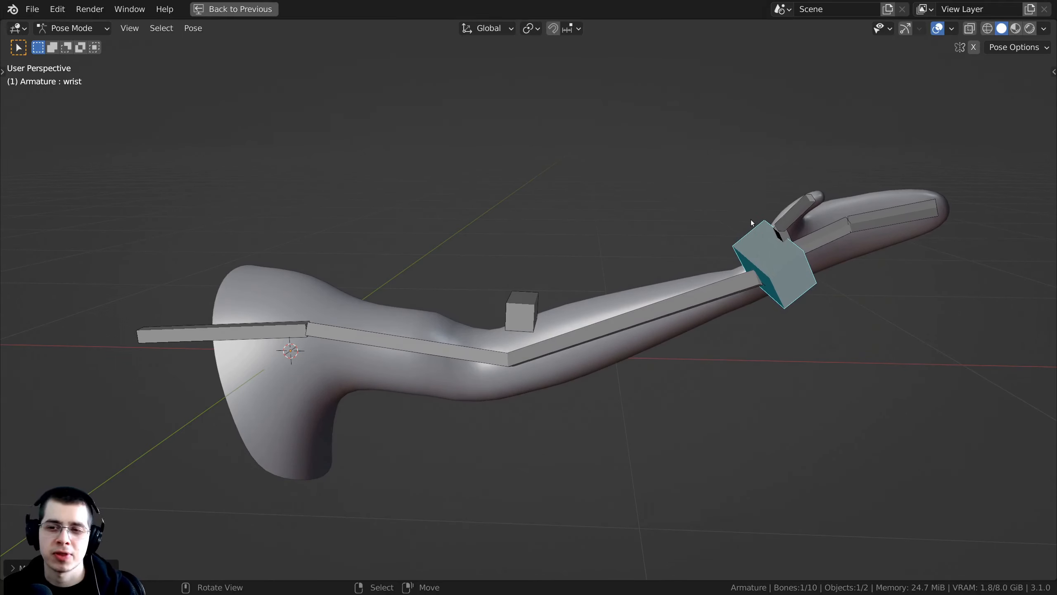
key(g)
click(718, 218)
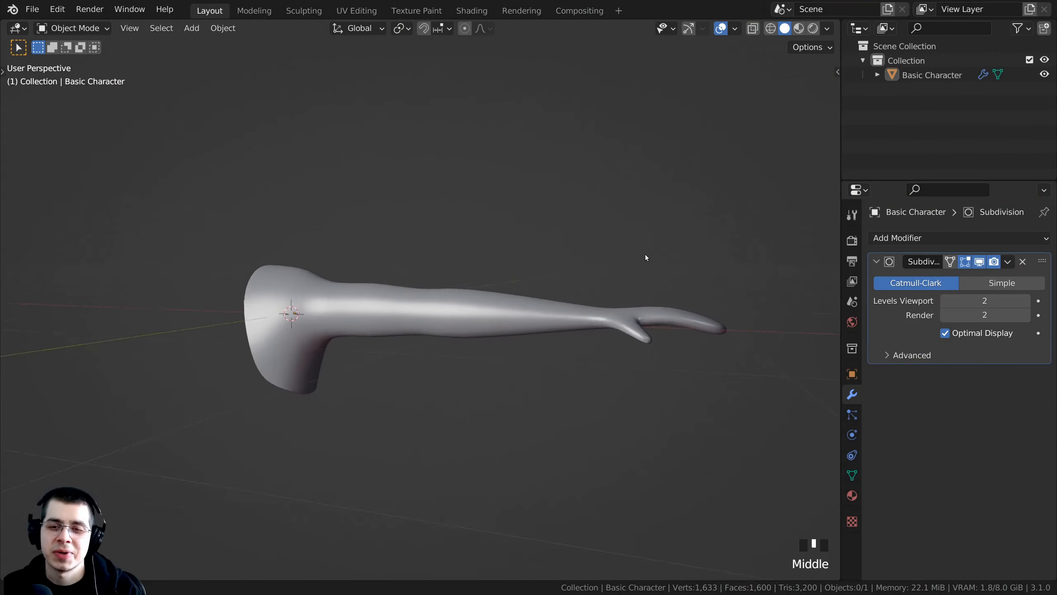
Examine the unrigged arm mesh from several angles.
mouse_move(645, 255)
middle_down()
mouse_move(649, 235)
mouse_move(654, 309)
middle_up()
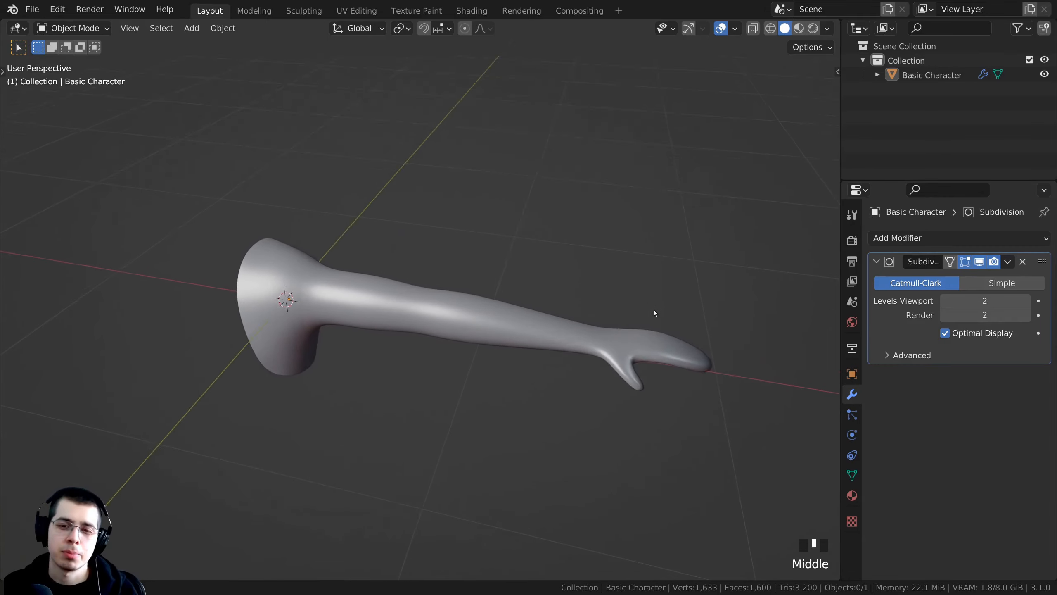
right_click(545, 334)
middle_drag(545, 334, 491, 287)
key(a)
scroll(489, 316, up, 1)
scroll(256, 345, up, 1)
scroll(560, 311, down, 2)
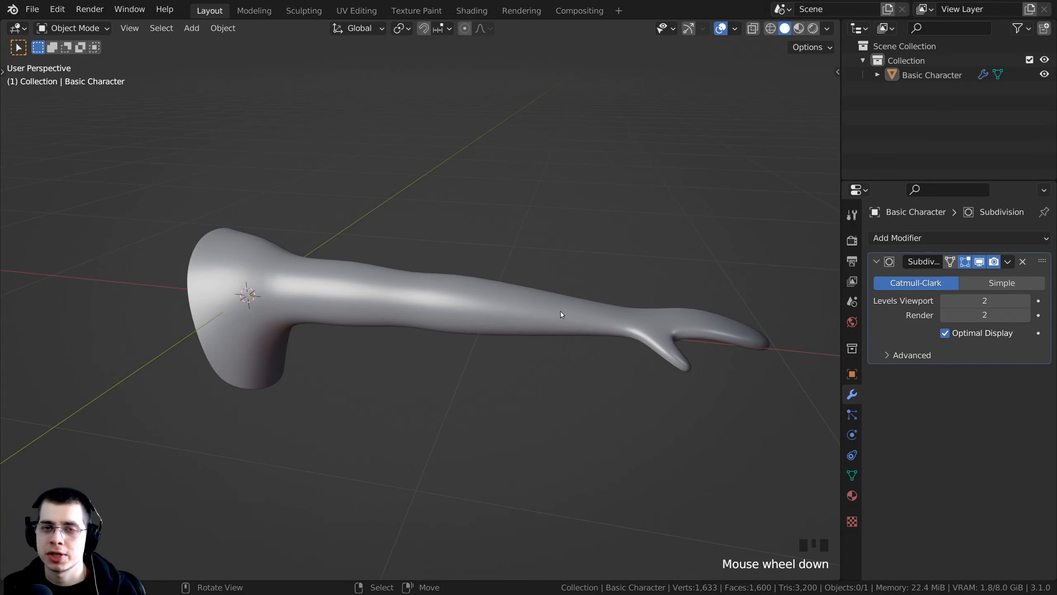
shift+middle_drag(567, 305, 522, 352)
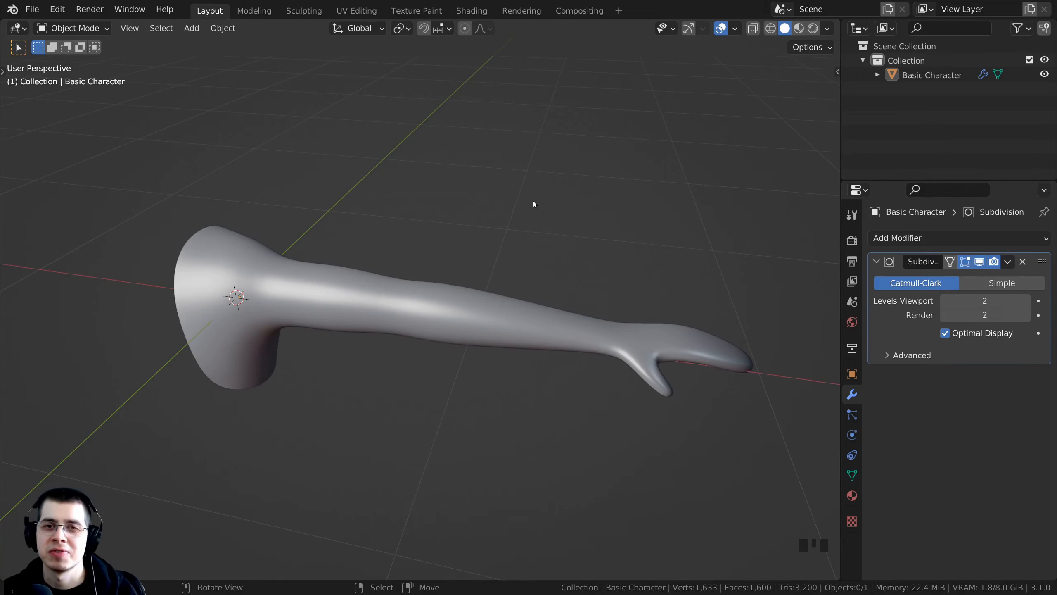
middle_drag(469, 233, 394, 156)
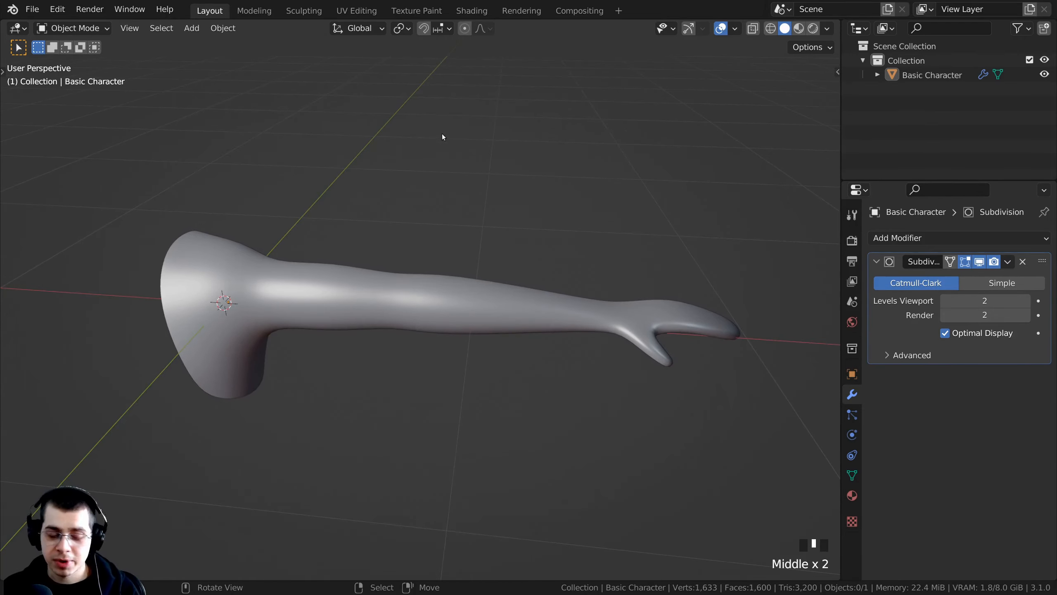
Snap the 3D cursor to the world origin and add a single-bone armature there.
key(shift+s)
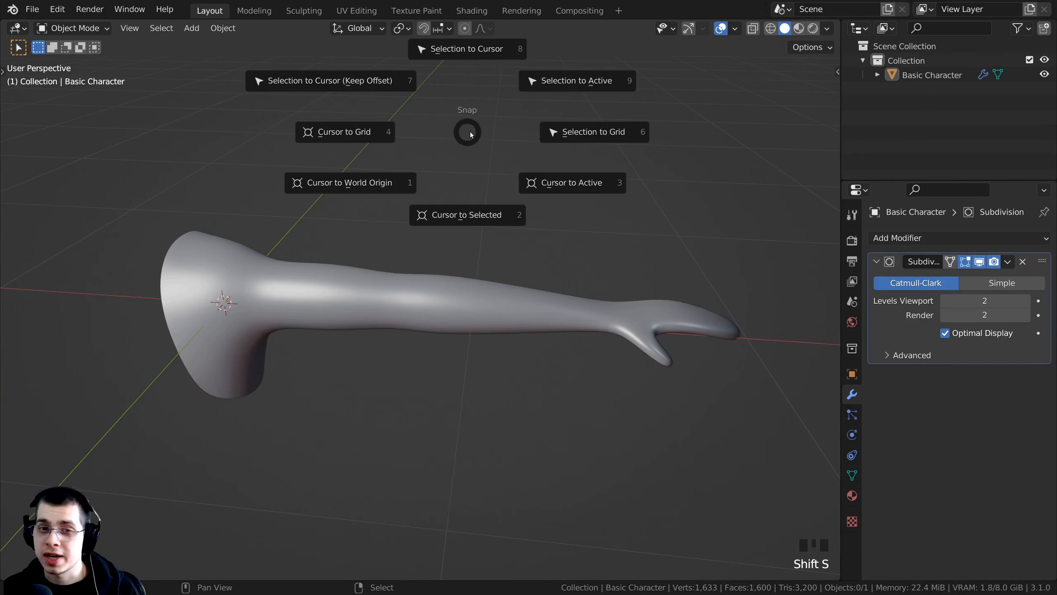
click(370, 189)
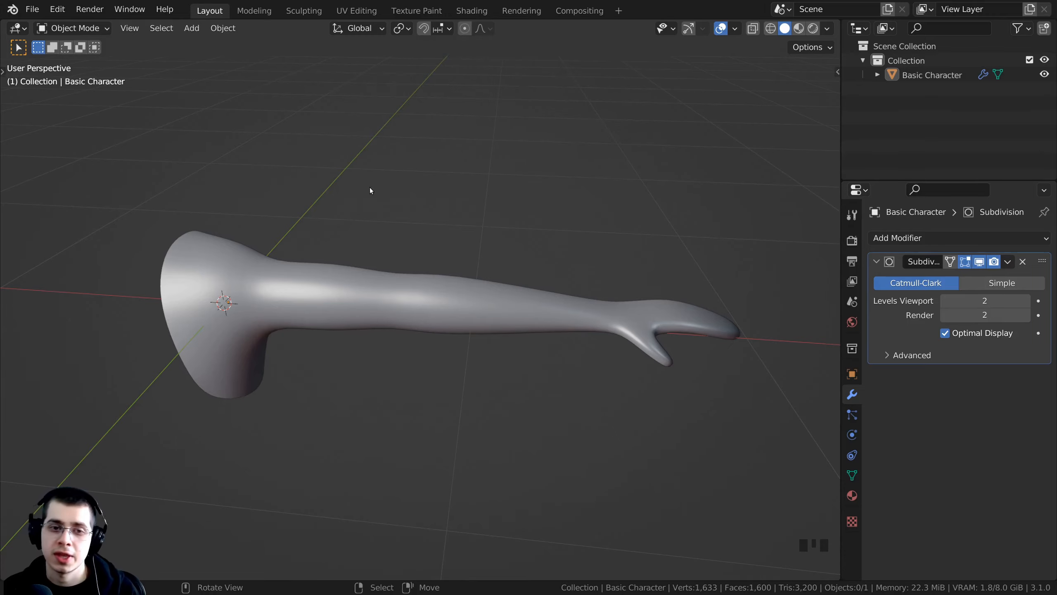
middle_drag(371, 189, 486, 213)
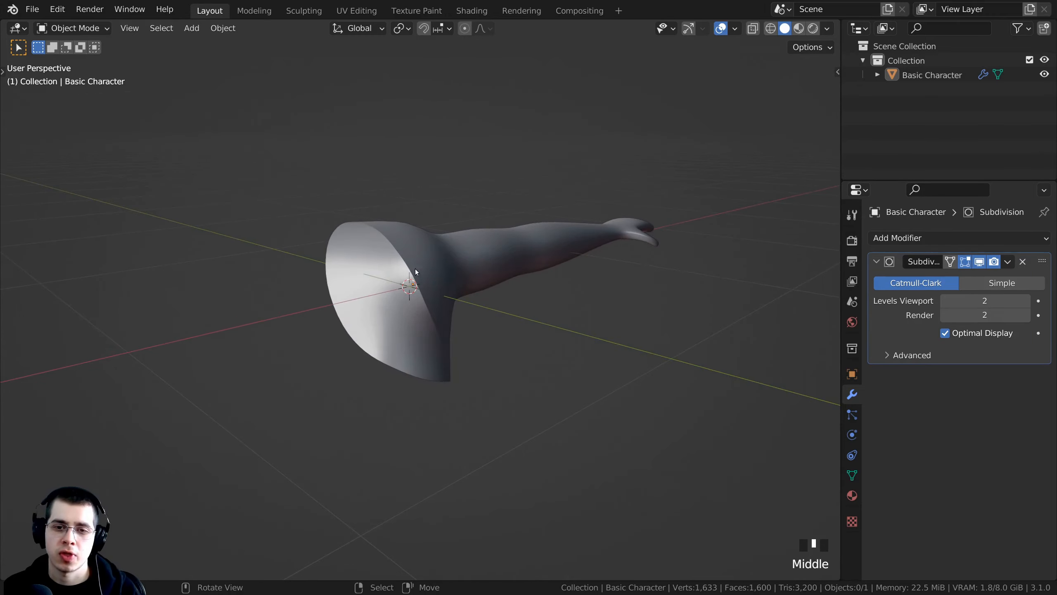
middle_drag(361, 331, 378, 319)
middle_drag(500, 314, 427, 283)
scroll(425, 279, down, 3)
middle_drag(372, 217, 401, 240)
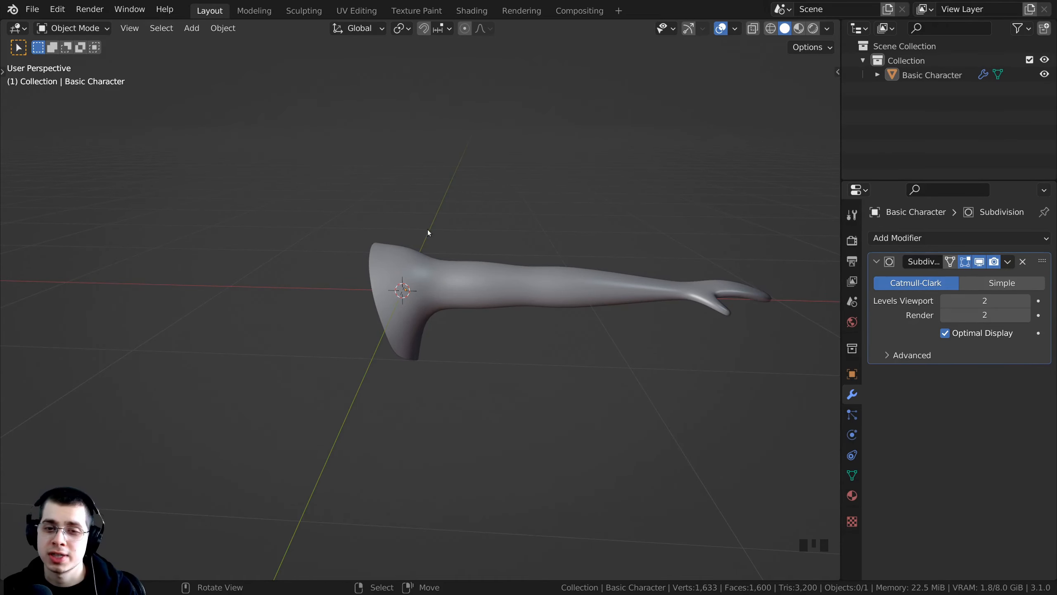
middle_drag(445, 268, 437, 235)
key(shift+a)
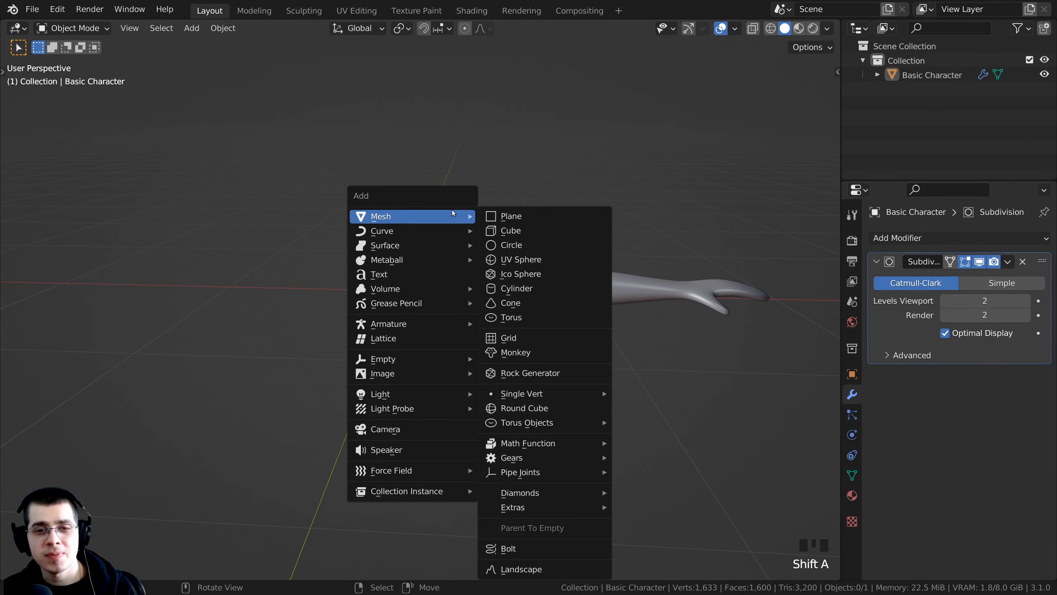
mouse_move(382, 250)
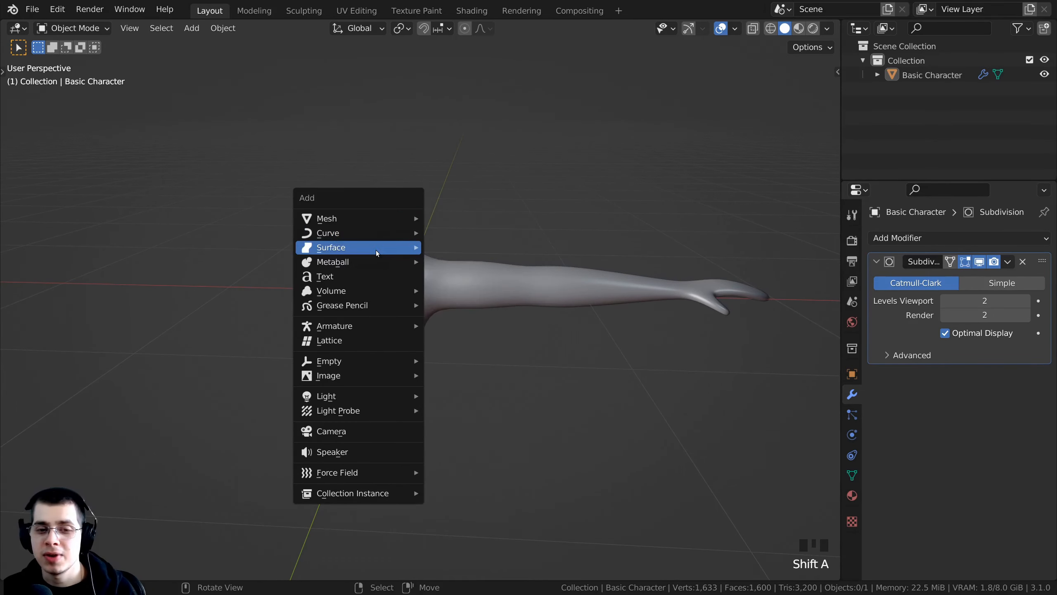
mouse_move(323, 330)
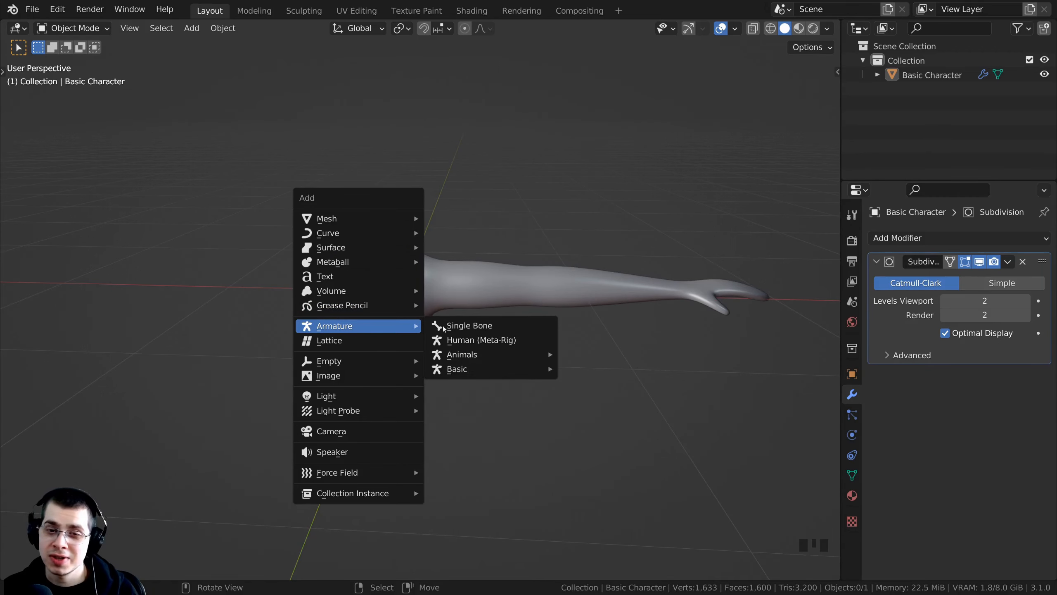
click(455, 327)
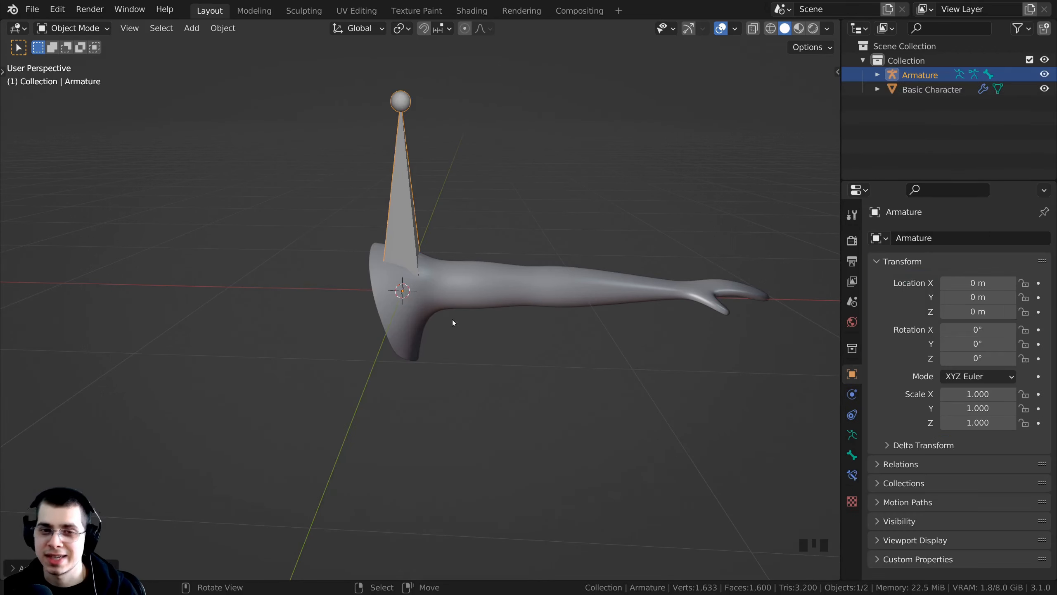
Enable In Front in the armature's viewport display so the bone shows through the arm mesh.
middle_drag(420, 295, 400, 283)
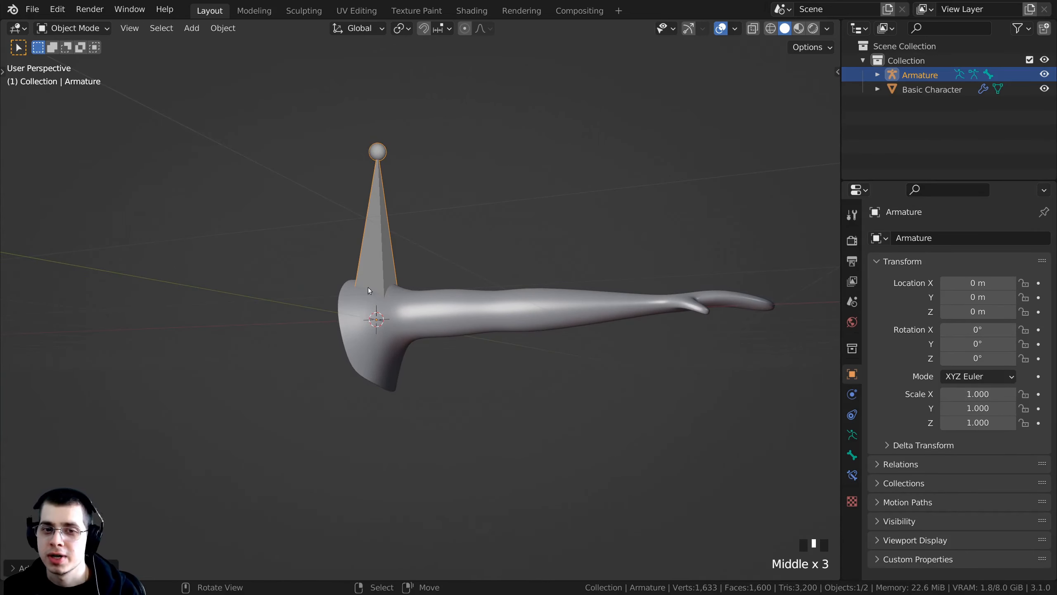
click(853, 435)
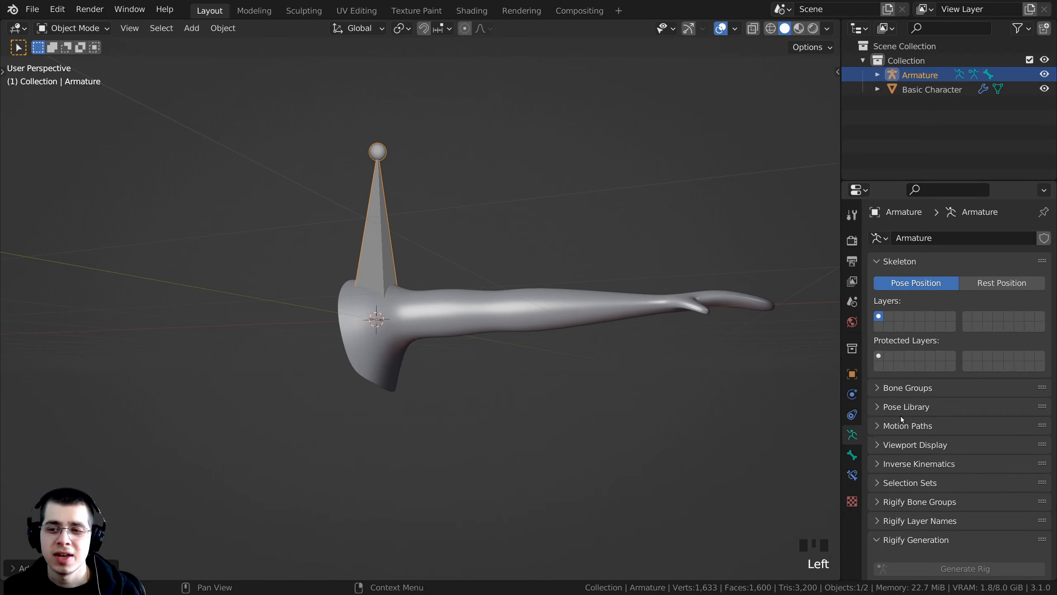
click(879, 445)
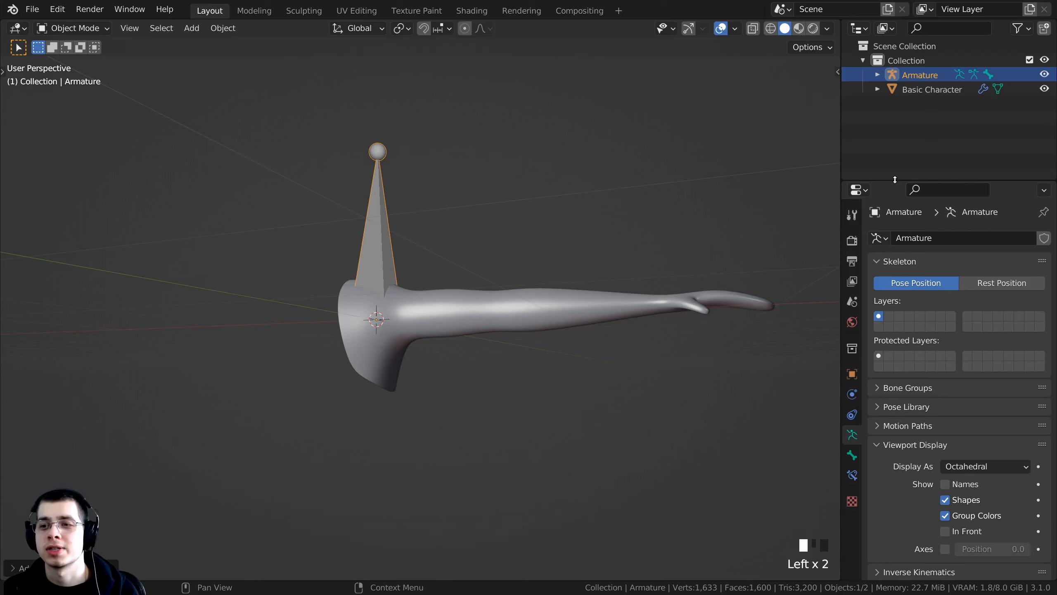
drag(895, 179, 895, 111)
scroll(970, 266, down, 4)
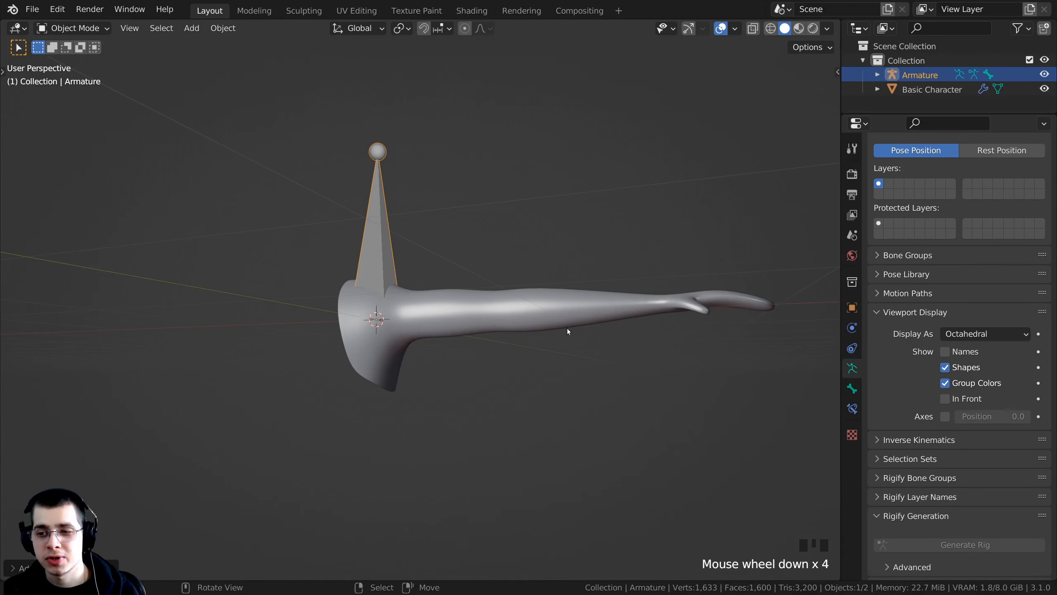
middle_drag(567, 331, 587, 338)
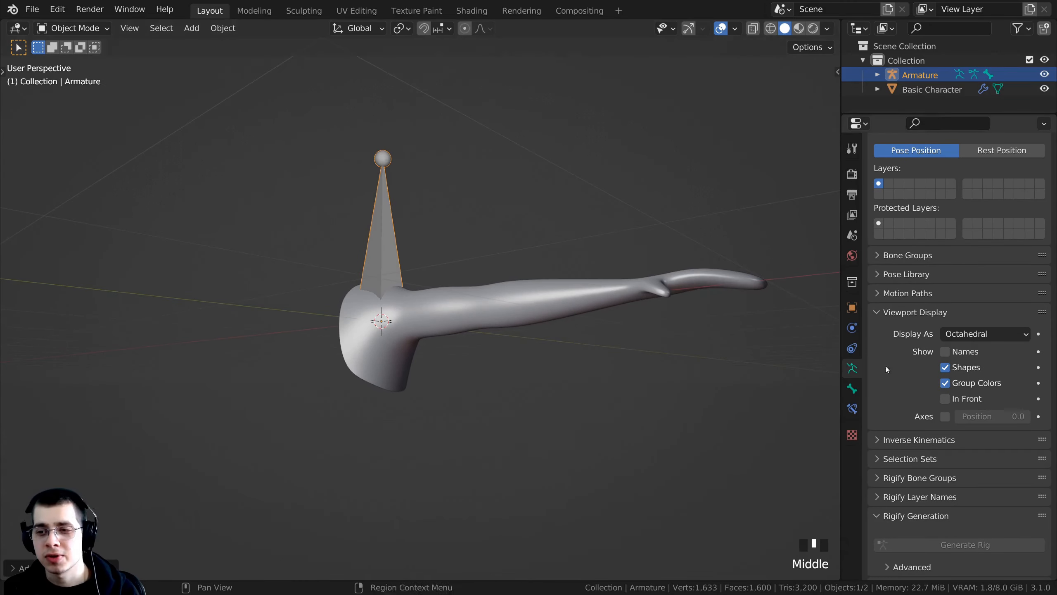
click(945, 398)
Set the armature's viewport display type to B-Bone.
scroll(570, 374, down, 1)
middle_drag(570, 375, 485, 319)
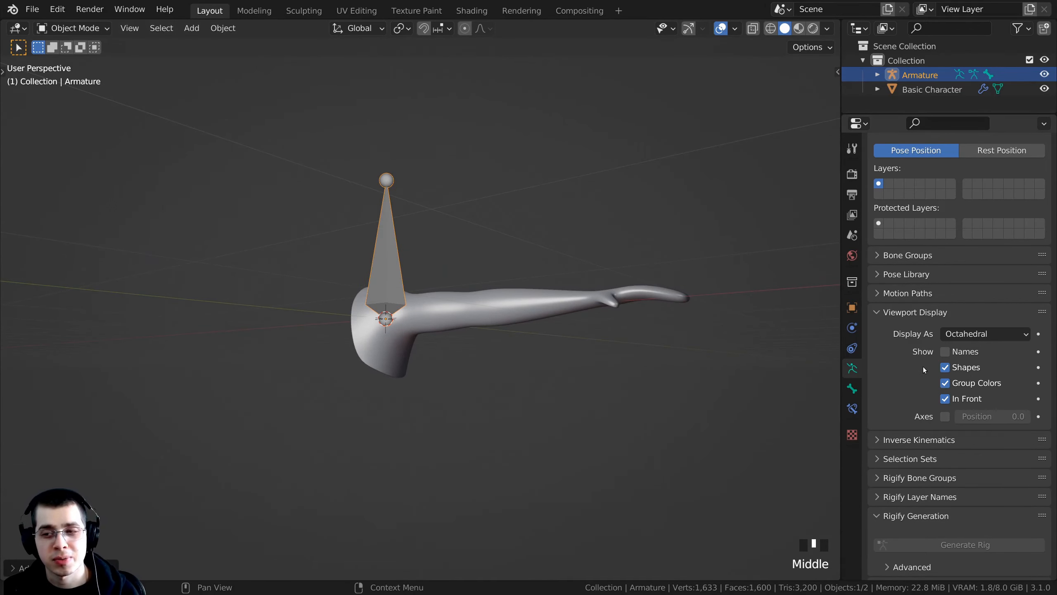
click(958, 340)
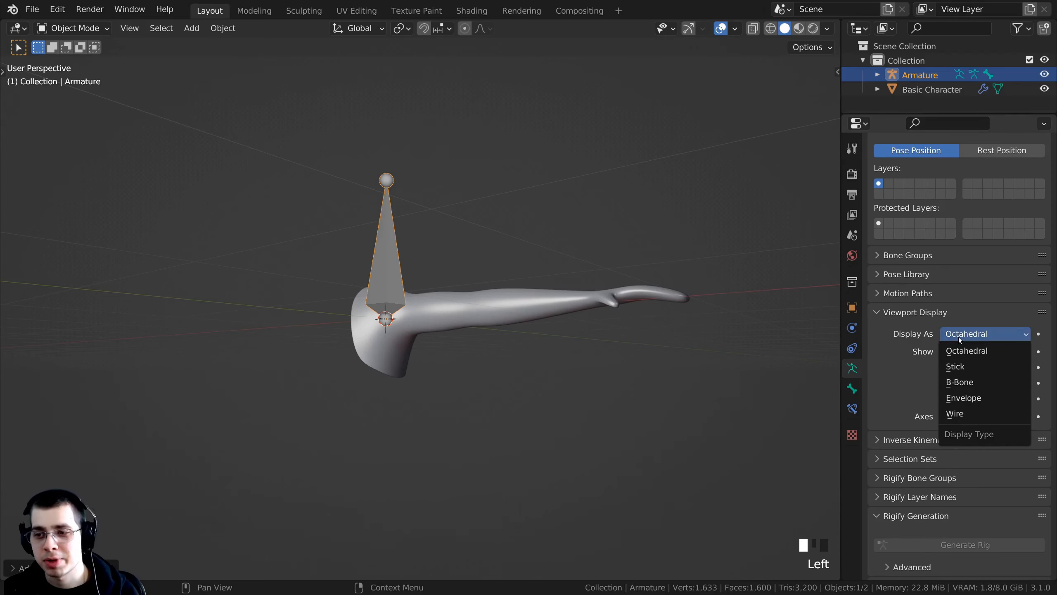
click(969, 382)
Switch the armature to Edit Mode.
mouse_move(574, 358)
middle_down()
mouse_move(431, 236)
mouse_move(435, 270)
middle_up()
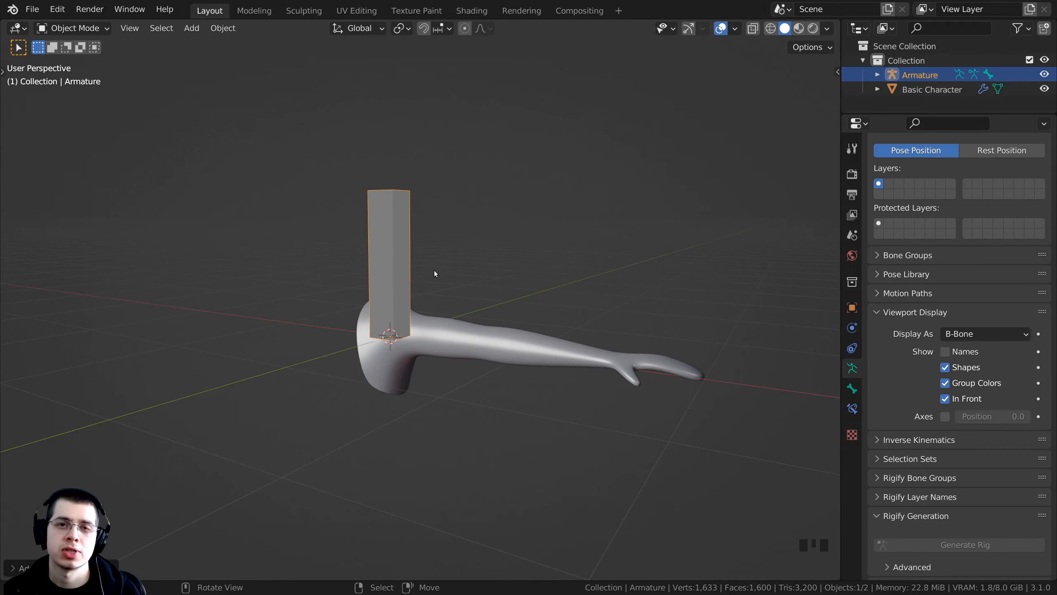
shift+middle_drag(454, 310, 403, 263)
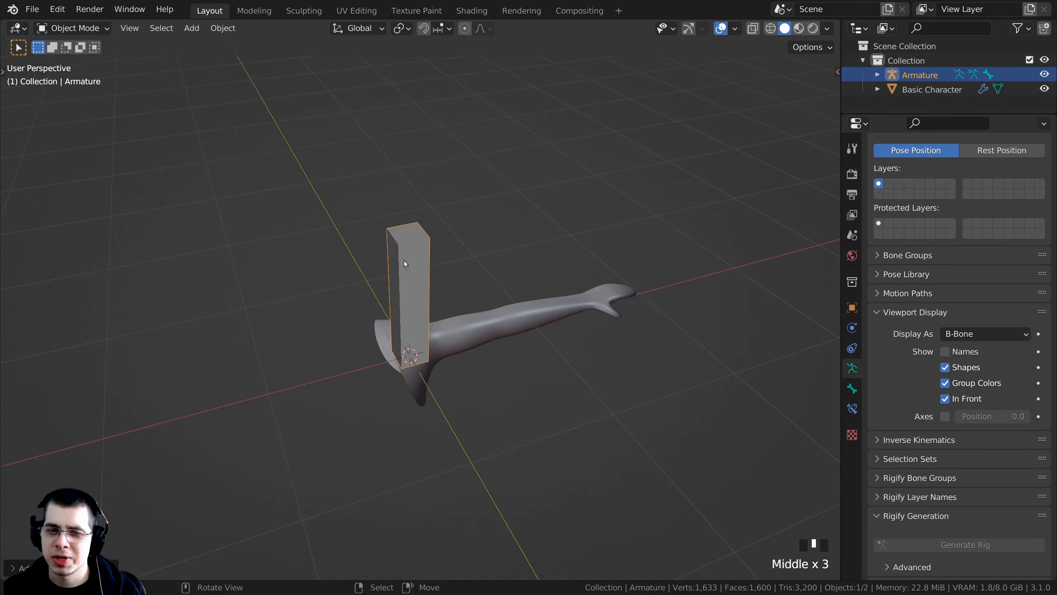
middle_drag(403, 316, 408, 324)
scroll(408, 324, up, 4)
shift+middle_drag(420, 281, 422, 244)
key(Tab)
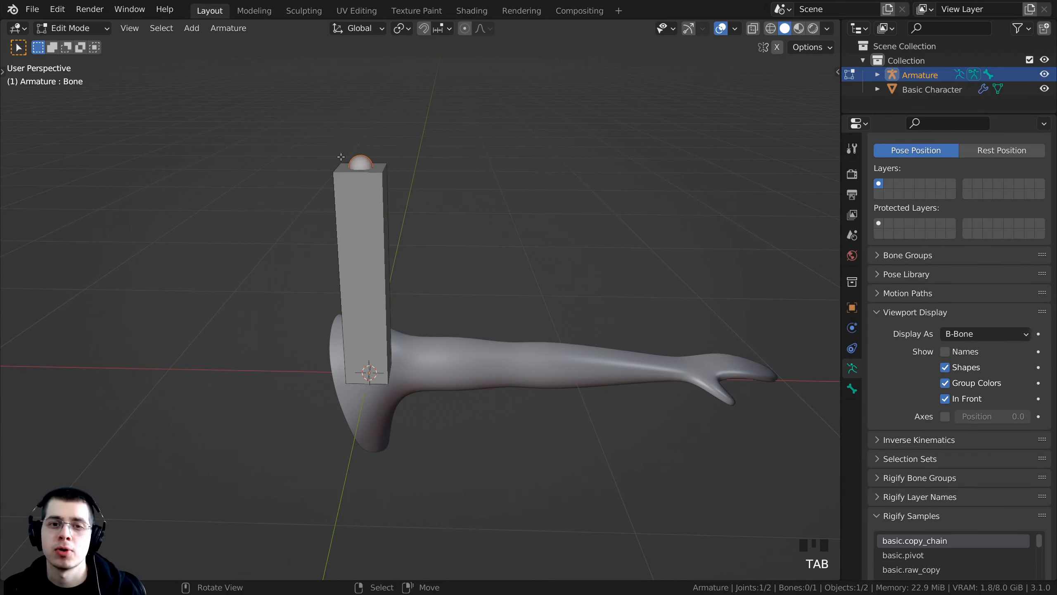
click(70, 29)
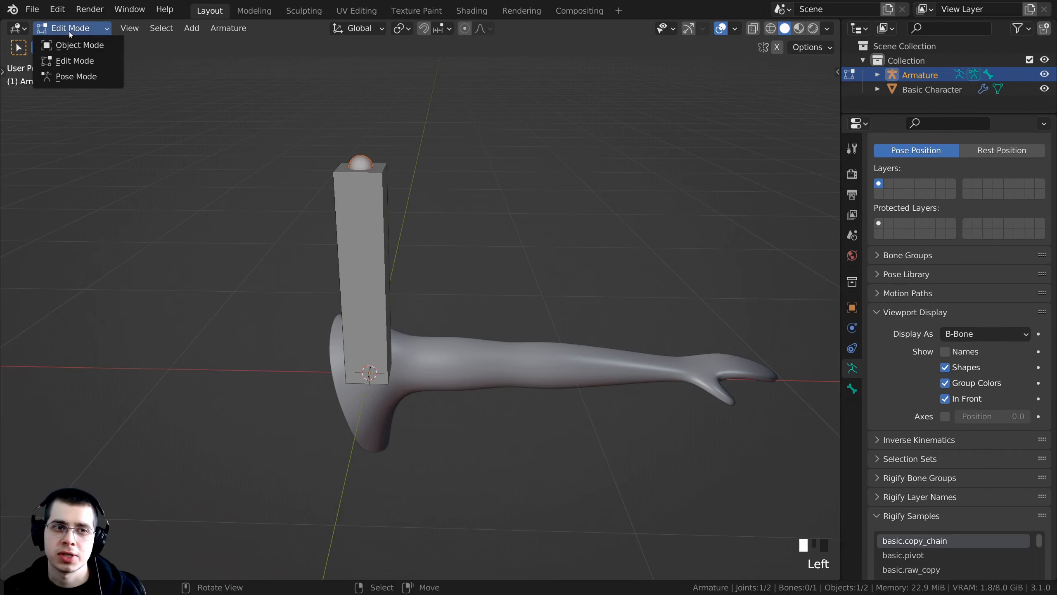
click(73, 62)
middle_drag(402, 232, 399, 210)
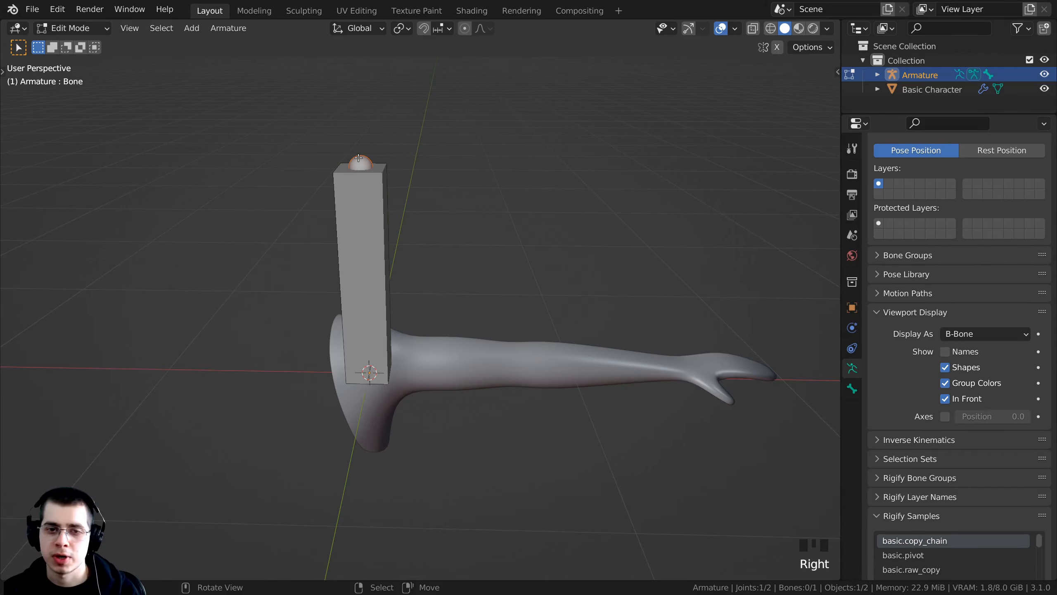
In front view, move the bone's tip about 0.4 m along X and -0.9 m along Z into the start of the upper arm.
key(KP_1)
shift+middle_drag(284, 233, 292, 199)
scroll(410, 146, down, 1)
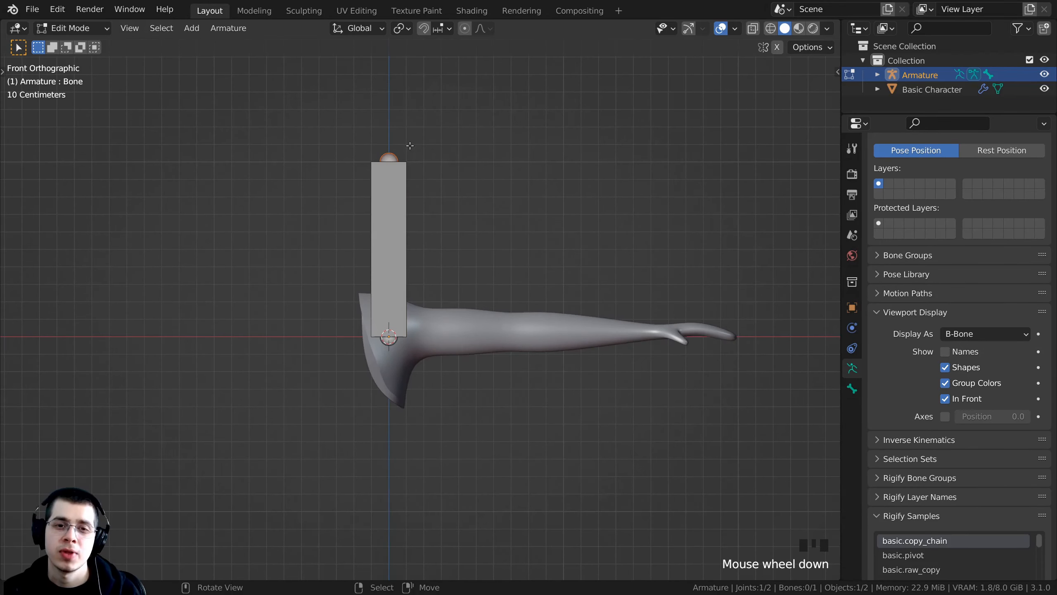
key(g)
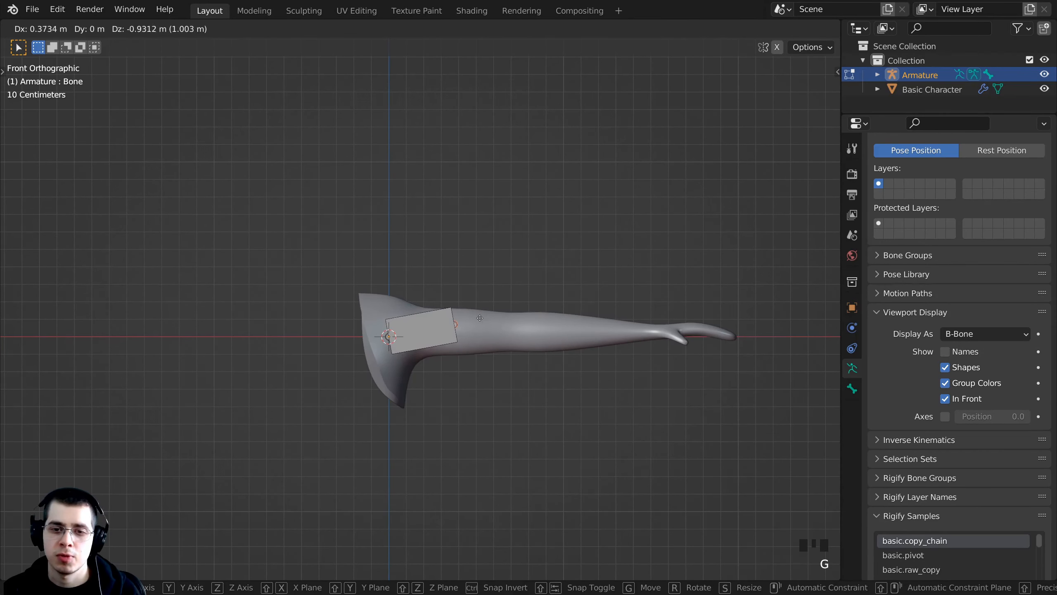
click(482, 319)
Move the bone's root joint outward and slightly down, past the open torso edge of the mesh.
shift+middle_drag(482, 319, 374, 308)
scroll(343, 320, down, 1)
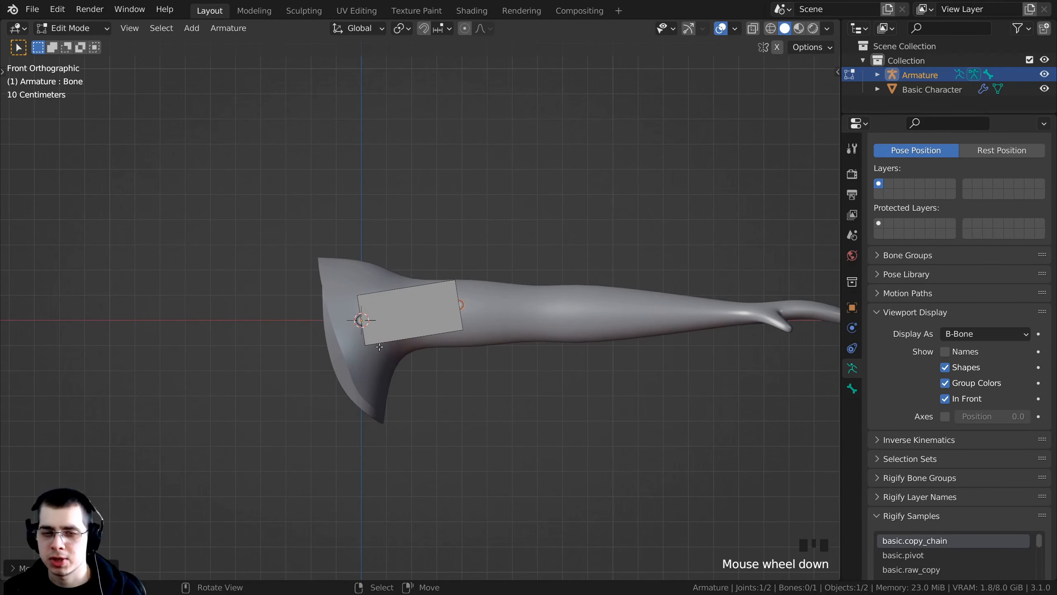
right_click(356, 321)
key(g)
click(352, 339)
scroll(255, 325, up, 4)
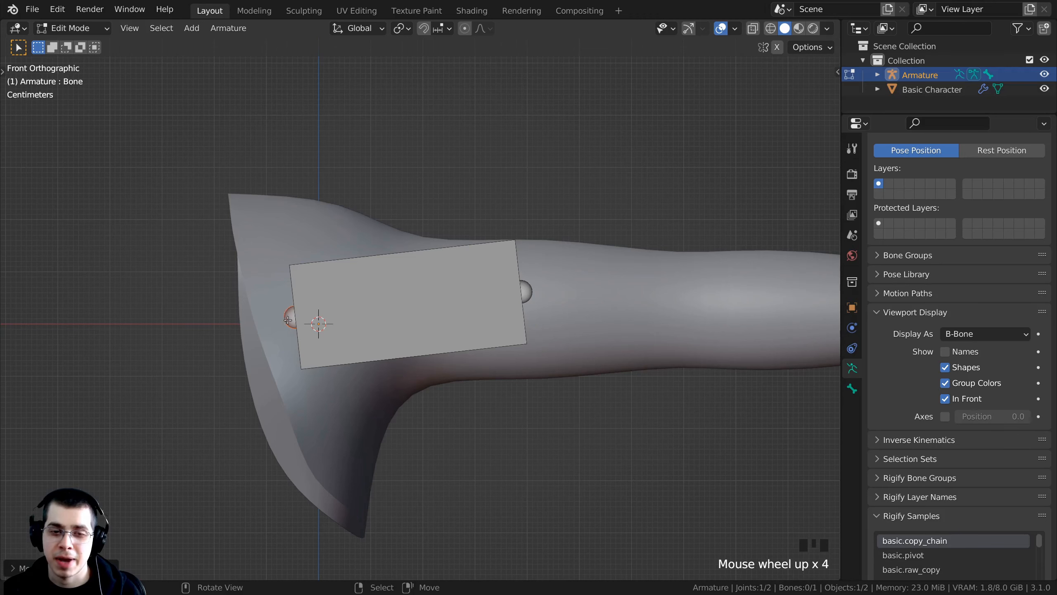
scroll(393, 330, down, 3)
key(g)
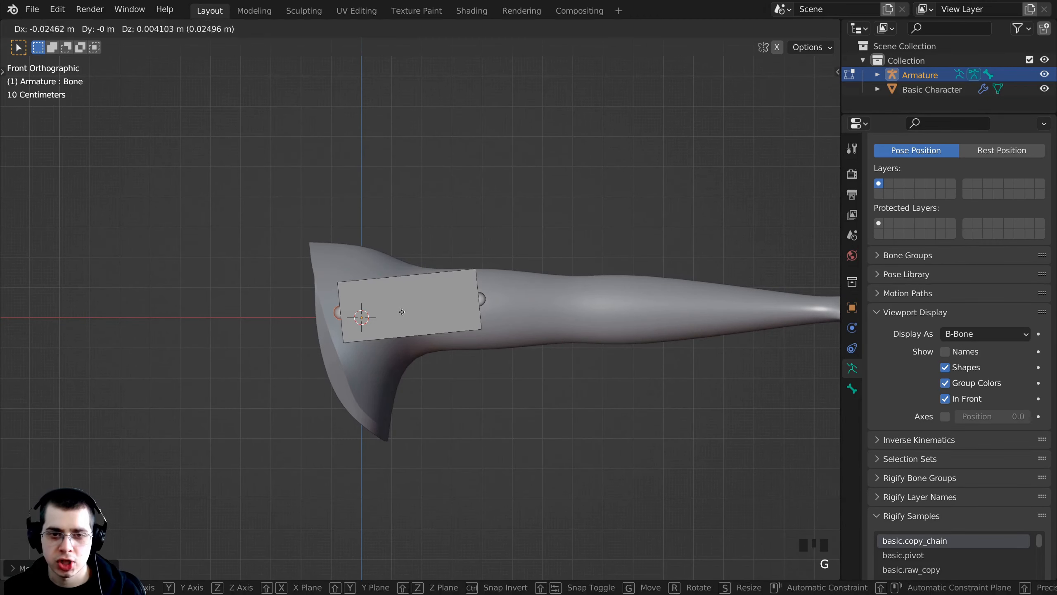
click(283, 344)
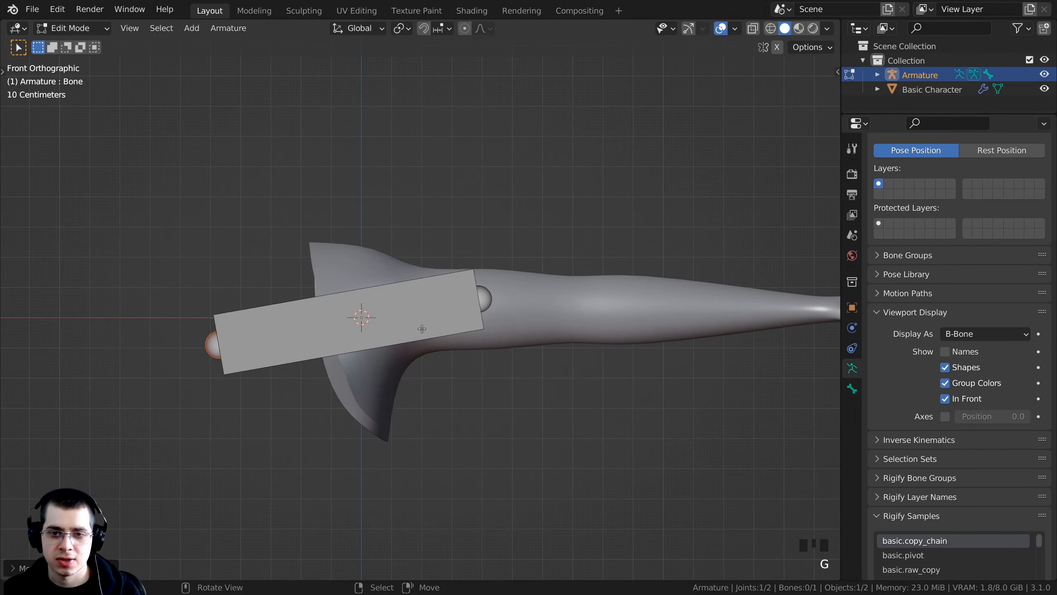
Move the bone's tip joint back along the arm into the shoulder, just above the world origin.
shift+middle_drag(484, 303, 357, 282)
shift+middle_drag(444, 302, 418, 289)
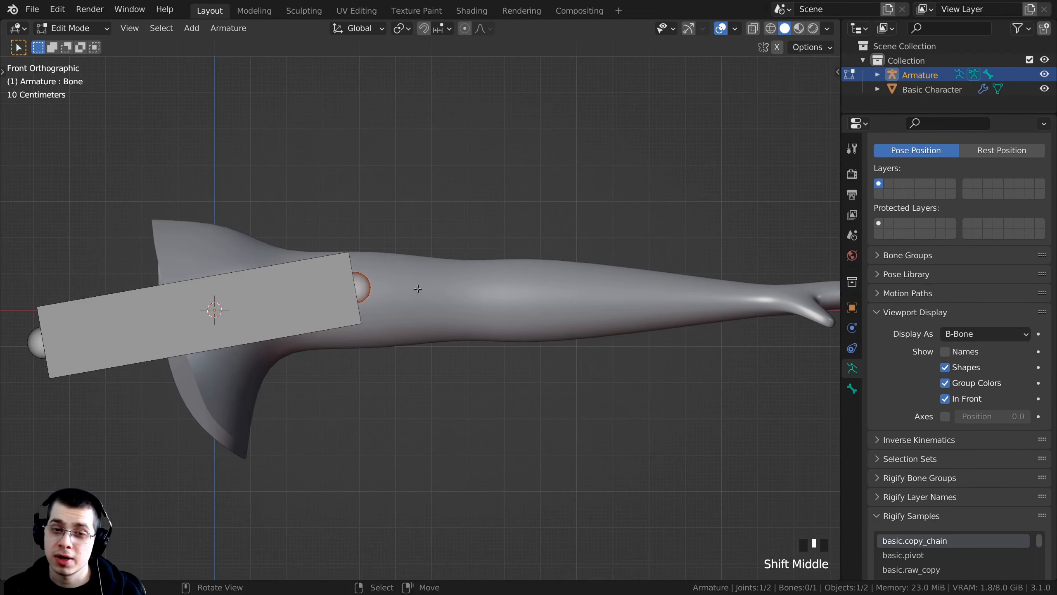
key(g)
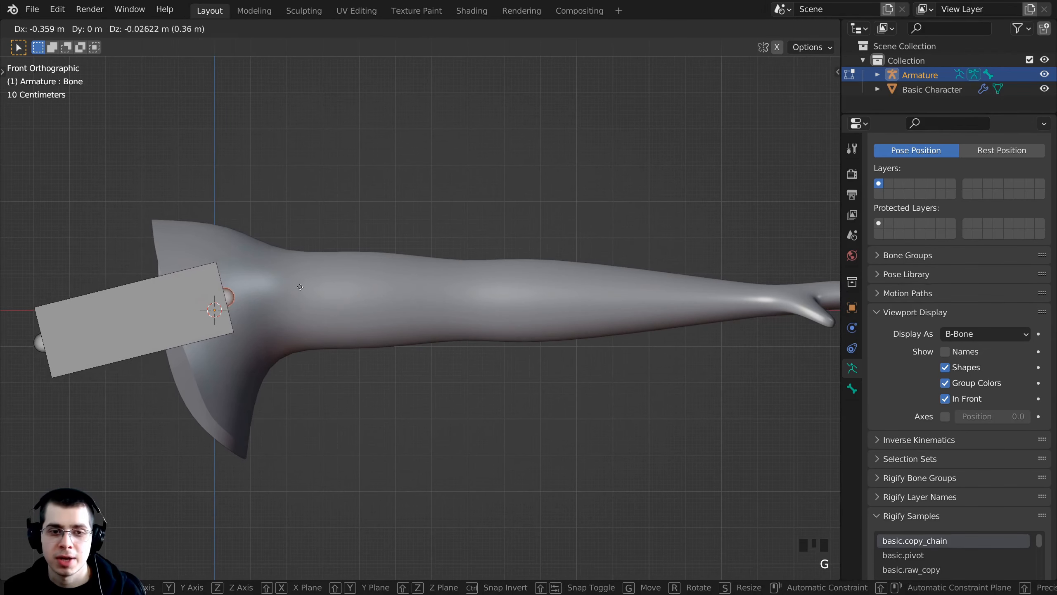
click(276, 296)
scroll(276, 297, up, 2)
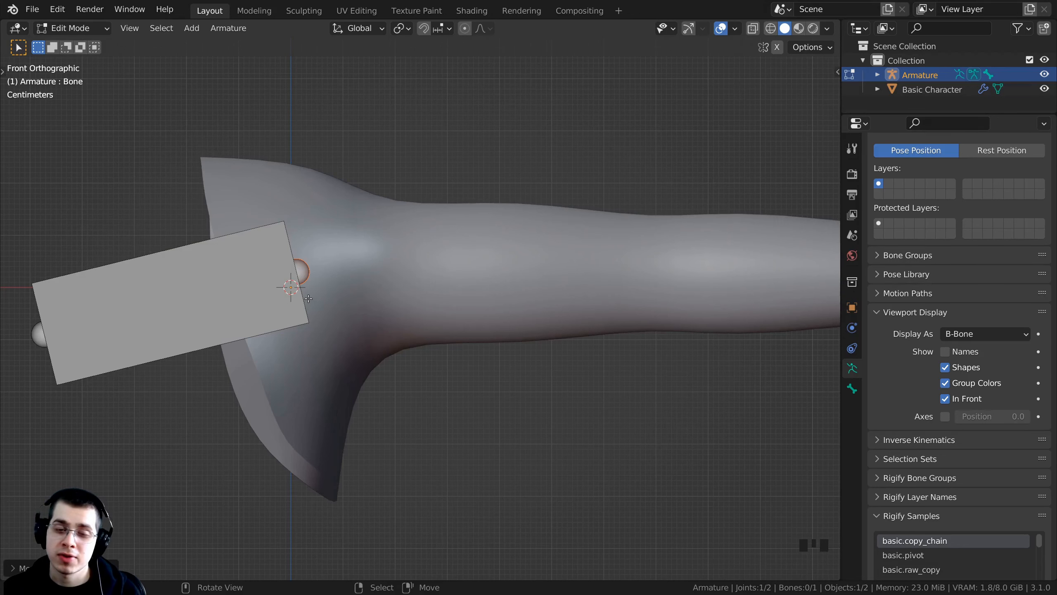
key(g)
click(278, 274)
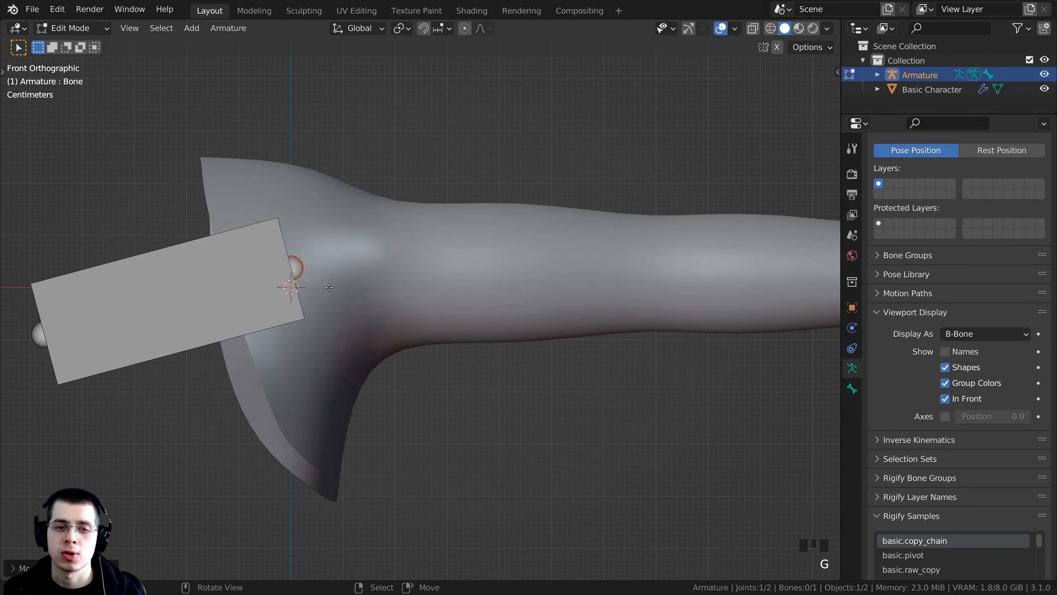
Fine-tune the bone's tip joint with small moves so it sits at the shoulder joint of the mesh.
shift+middle_drag(302, 258, 319, 269)
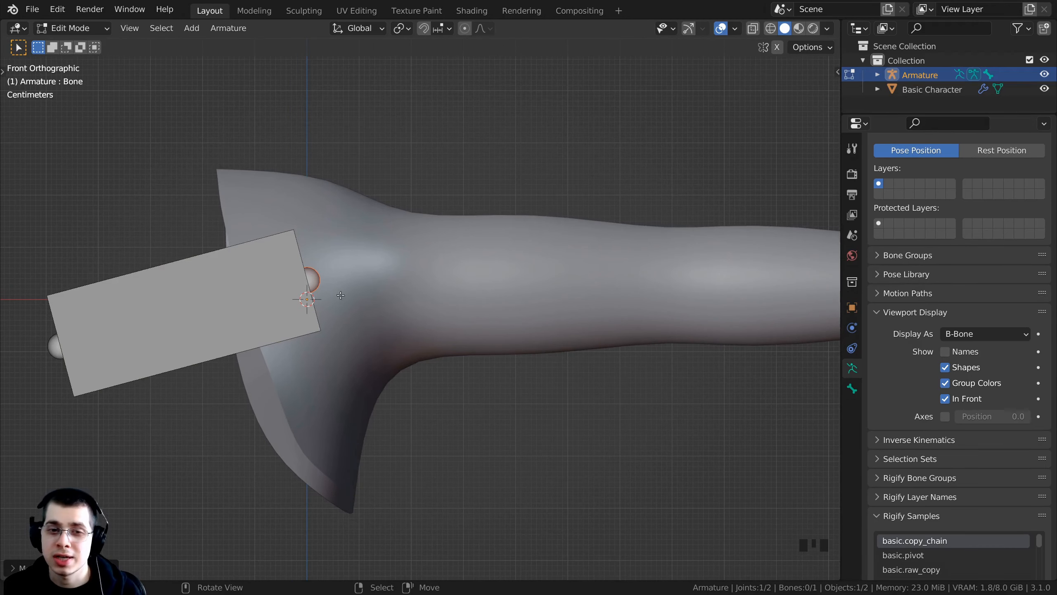
key(g)
click(328, 278)
key(g)
click(329, 280)
key(g)
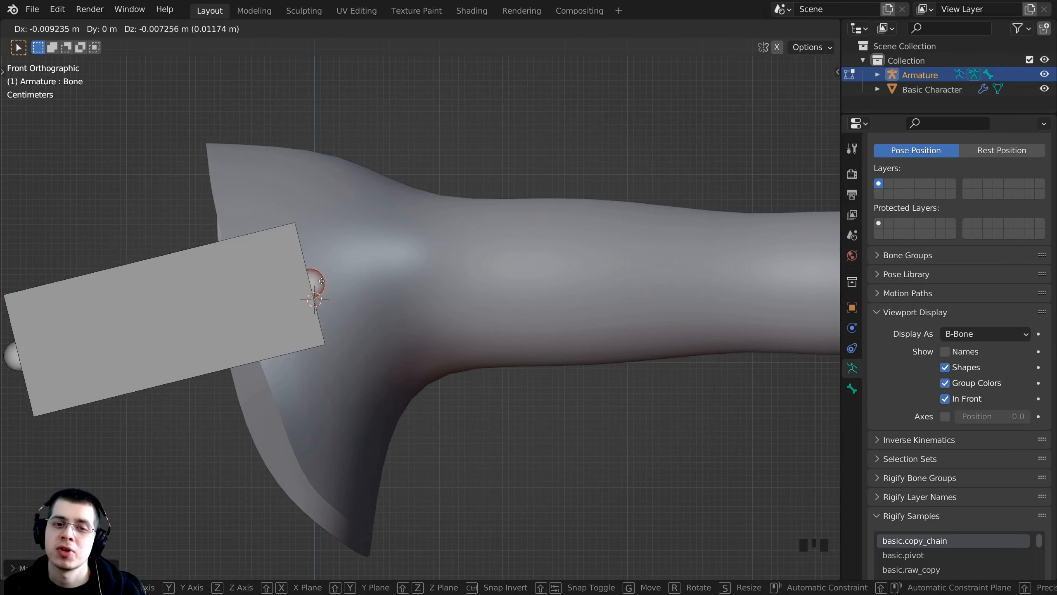
click(321, 238)
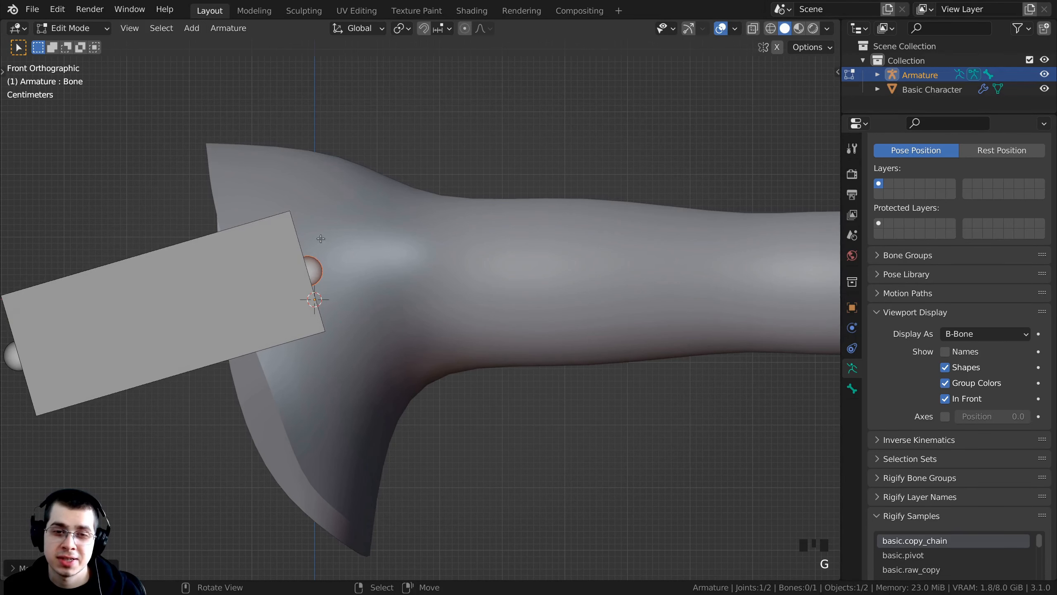
shift+middle_drag(312, 275, 256, 276)
scroll(282, 273, down, 2)
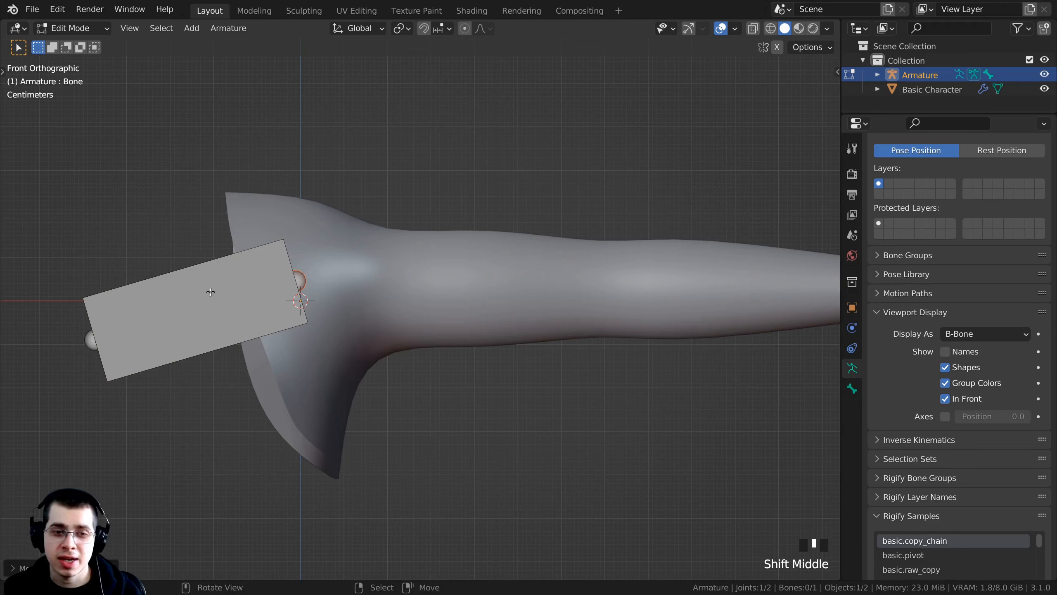
Select the whole bone and scale down its B-Bone display size until it is a thin bar.
right_click(284, 266)
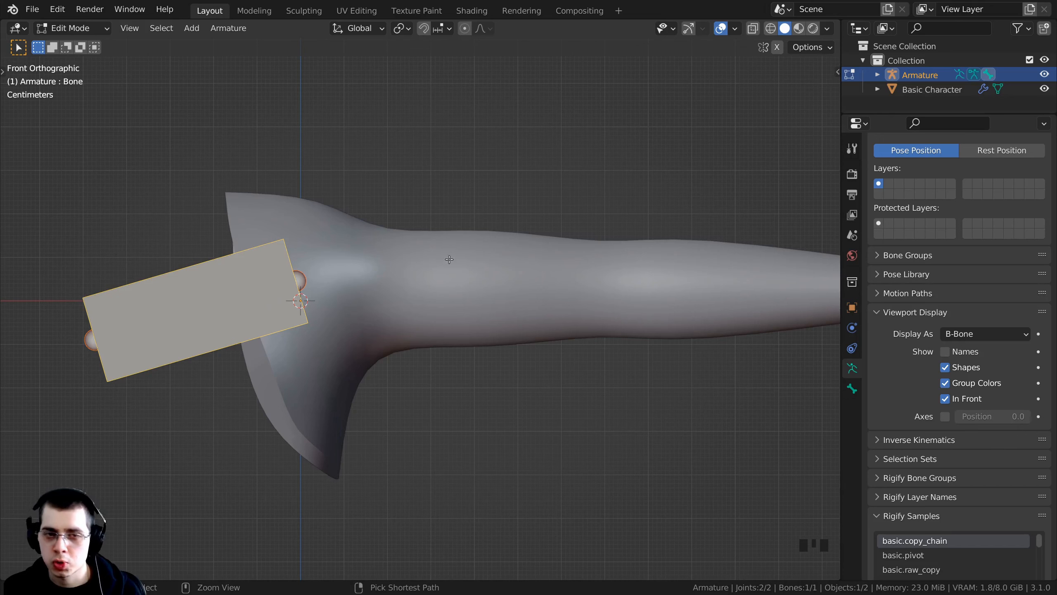
key(ctrl+alt+s)
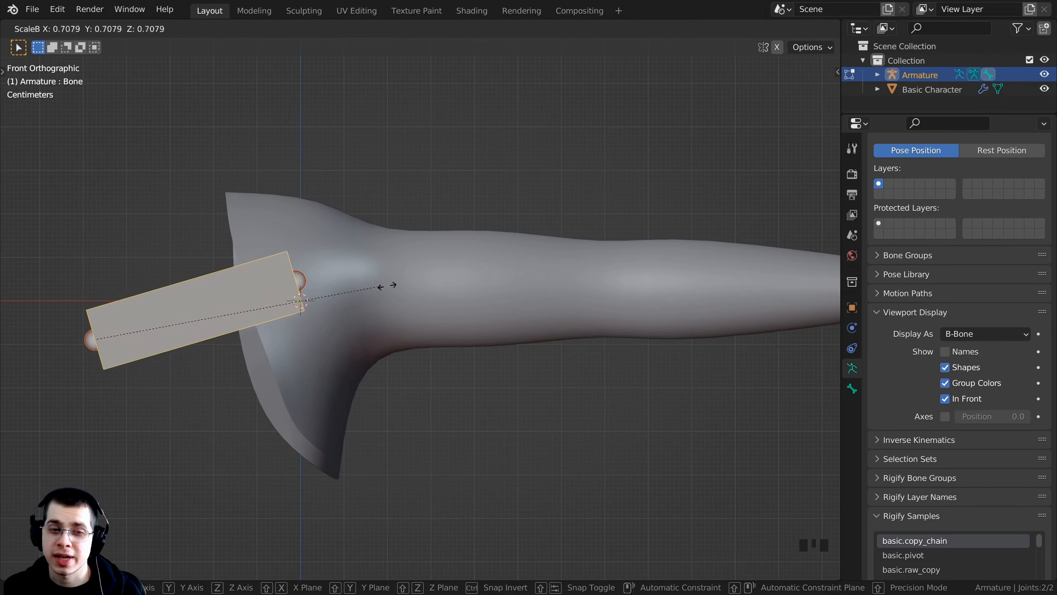
click(184, 327)
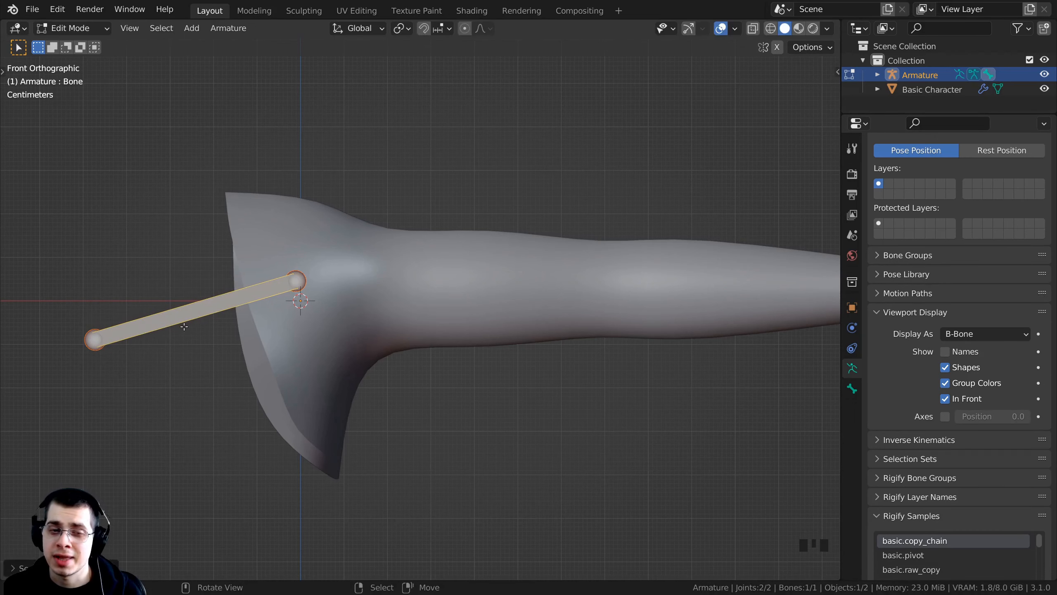
key(Right)
key(Right)
key(Right)
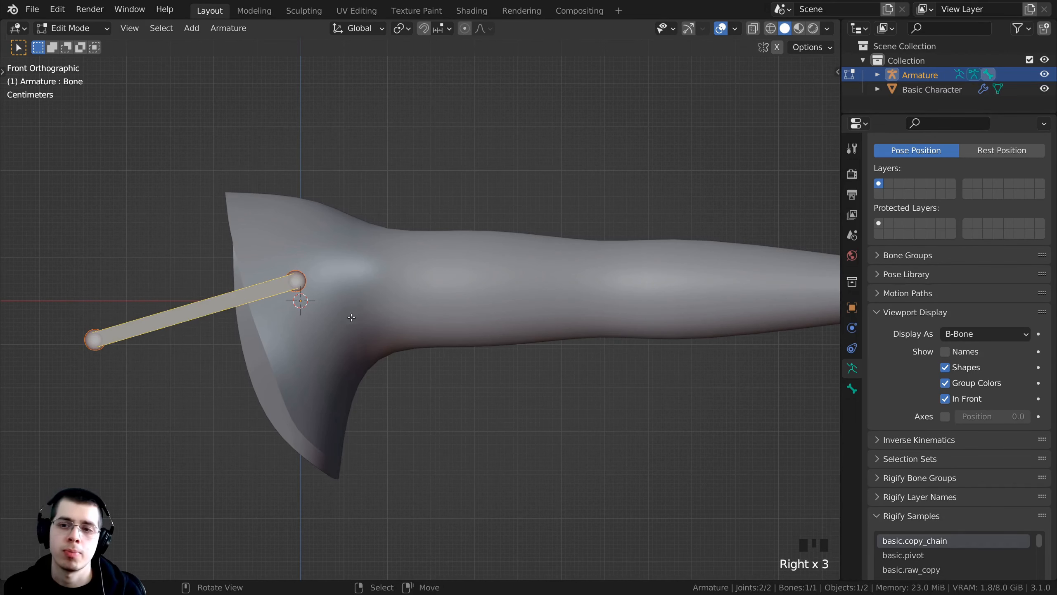
Review the armature's viewport display type options, keeping B-Bone.
click(974, 333)
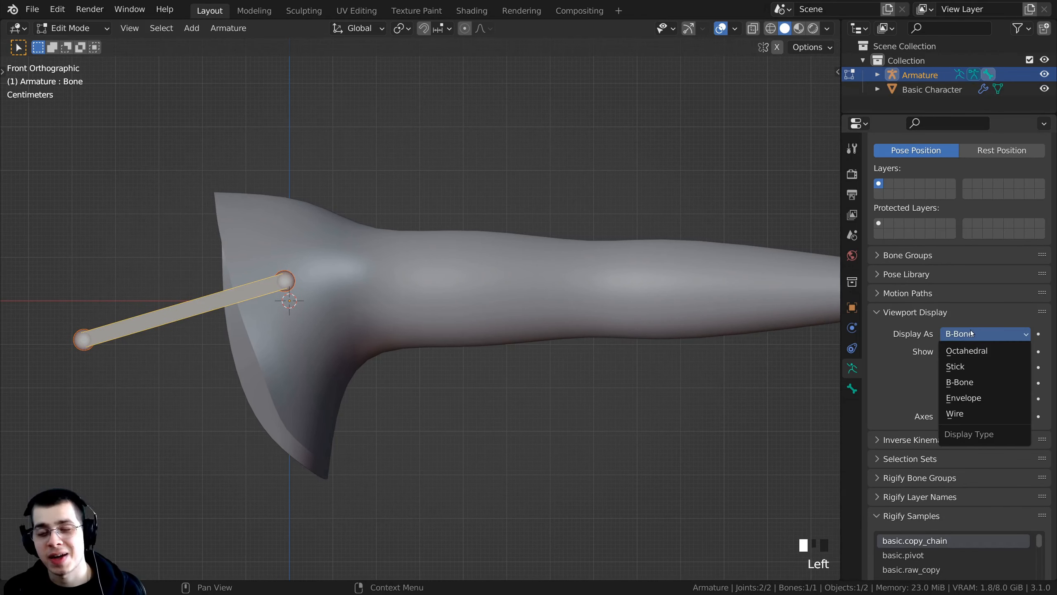
click(974, 333)
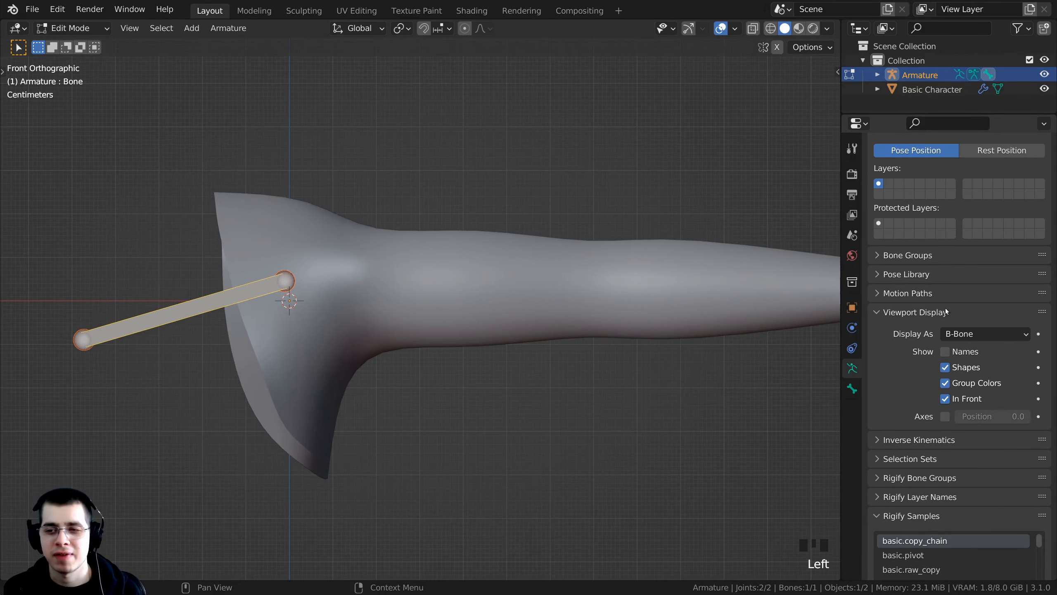
click(977, 333)
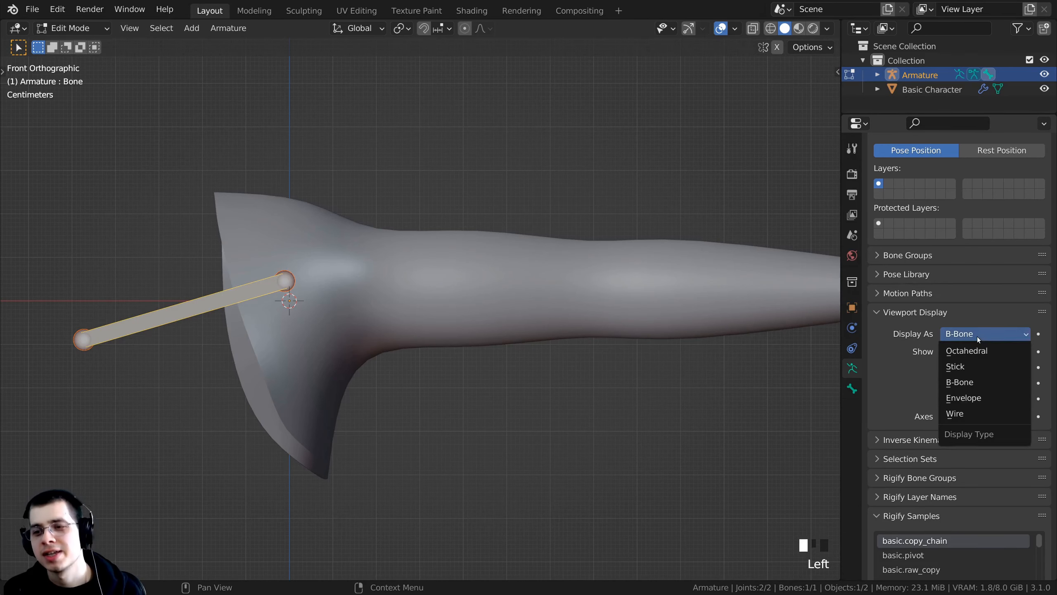
click(979, 382)
Extrude an upper arm bone from the shoulder joint along the arm to the elbow.
shift+middle_drag(330, 299, 275, 296)
scroll(297, 278, down, 1)
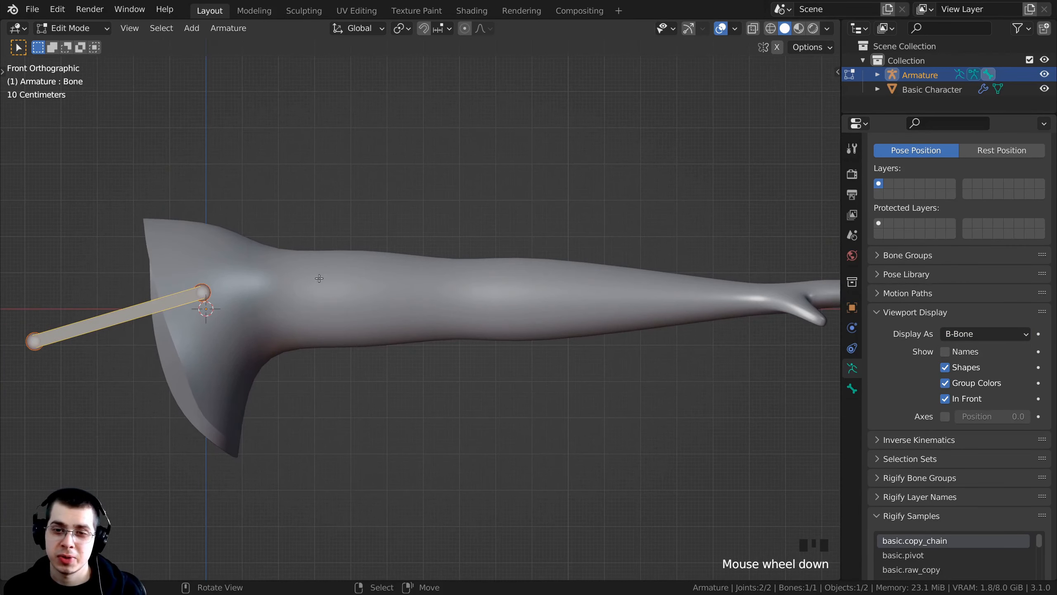
click(211, 290)
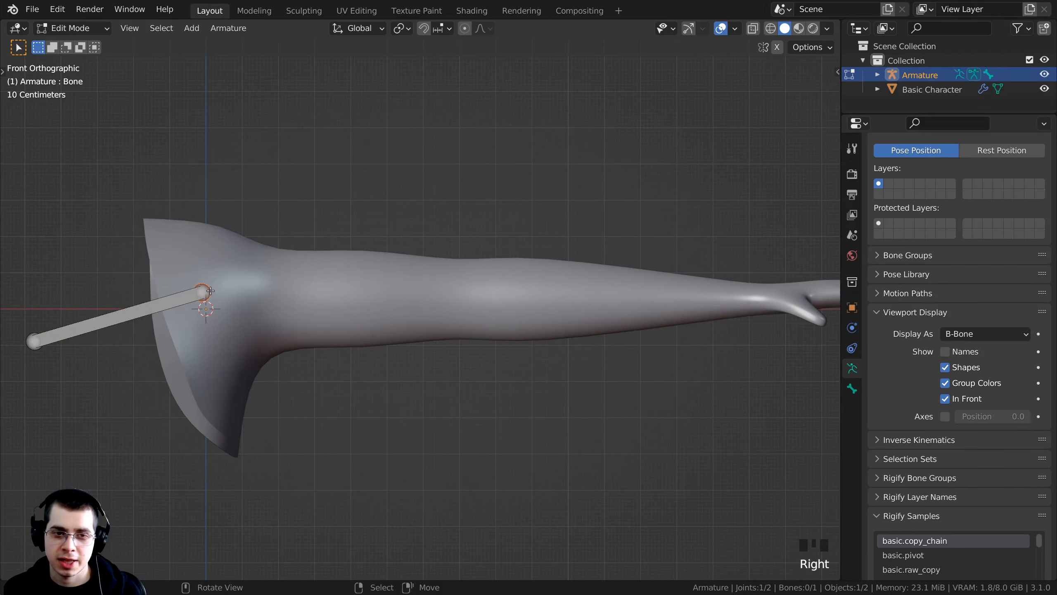
shift+middle_drag(211, 291, 198, 296)
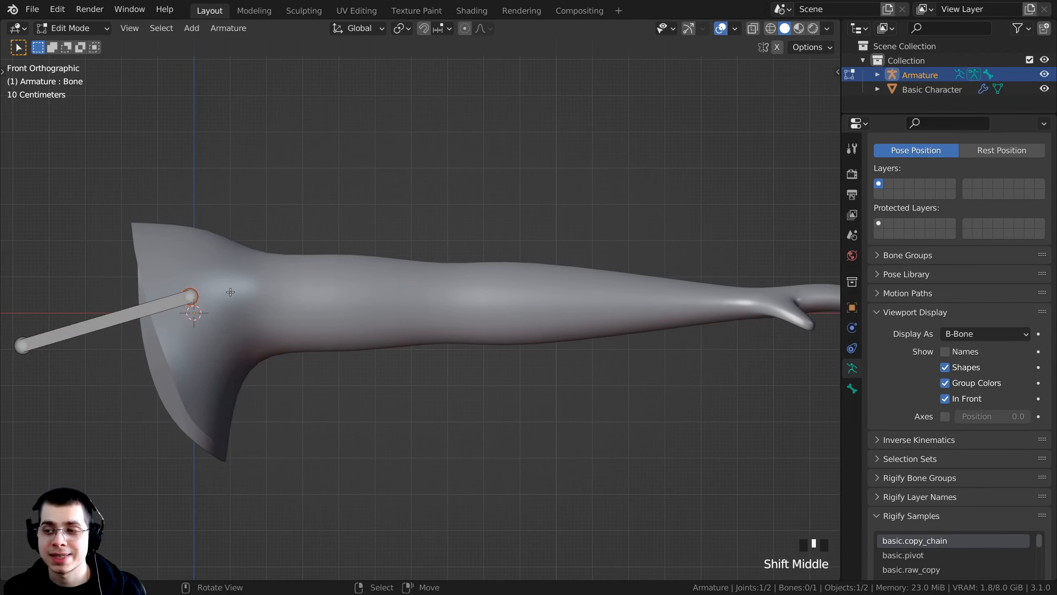
key(e)
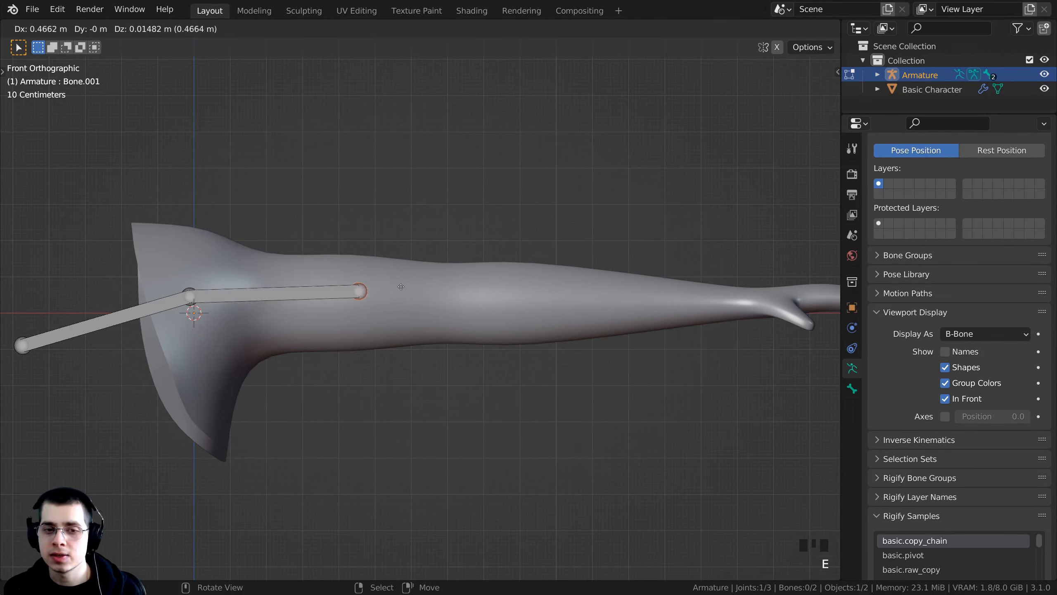
click(485, 293)
In top view, select all bones and move them about 0.064 m along Y to the centre of the arm.
shift+middle_drag(459, 303, 404, 301)
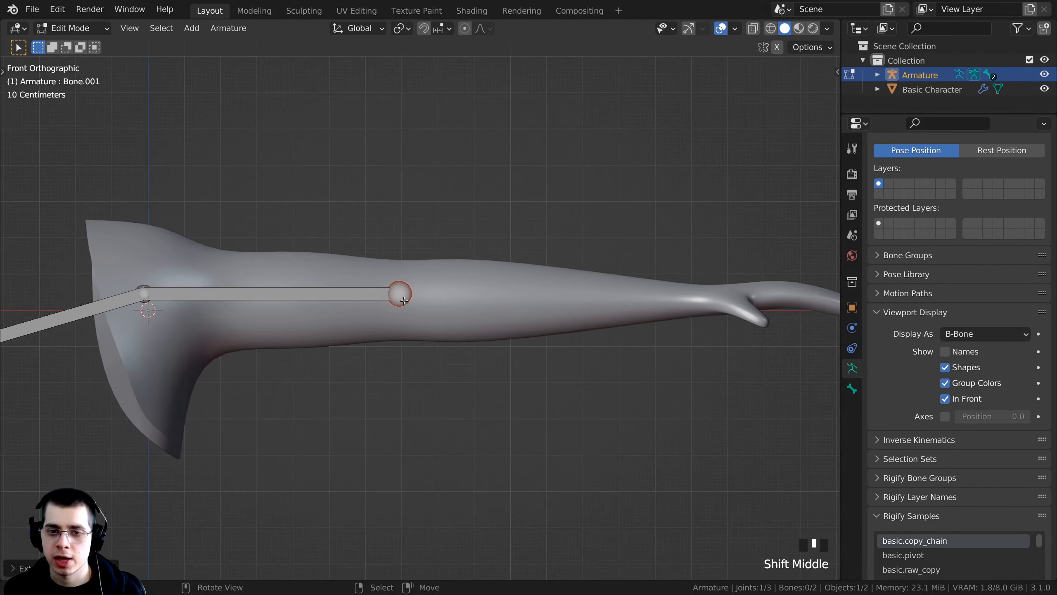
key(KP_7)
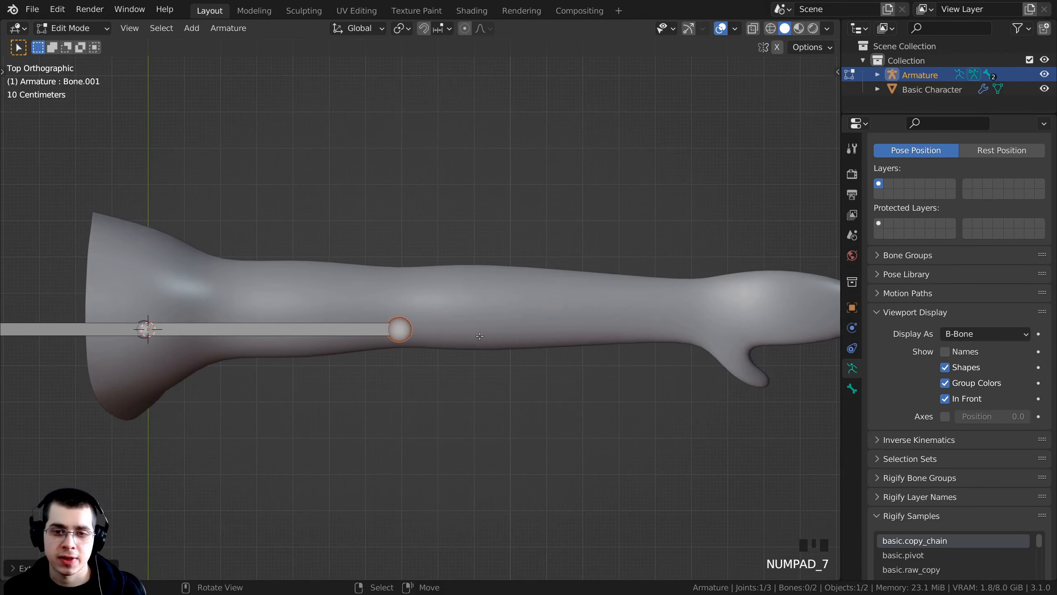
shift+middle_drag(474, 333, 424, 340)
scroll(287, 333, up, 1)
scroll(293, 288, down, 1)
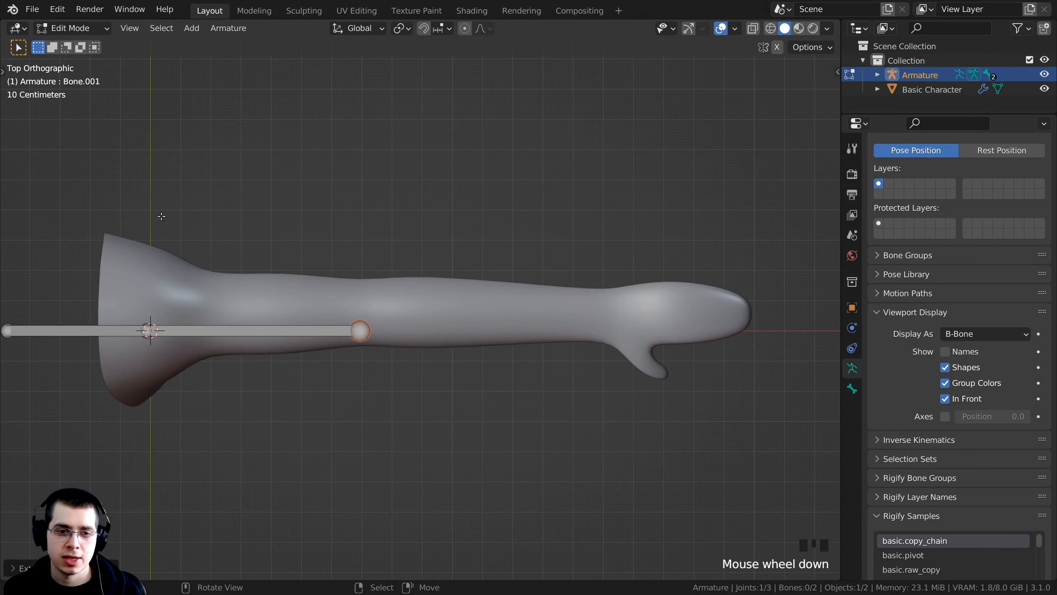
key(a)
key(a)
key(a)
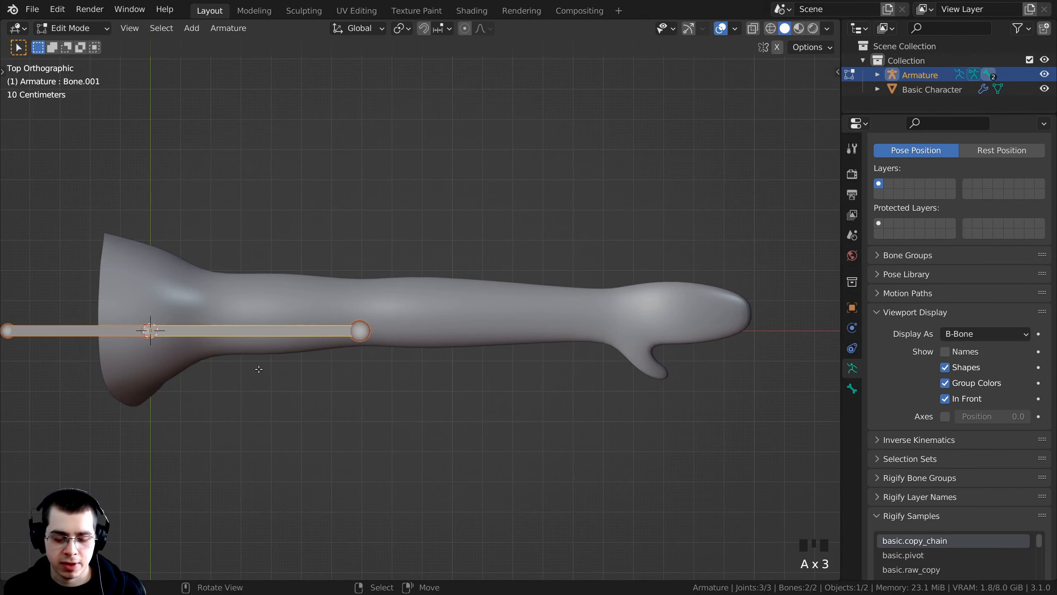
key(g)
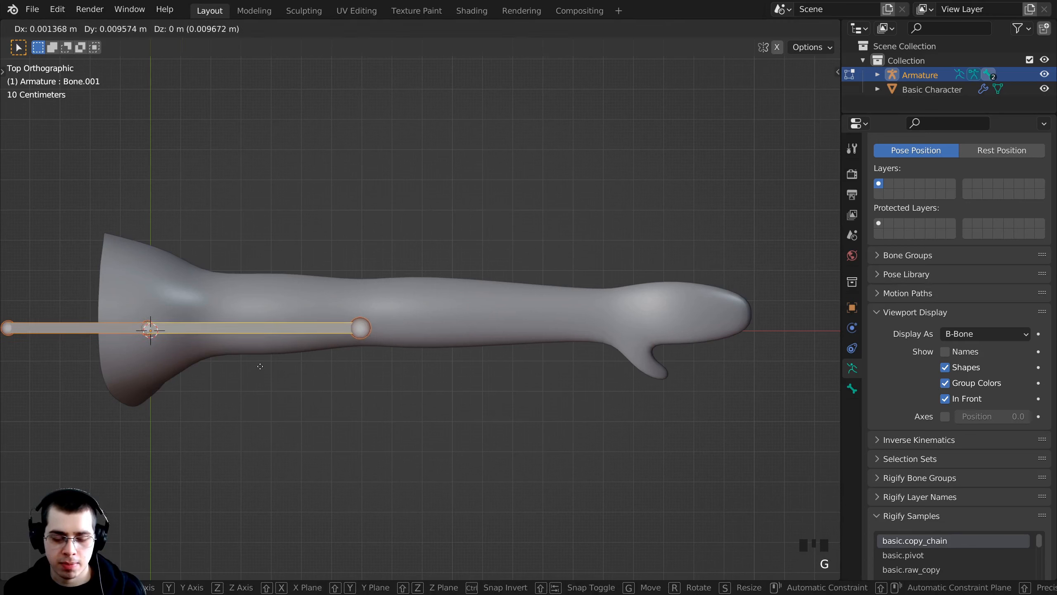
key(y)
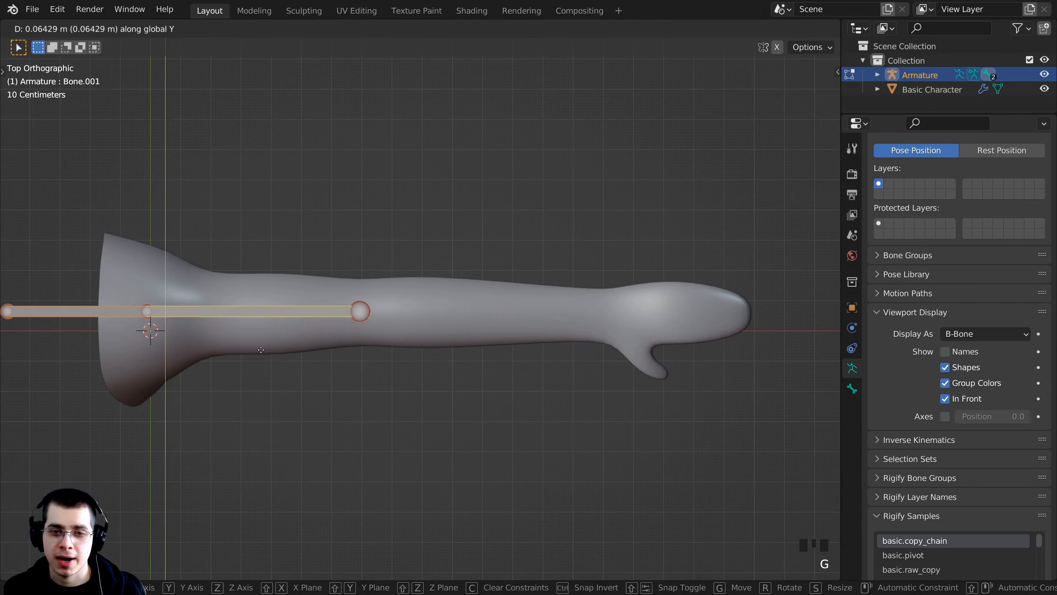
click(261, 349)
Extrude a forearm bone about 0.84 m long from the elbow joint to the wrist.
scroll(374, 305, up, 2)
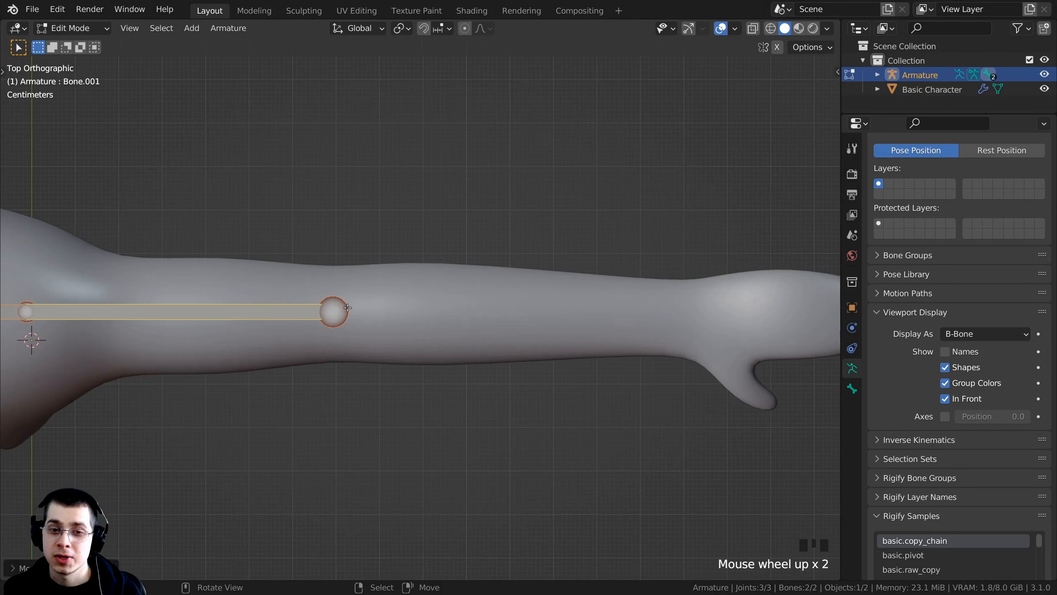
click(341, 308)
shift+middle_drag(340, 308, 235, 321)
scroll(245, 321, down, 1)
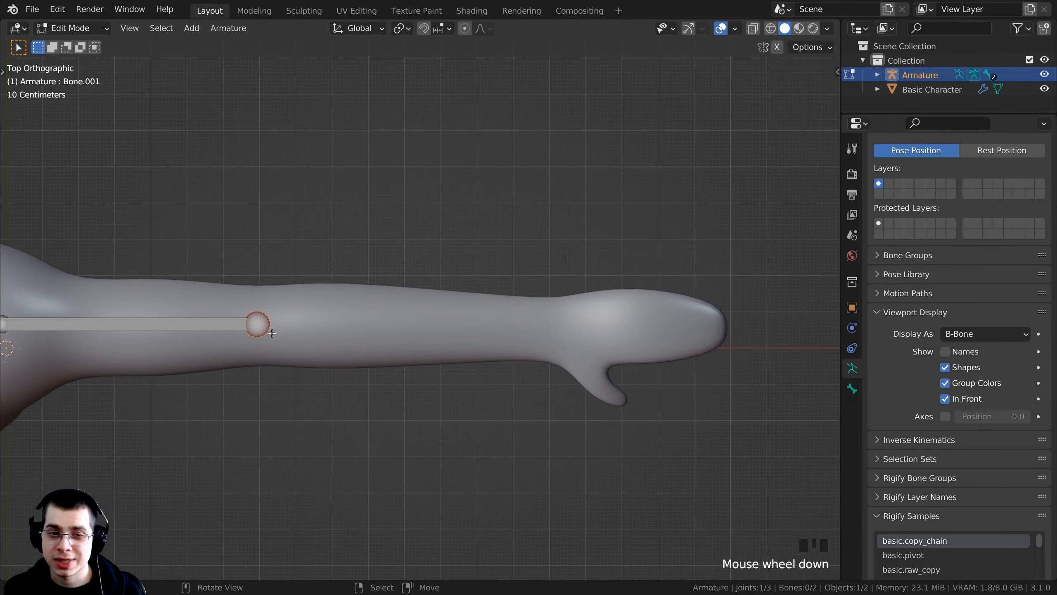
key(e)
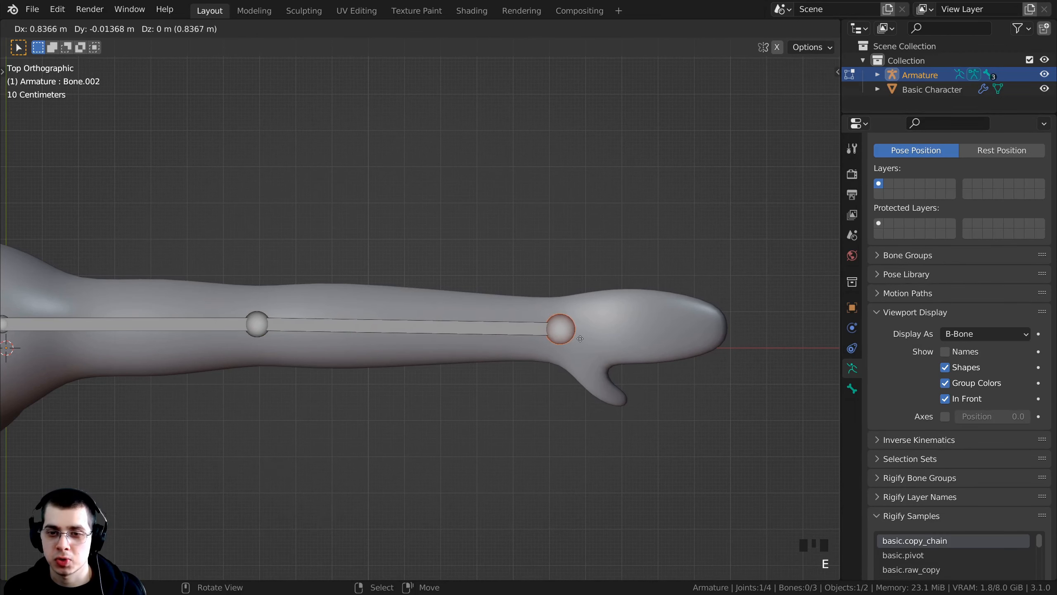
click(579, 339)
Adjust the wrist joint's position slightly and extrude a short bone from it into the palm.
shift+middle_drag(579, 339, 447, 337)
key(g)
click(439, 338)
key(e)
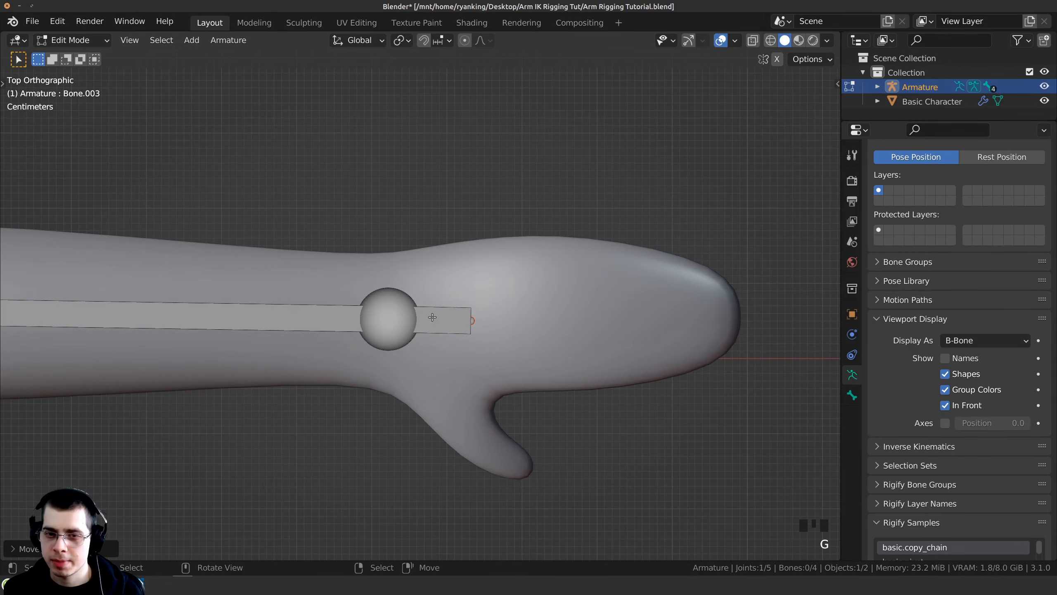
shift+middle_drag(455, 305, 408, 290)
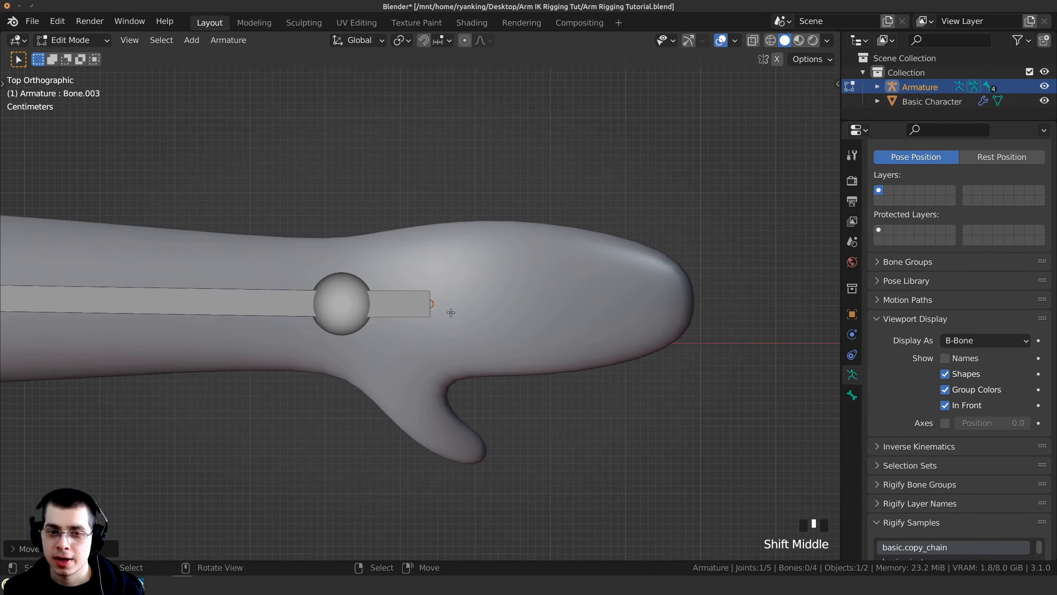
Extrude two more bones in line along the hand, about 0.12 m and 0.2 m long, ending near the fingertips.
key(e)
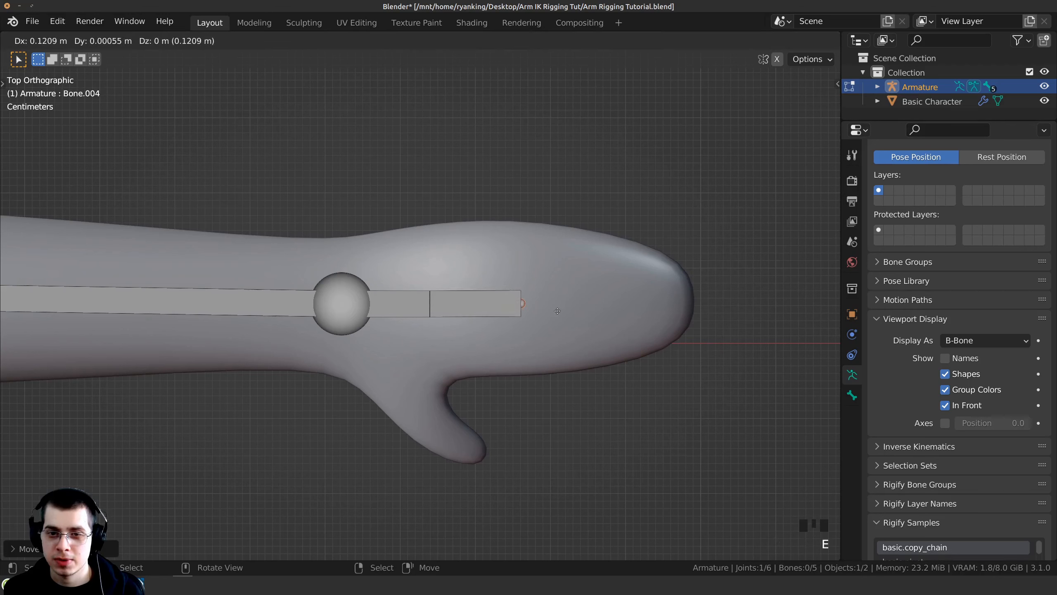
click(560, 312)
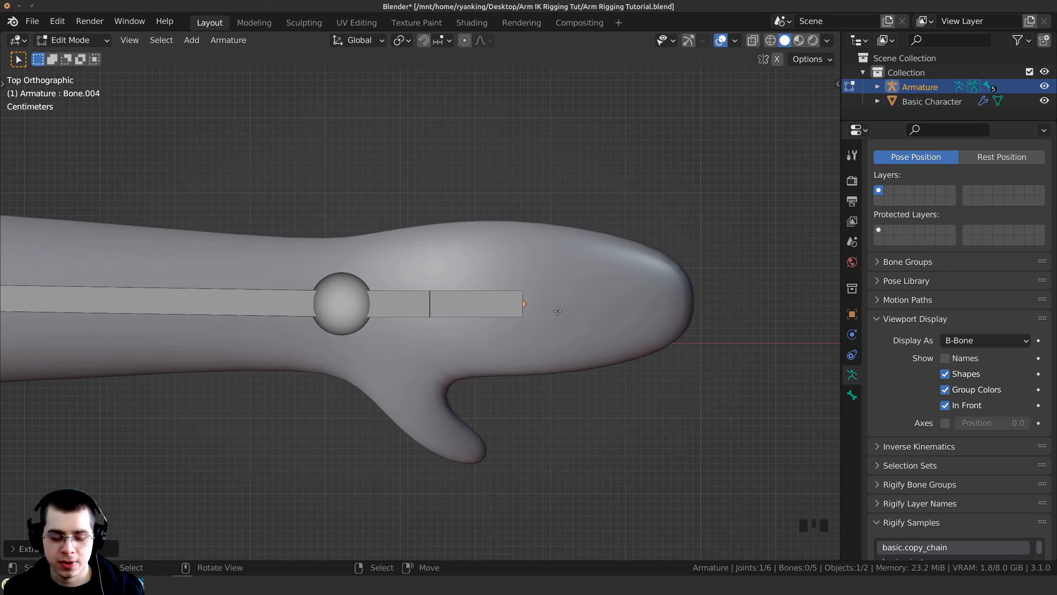
key(e)
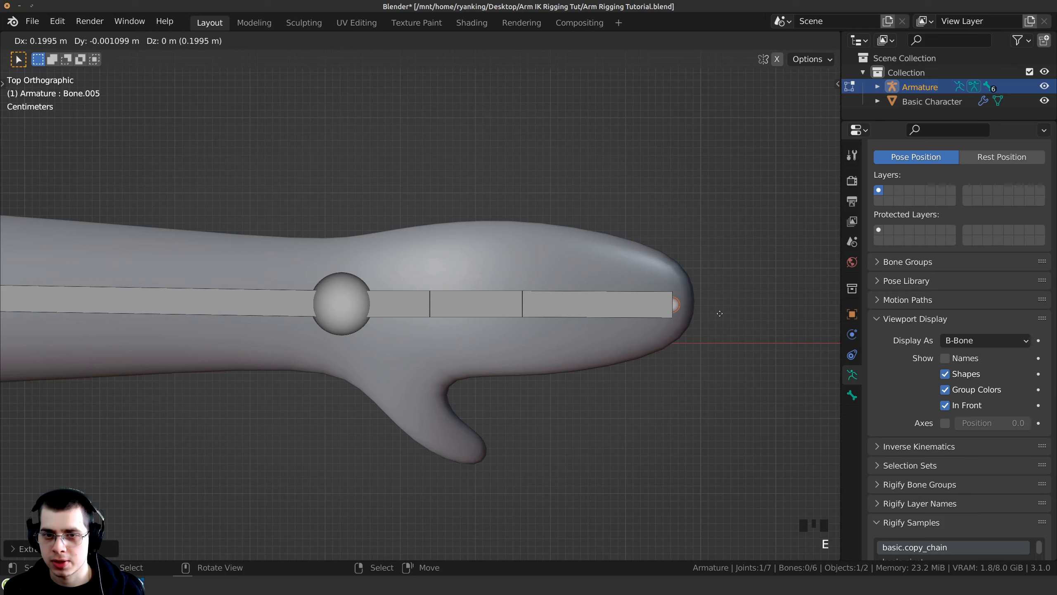
click(720, 313)
In front view, move the fingertip joint down about 0.043 m to follow the bend of the fingers.
shift+middle_drag(546, 294, 476, 288)
scroll(476, 289, down, 1)
key(KP_1)
scroll(557, 266, up, 1)
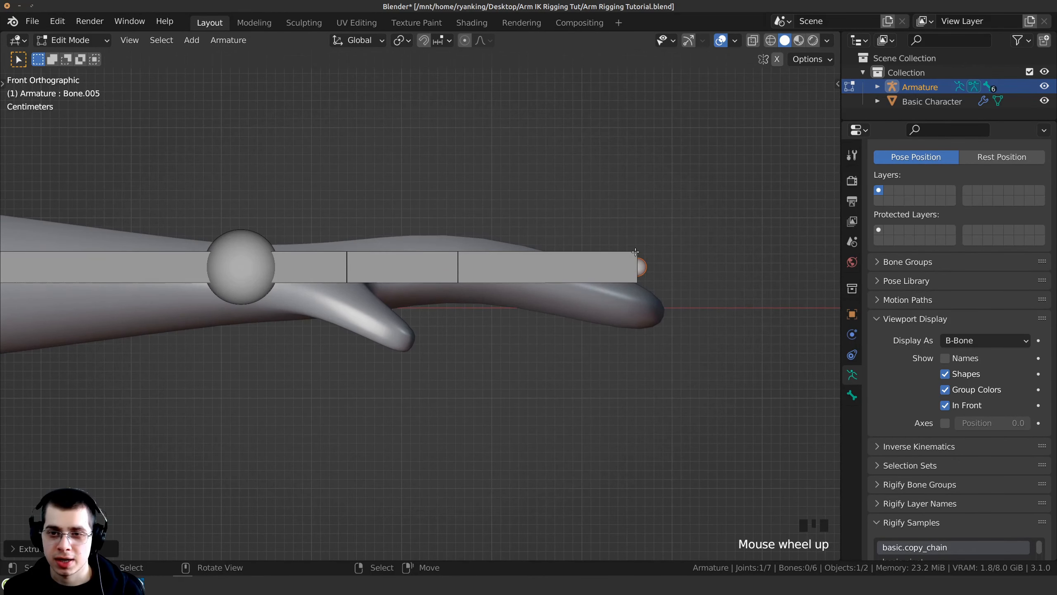
key(g)
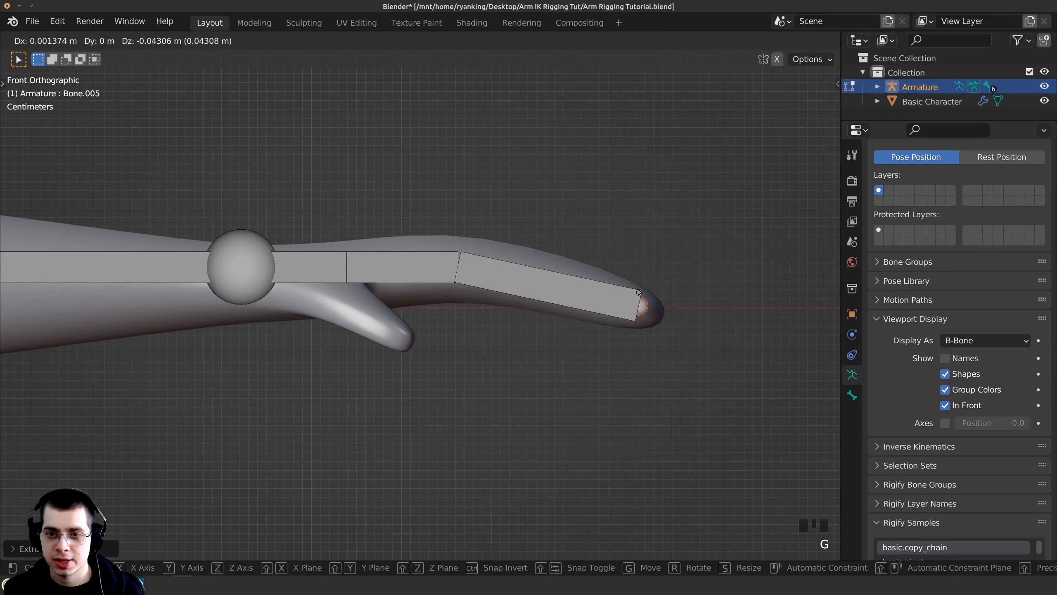
click(639, 292)
Switch to wireframe shading and move the knuckle joint slightly up and toward the fingertips to centre it in the mesh.
key(z)
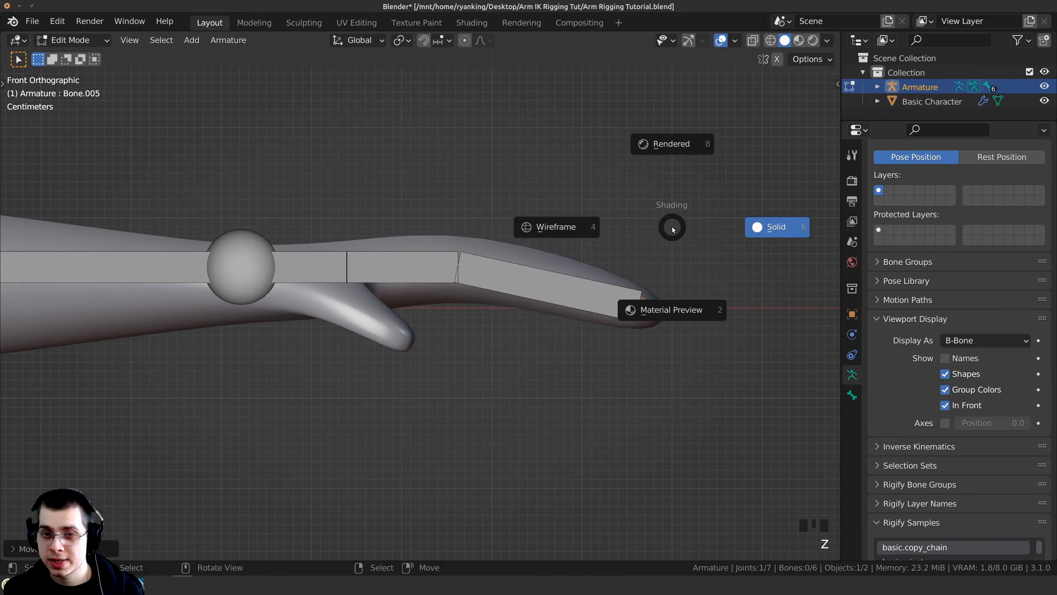
click(558, 227)
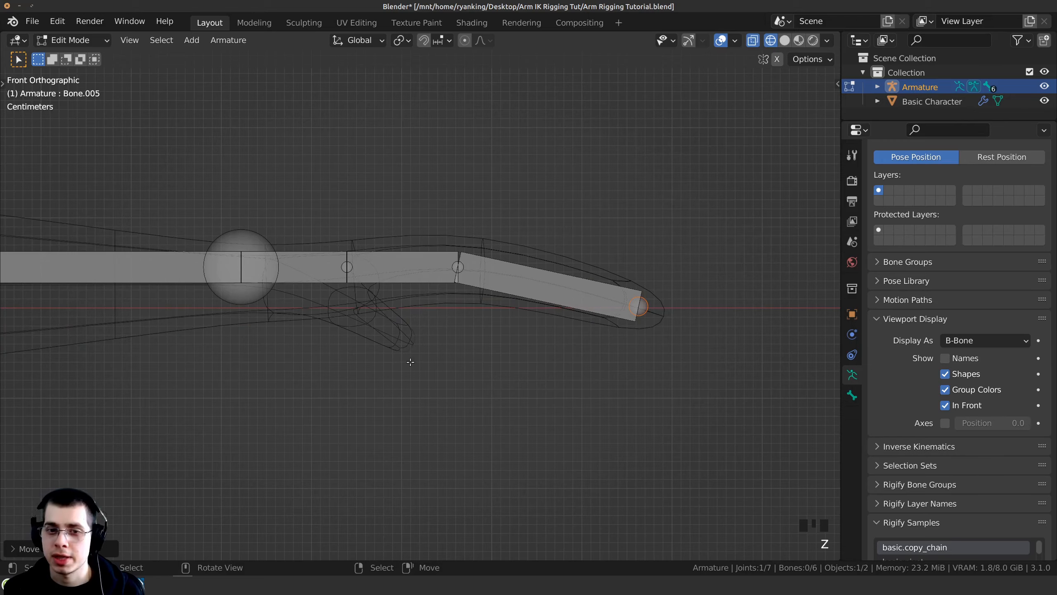
scroll(414, 300, up, 3)
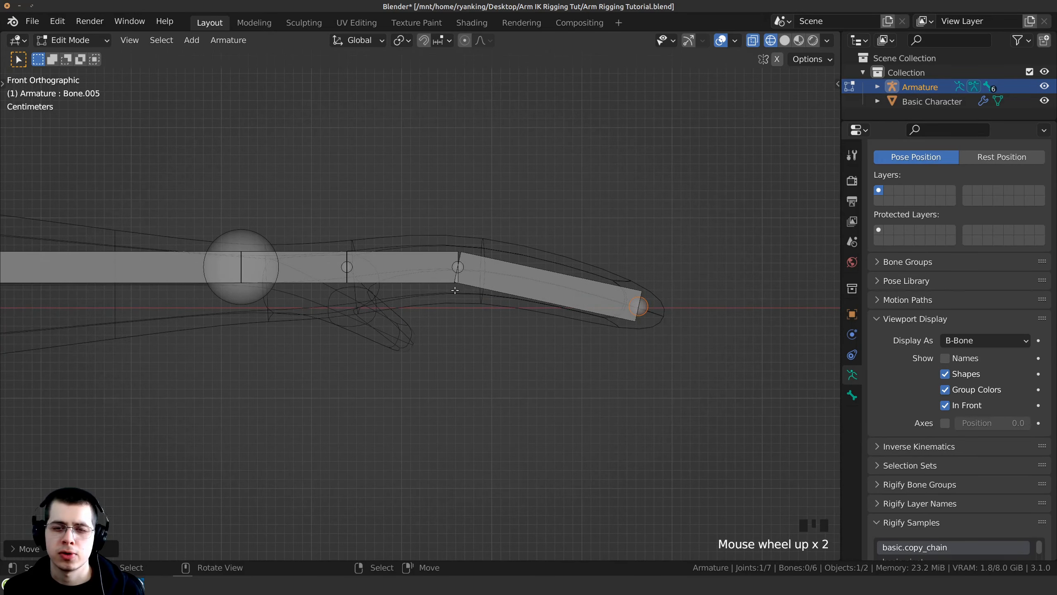
right_click(466, 256)
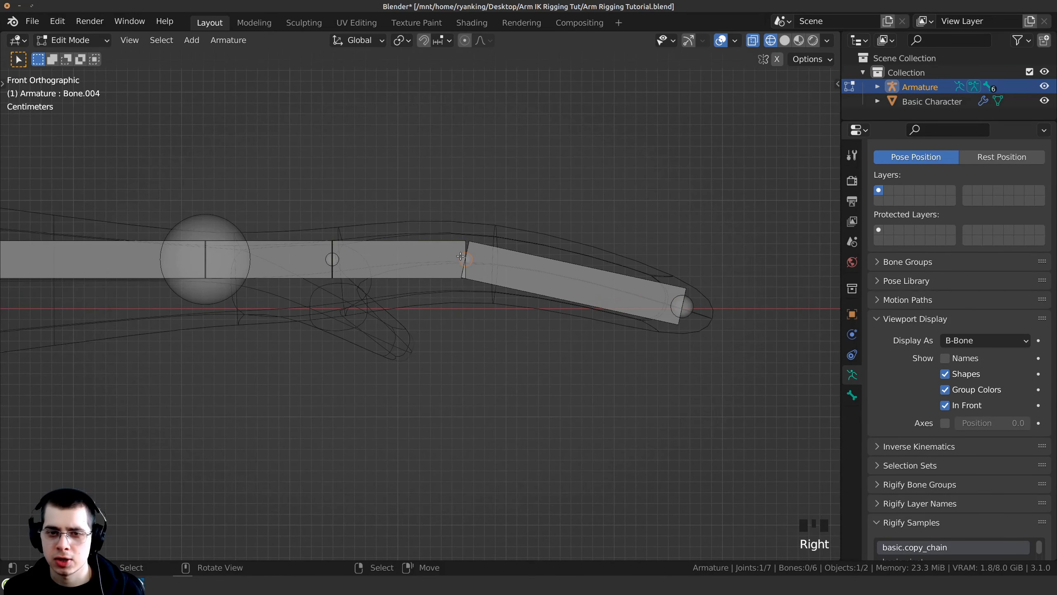
key(g)
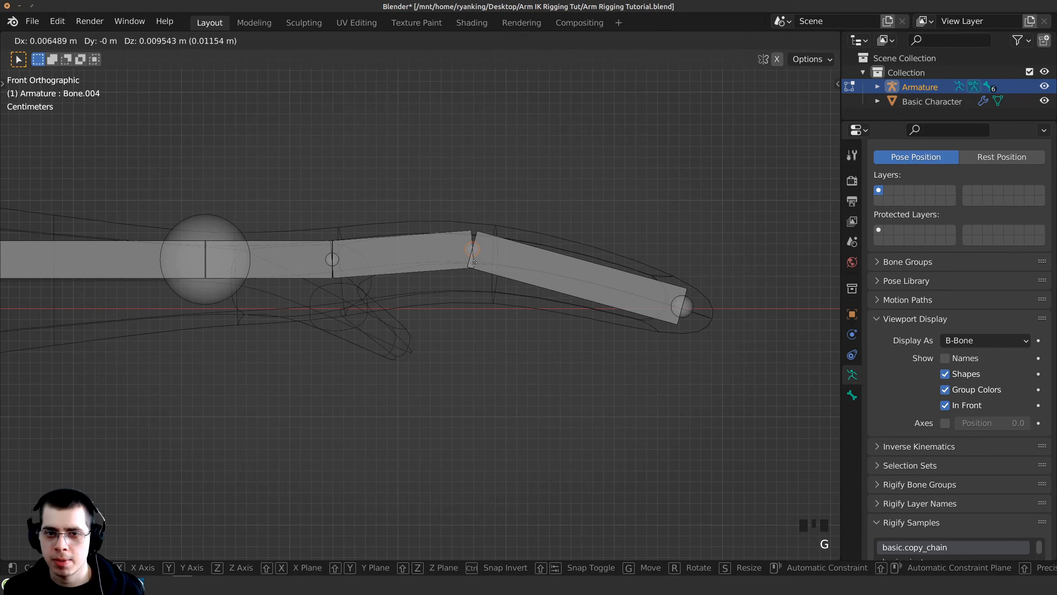
click(460, 246)
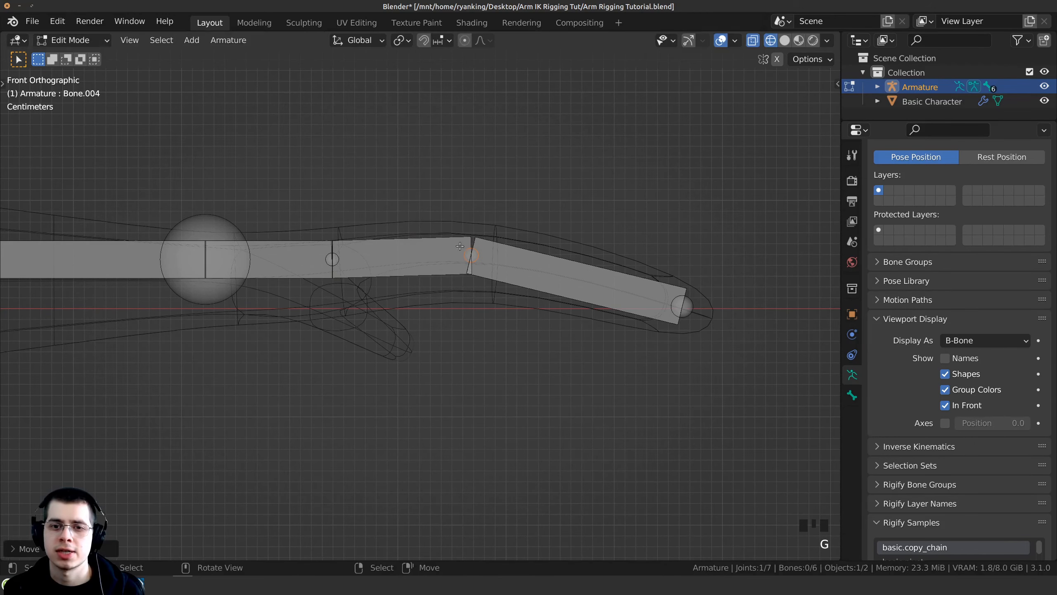
In front view, lower the palm joint between wrist and knuckle by about 0.01 m.
right_click(331, 259)
scroll(325, 271, down, 2)
middle_drag(324, 271, 265, 334)
middle_drag(433, 378, 465, 375)
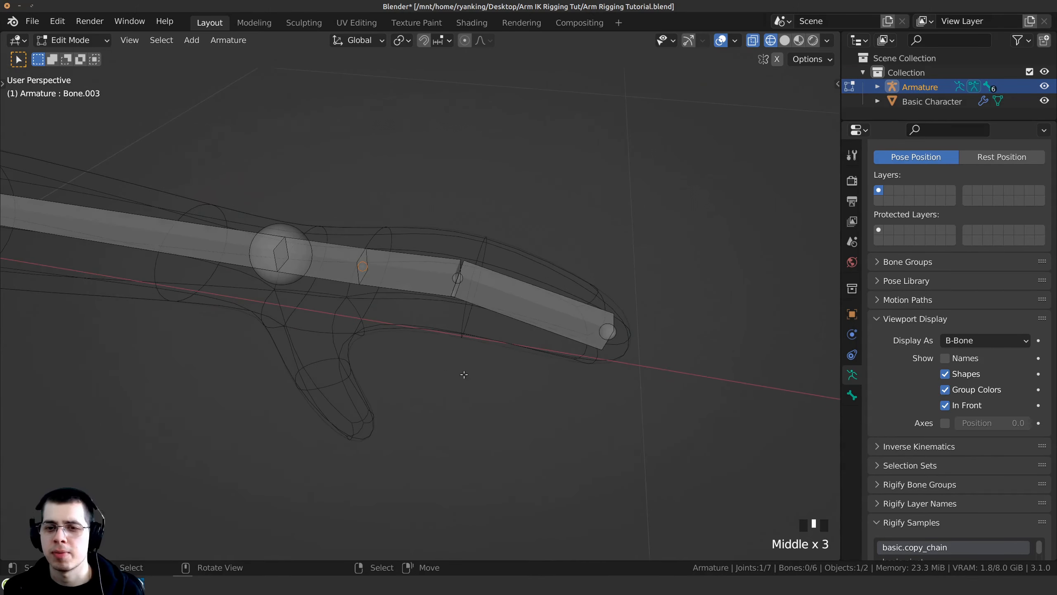
middle_drag(378, 244, 381, 220)
shift+middle_drag(310, 271, 348, 266)
key(KP_1)
key(g)
key(g)
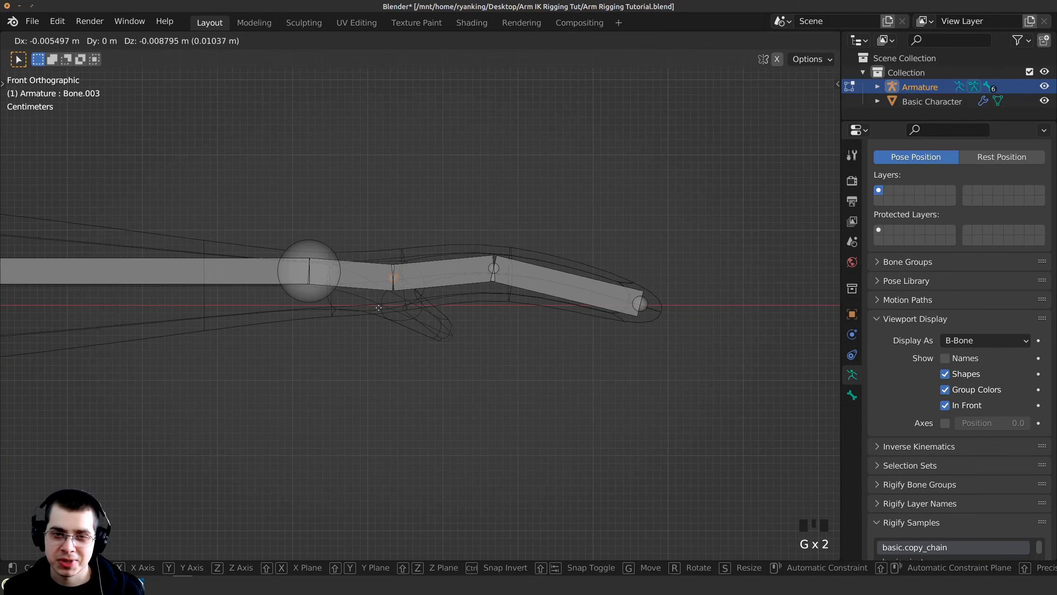
click(346, 289)
Lower the wrist joint by about 0.01 m so it lines up with the palm joint.
right_click(319, 242)
key(g)
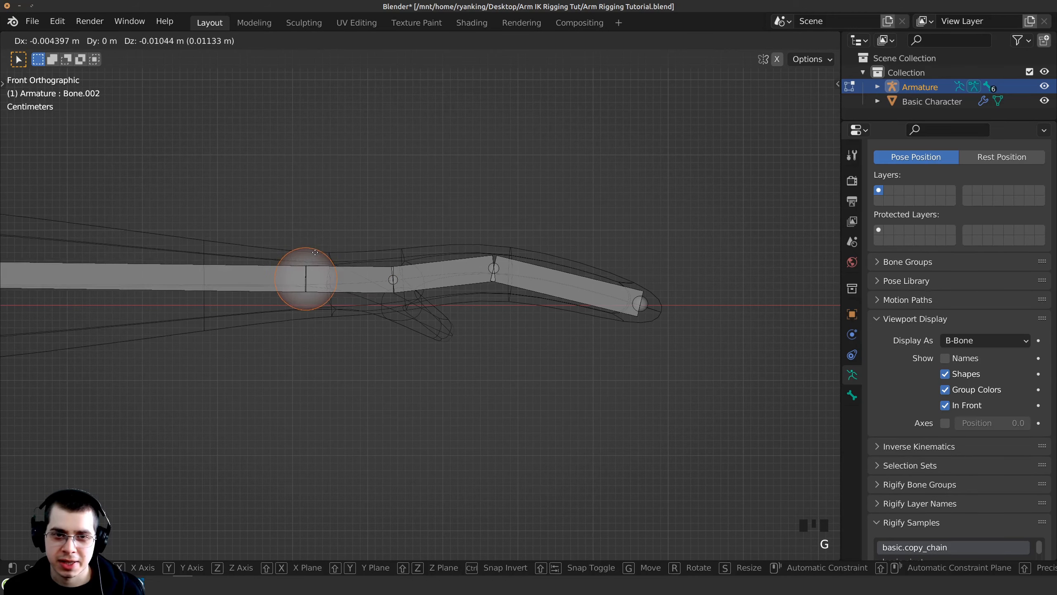
click(320, 256)
Try extruding a two-bone finger chain from the palm joint along the side of the hand opposite the thumb.
scroll(374, 250, down, 2)
middle_drag(374, 250, 400, 270)
shift+middle_drag(400, 271, 385, 288)
right_click(426, 294)
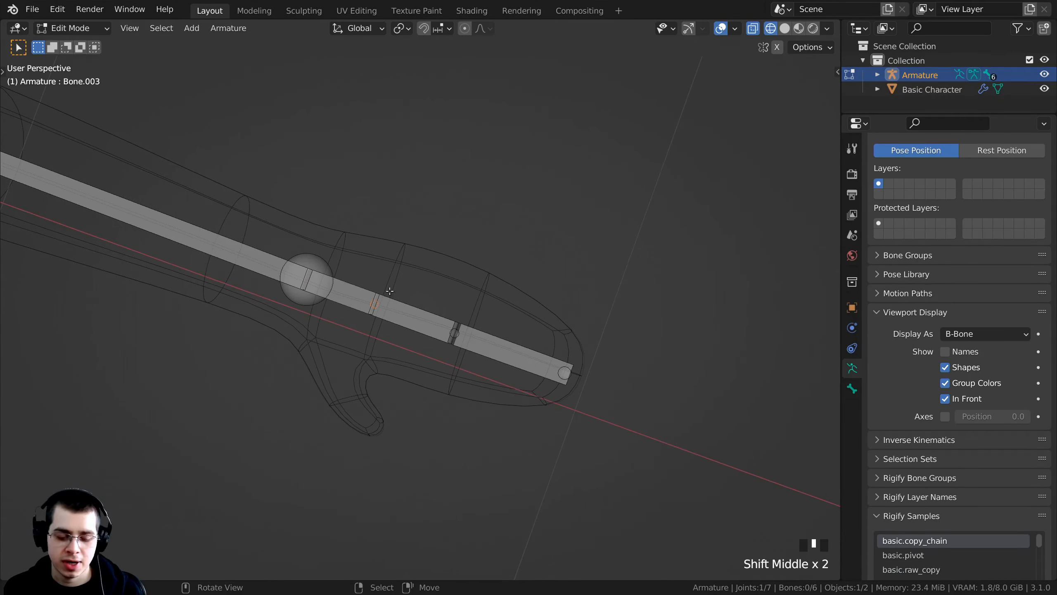
scroll(355, 294, up, 1)
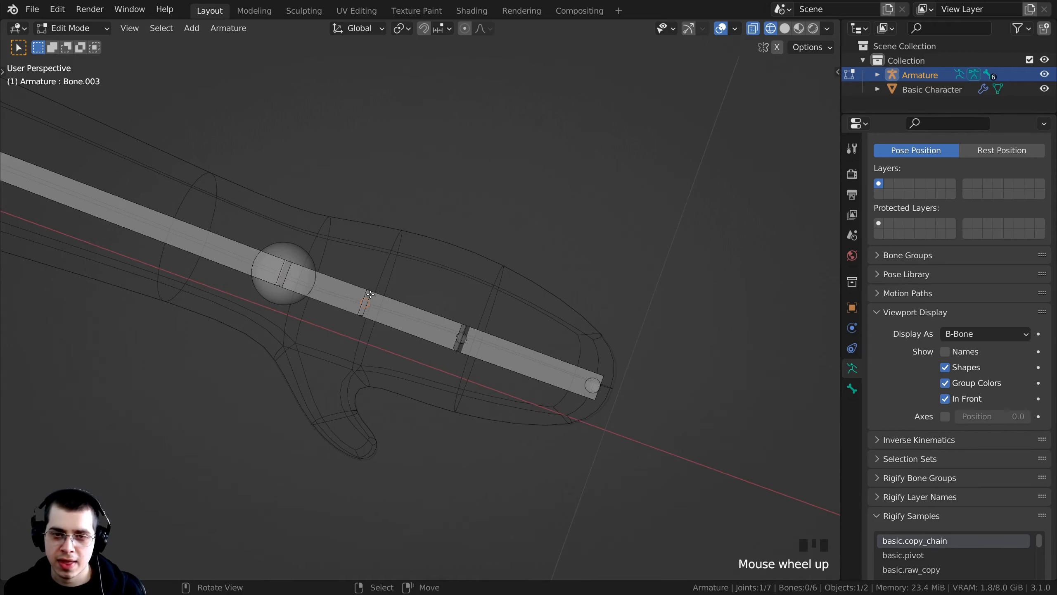
right_click(364, 302)
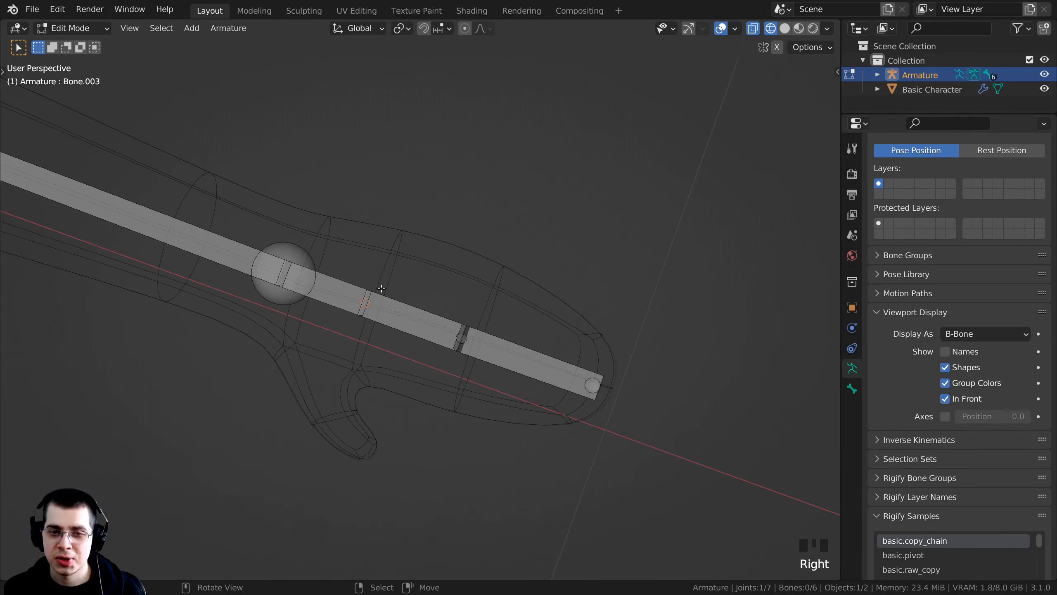
key(e)
click(487, 288)
key(e)
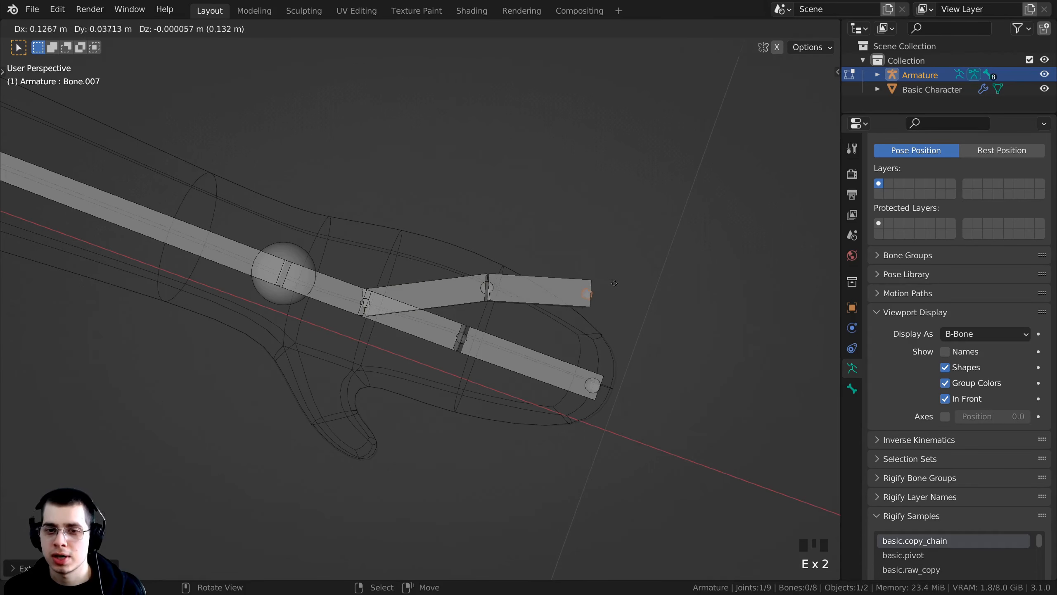
click(611, 300)
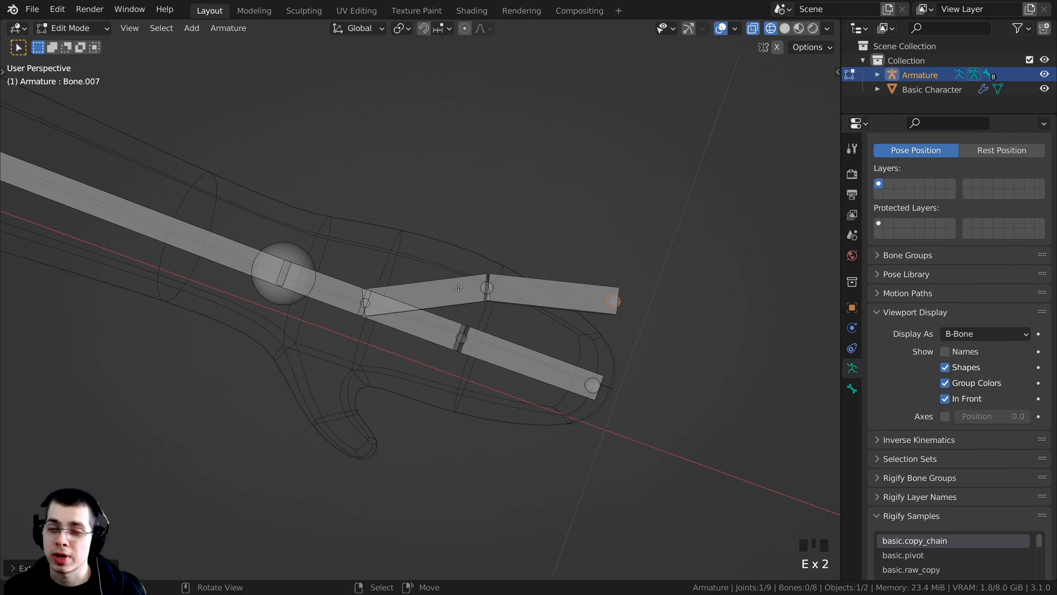
Try extruding another two-bone finger chain from the palm joint along the thumb side of the hand.
middle_drag(559, 294, 549, 295)
right_click(352, 300)
key(e)
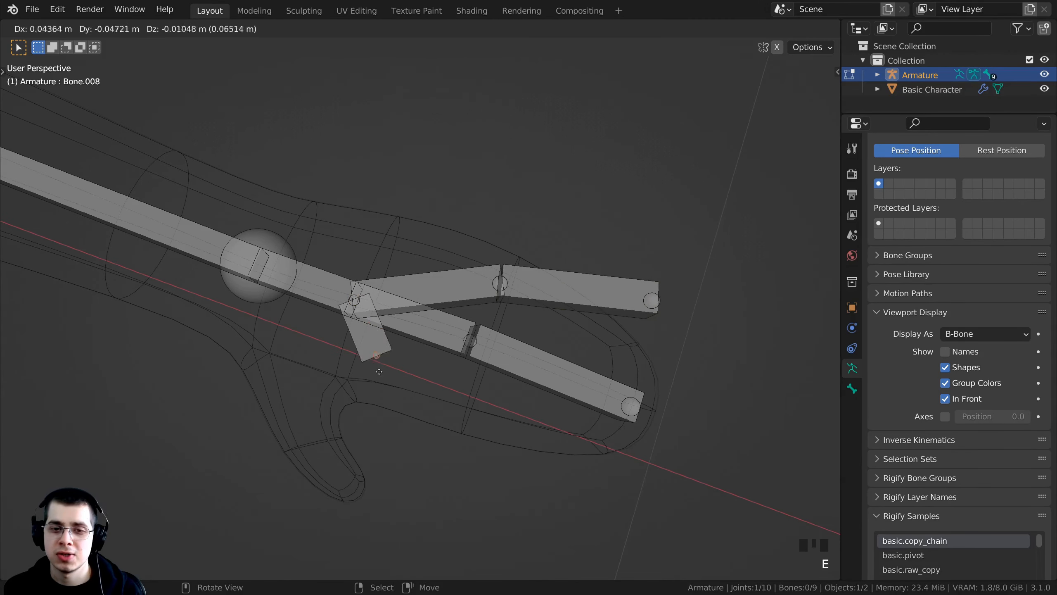
click(387, 401)
key(e)
click(516, 473)
scroll(491, 396, down, 4)
middle_drag(491, 396, 482, 376)
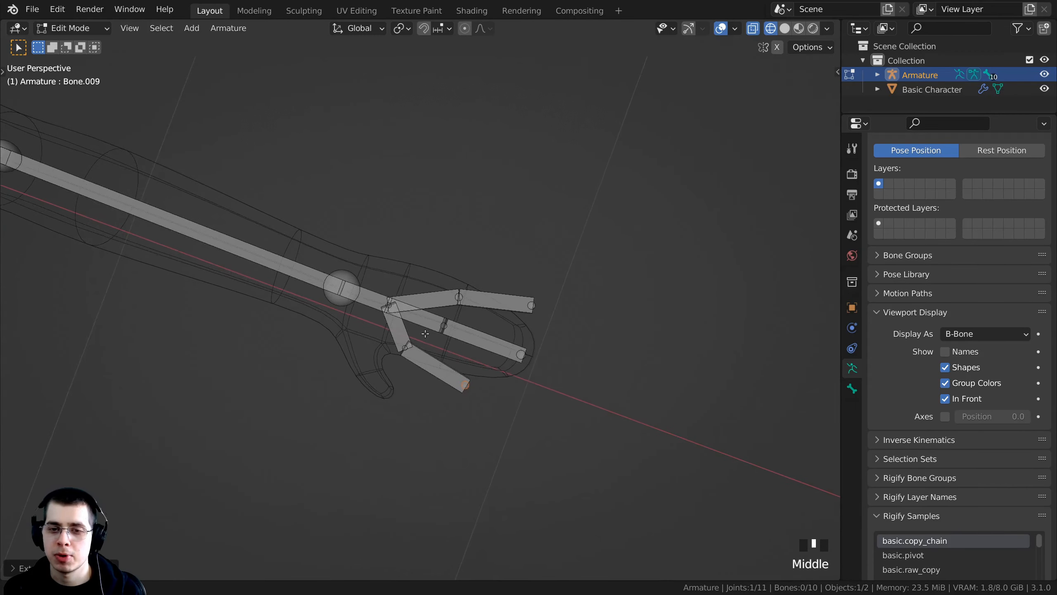
Undo both extra finger chains extruded from the palm joint.
scroll(483, 377, up, 1)
scroll(471, 339, up, 1)
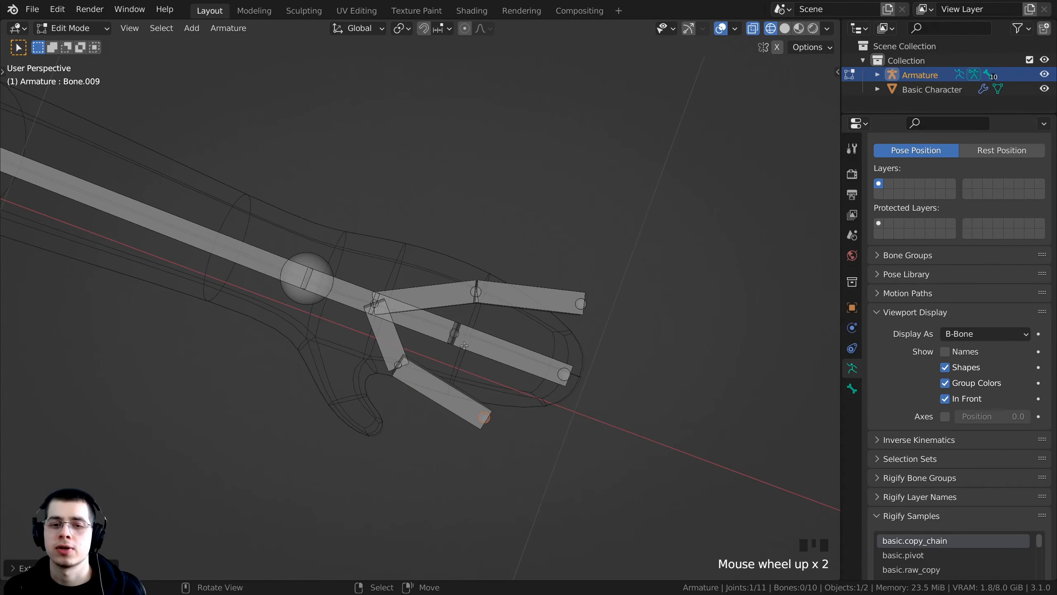
middle_drag(470, 340, 493, 284)
key(ctrl+z)
key(ctrl+z)
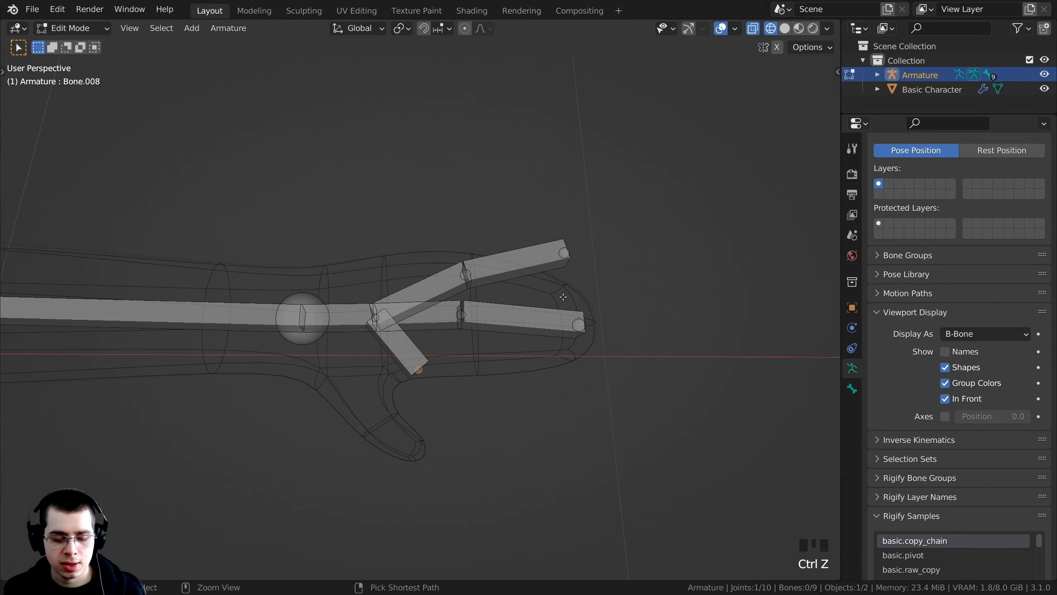
key(ctrl+z)
key(ctrl+z)
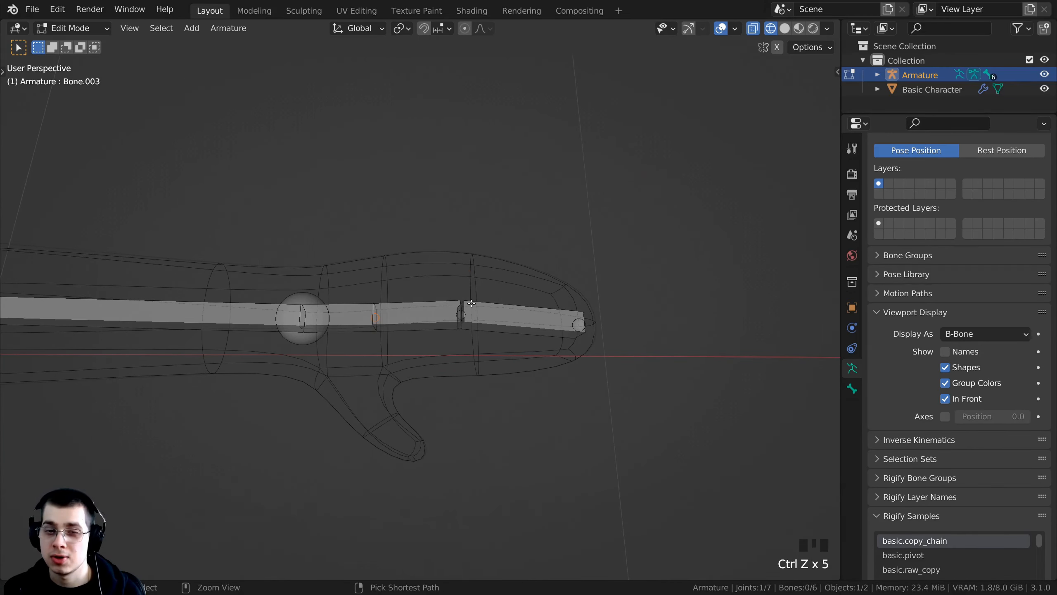
Try a steeper two-bone chain from the palm joint toward the hand's edge opposite the thumb, and undo it.
middle_drag(396, 291, 377, 308)
key(g)
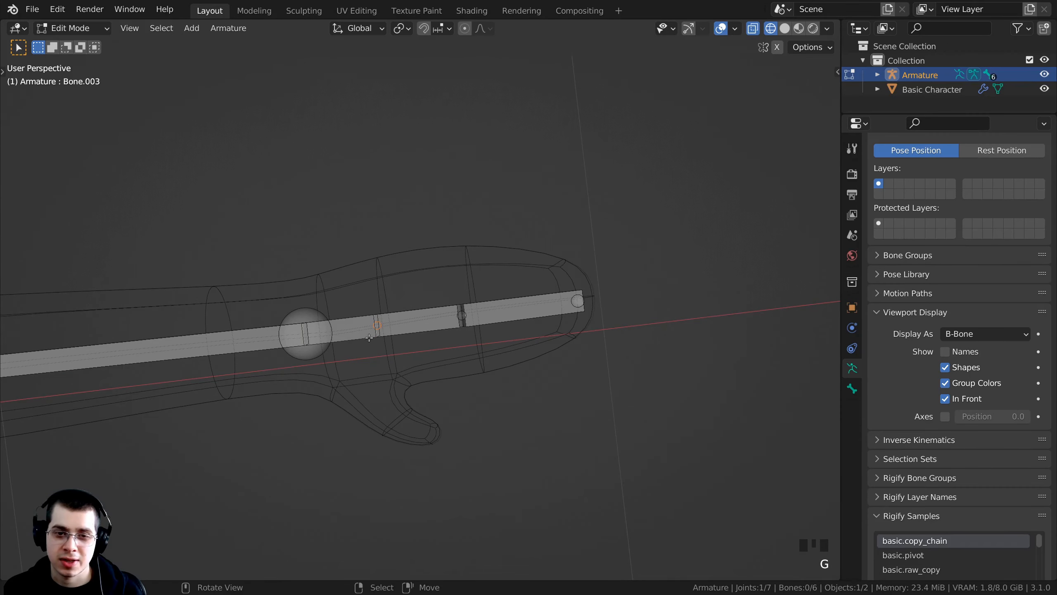
key(e)
click(401, 250)
key(e)
click(495, 230)
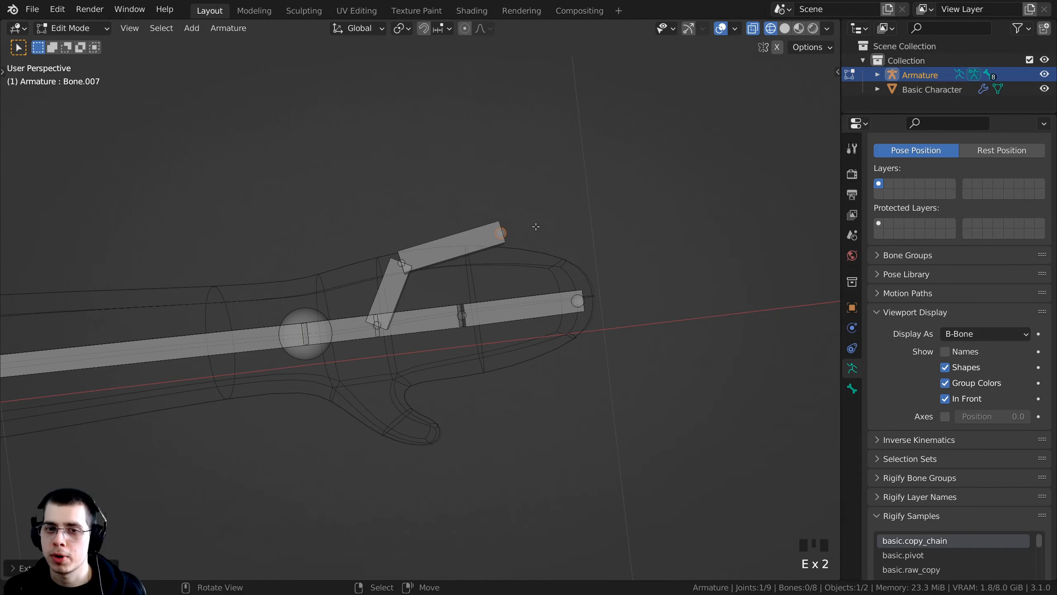
key(ctrl+z)
key(ctrl+z)
key(ctrl+z)
In top view, extrude a bone about 0.12 m long from the palm joint to the thumb base and a second to the thumb tip.
shift+middle_drag(448, 294, 454, 288)
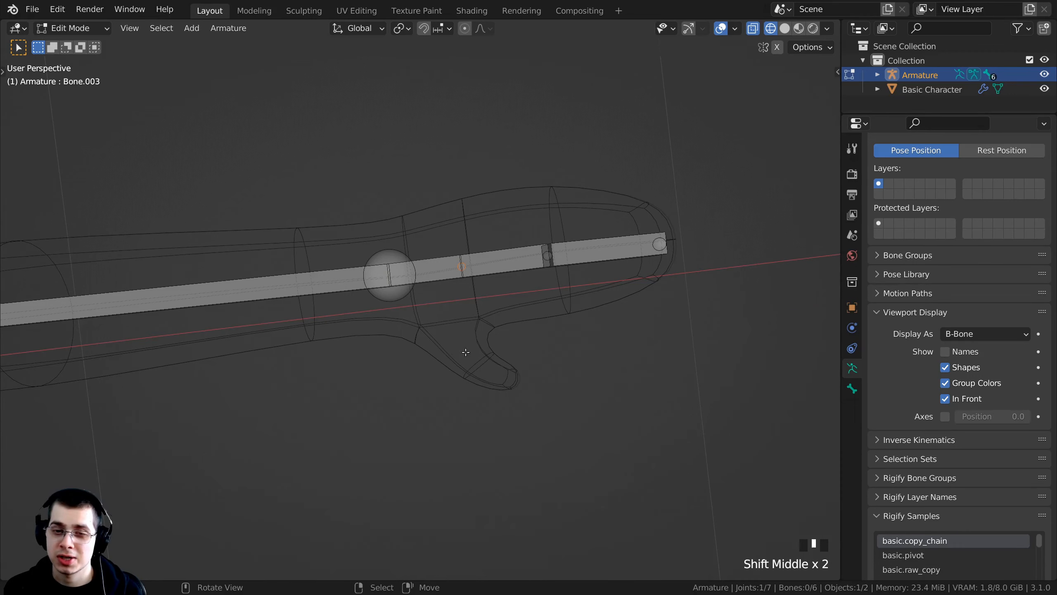
mouse_move(465, 352)
middle_down()
mouse_move(449, 349)
mouse_move(460, 325)
mouse_move(462, 343)
middle_up()
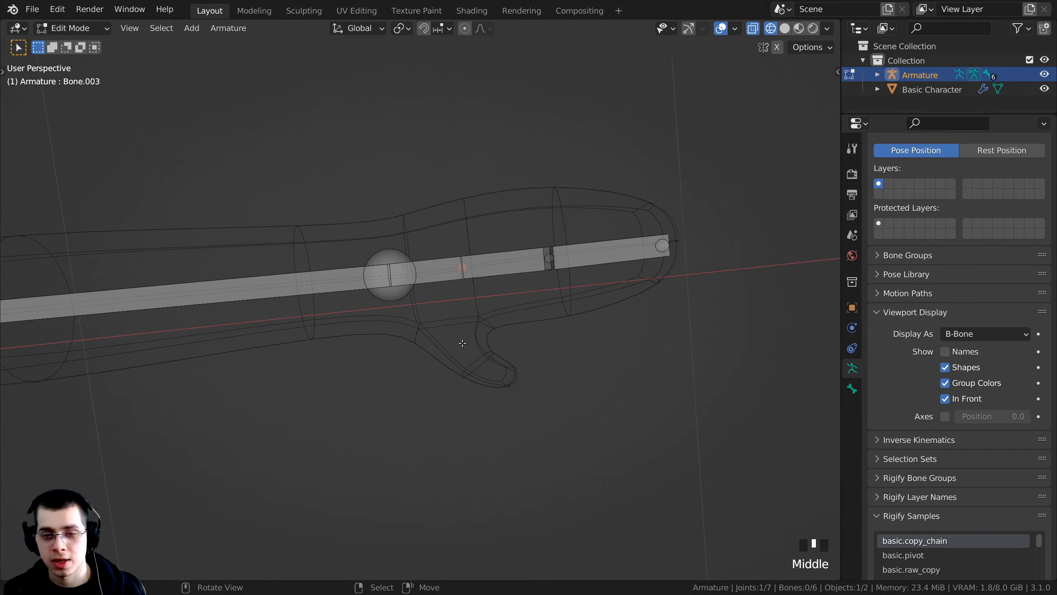
key(KP_7)
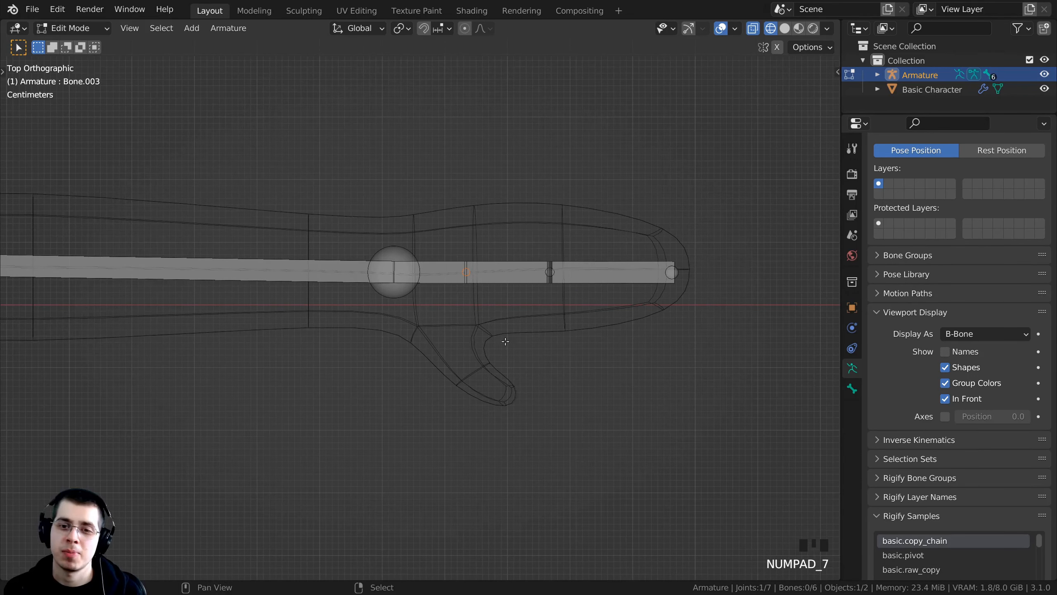
shift+middle_drag(499, 340, 476, 303)
scroll(476, 303, up, 1)
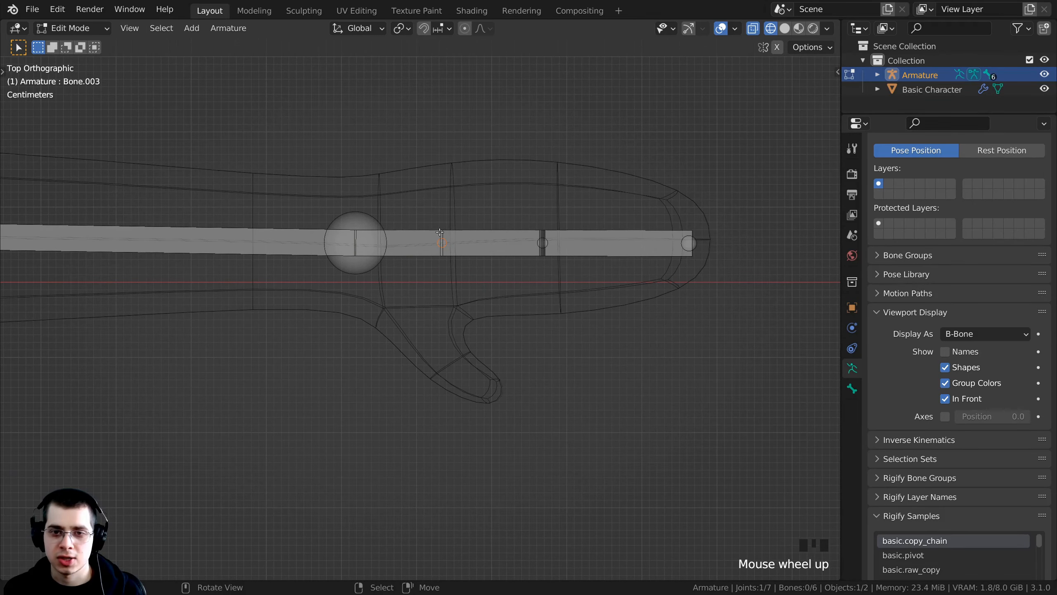
key(e)
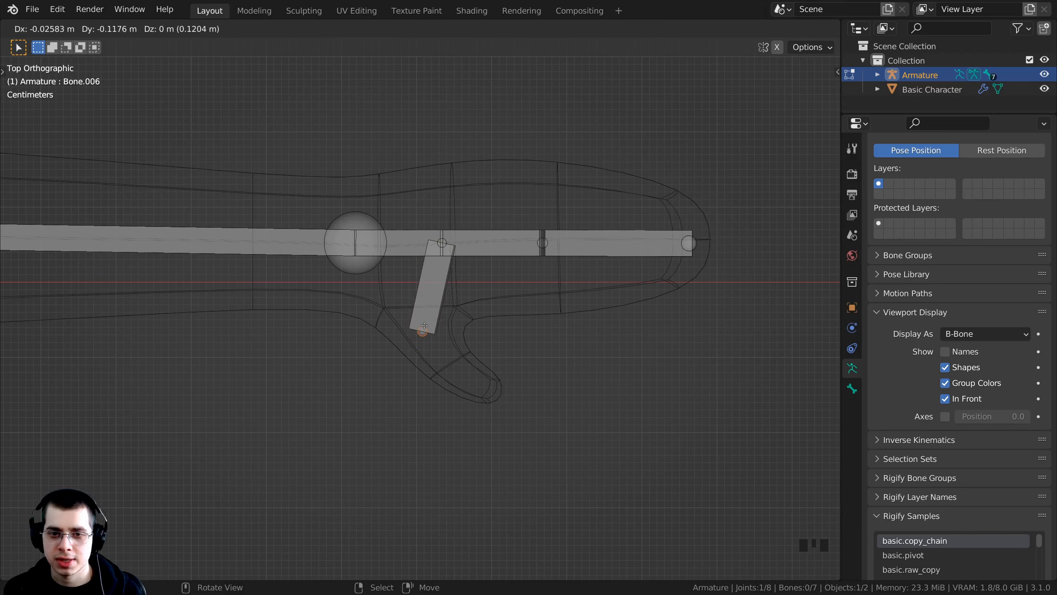
click(424, 327)
key(e)
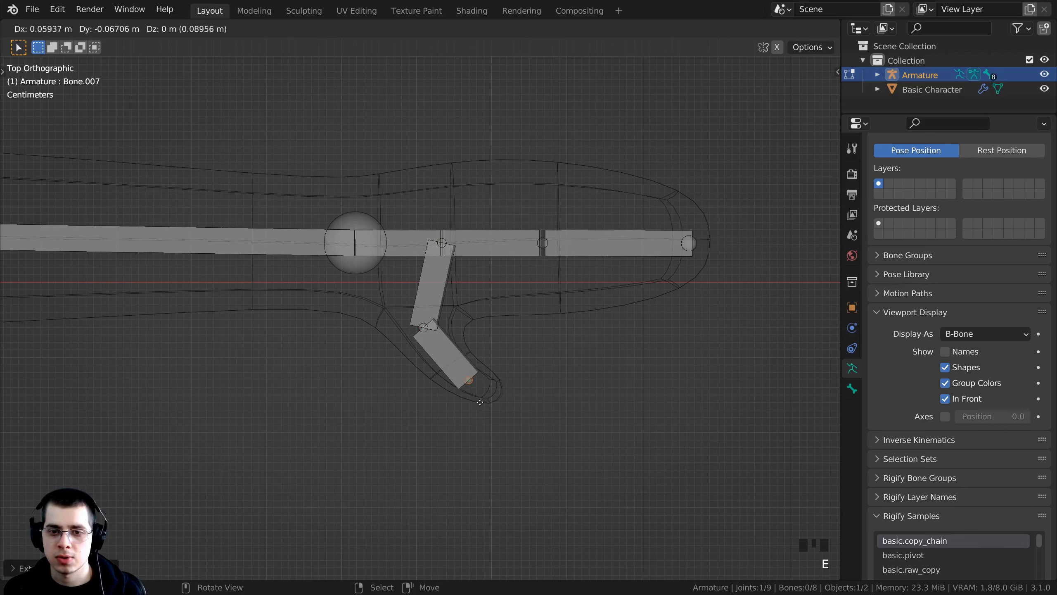
click(489, 404)
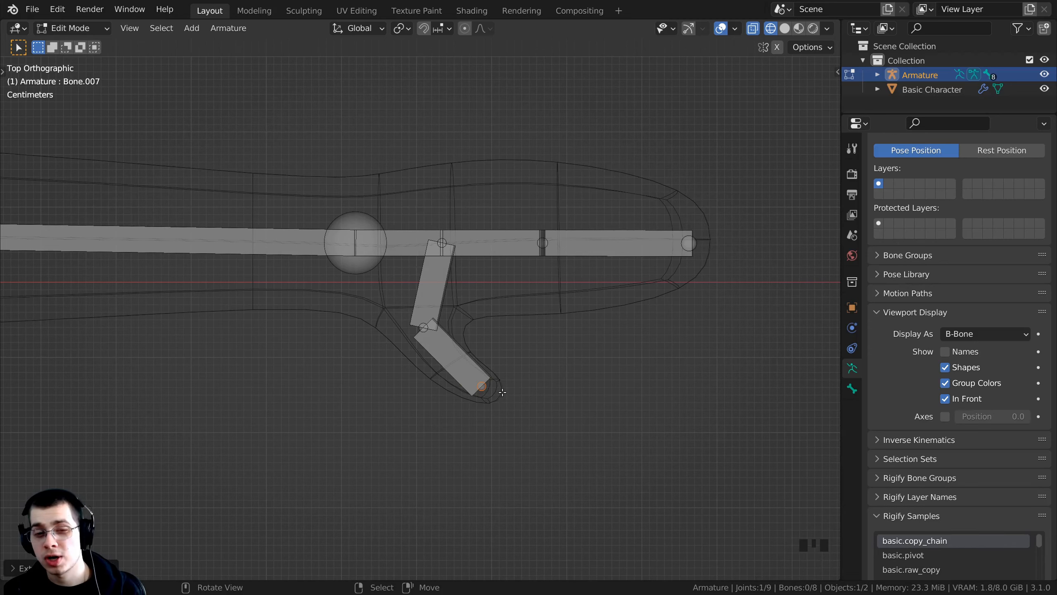
In front view, move the thumb tip joint down about 0.056 m along Z into the thumb mesh.
key(KP_1)
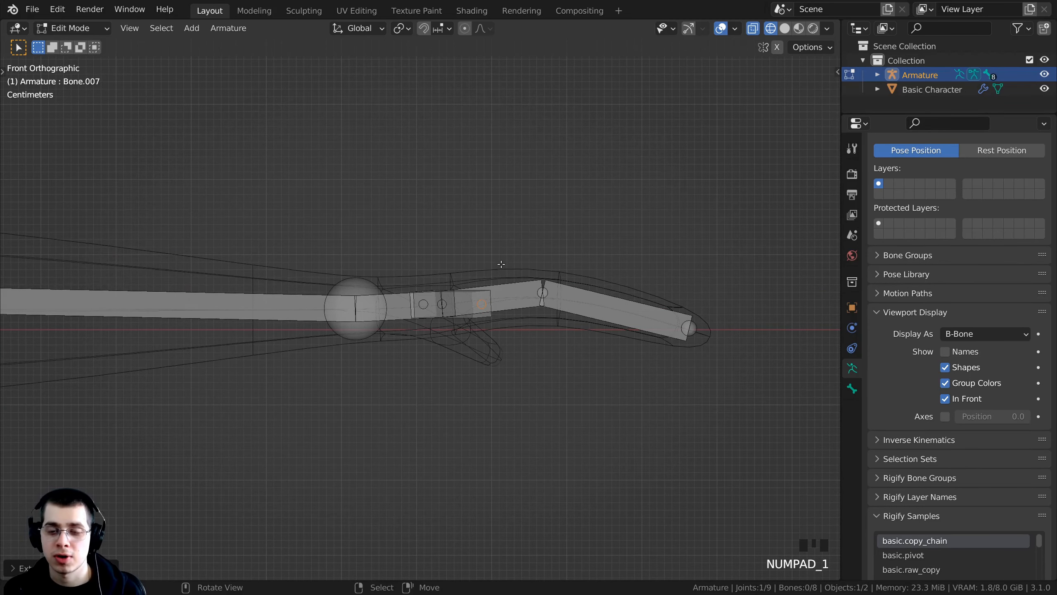
scroll(501, 262, up, 2)
key(g)
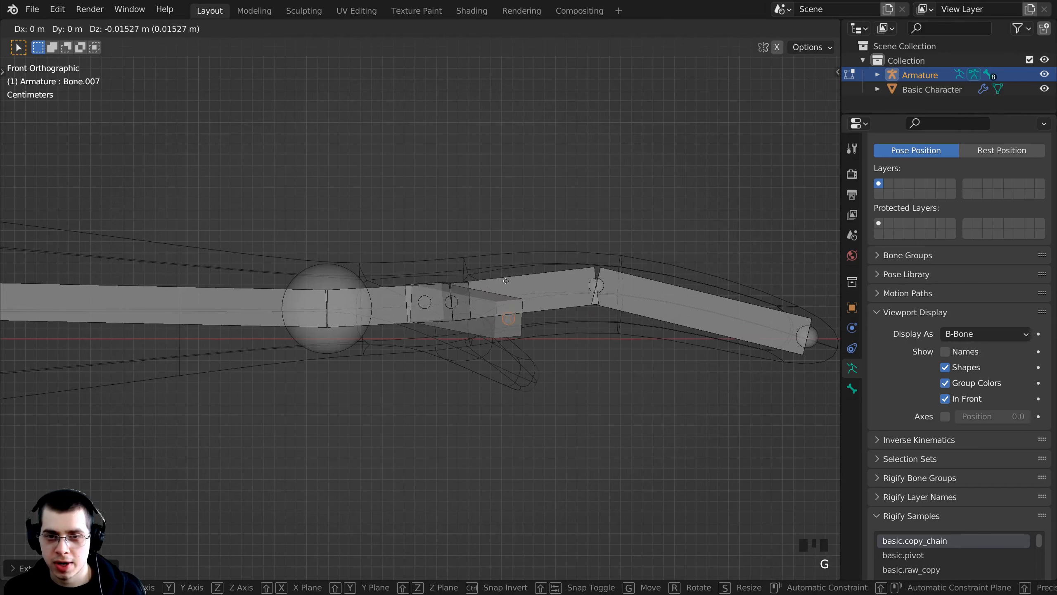
key(z)
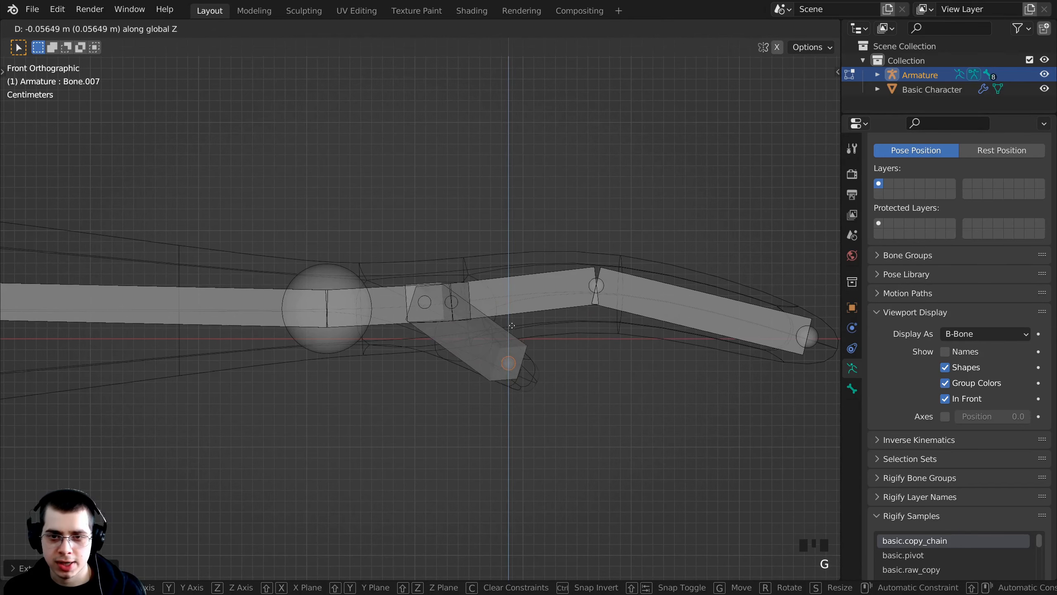
click(510, 325)
Move the thumb's middle joint down about 0.012 m along Z and return to solid shading.
middle_drag(510, 325, 485, 283)
click(485, 283)
scroll(495, 258, up, 3)
key(g)
key(z)
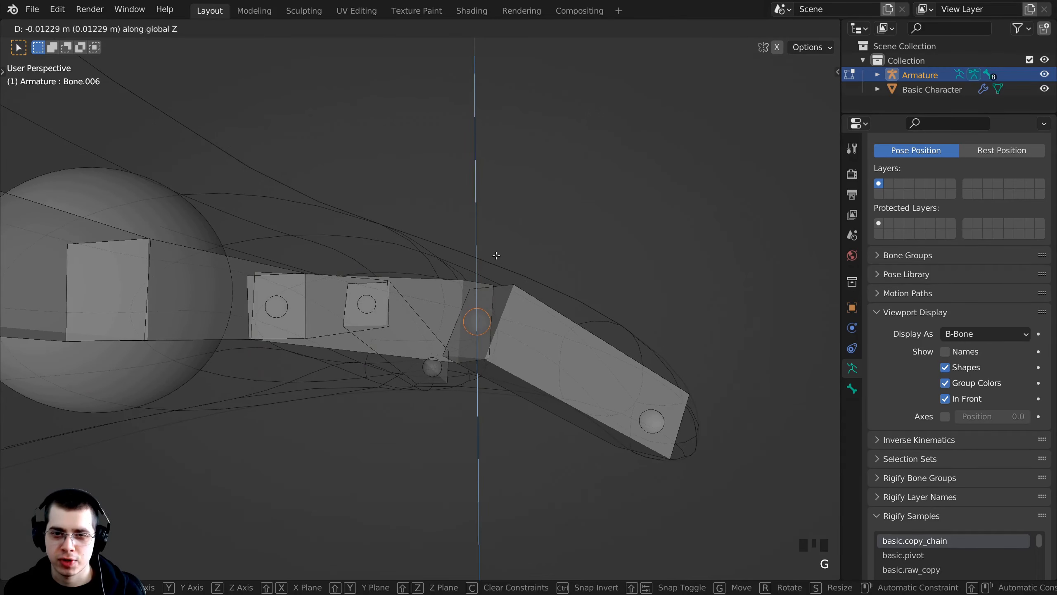
click(496, 251)
key(z)
click(793, 271)
scroll(489, 321, down, 2)
scroll(489, 321, down, 3)
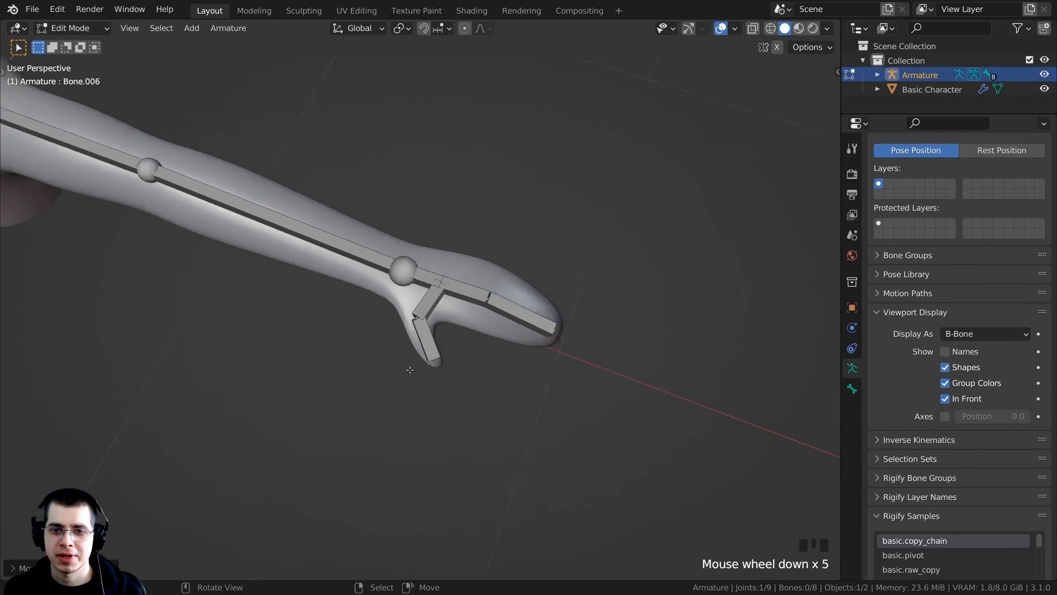
Duplicate the short wrist bone and leave the copy in the same place.
shift+middle_drag(489, 321, 418, 256)
scroll(488, 288, up, 5)
scroll(493, 304, down, 1)
scroll(481, 341, up, 1)
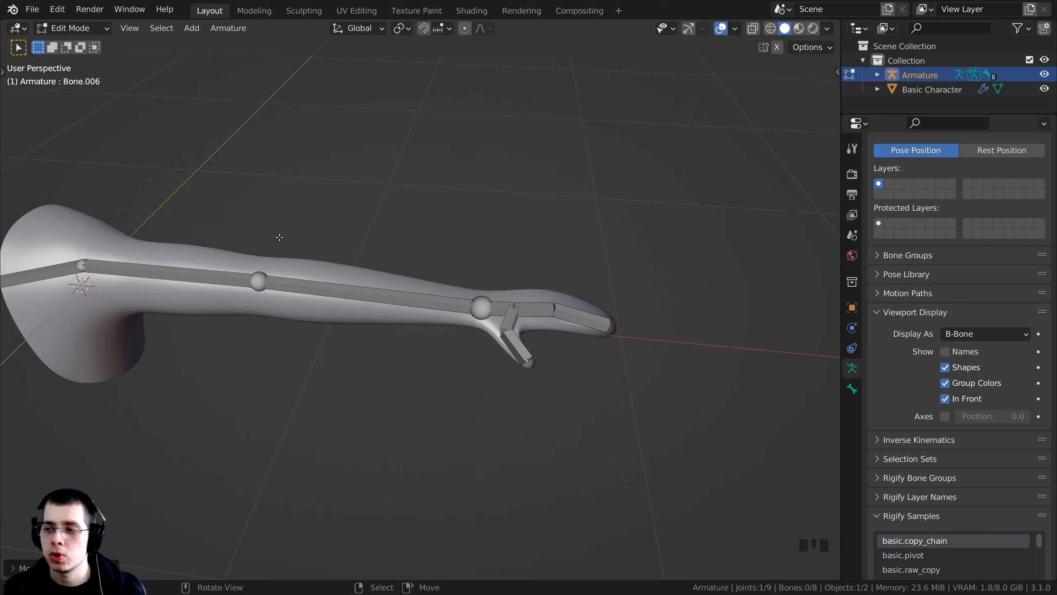
scroll(416, 288, down, 1)
click(464, 313)
shift+middle_drag(464, 313, 464, 313)
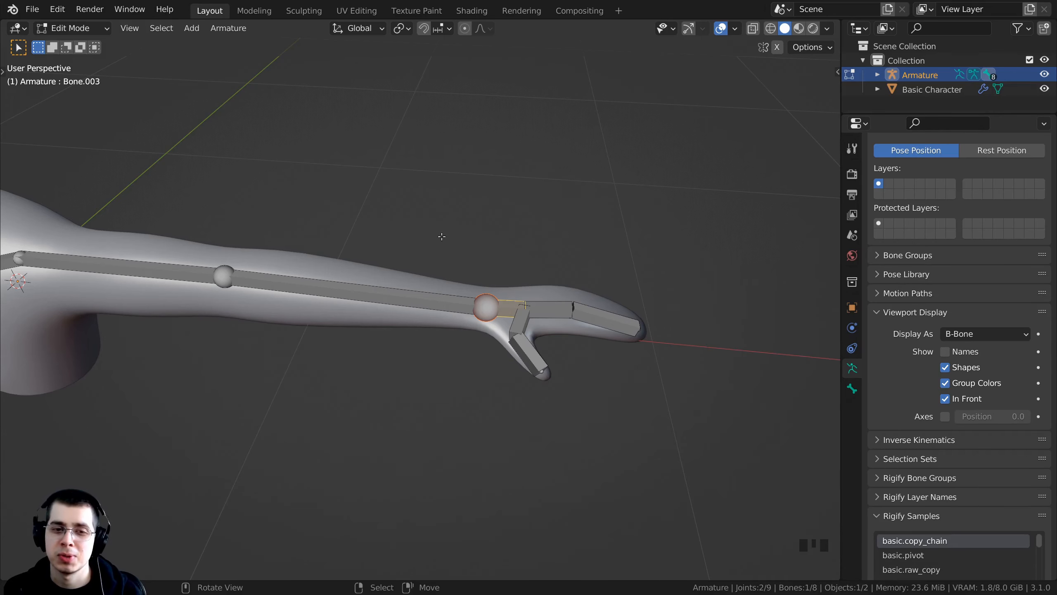
shift+middle_drag(506, 331, 477, 324)
scroll(506, 317, up, 5)
right_click(535, 317)
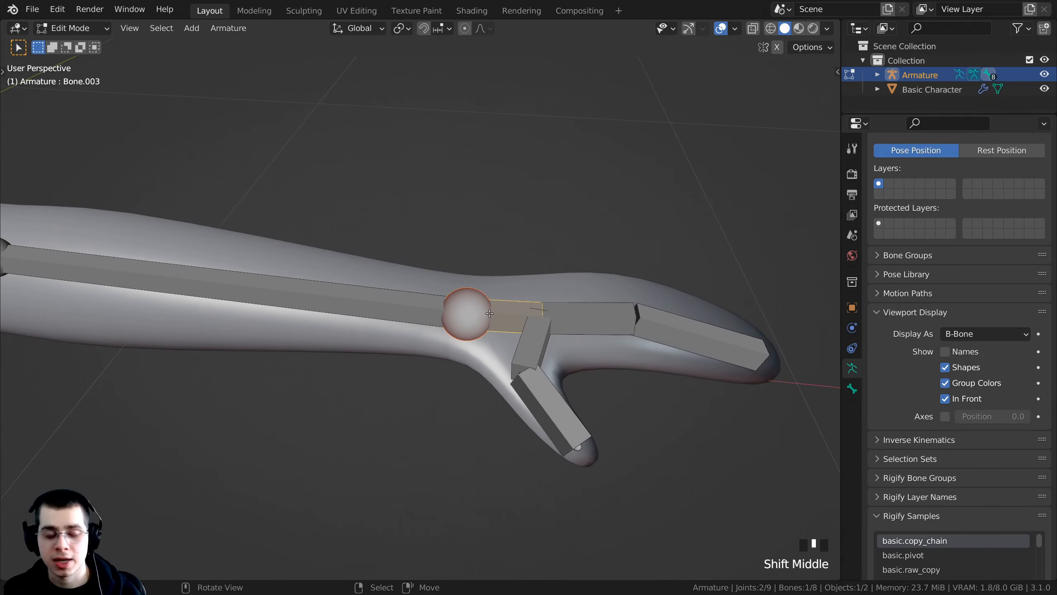
key(shift+d)
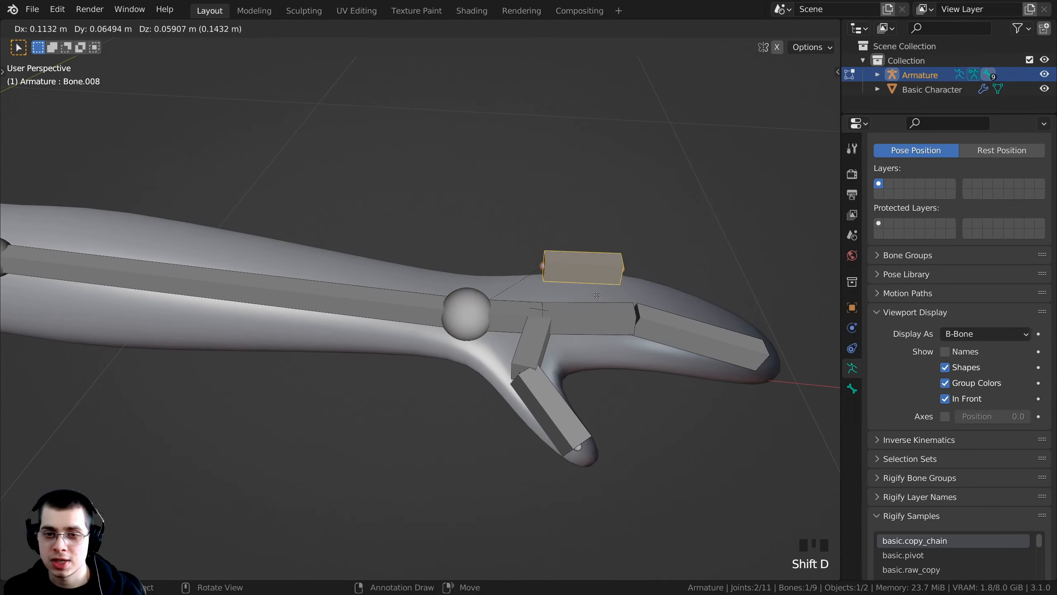
right_click(592, 271)
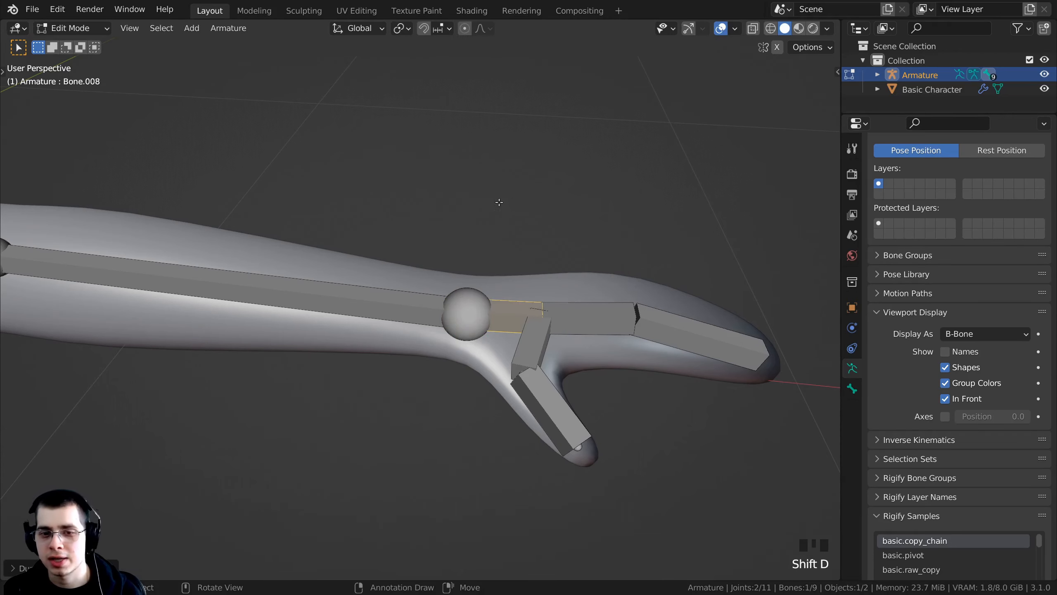
shift+middle_drag(514, 305, 438, 327)
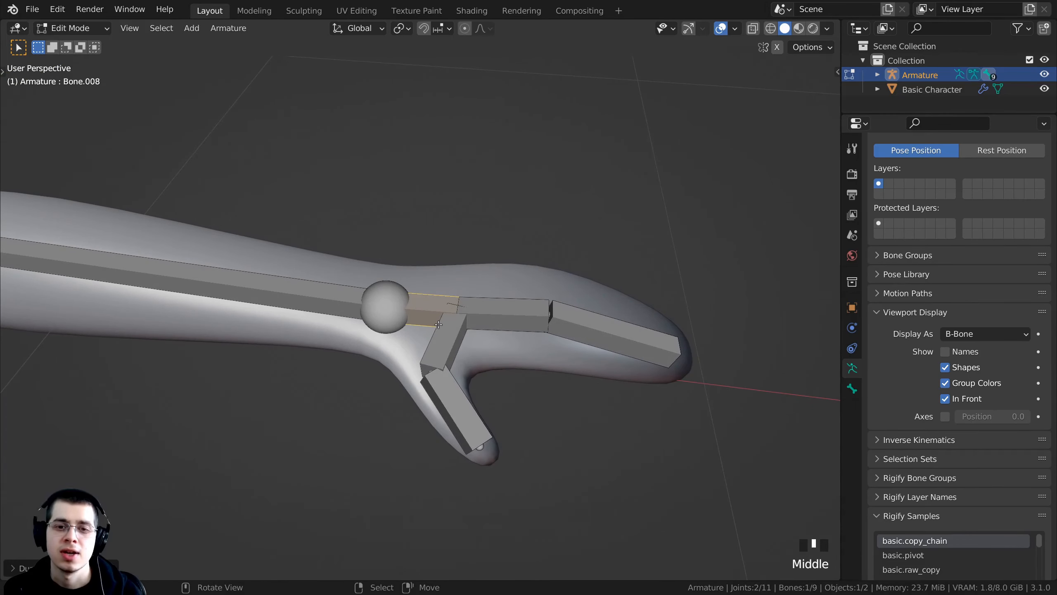
scroll(438, 325, down, 1)
key(g)
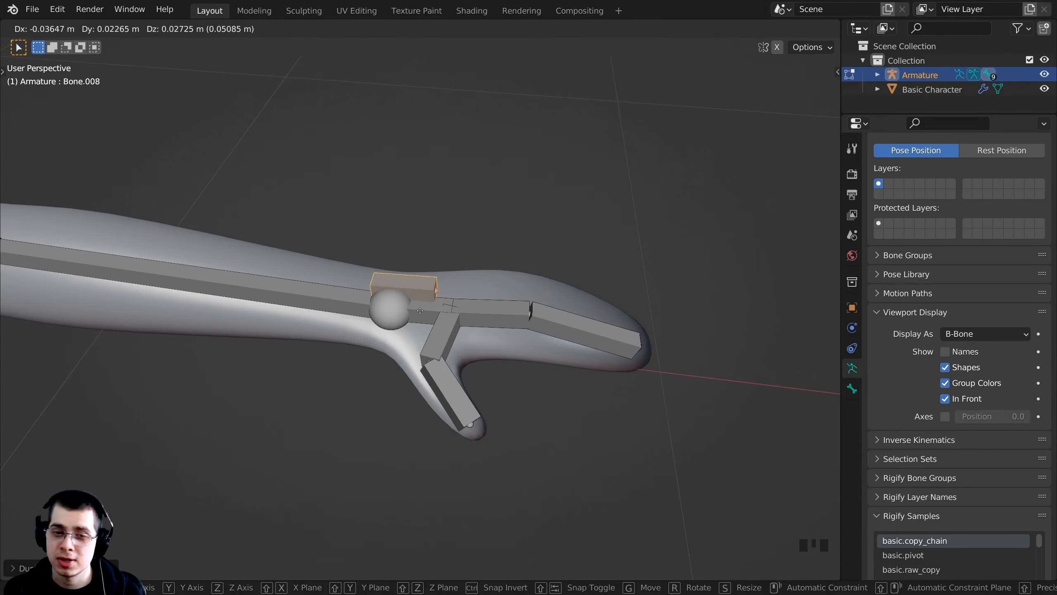
right_click(536, 277)
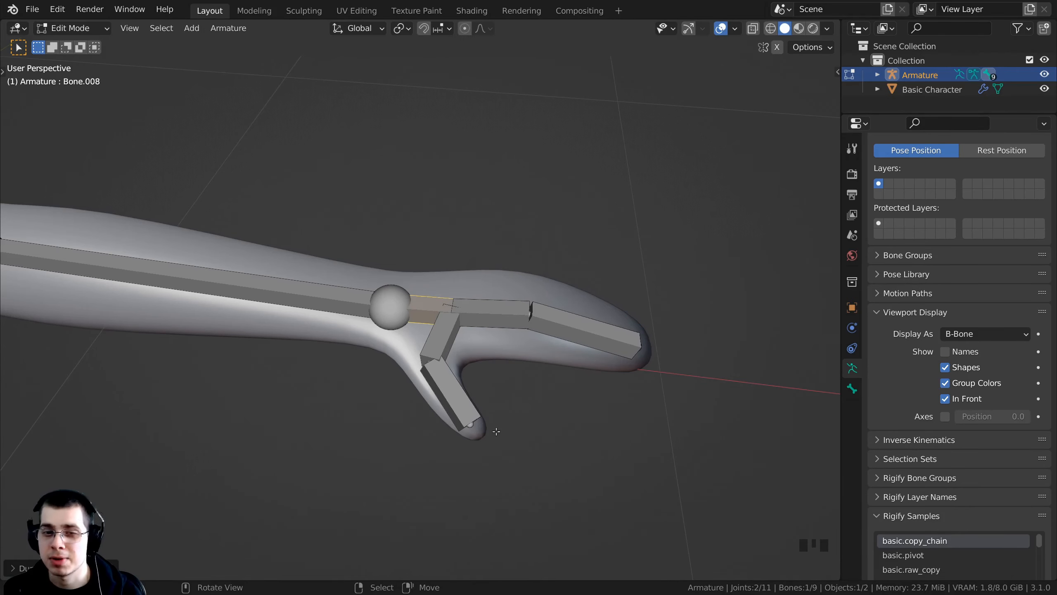
shift+middle_drag(480, 339, 484, 347)
scroll(484, 347, up, 1)
middle_drag(374, 336, 385, 330)
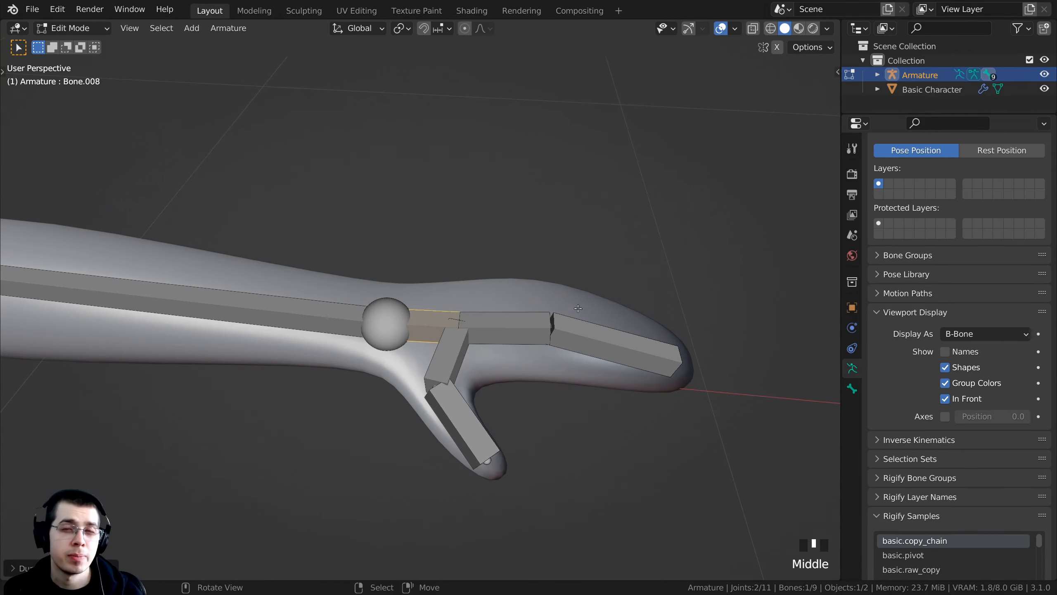
middle_drag(417, 294, 435, 297)
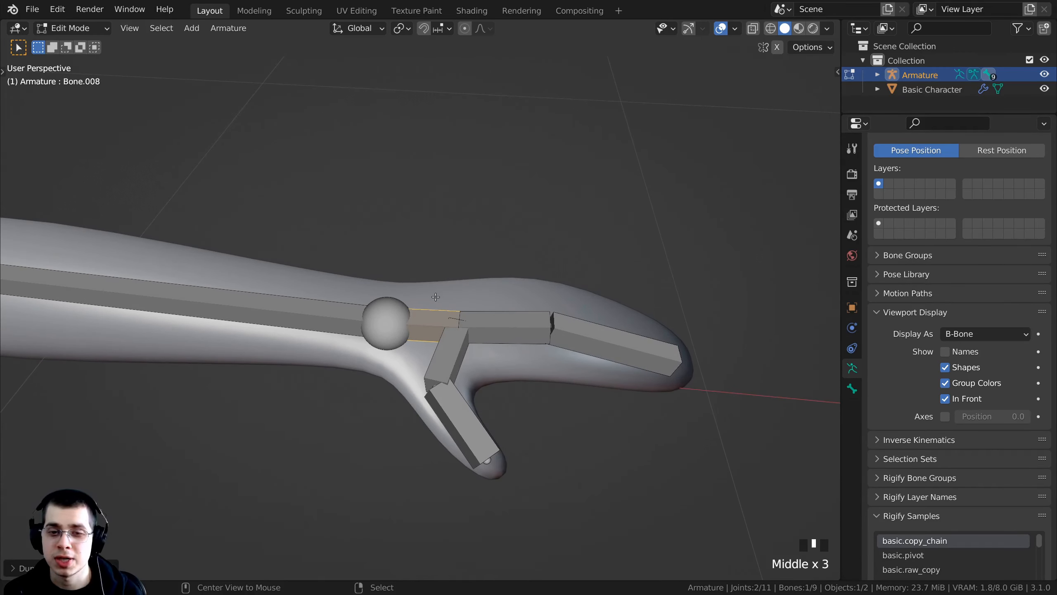
Clear the duplicated wrist bone's parent and try moving it on its own.
key(alt+p)
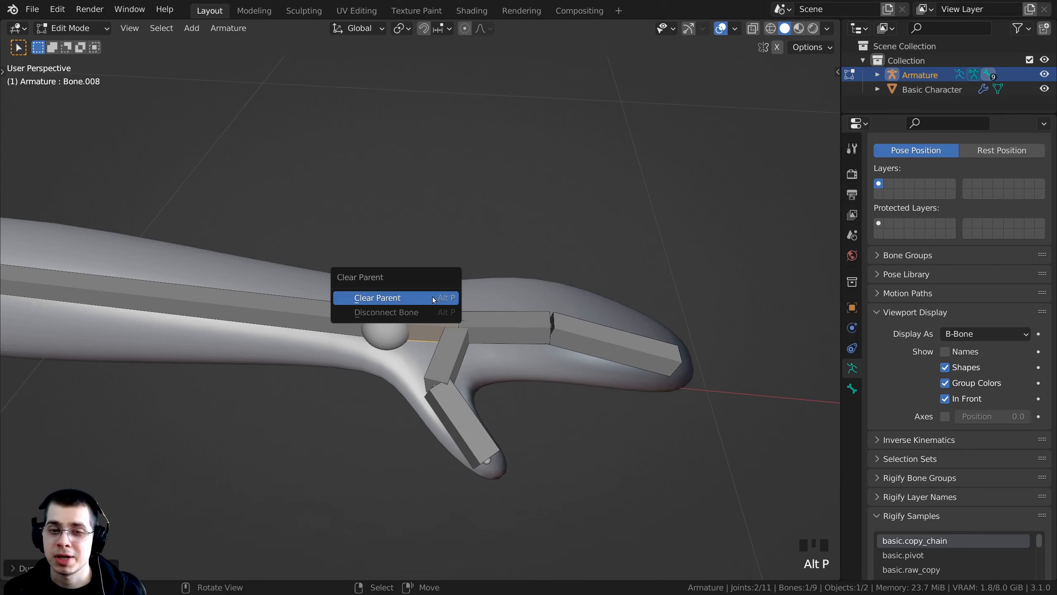
click(433, 297)
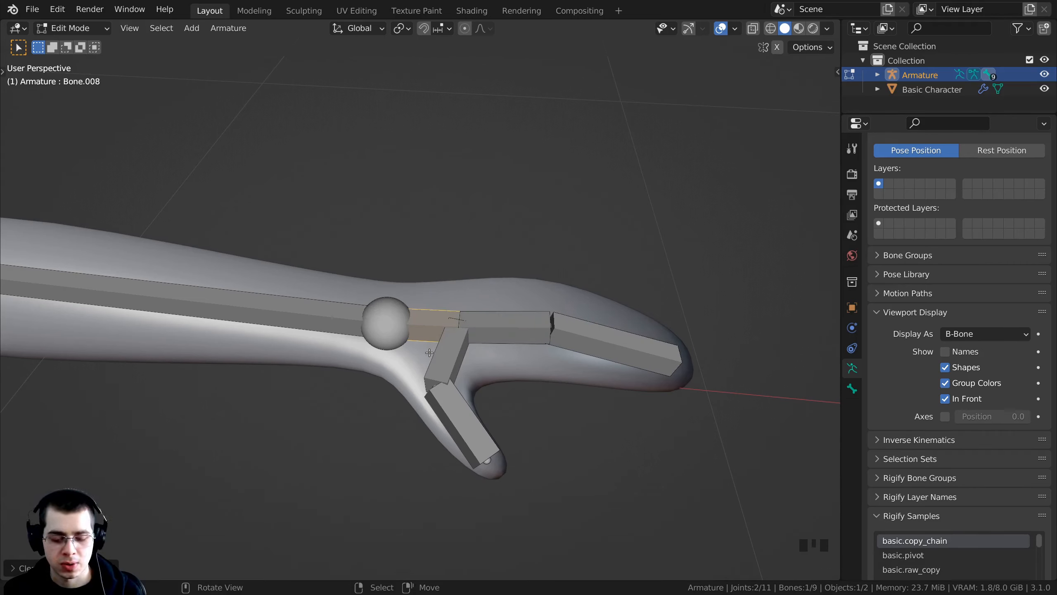
key(g)
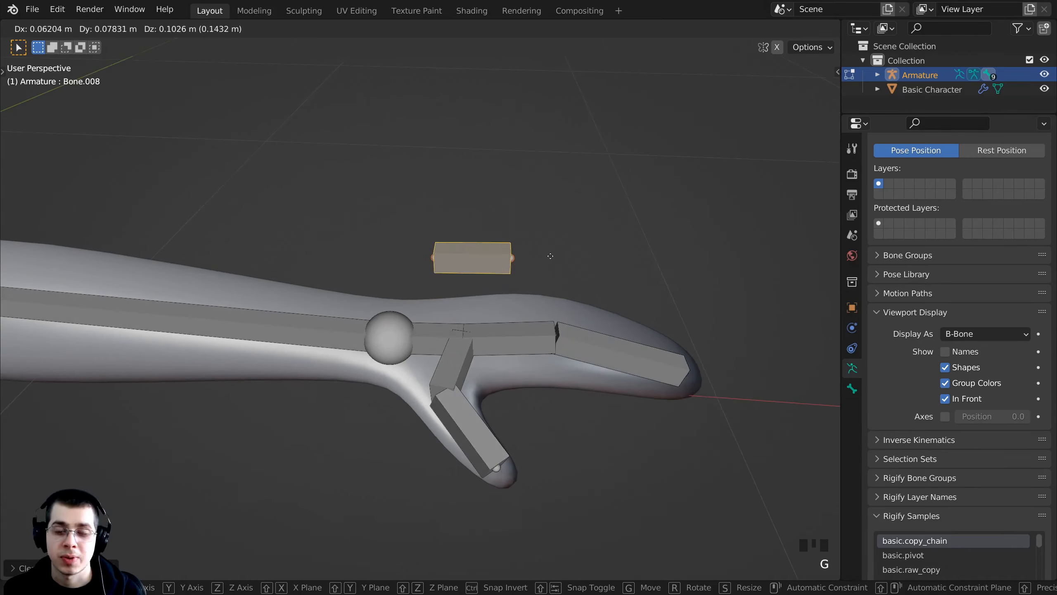
right_click(549, 251)
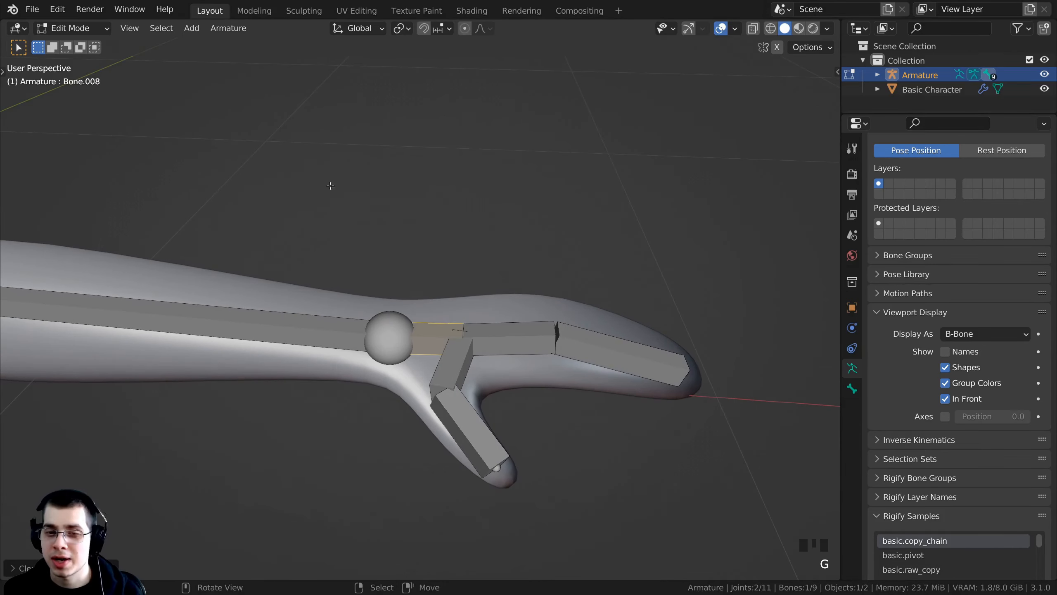
Enlarge the duplicated wrist bone's B-Bone display size until its box encloses the wrist.
middle_drag(501, 397, 418, 381)
scroll(462, 392, down, 2)
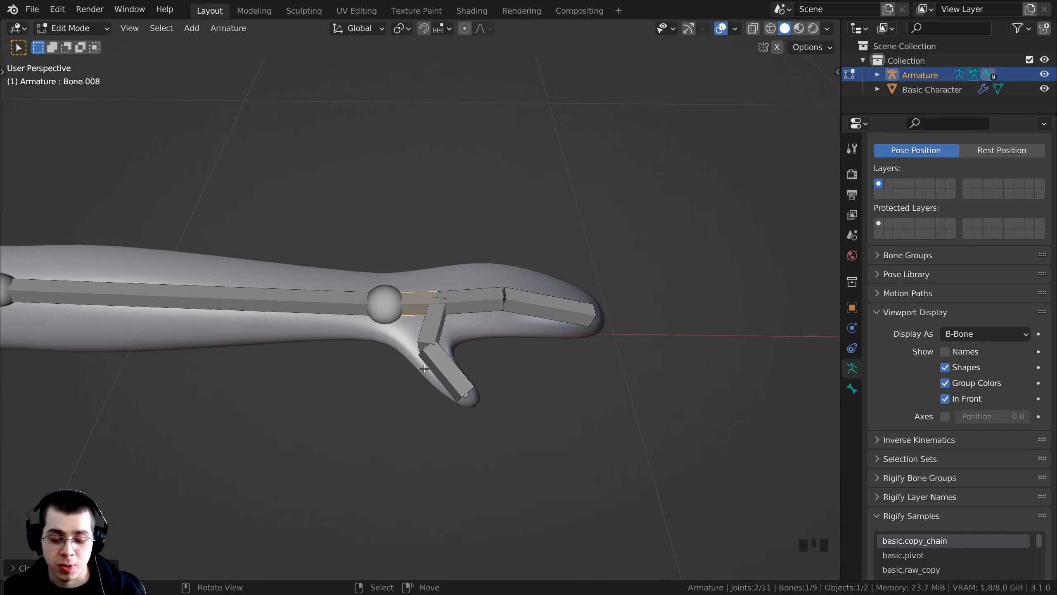
key(ctrl)
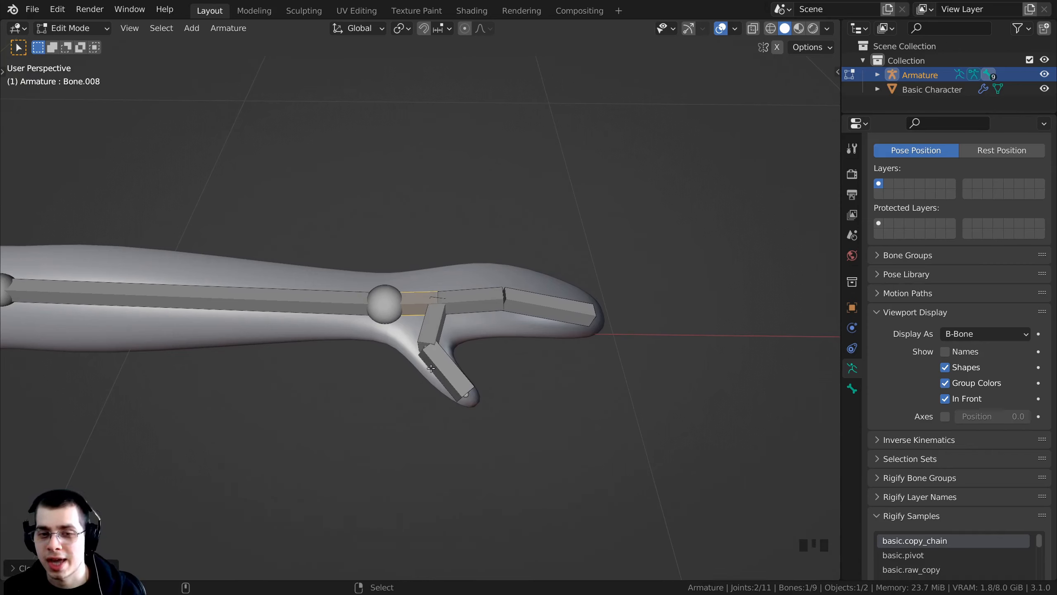
key(ctrl+alt+s)
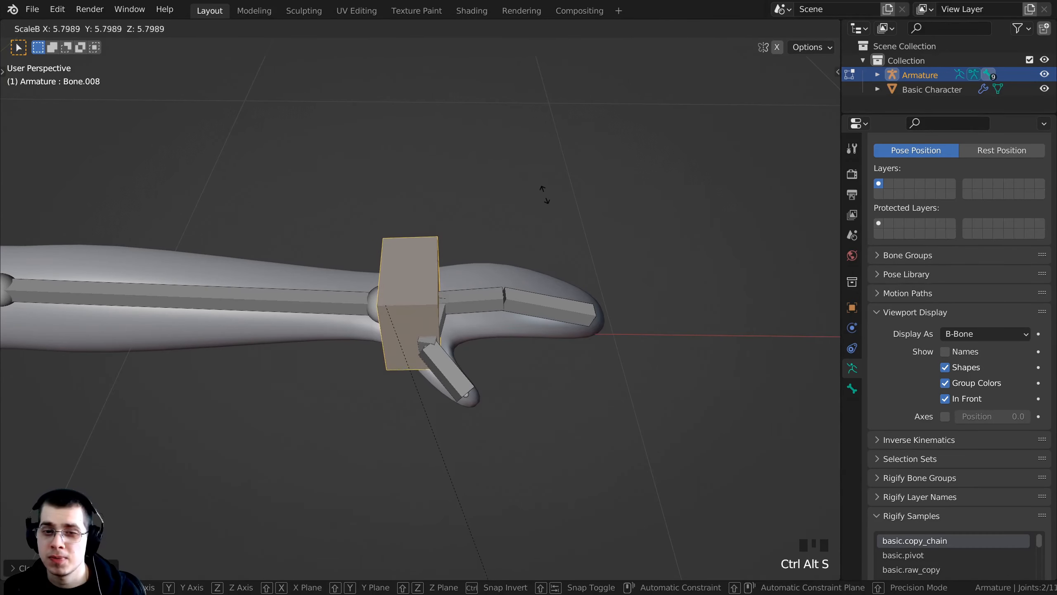
click(553, 260)
scroll(553, 264, down, 1)
middle_drag(553, 264, 583, 197)
key(ctrl+alt+s)
click(560, 213)
In top view, extrude a bone from the elbow joint along positive Y until it ends just outside the arm mesh.
scroll(479, 239, down, 2)
shift+middle_drag(437, 251, 441, 308)
shift+middle_drag(354, 306, 443, 297)
scroll(375, 293, up, 1)
middle_drag(333, 288, 311, 295)
shift+middle_drag(310, 295, 384, 290)
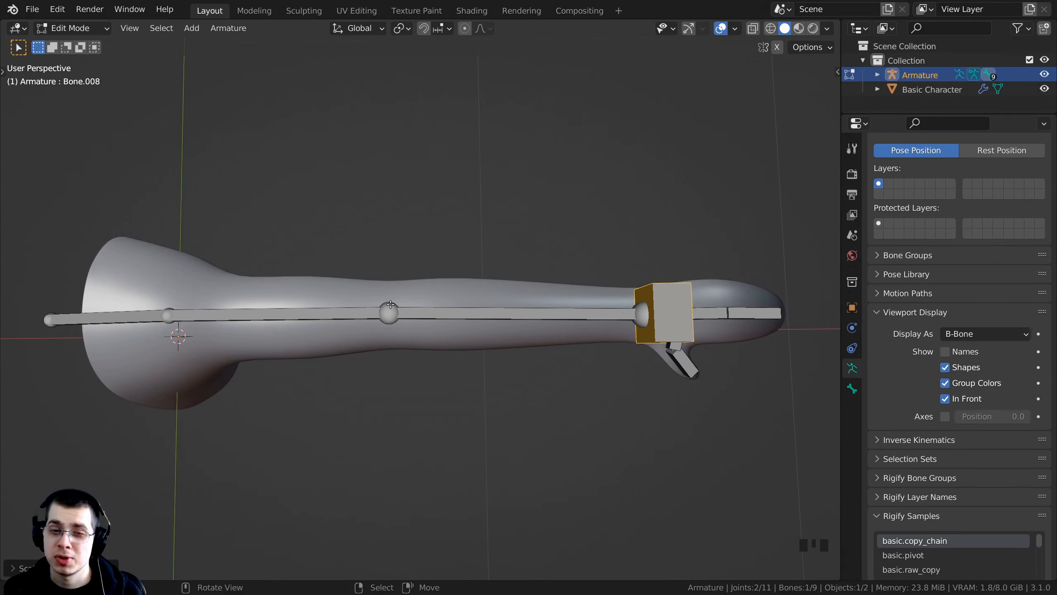
right_click(388, 305)
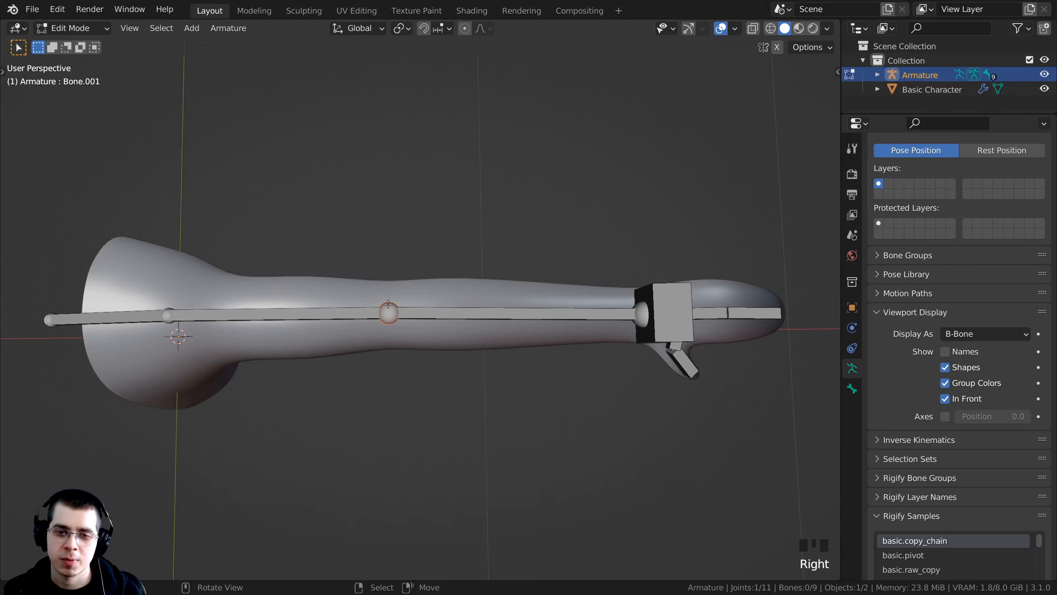
key(KP_7)
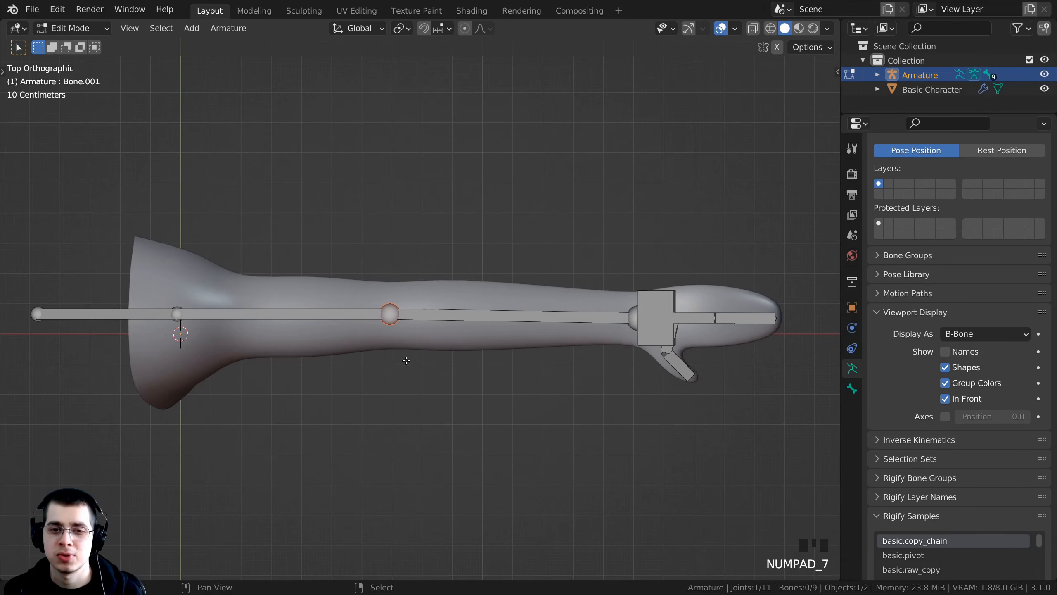
shift+middle_drag(411, 344, 402, 354)
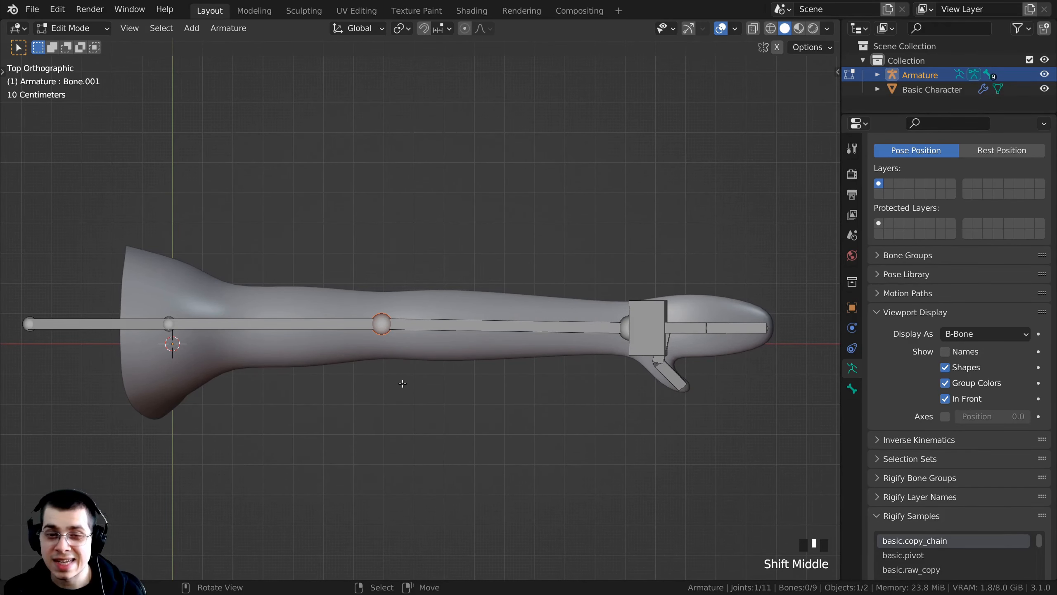
key(e)
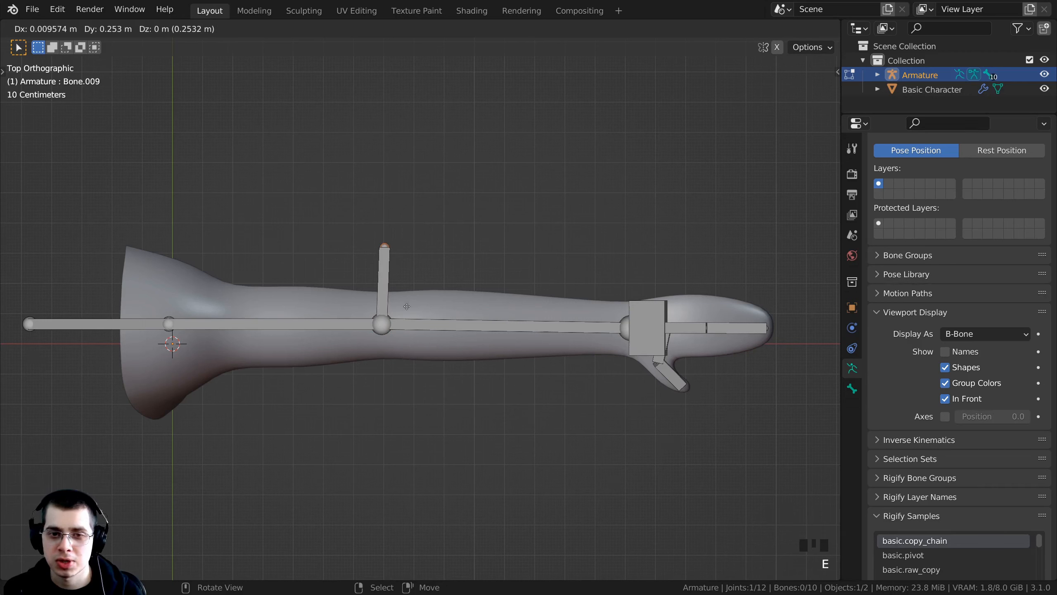
key(y)
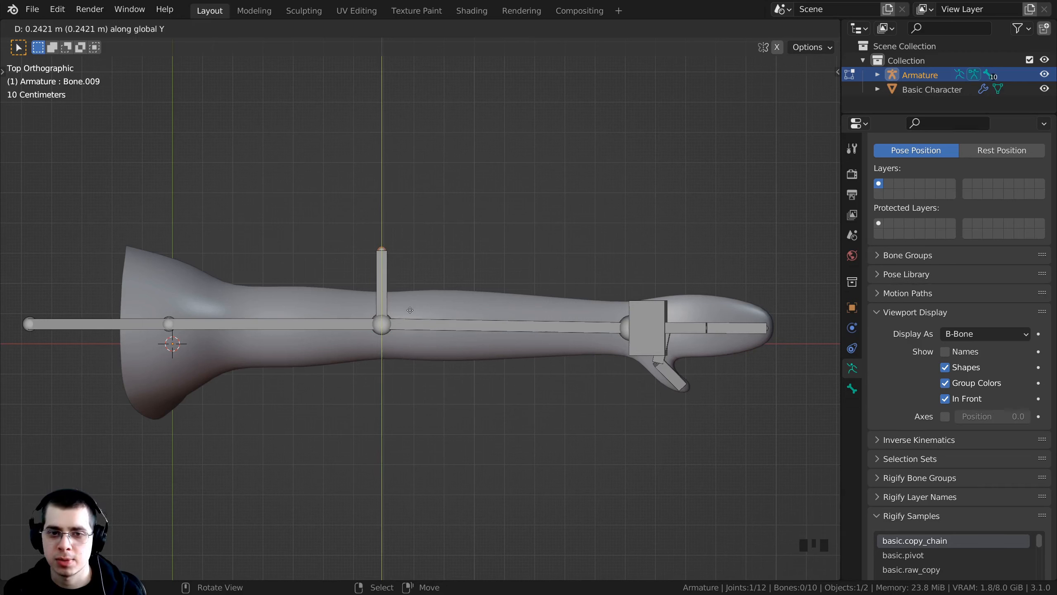
click(410, 317)
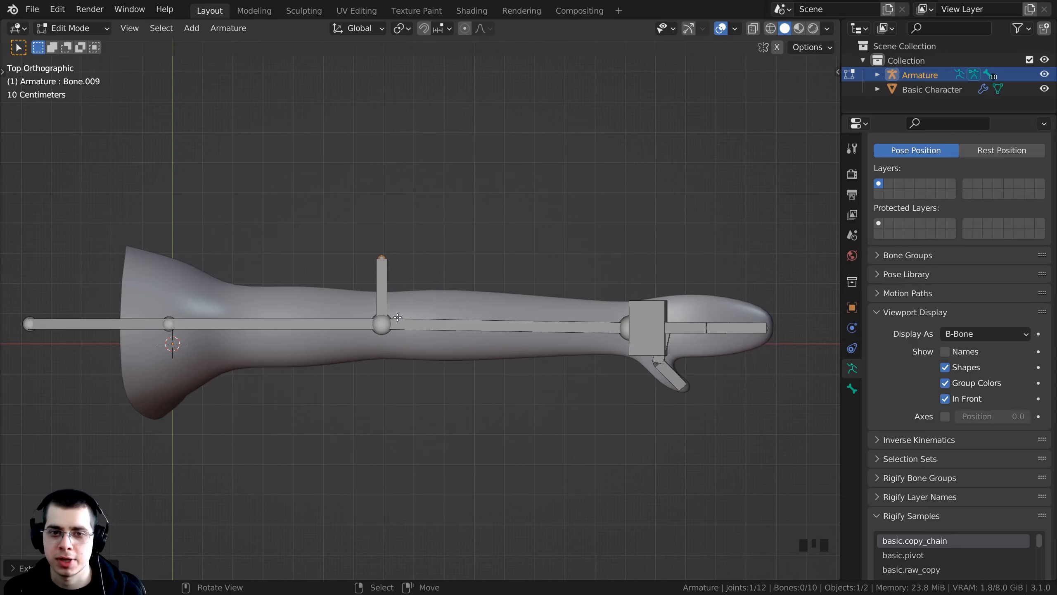
shift+middle_drag(409, 318, 400, 333)
scroll(392, 360, up, 1)
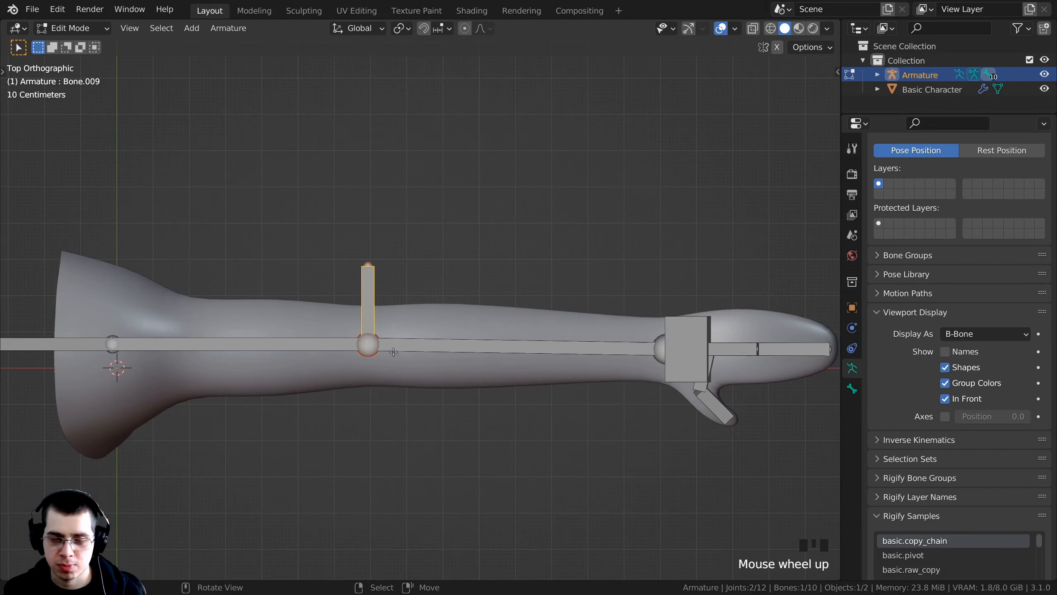
key(g)
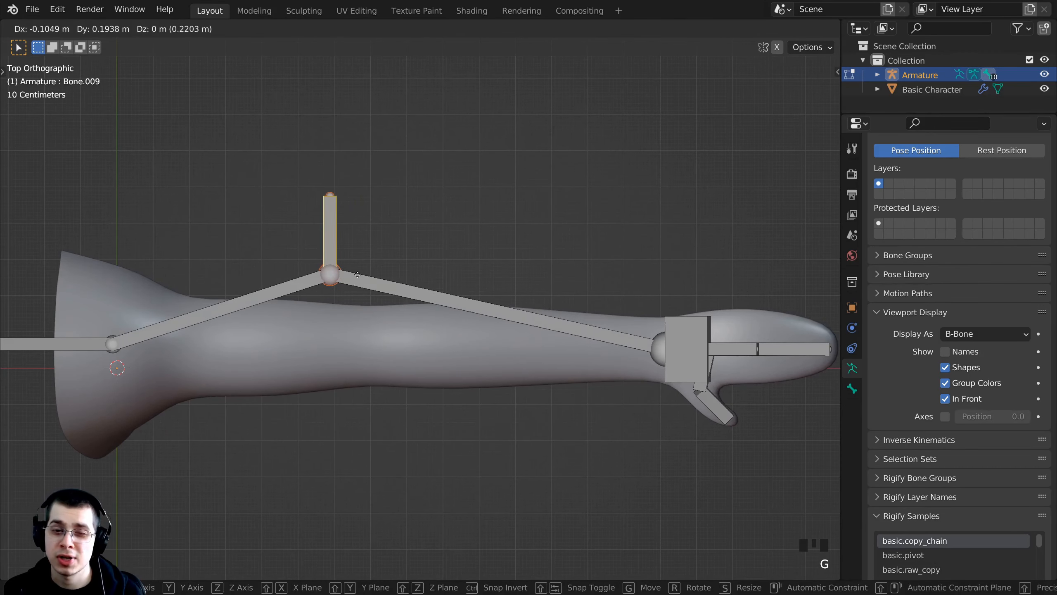
right_click(357, 275)
key(g)
right_click(372, 287)
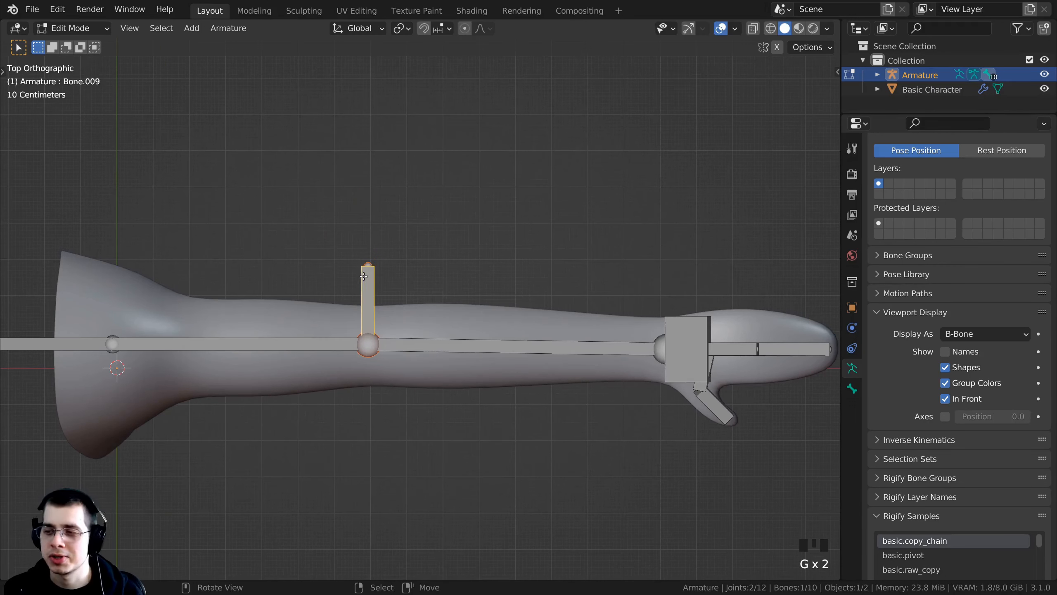
Clear the parent of the bone extruded from the elbow joint.
right_click(371, 282)
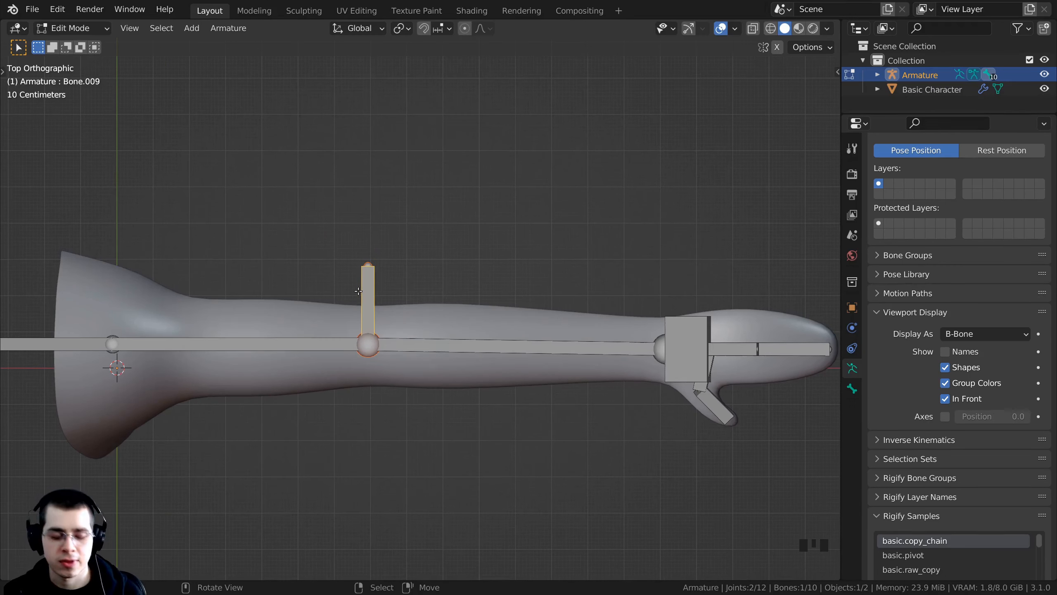
key(alt+p)
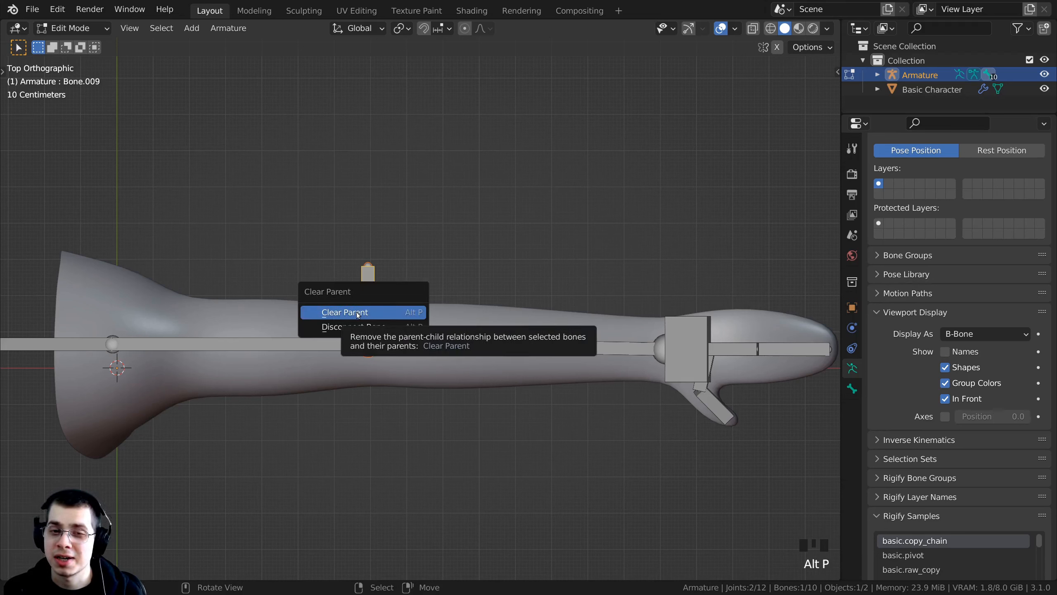
click(346, 311)
right_click(366, 290)
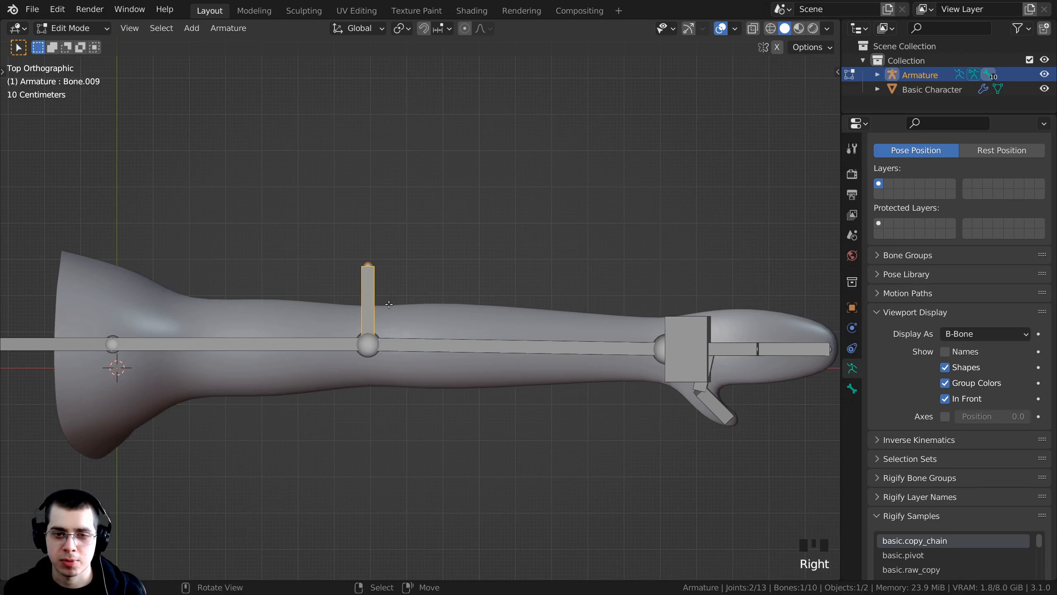
Move the unparented elbow bone along positive Y, clear of the arm mesh, and scale it down slightly.
key(g)
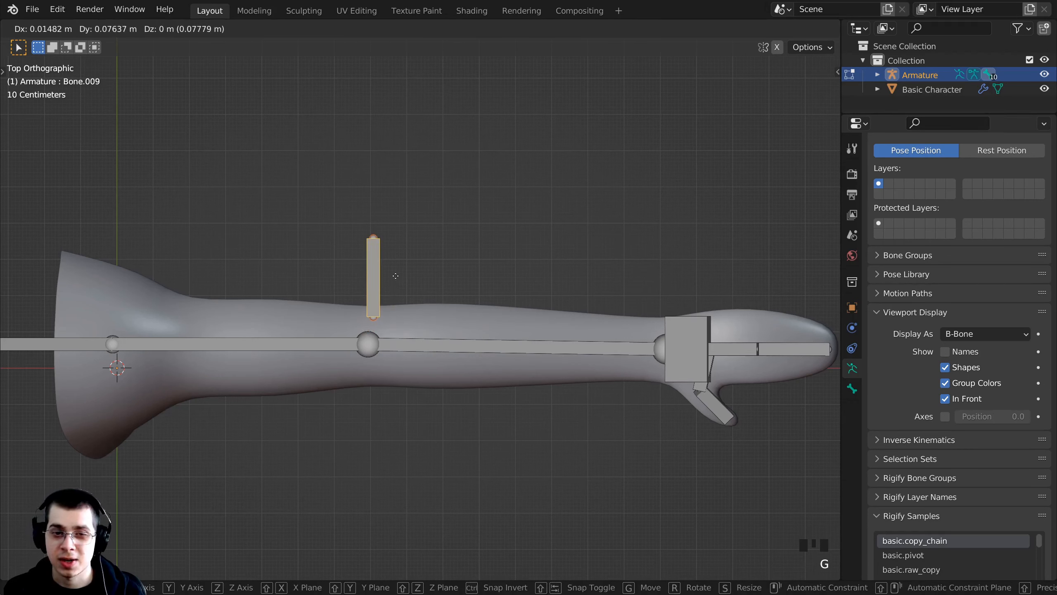
key(y)
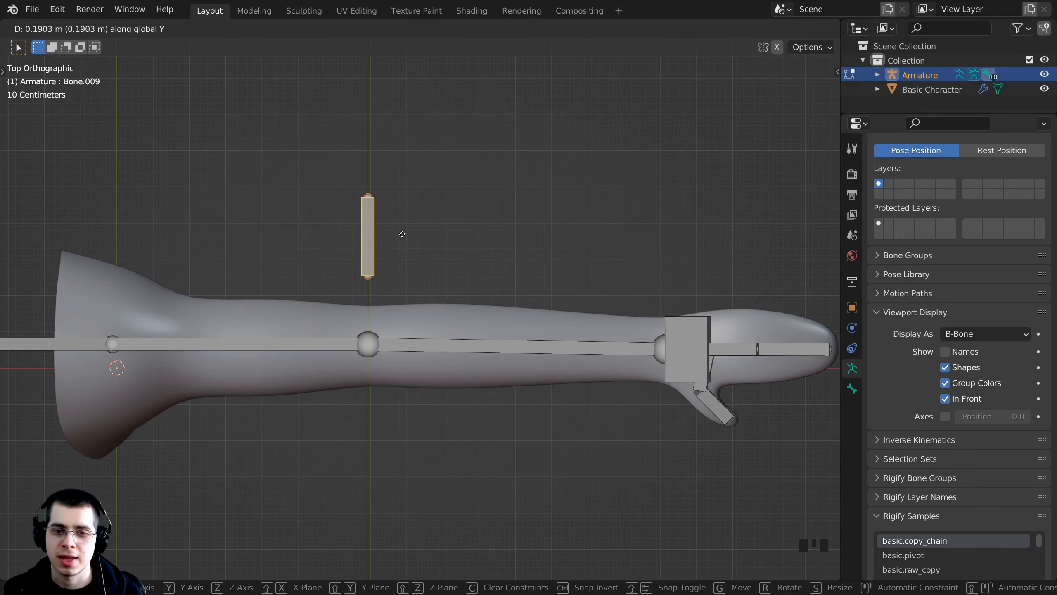
click(409, 185)
key(g)
middle_click(349, 209)
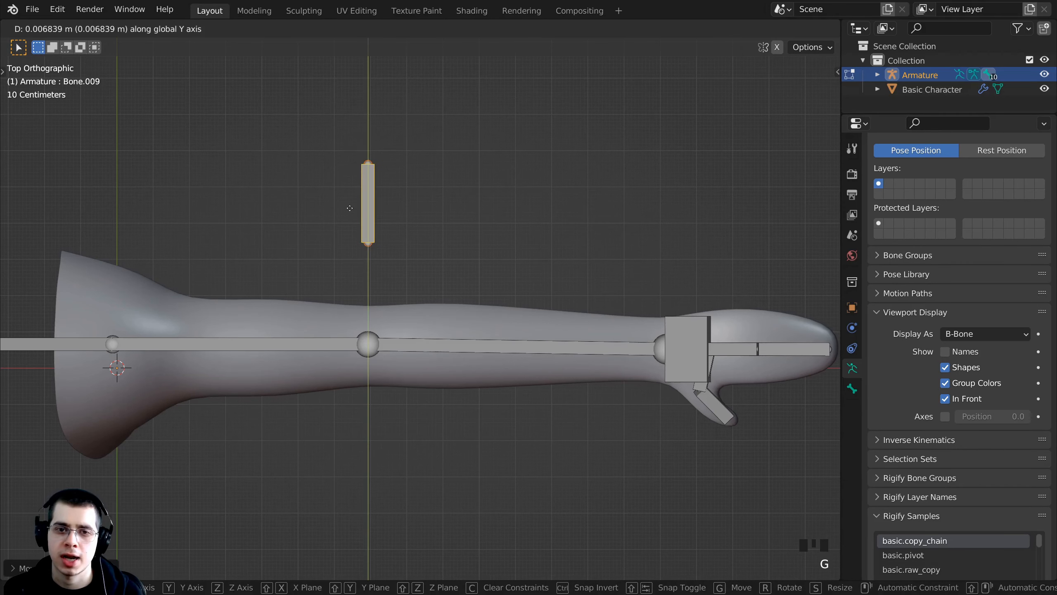
click(350, 210)
key(s)
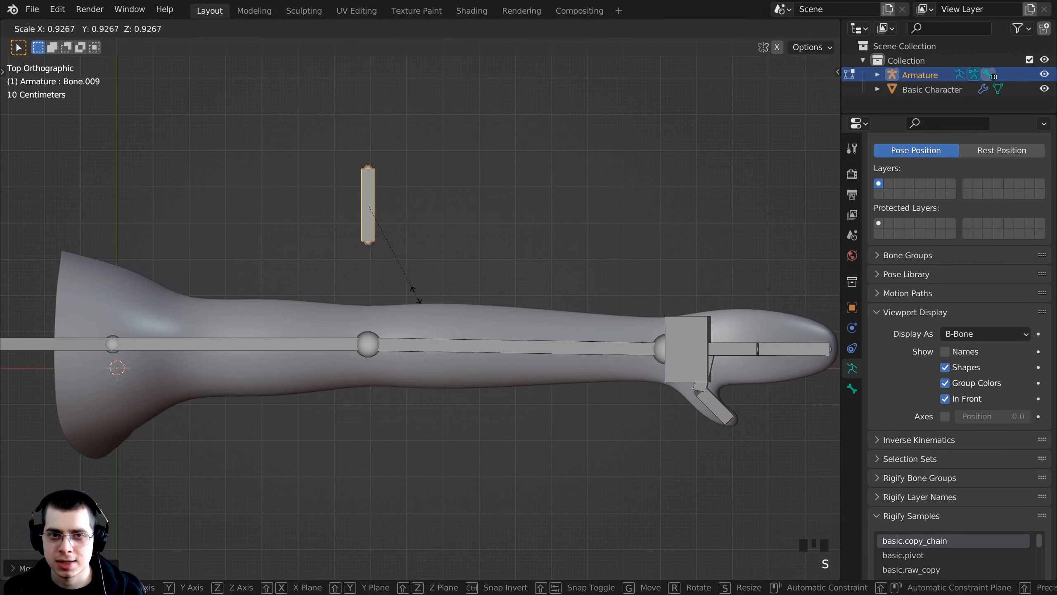
click(394, 278)
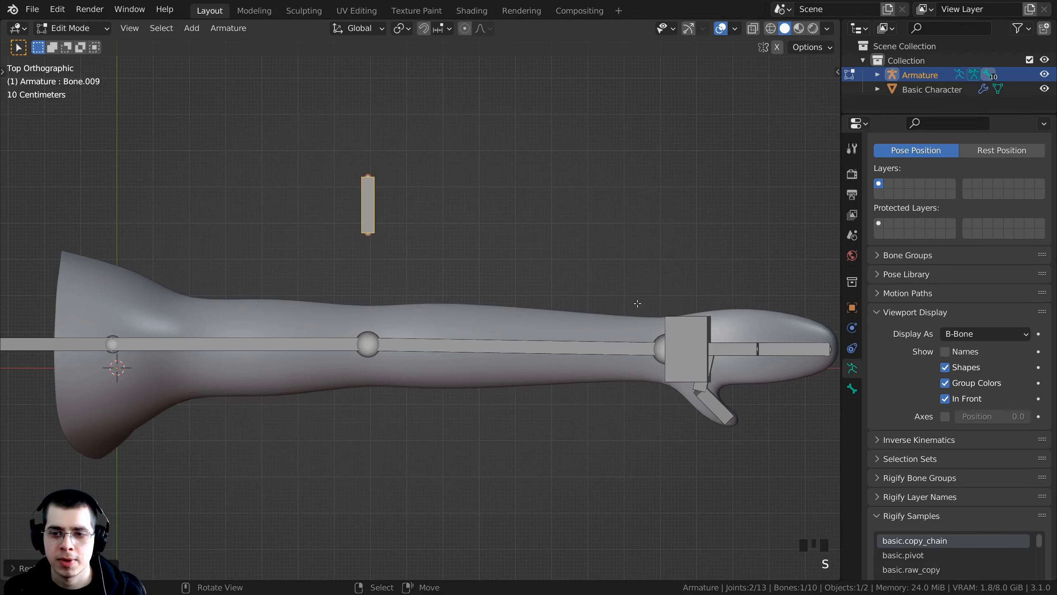
Enlarge the separate elbow bone's B-Bone display size until it is shown as a roughly cube-shaped box.
click(512, 3)
click(374, 208)
key(ctrl+alt+s)
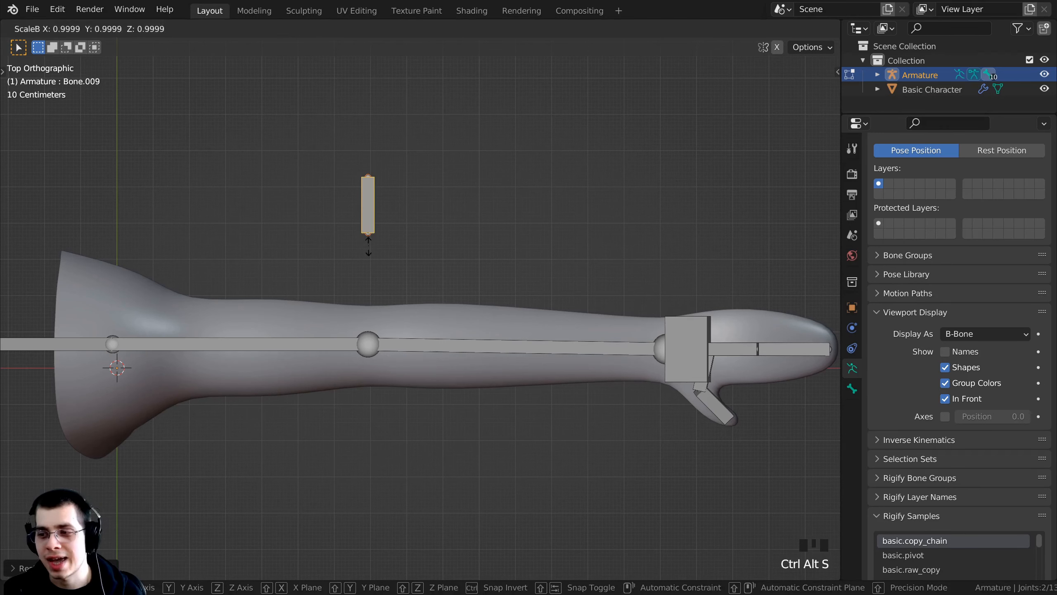
click(424, 262)
scroll(384, 230, down, 3)
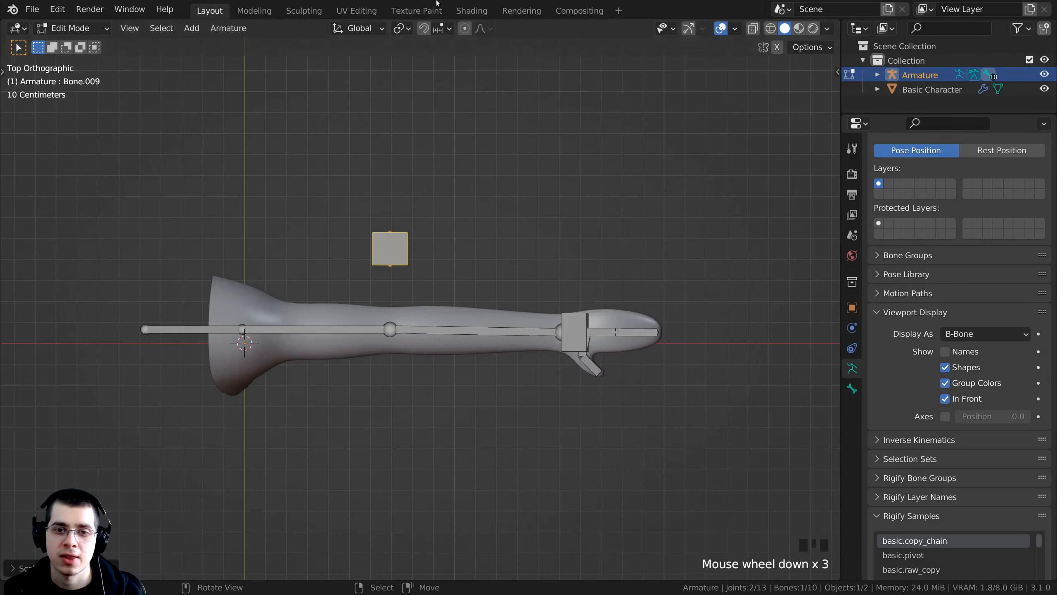
middle_drag(384, 230, 408, 284)
key(g)
right_click(452, 216)
shift+middle_drag(408, 284, 407, 284)
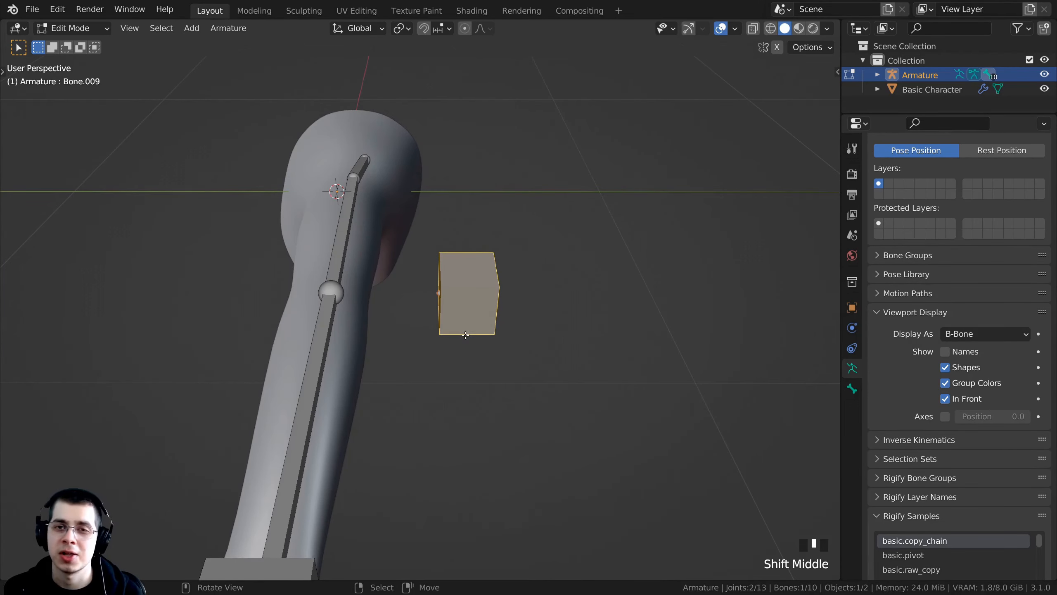
middle_drag(466, 336, 633, 270)
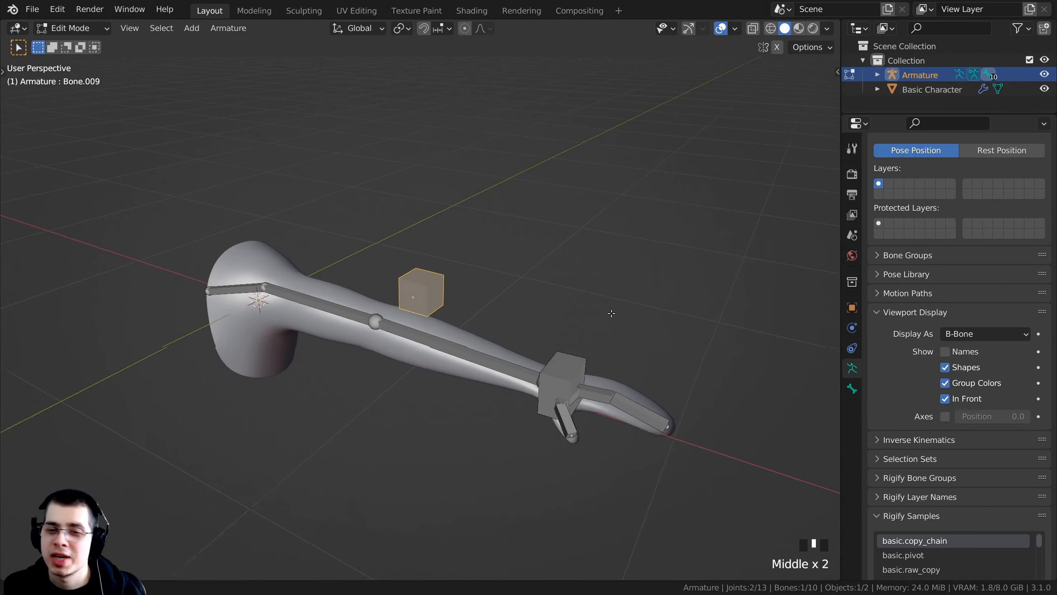
scroll(611, 311, up, 2)
scroll(610, 312, down, 2)
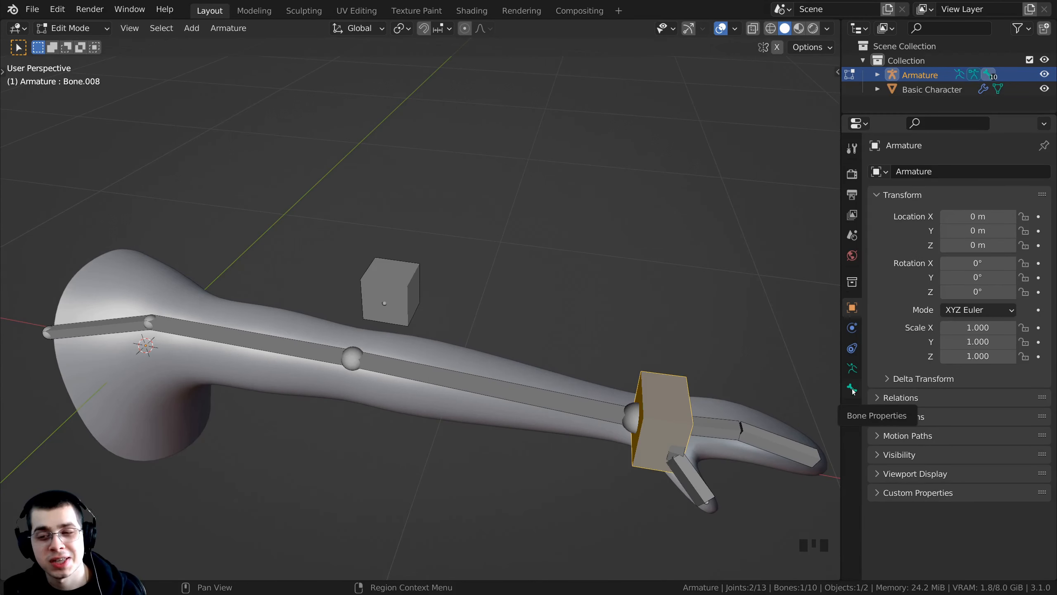
Show the bone properties and rename the first bone, at the shoulder end of the arm, as Shoulder.
click(852, 389)
drag(840, 377, 826, 381)
shift+middle_drag(172, 329, 193, 302)
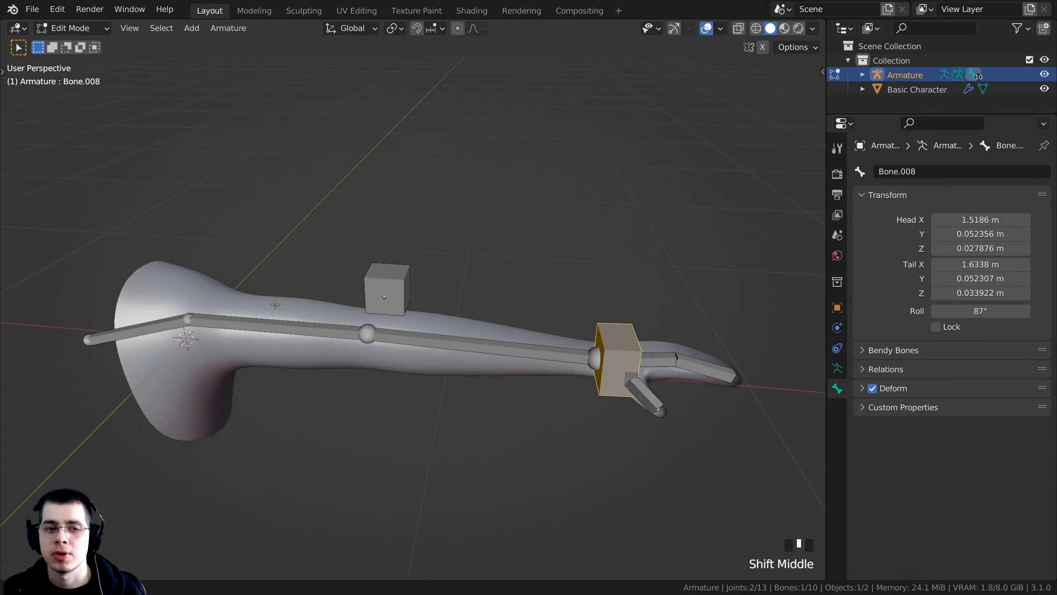
scroll(193, 301, down, 2)
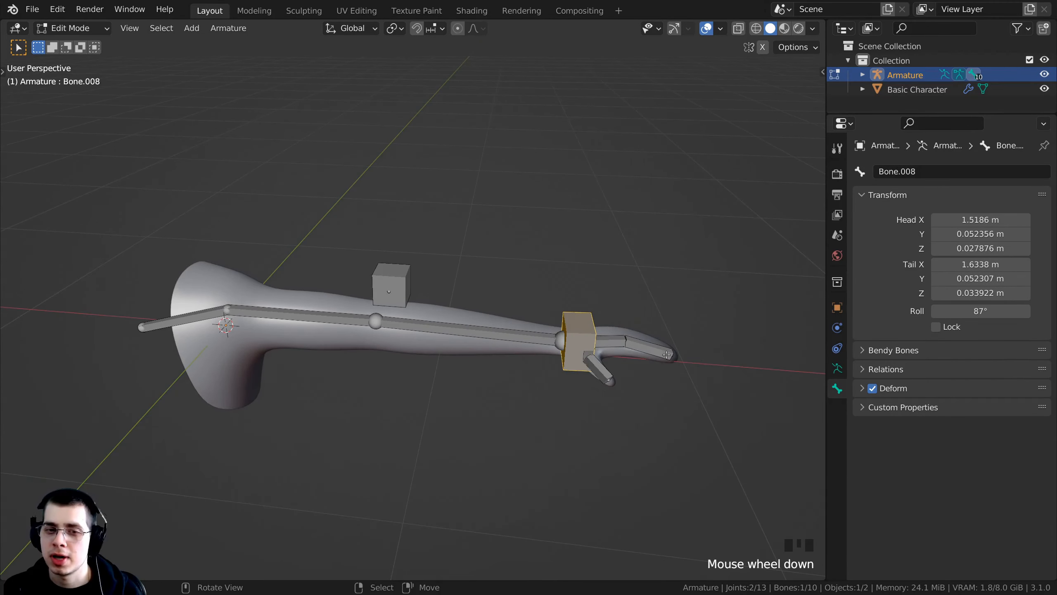
shift+middle_drag(150, 321, 192, 314)
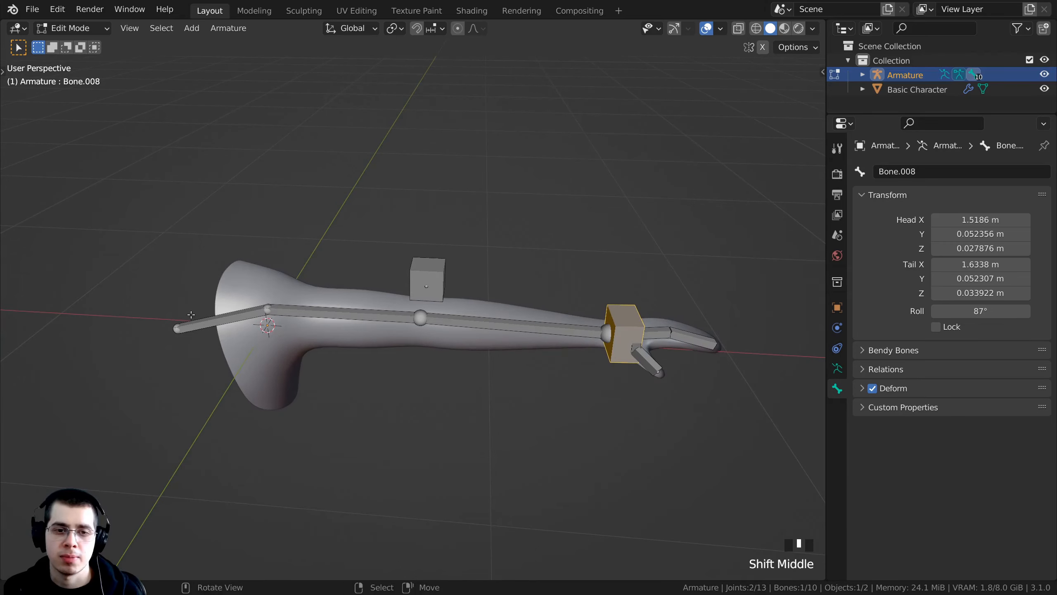
right_click(226, 319)
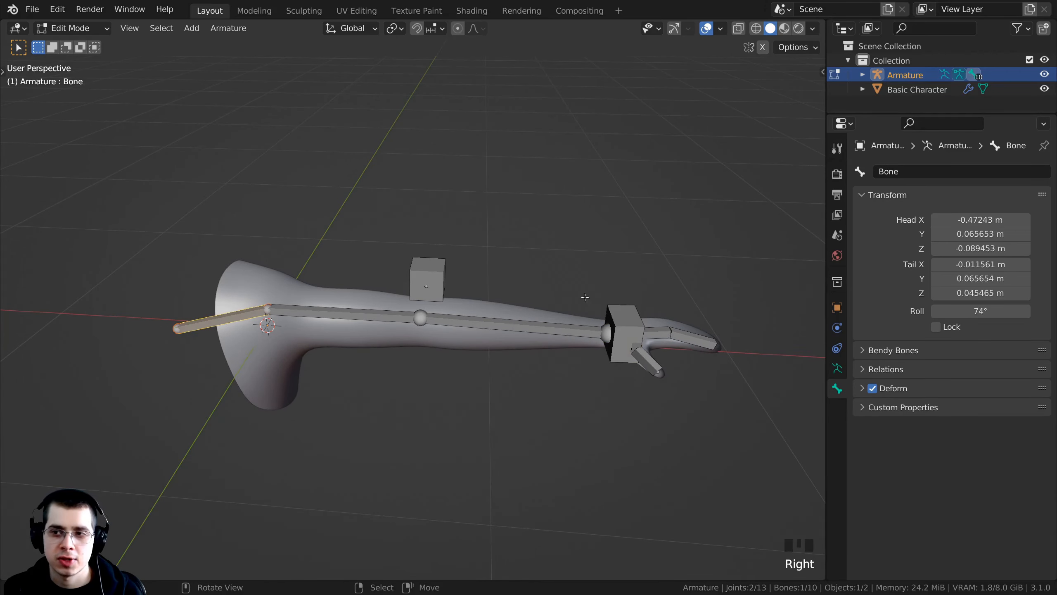
click(889, 174)
text(Shoulder)
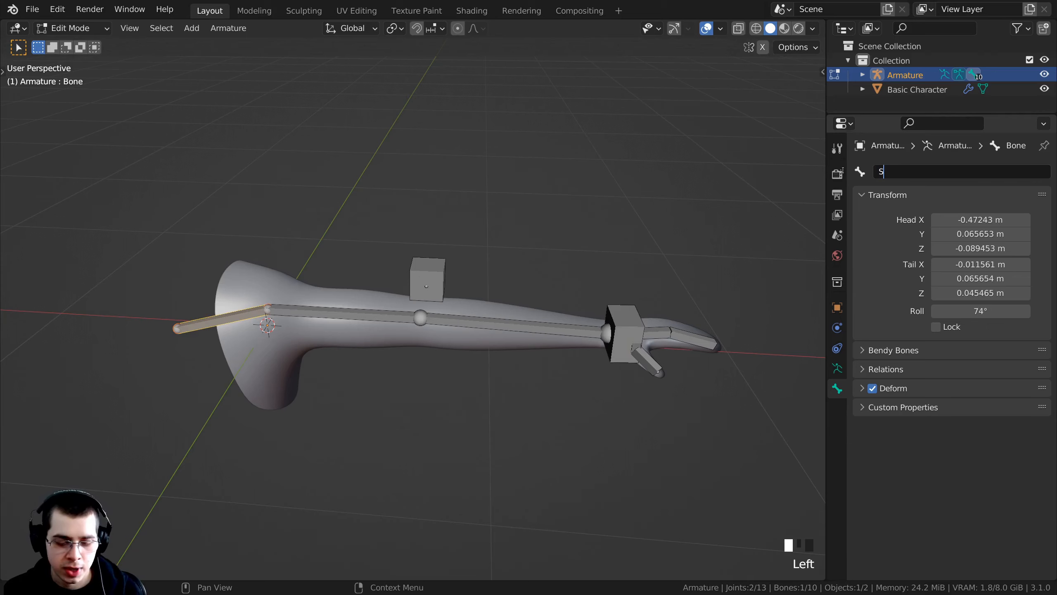
key(Return)
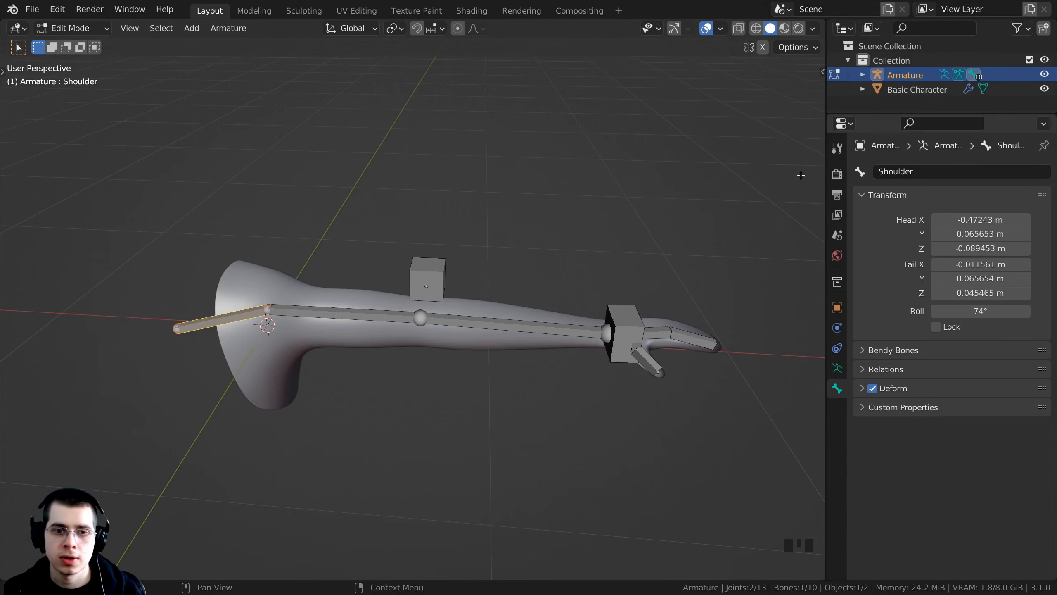
Rename the bone running from the shoulder joint to the elbow joint as Upper Arm.
right_click(363, 313)
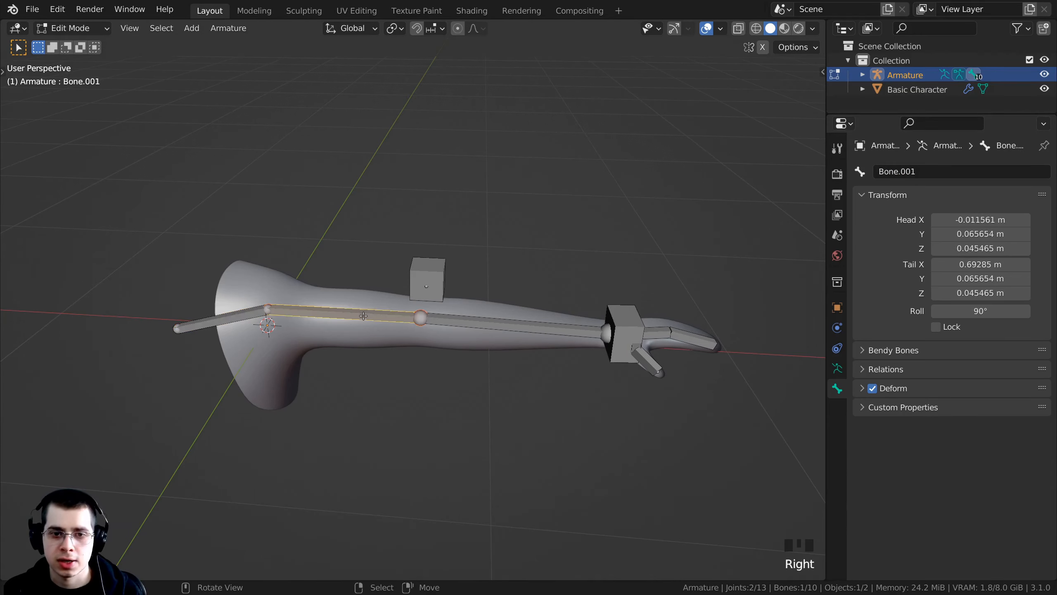
click(921, 172)
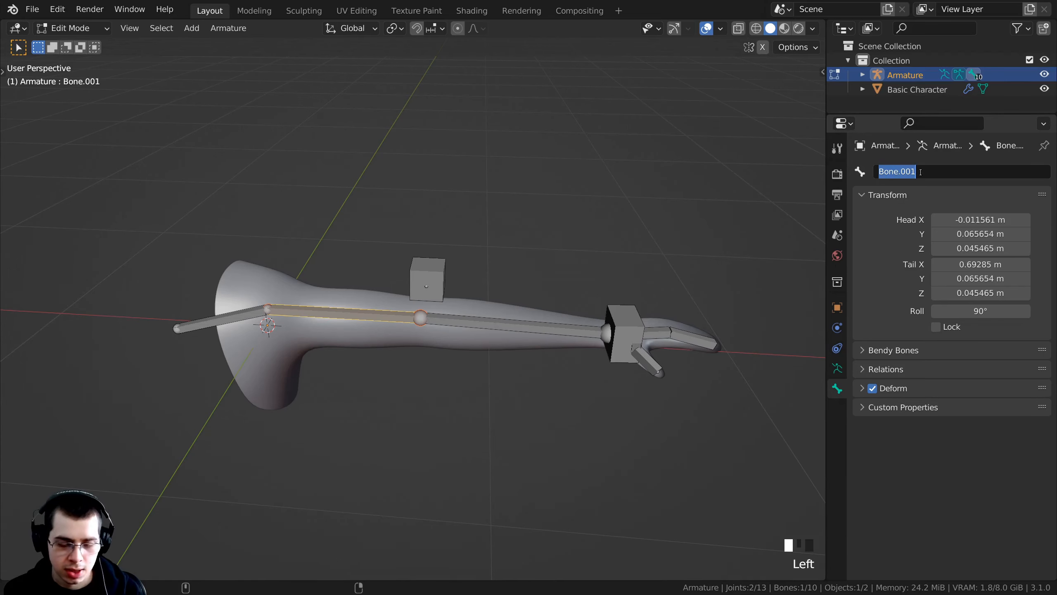
text(Upper Arm)
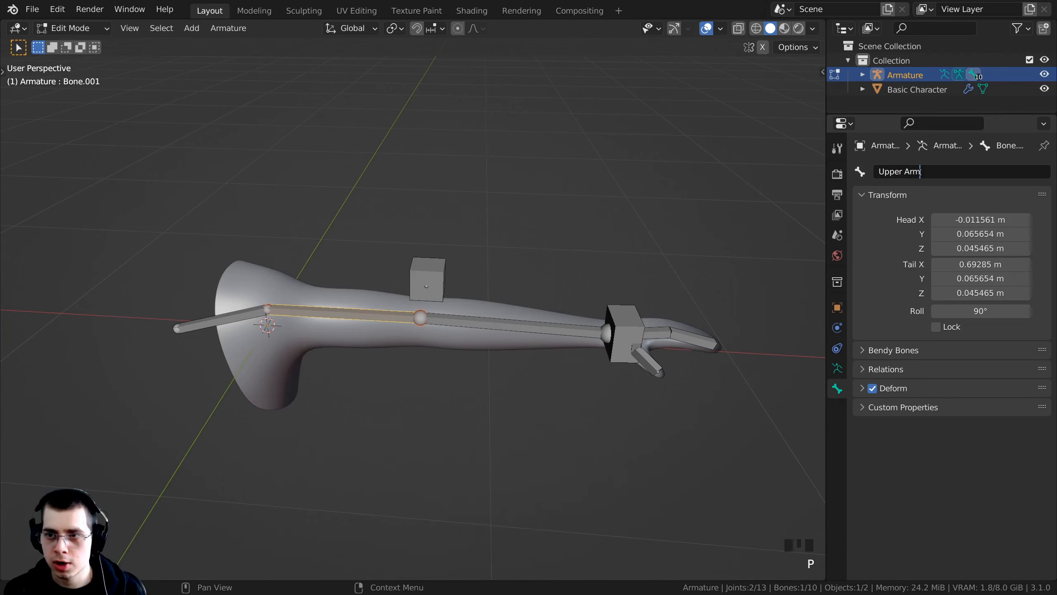
key(Return)
Rename the bone running from the elbow joint to the wrist joint as Lower Arm.
middle_drag(554, 365, 533, 359)
scroll(533, 359, up, 1)
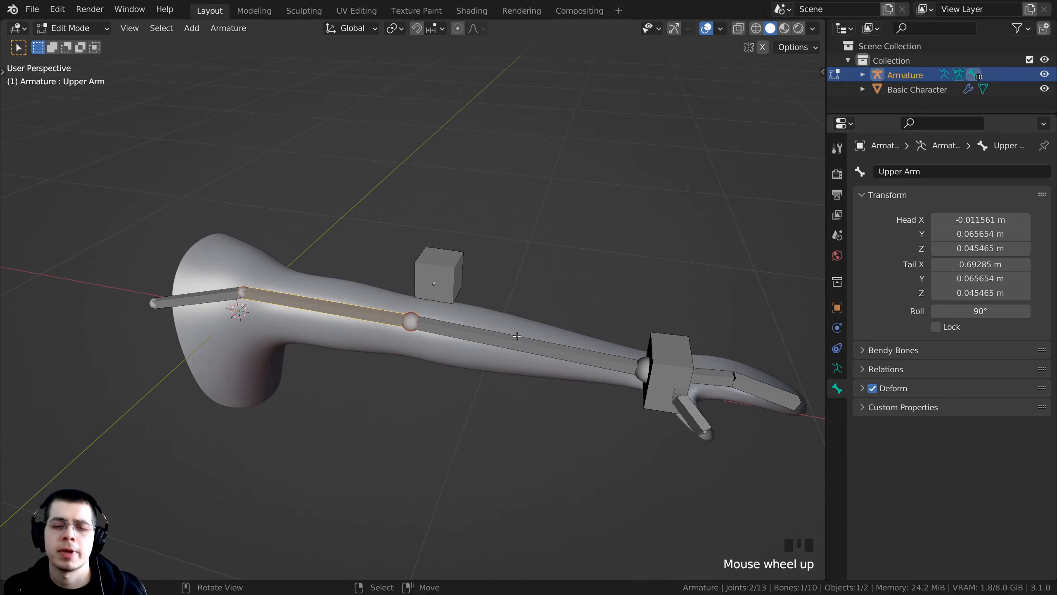
right_click(516, 340)
click(939, 167)
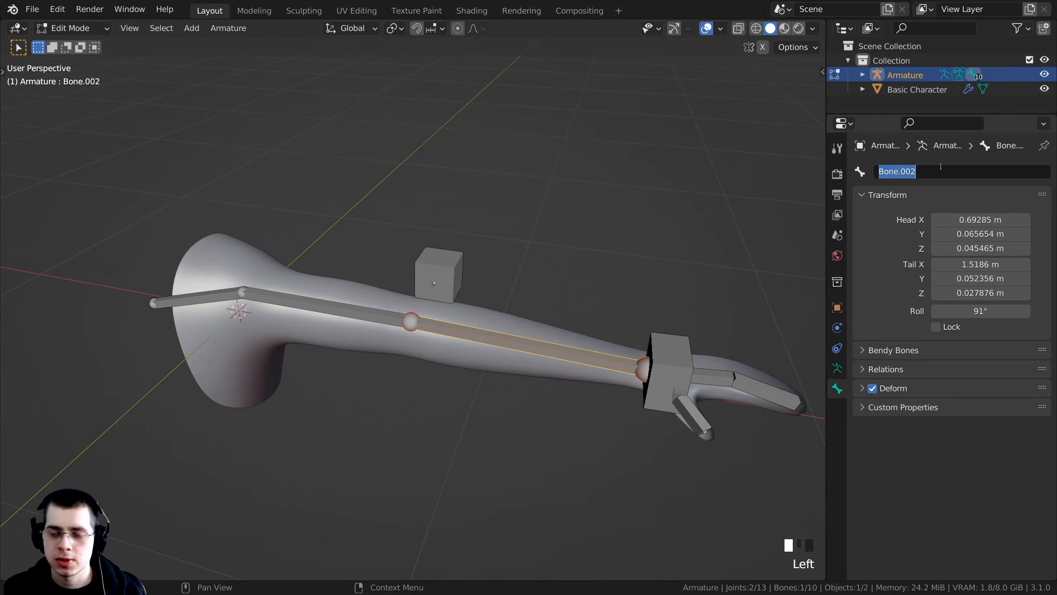
text(Lower Arm)
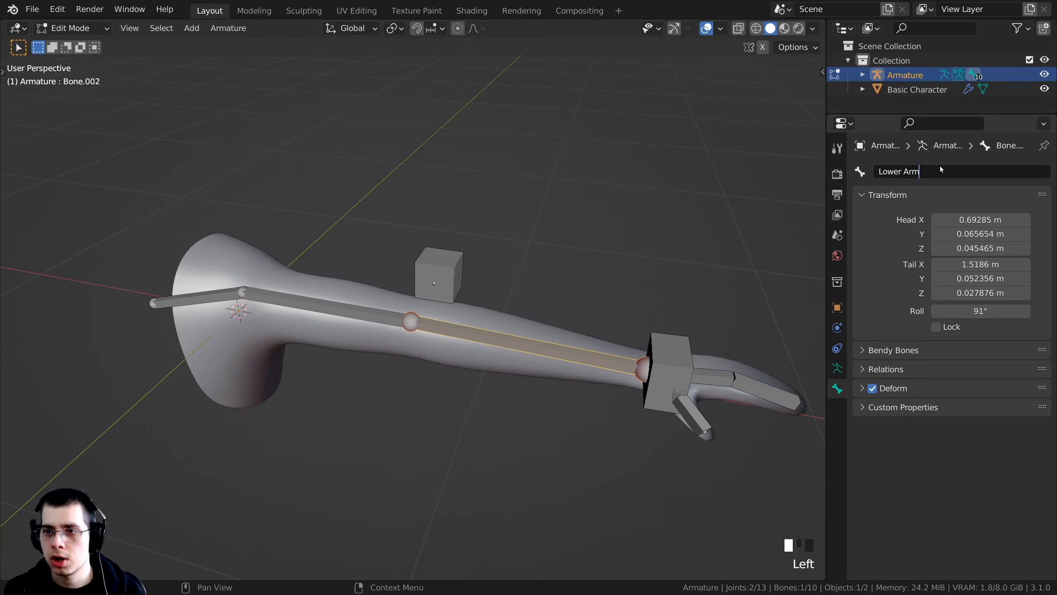
key(Return)
Rename the separate cube-shaped control bone behind the elbow as Elbow.
middle_drag(433, 254, 424, 250)
right_click(424, 250)
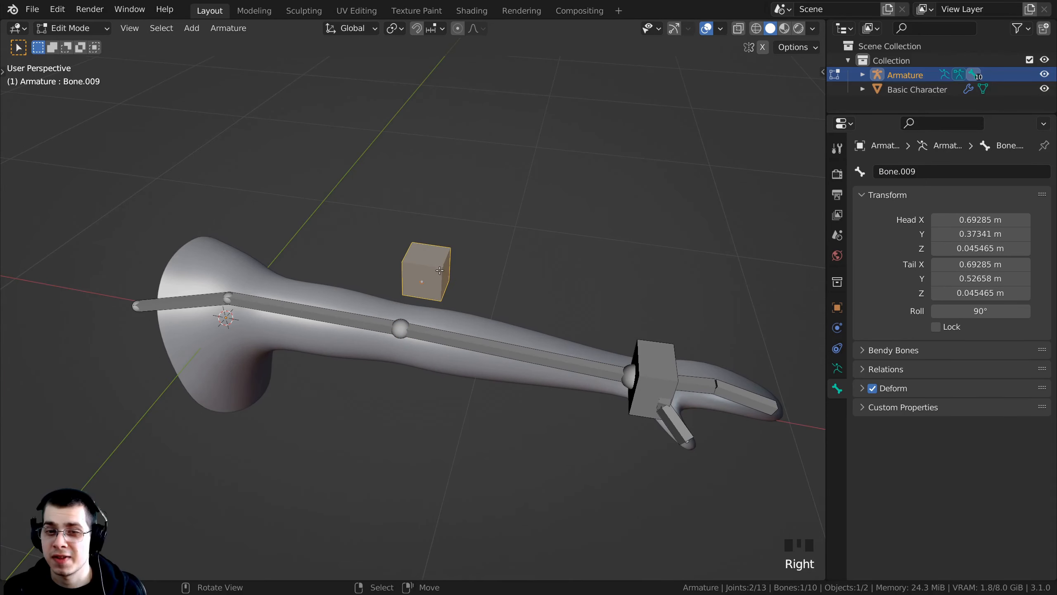
click(908, 171)
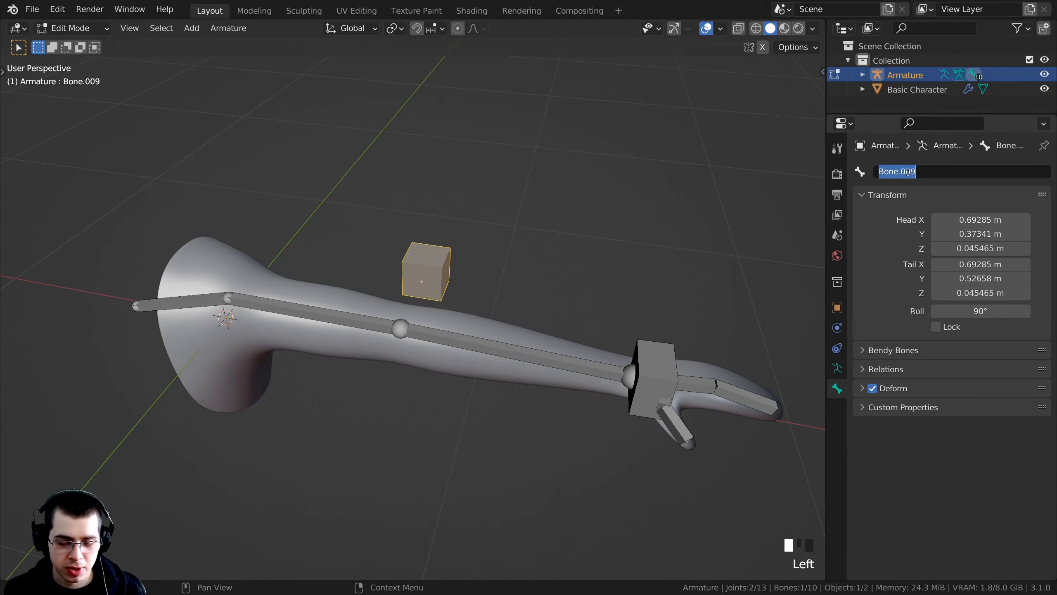
text(Elbow)
key(Return)
Rename the large box-shaped control bone around the wrist as Wrist.
middle_drag(624, 366, 529, 366)
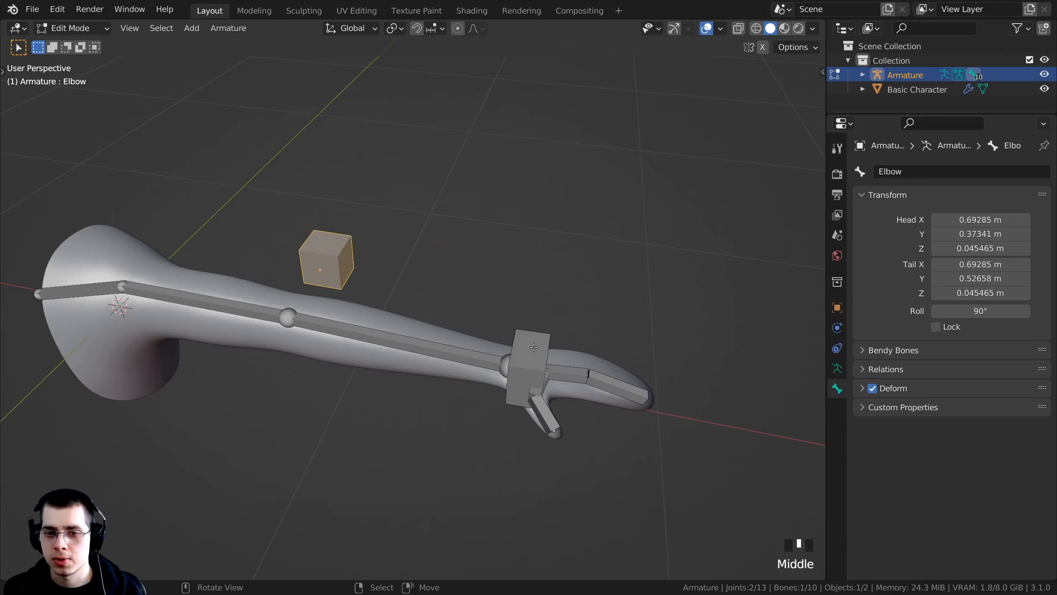
right_click(534, 347)
shift+middle_drag(649, 299, 624, 302)
middle_drag(732, 220, 749, 215)
click(931, 168)
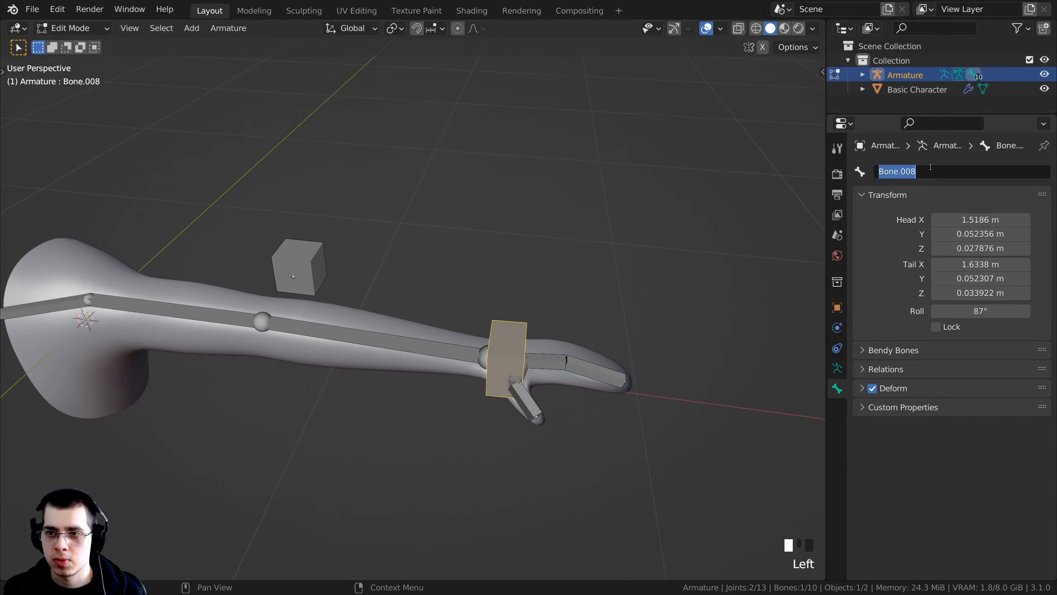
text(W)
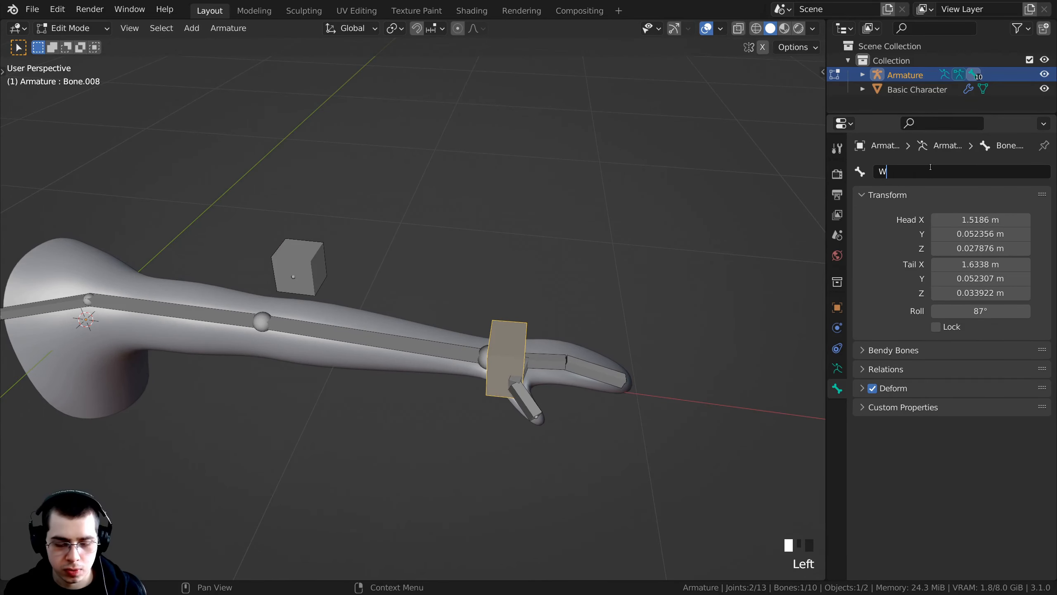
text(rist)
key(Return)
Switch the viewport to wireframe shading and rename the small bone inside the wrist control box as Hand.
middle_drag(520, 292, 541, 282)
key(z)
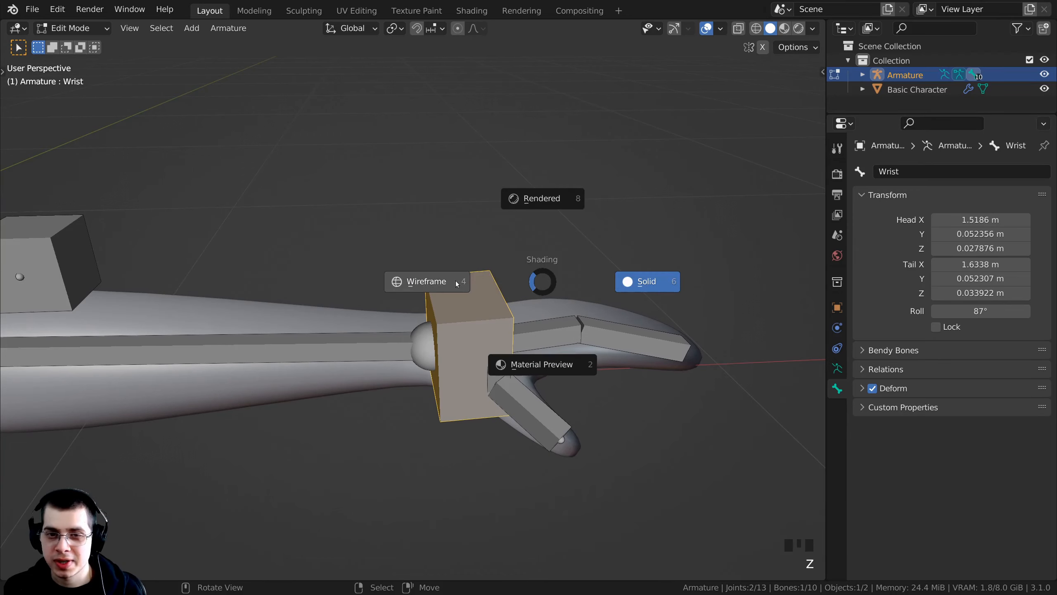
click(392, 284)
mouse_move(393, 283)
middle_down()
mouse_move(575, 351)
mouse_move(551, 391)
mouse_move(479, 393)
middle_up()
right_click(389, 387)
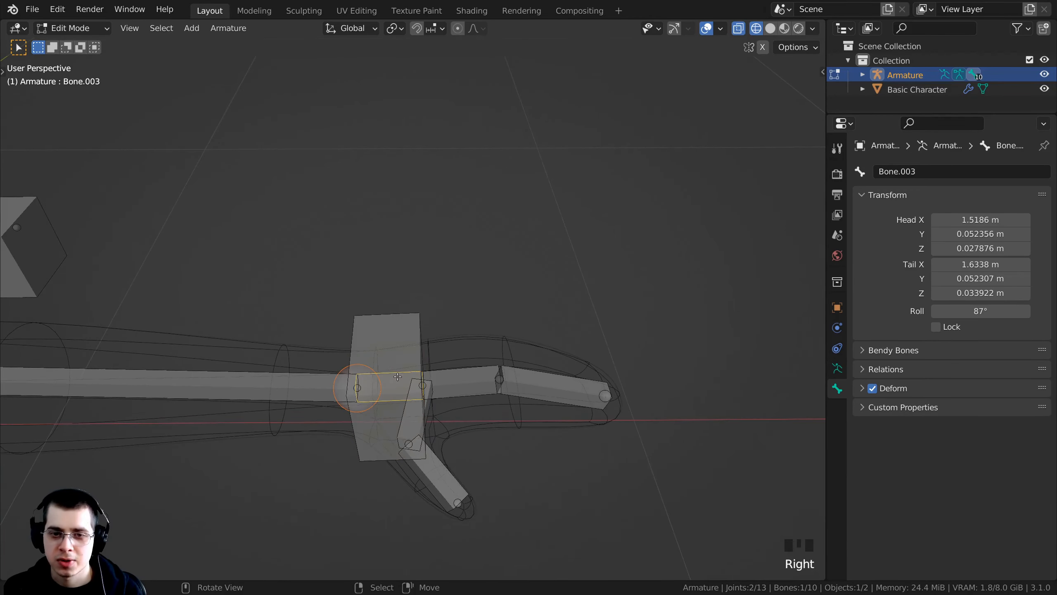
click(886, 175)
text(Hand)
key(Return)
middle_drag(398, 387, 412, 346)
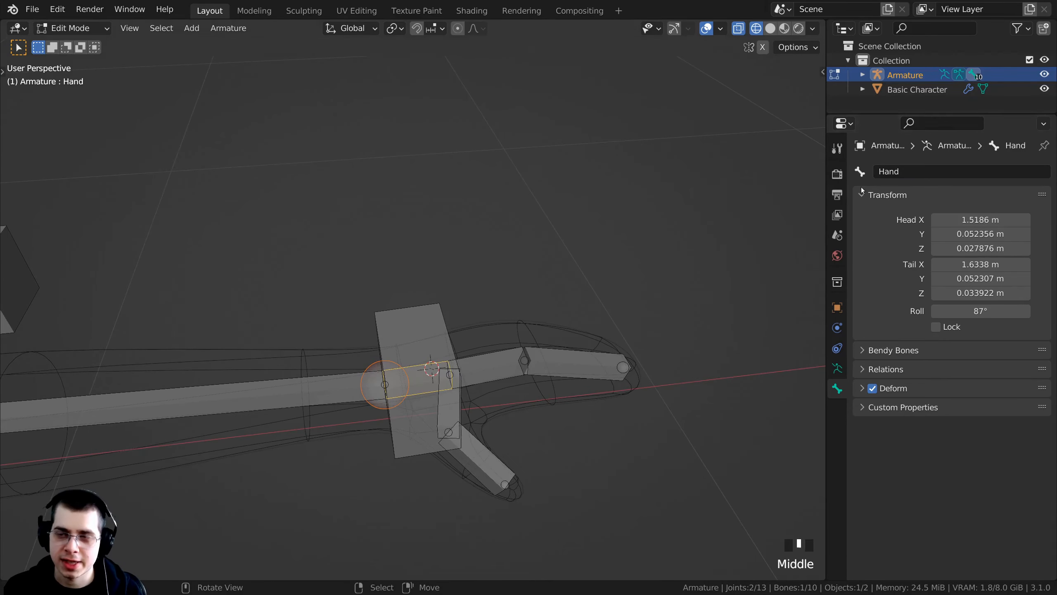
click(923, 171)
drag(923, 170, 813, 198)
key(Right)
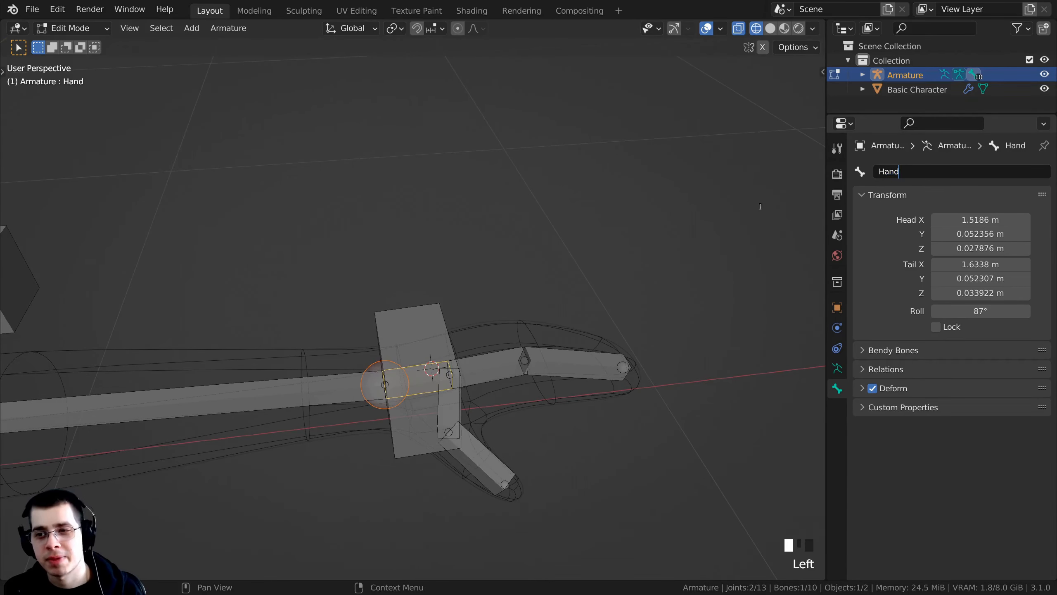
click(602, 238)
Rename the first finger bone, directly beyond the hand bone, as Finger 1.
middle_drag(472, 356, 471, 368)
right_click(471, 368)
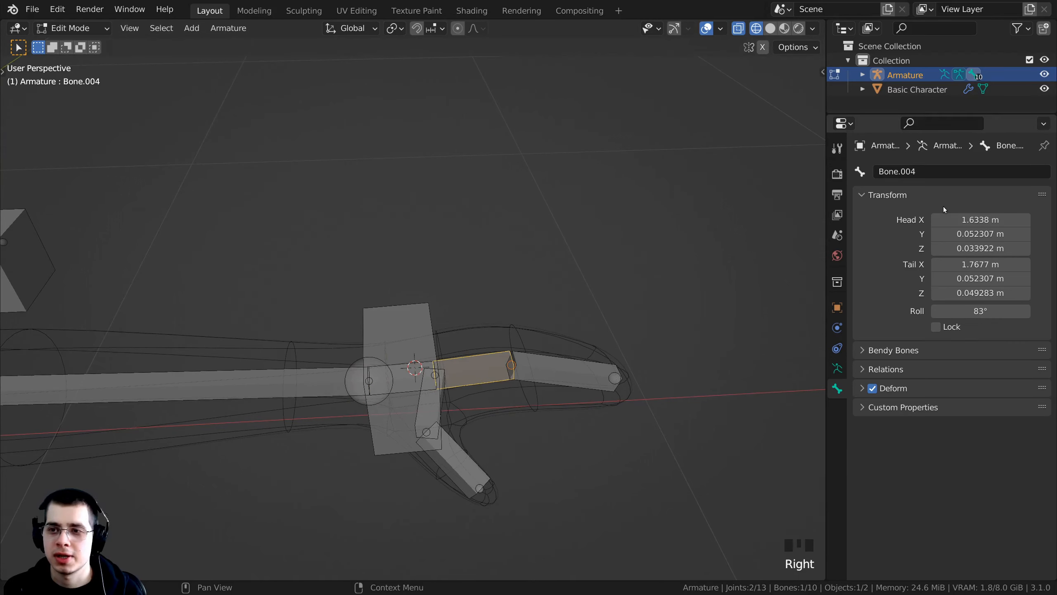
click(928, 170)
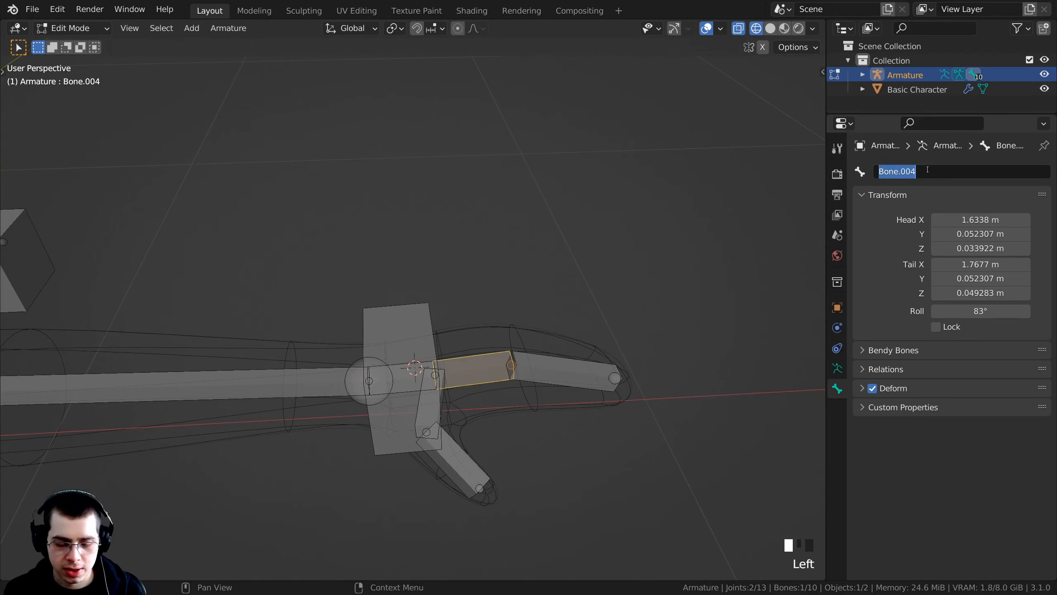
text(Finger 1)
key(Return)
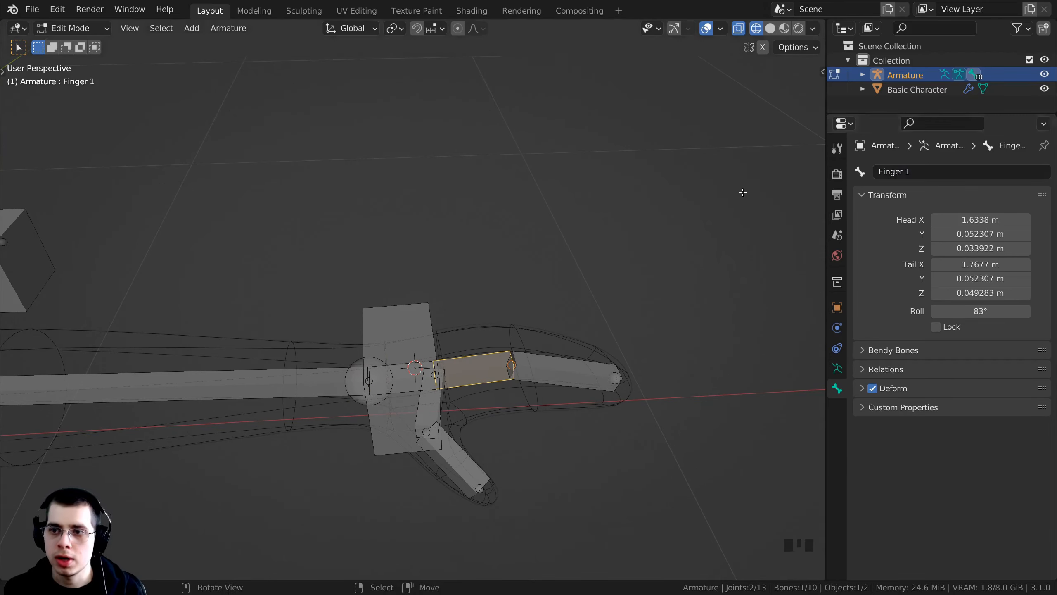
Rename the outermost bone at the fingertip as Finger 2.
right_click(586, 367)
click(913, 171)
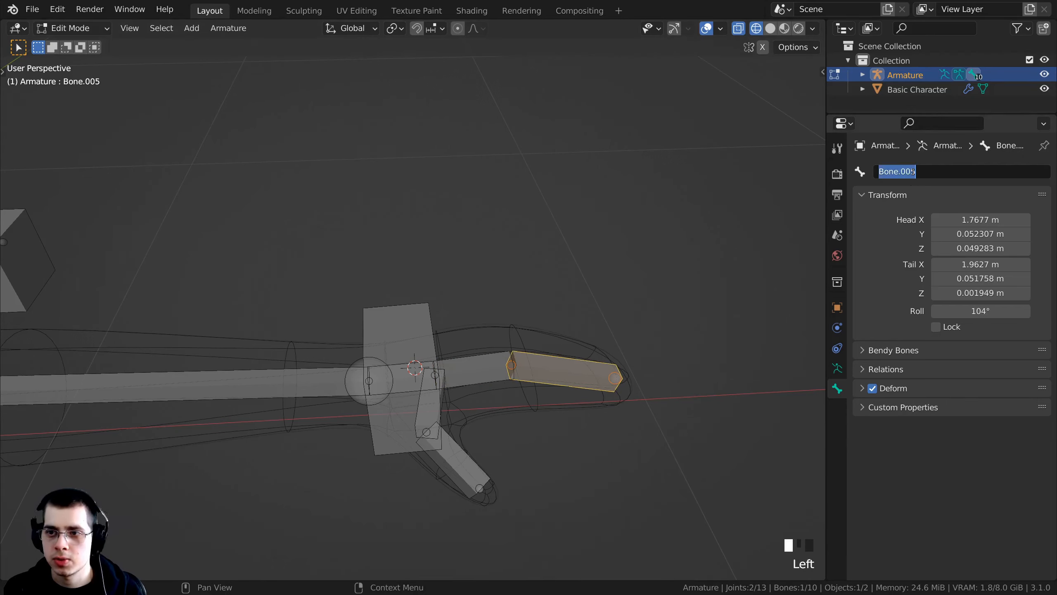
text(Finger)
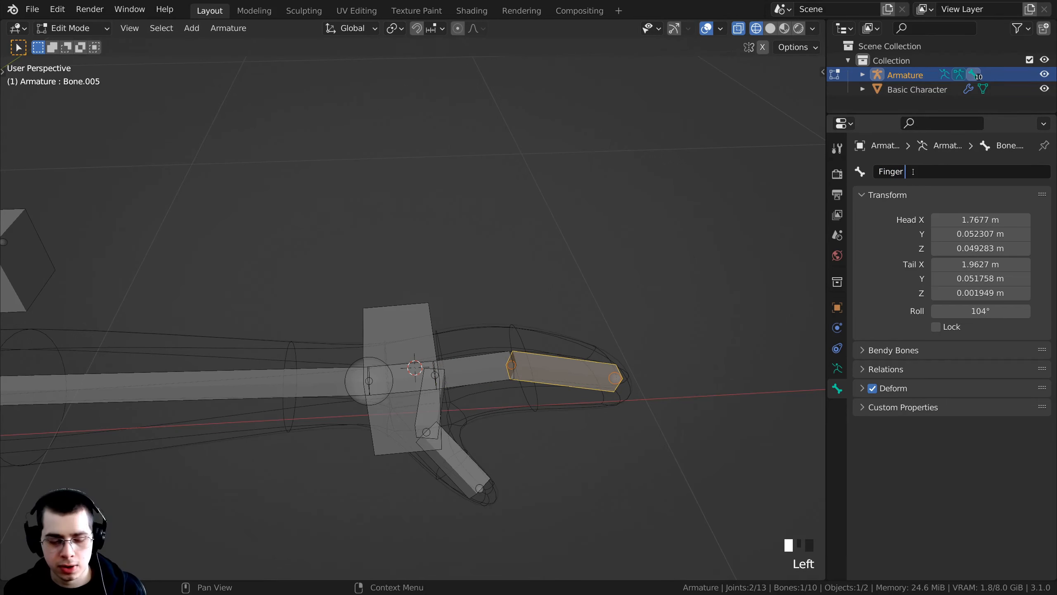
text( 2)
key(Return)
Rename the thumb's base bone, which branches off the end of the hand bone, as Thumb 1.
middle_drag(469, 386, 430, 405)
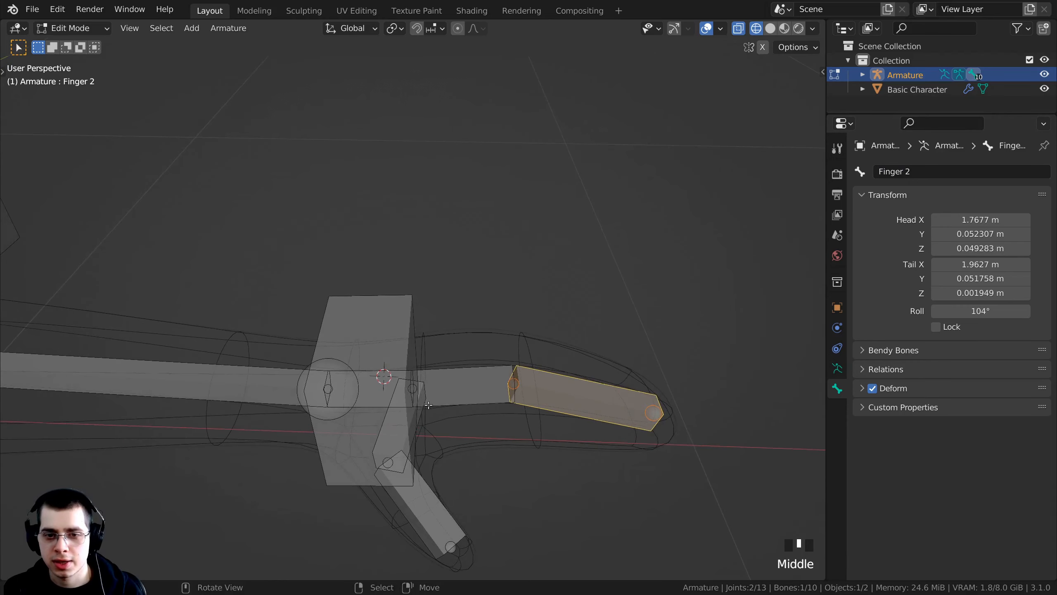
right_click(421, 406)
click(937, 171)
text(Thumb 1)
key(Return)
Rename the bone at the tip of the thumb as Thumb 2.
shift+middle_drag(424, 499, 431, 440)
right_click(429, 442)
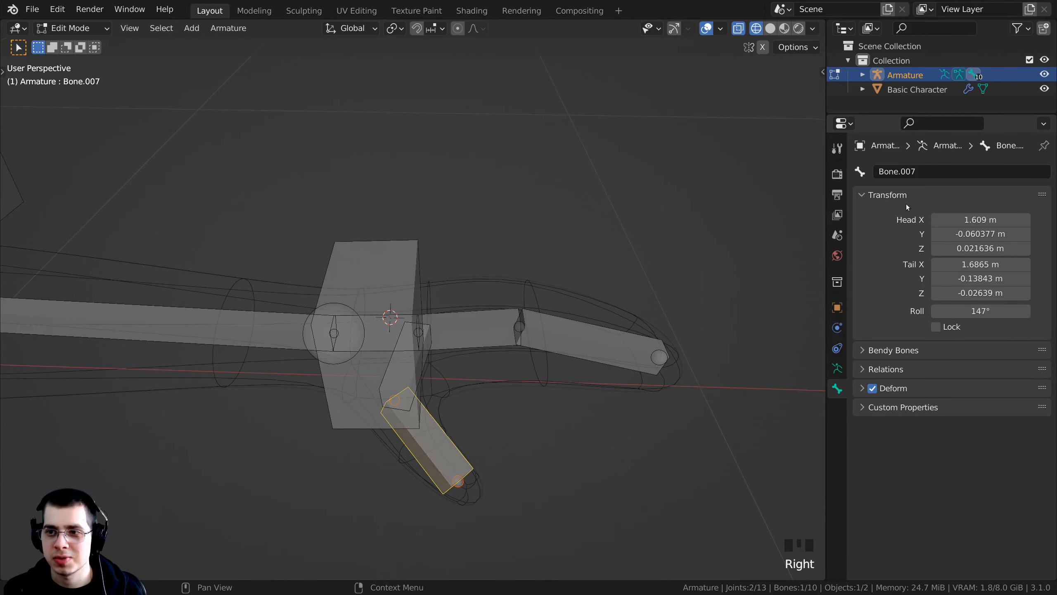
click(902, 171)
text(Thu)
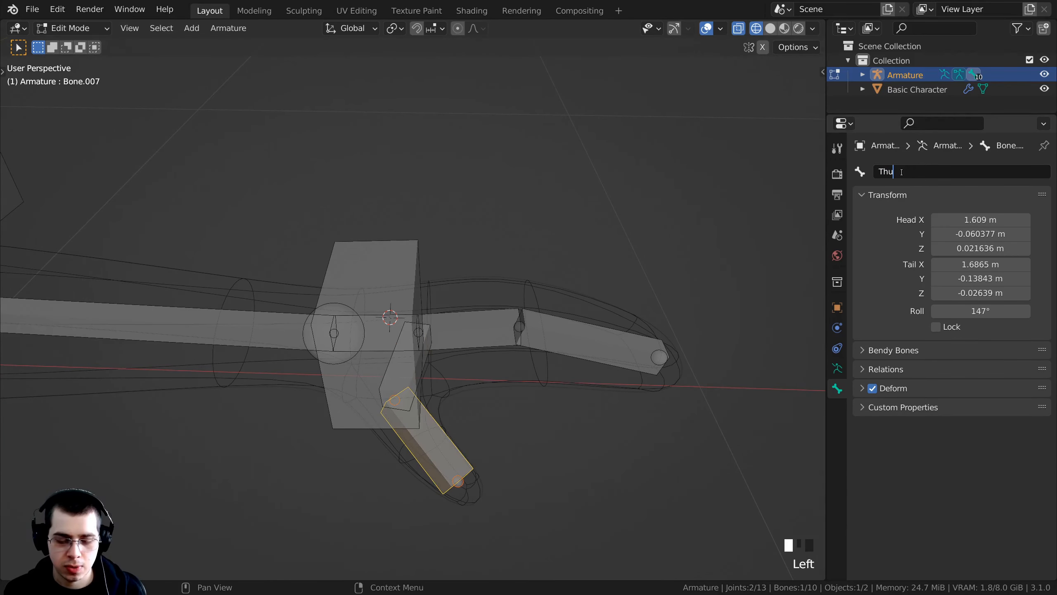
text(b)
key(BackSpace)
text(mb 2)
key(Return)
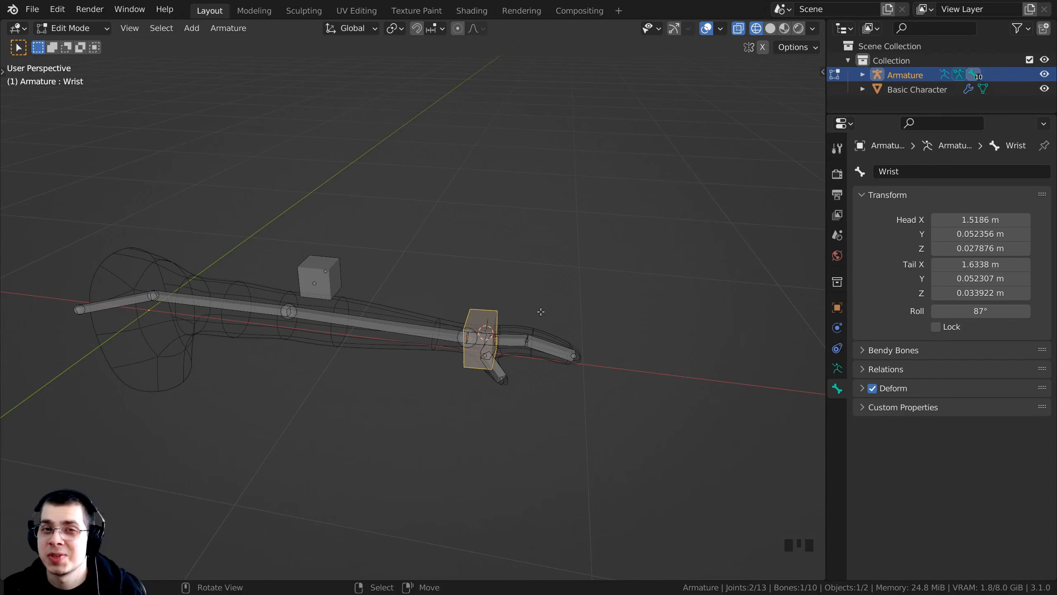
Try moving the Elbow control bone on its own in Edit Mode.
scroll(541, 312, up, 2)
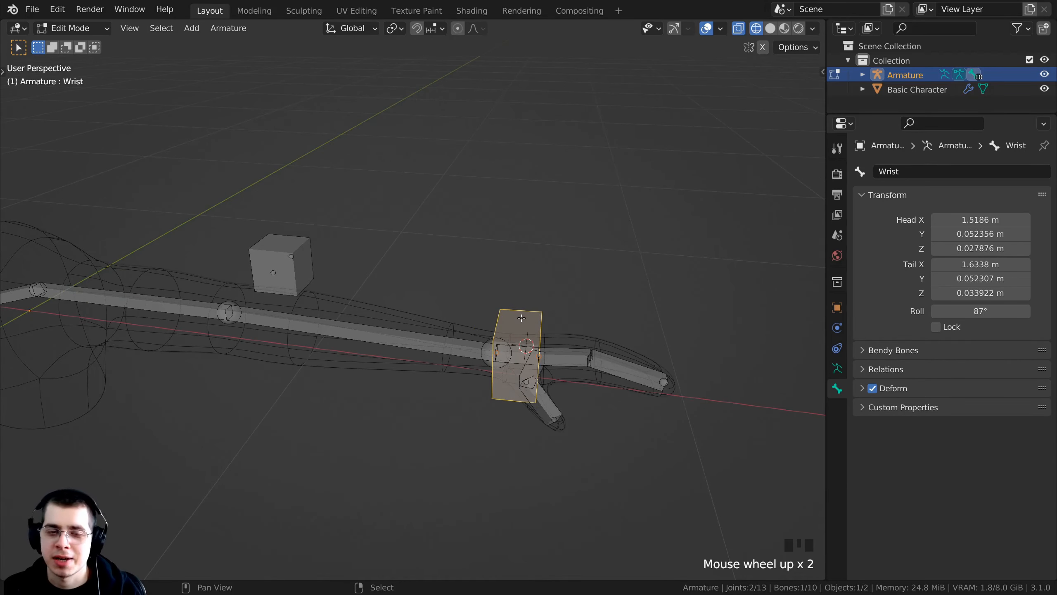
scroll(546, 280, down, 1)
shift+middle_drag(499, 305, 544, 308)
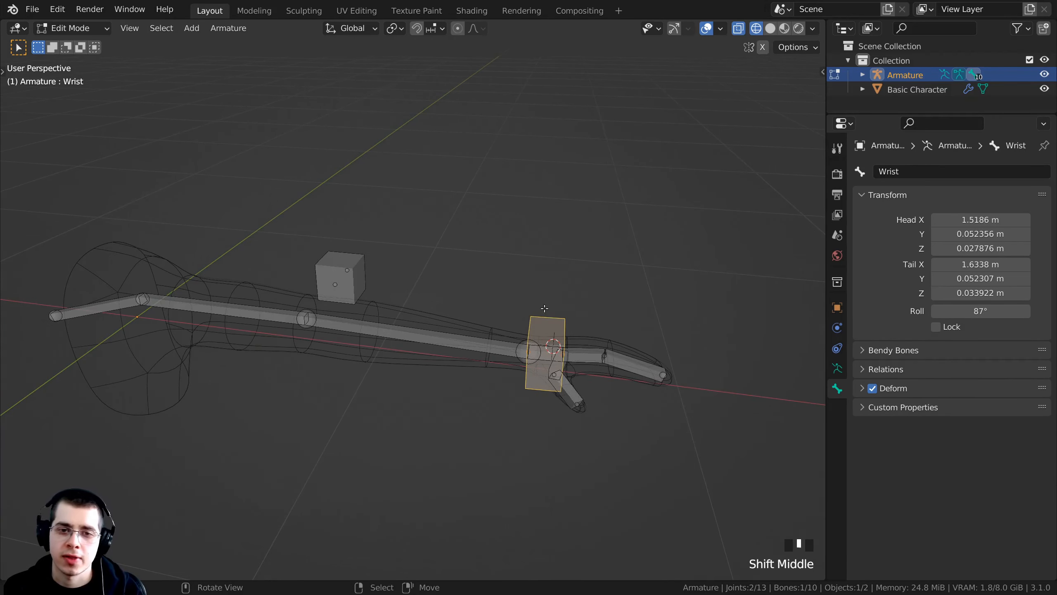
click(360, 282)
key(g)
key(Escape)
key(g)
key(Escape)
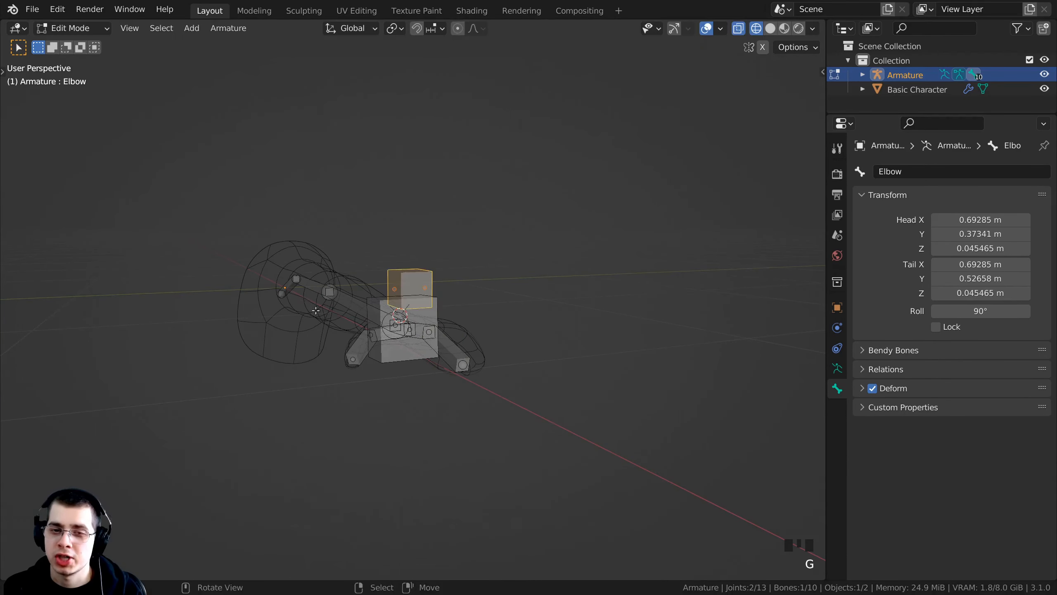
Try moving and rotating the Wrist control bone away from the hand, and undo both changes.
middle_drag(458, 325, 508, 319)
right_click(507, 320)
right_click(570, 300)
key(g)
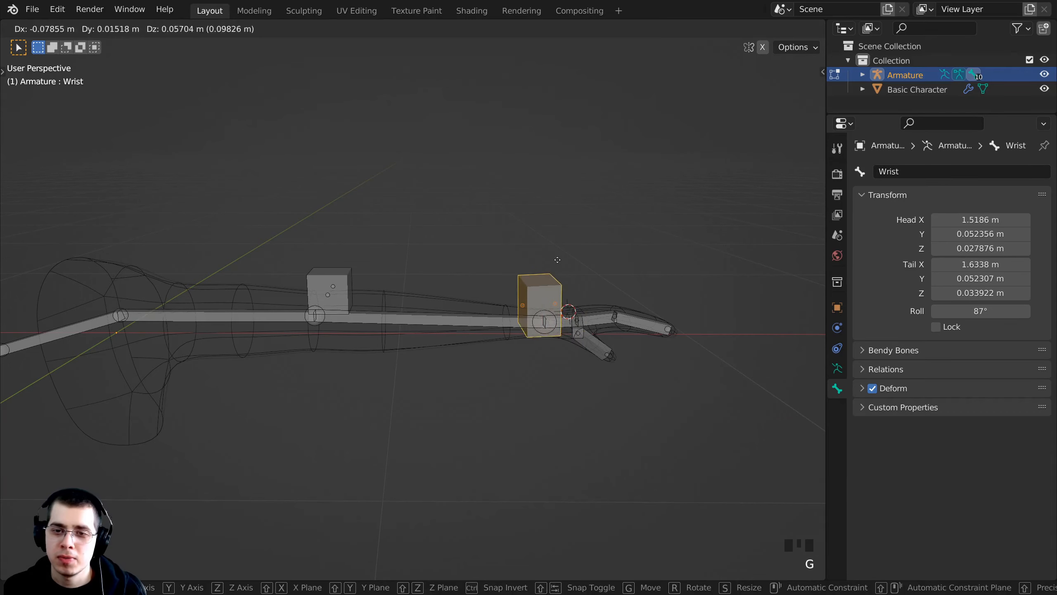
right_click(564, 250)
key(g)
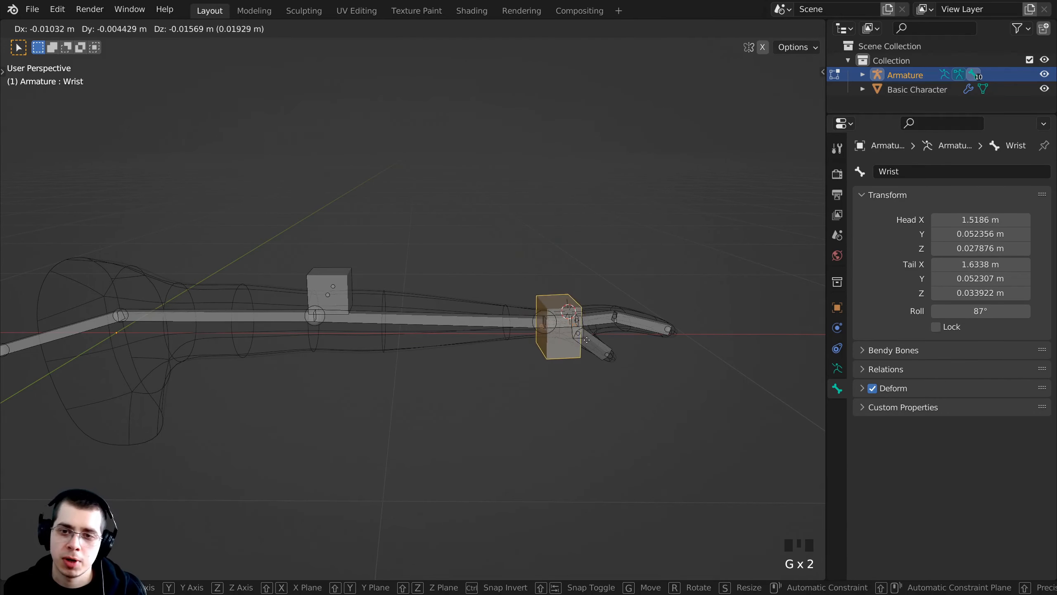
key(r)
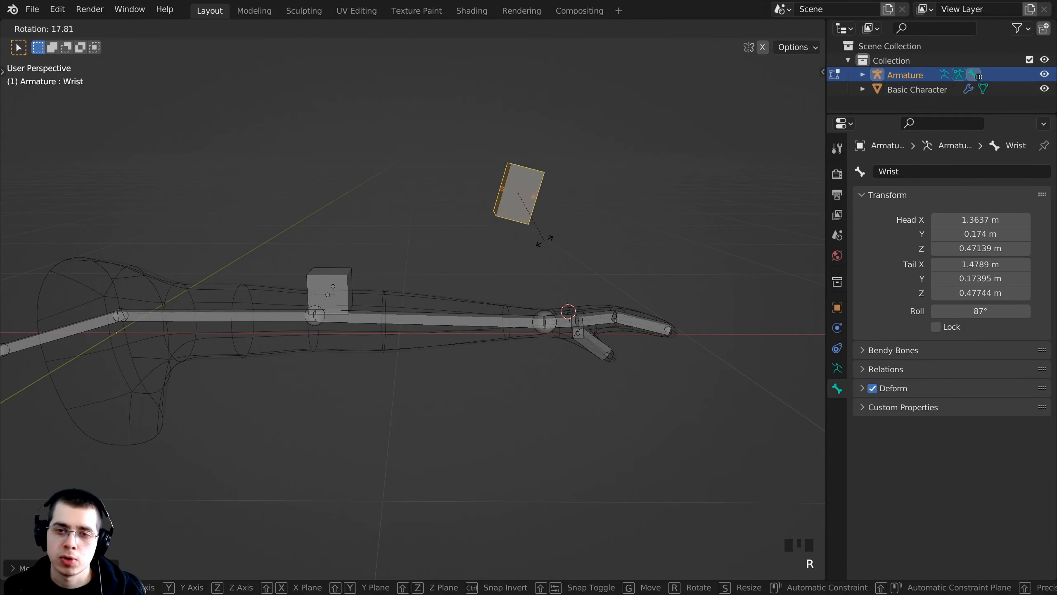
click(541, 234)
middle_drag(540, 234, 587, 306)
key(ctrl+z)
key(ctrl+z)
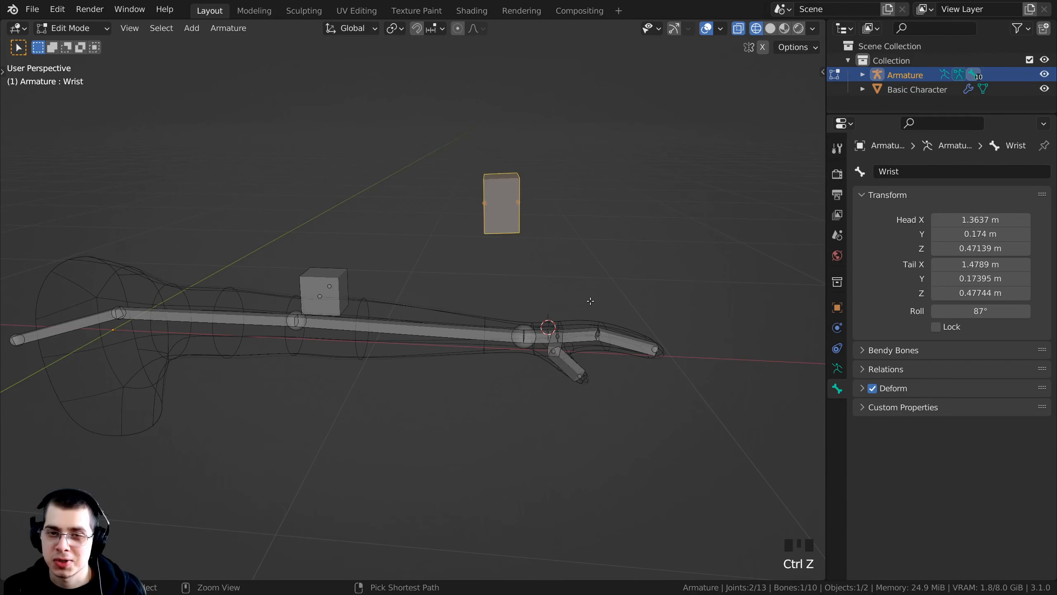
Select all bones of the armature and switch it from Edit Mode to Pose Mode.
shift+middle_drag(630, 224, 470, 248)
key(a)
key(a)
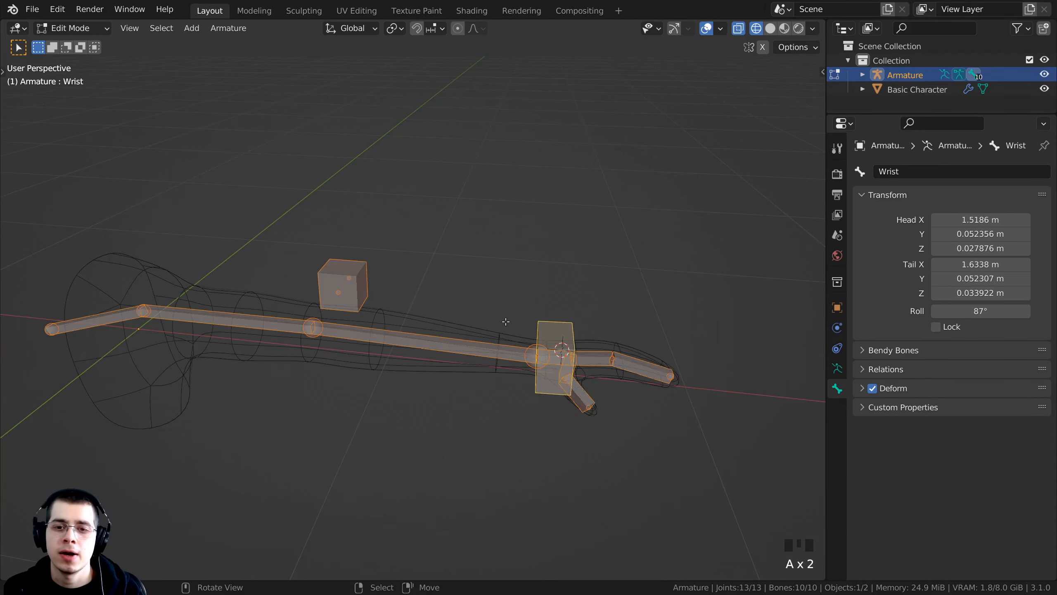
shift+middle_drag(506, 322, 407, 235)
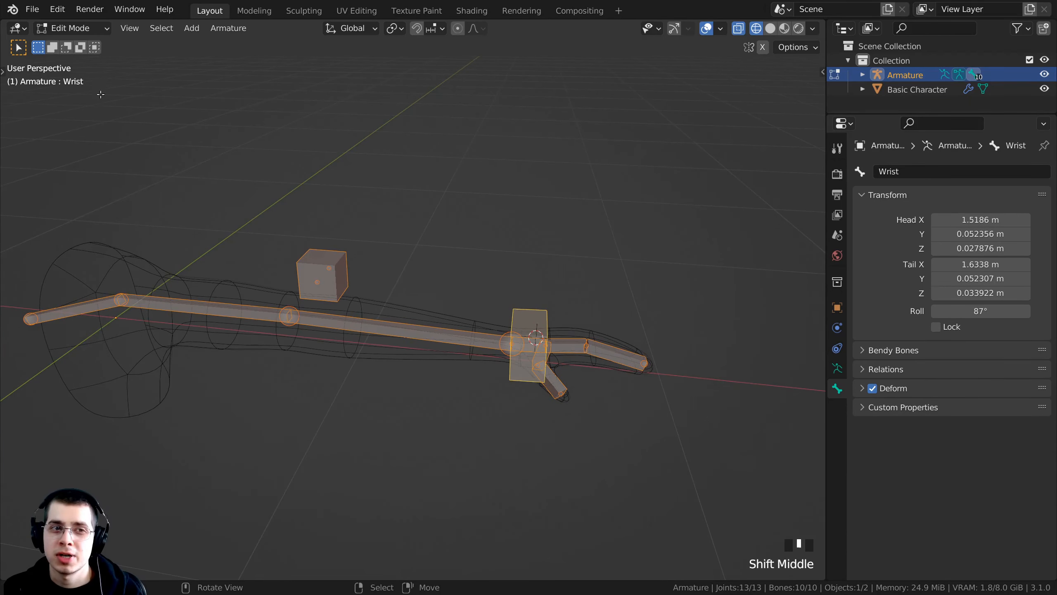
click(83, 30)
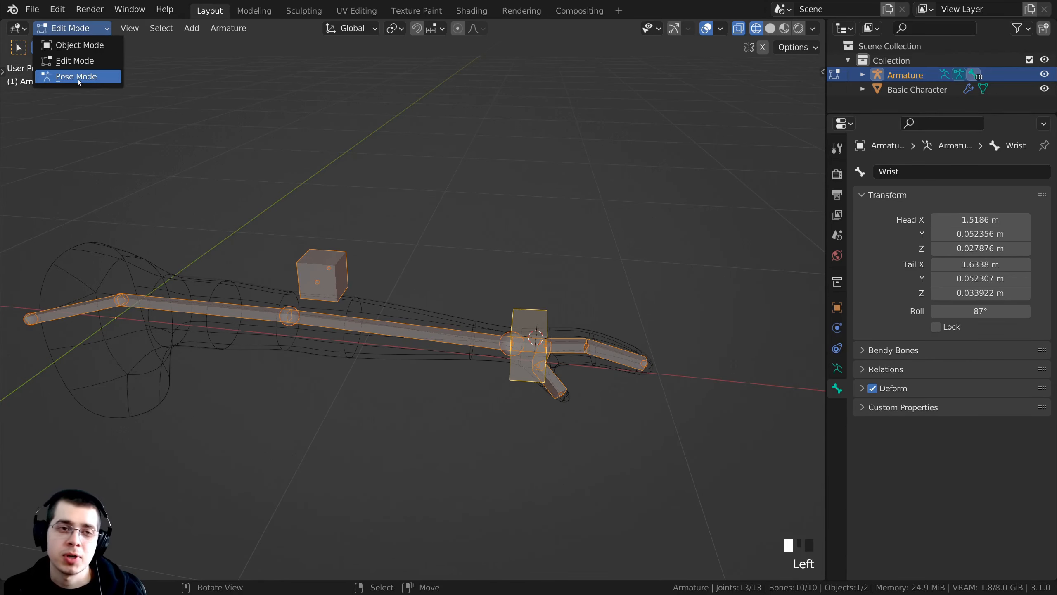
click(78, 79)
Deselect the other bones and select only the Hand bone inside the wrist control box.
middle_drag(420, 363, 471, 386)
key(a)
scroll(504, 353, up, 2)
click(505, 356)
scroll(492, 367, up, 1)
right_click(492, 367)
right_click(483, 367)
scroll(470, 387, up, 2)
scroll(498, 374, down, 1)
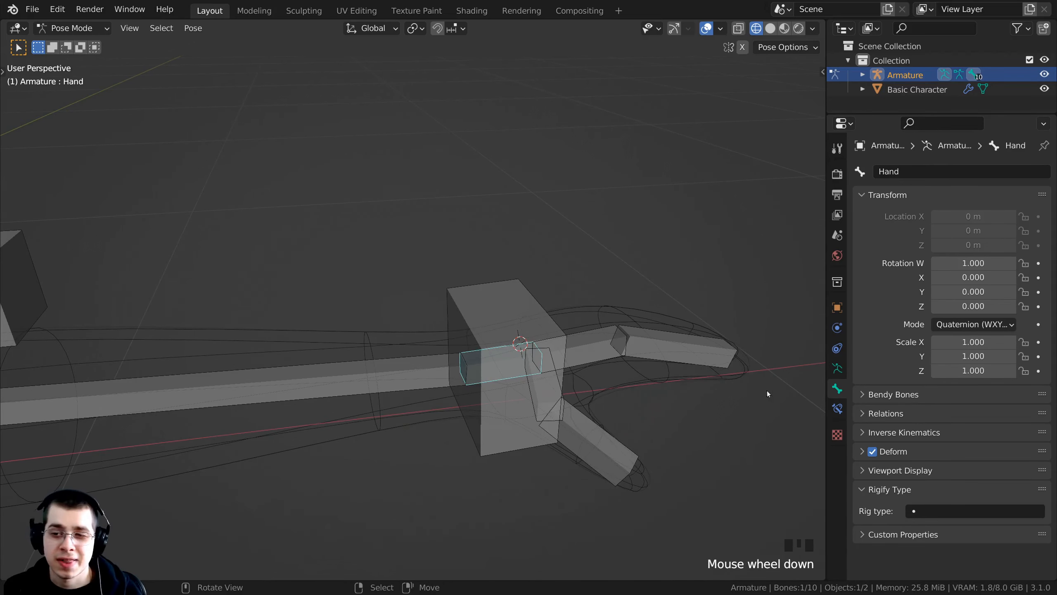
Add an Inverse Kinematics bone constraint to the Hand bone and widen the area showing its settings.
click(837, 409)
middle_drag(530, 364, 591, 359)
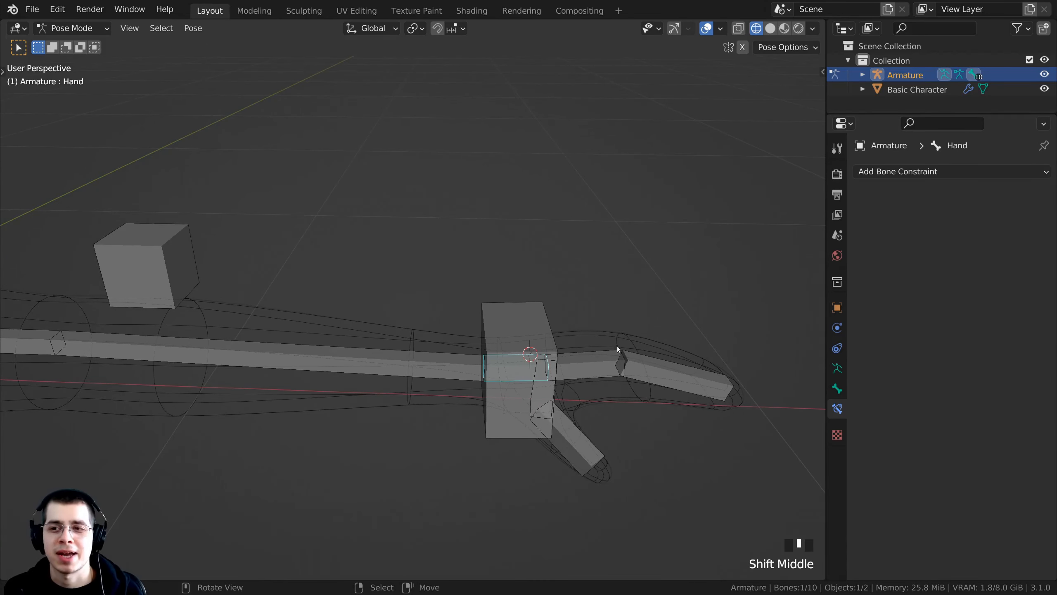
click(921, 174)
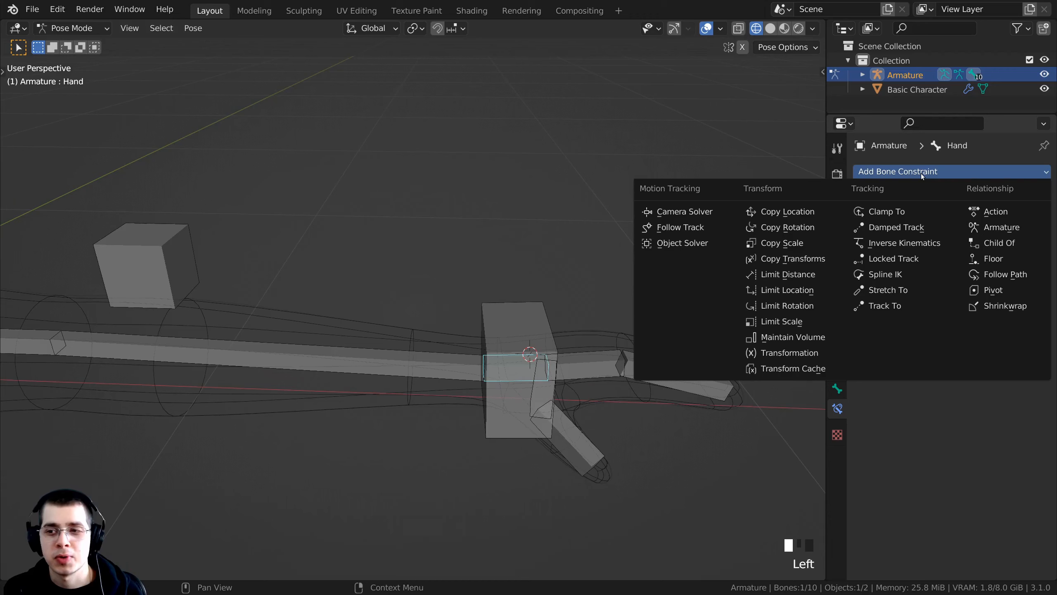
click(886, 245)
drag(827, 241, 800, 238)
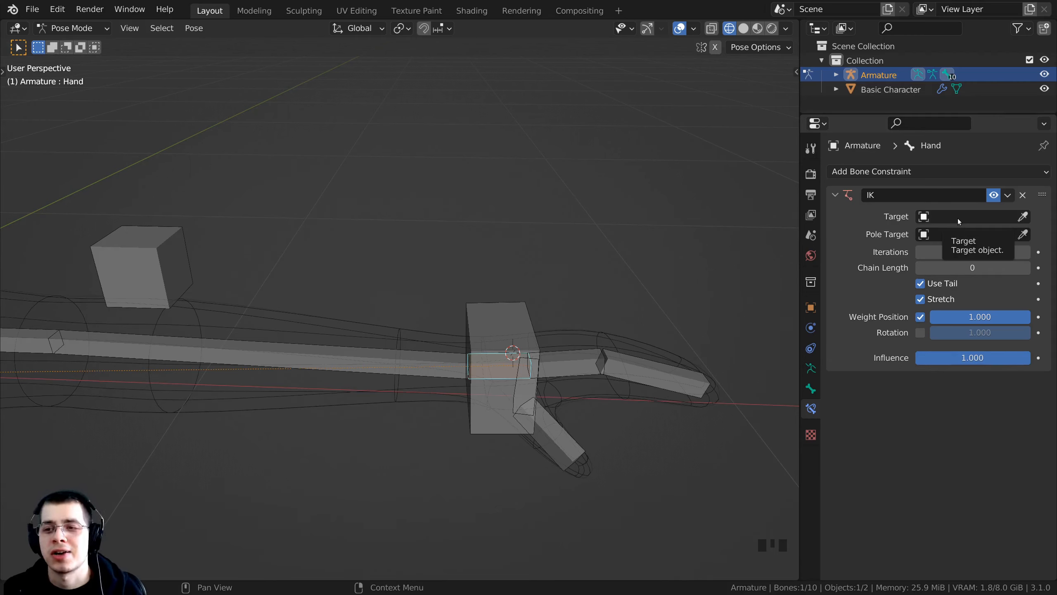
Set the Hand bone's IK target to Armature and its target bone to Wrist.
click(935, 219)
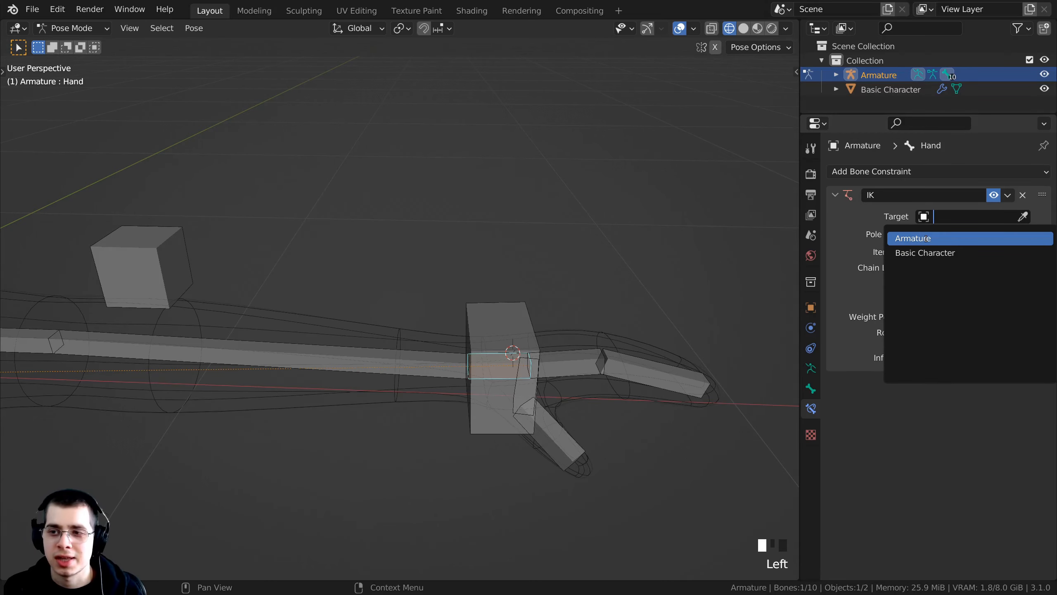
click(926, 238)
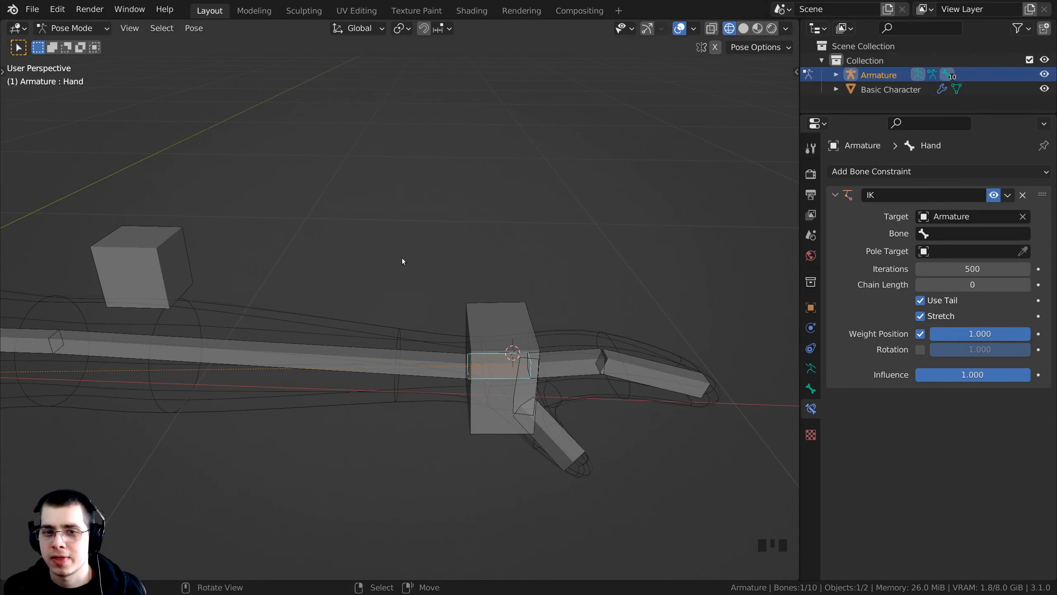
shift+middle_drag(401, 260, 520, 233)
scroll(218, 311, down, 2)
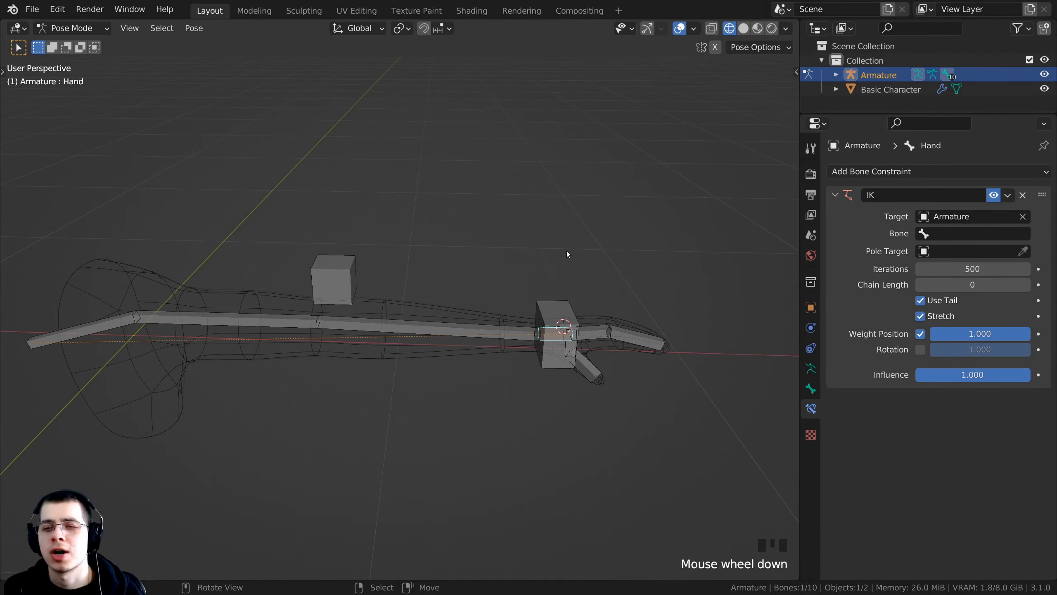
scroll(567, 254, up, 2)
double_click(948, 216)
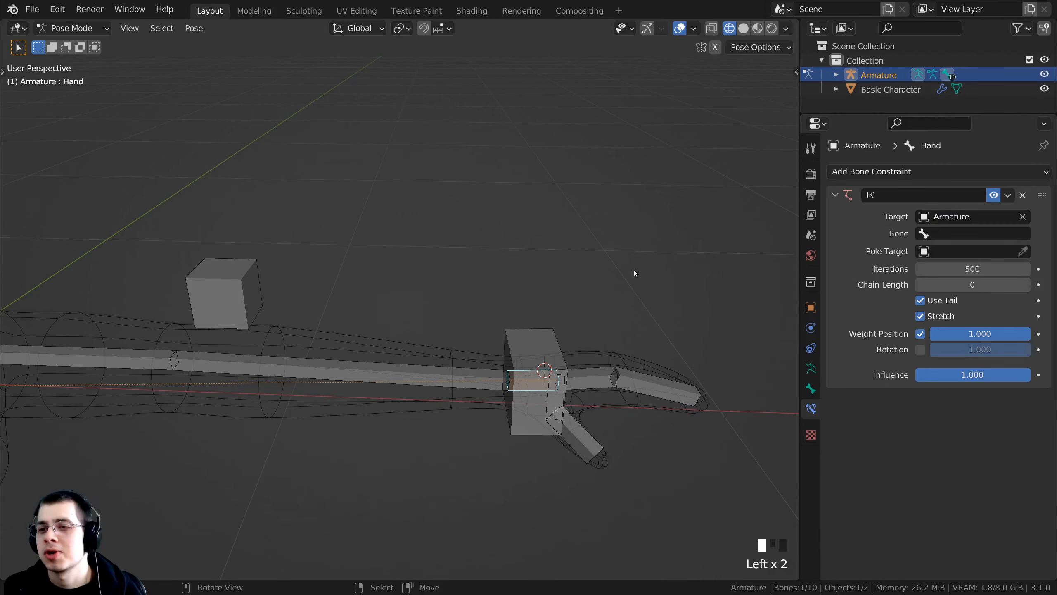
shift+middle_drag(635, 269, 562, 248)
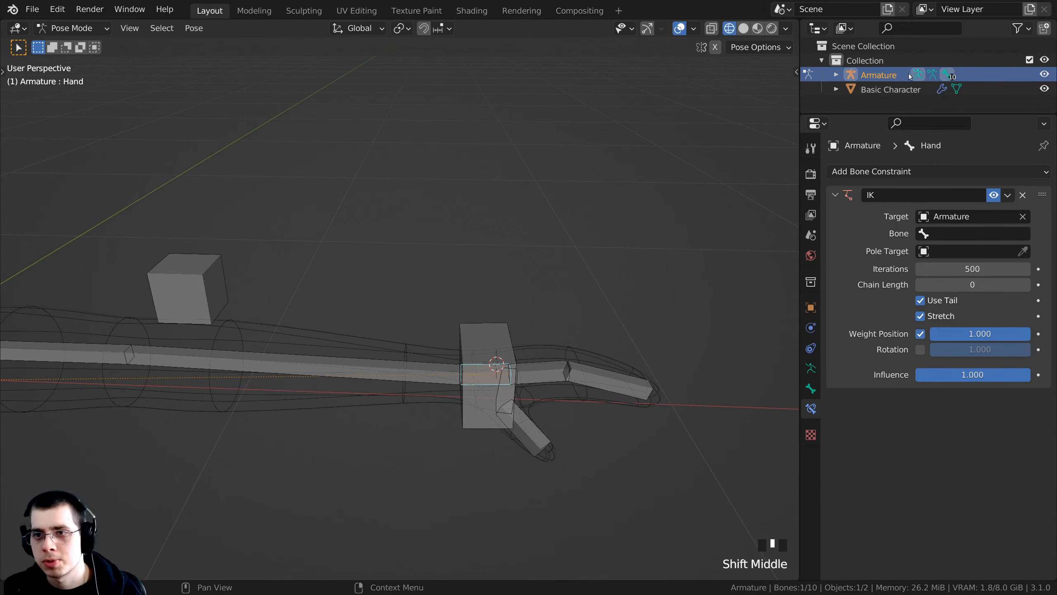
shift+middle_drag(468, 271, 639, 268)
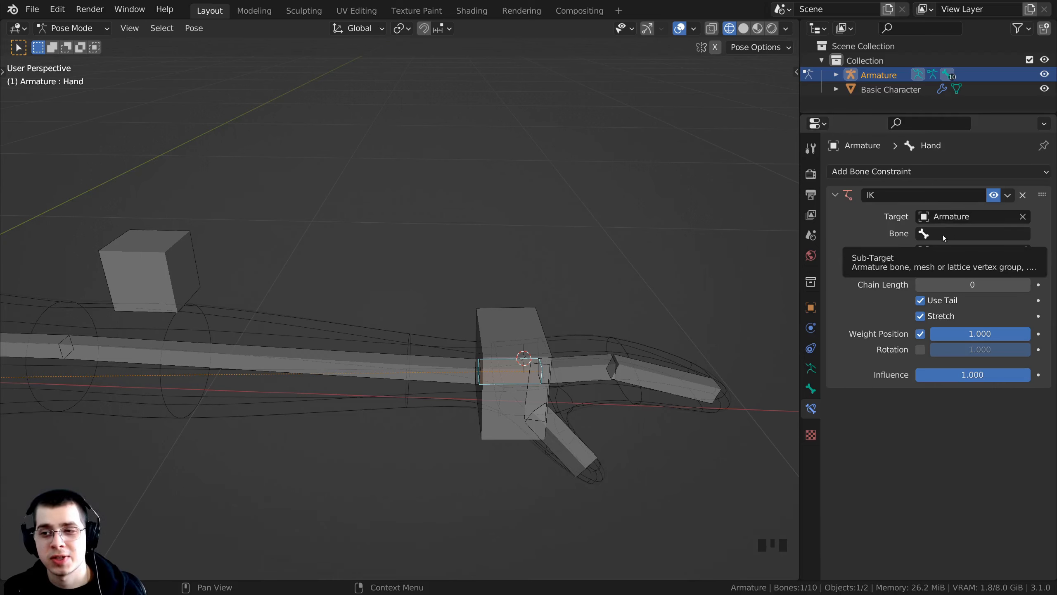
click(943, 236)
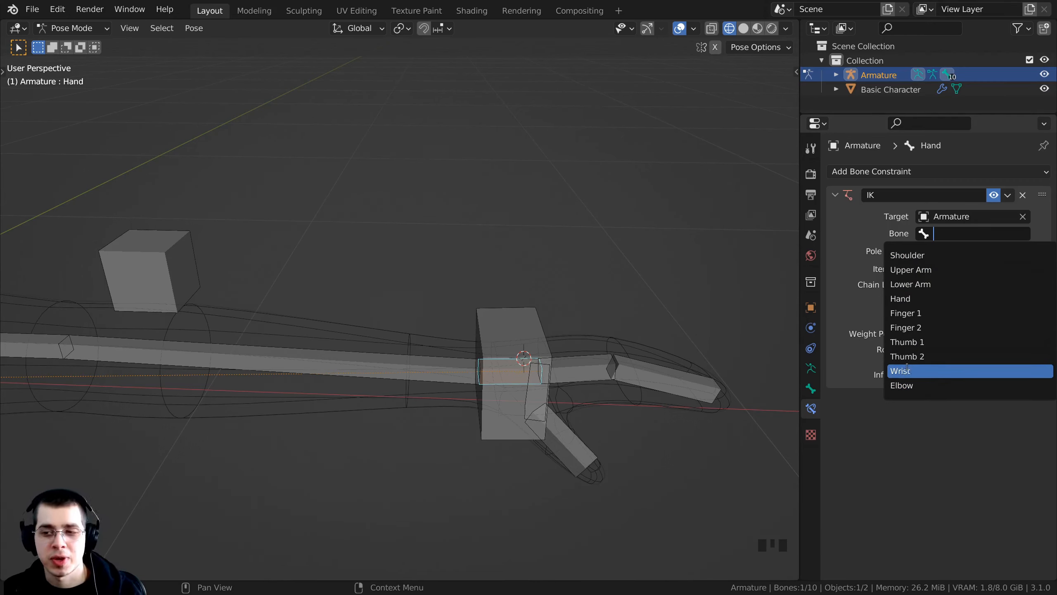
click(908, 371)
Examine where the tail of the Hand bone sits relative to the Wrist control bone under the IK constraint.
right_click(516, 311)
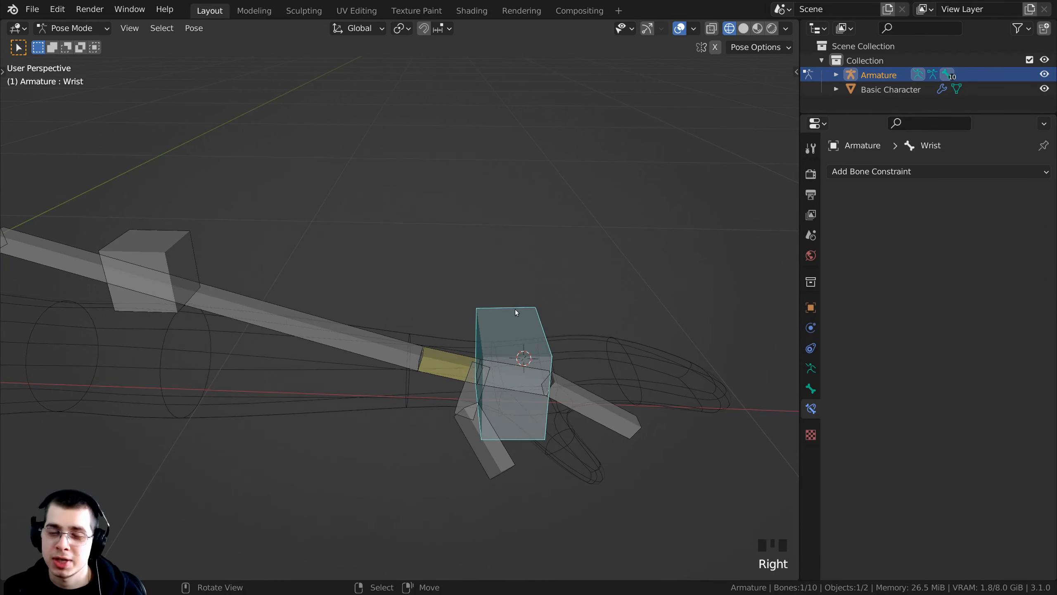
right_click(432, 365)
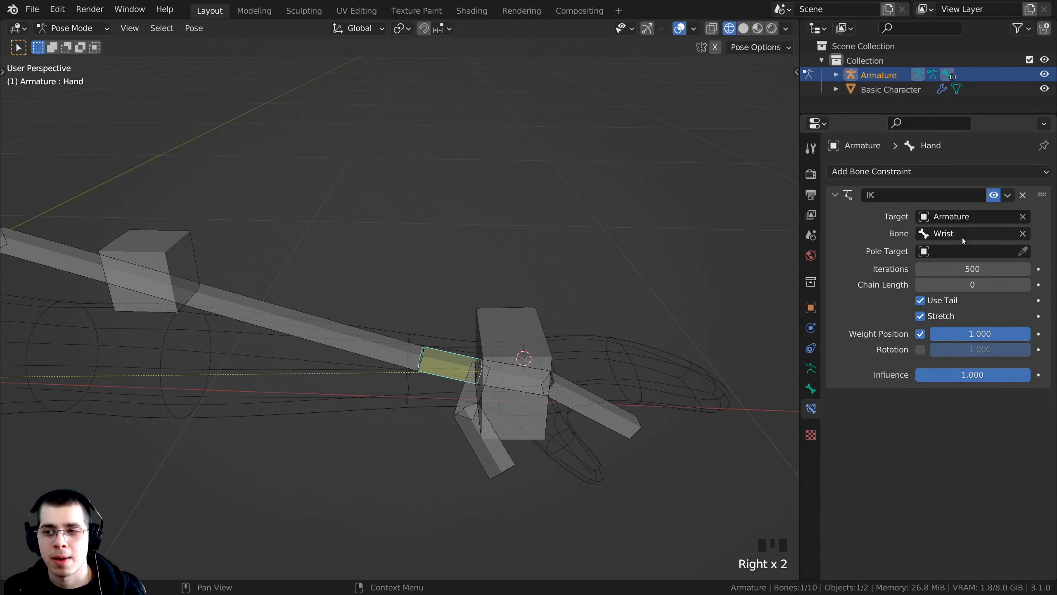
middle_drag(513, 320, 495, 342)
scroll(501, 307, up, 3)
scroll(541, 354, up, 3)
scroll(562, 361, down, 1)
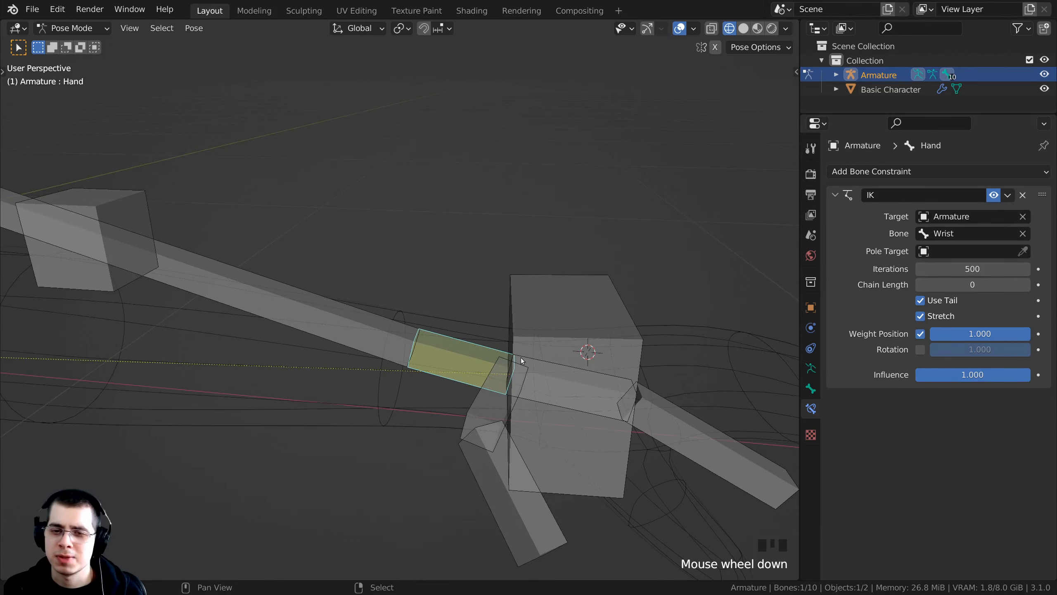
right_click(544, 291)
right_click(423, 360)
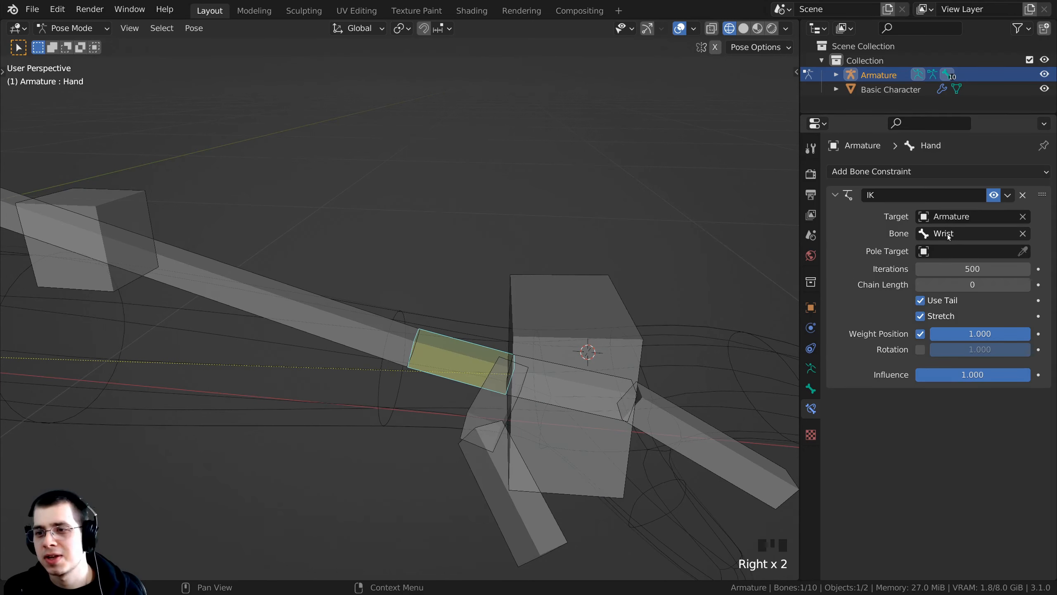
scroll(627, 294, up, 1)
middle_drag(627, 294, 615, 267)
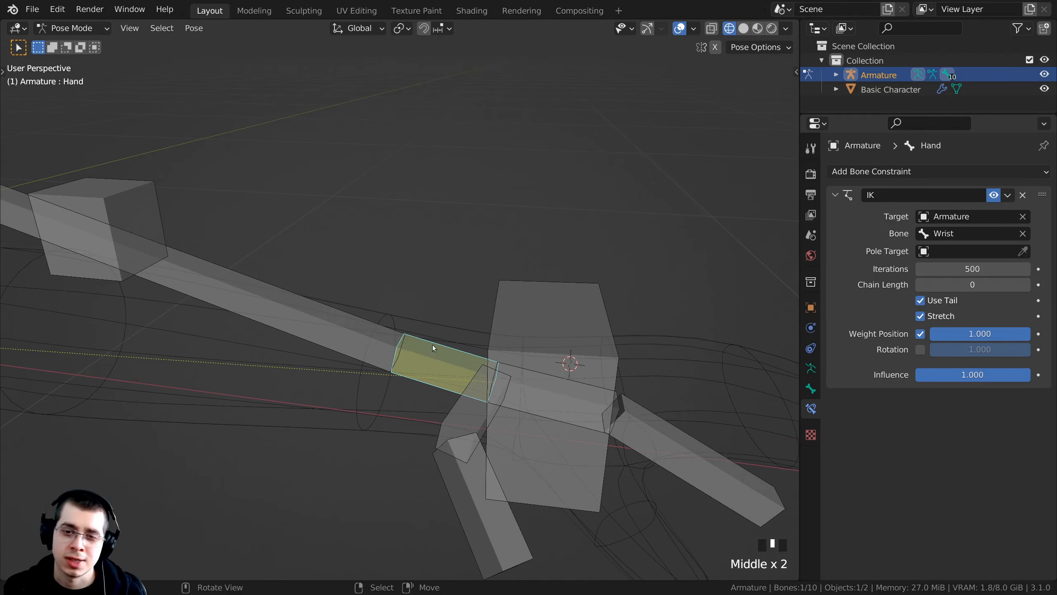
Disable the Use Tail option in the Hand bone's IK constraint.
click(920, 301)
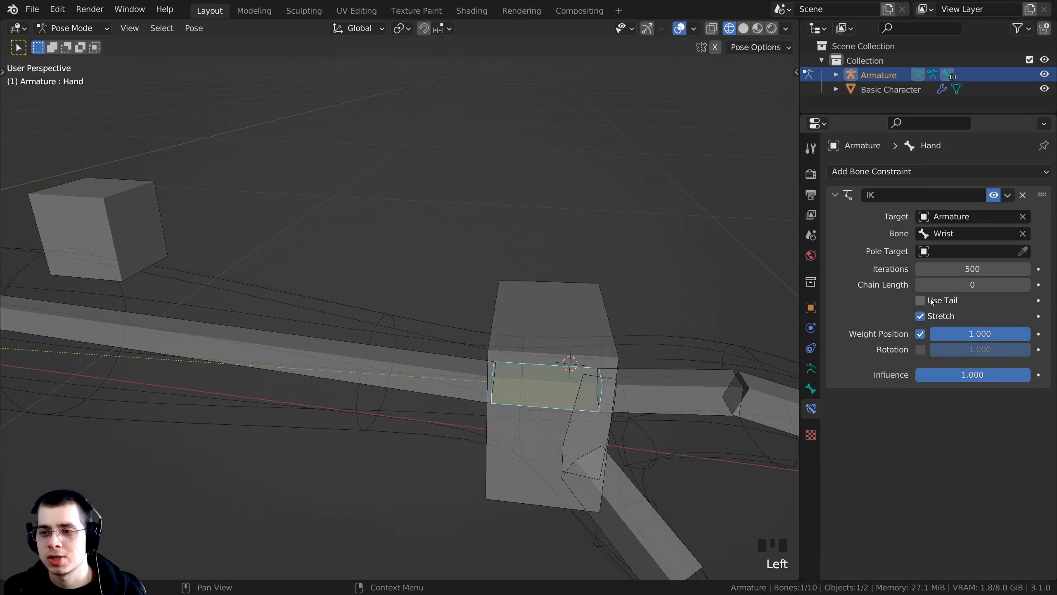
scroll(336, 337, down, 1)
middle_drag(530, 350, 504, 337)
scroll(487, 342, down, 2)
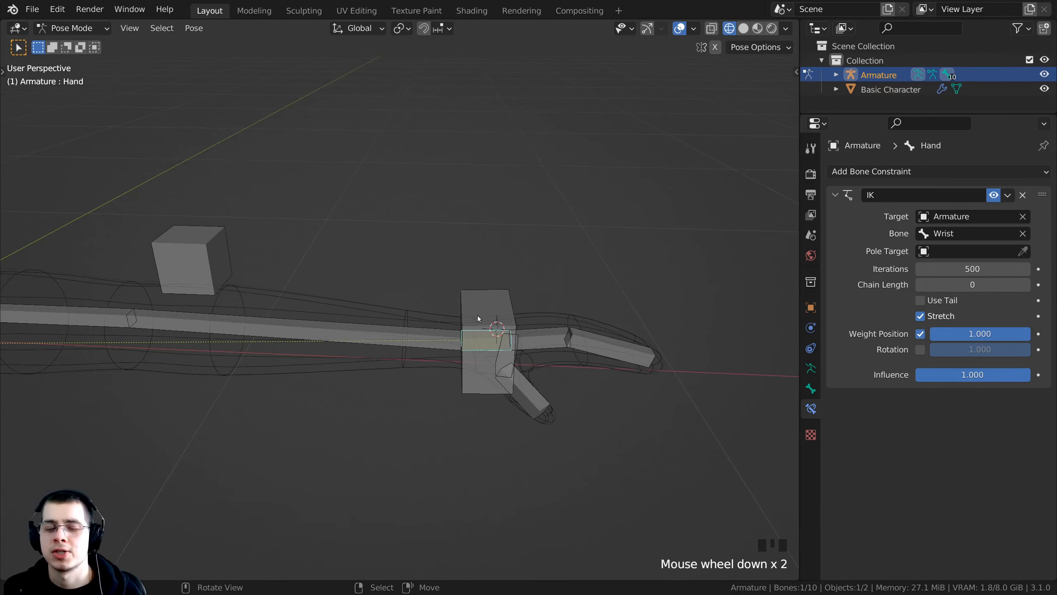
Move the Wrist control bone up and back toward the shoulder to test how the arm chain bends.
click(504, 297)
middle_drag(504, 297, 536, 382)
key(g)
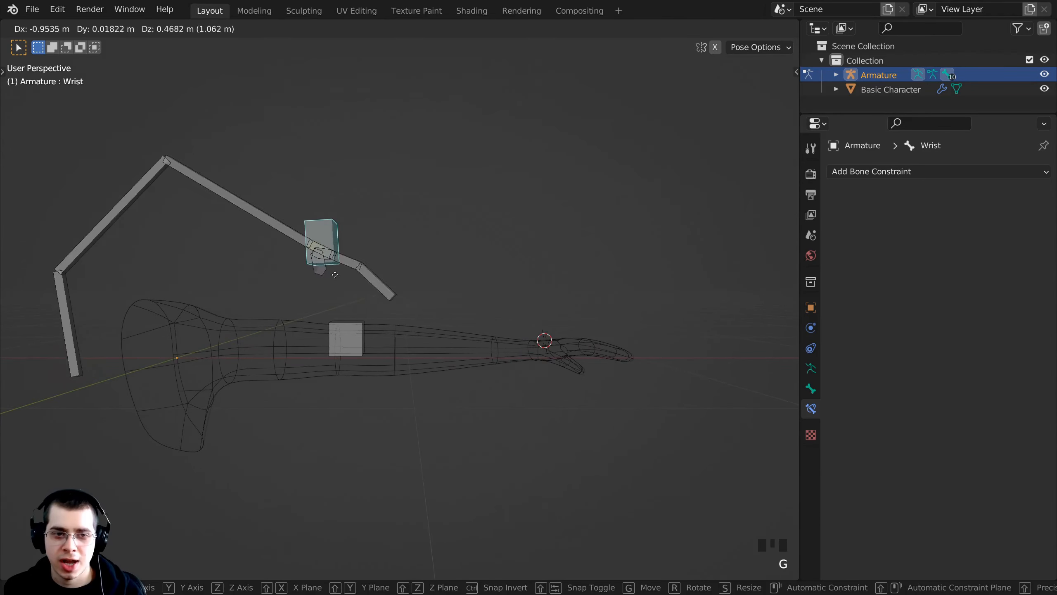
key(g)
key(g)
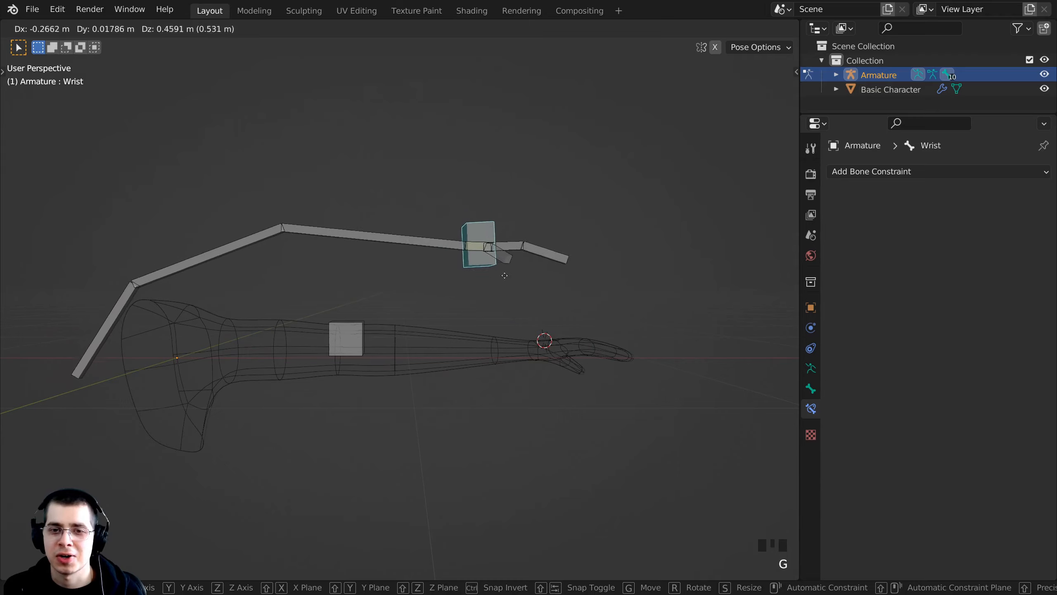
click(437, 279)
Rotate the Wrist control bone slightly and reposition it above the forearm mesh to test the chain.
middle_drag(436, 279, 458, 291)
key(r)
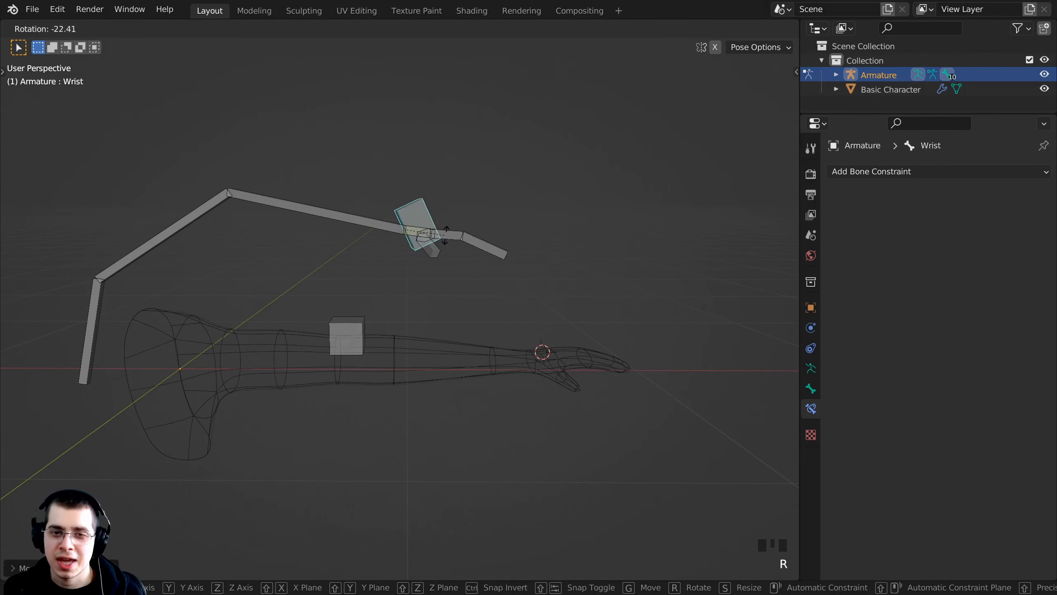
click(453, 252)
key(g)
click(479, 245)
shift+middle_drag(479, 245, 180, 259)
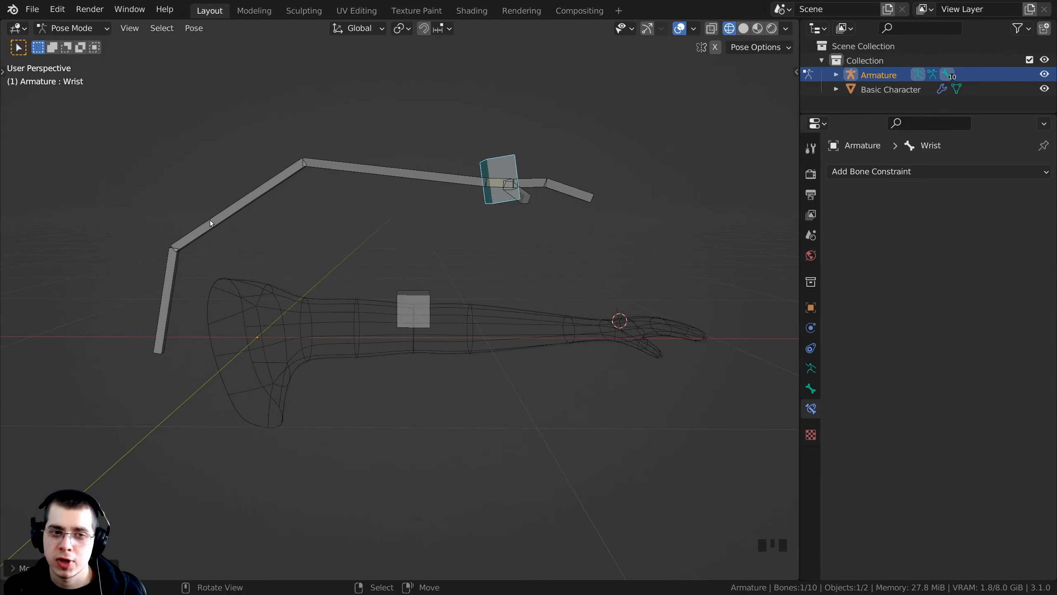
key(g)
click(300, 333)
Move the Elbow control bone slightly upward, and pull the Wrist control bone up and back toward the shoulder.
click(414, 309)
key(g)
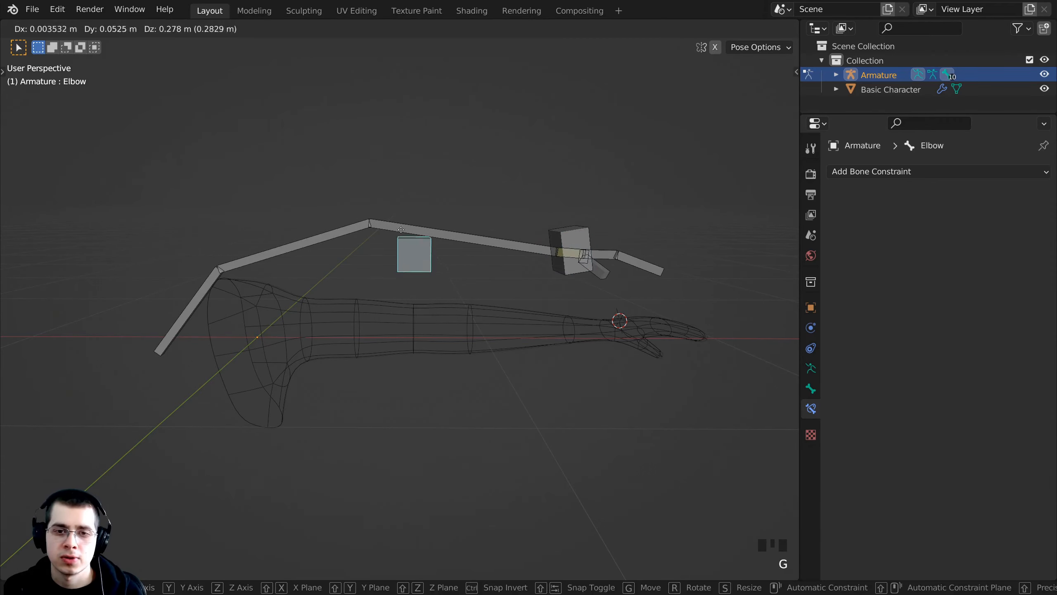
right_click(406, 254)
key(g)
click(454, 257)
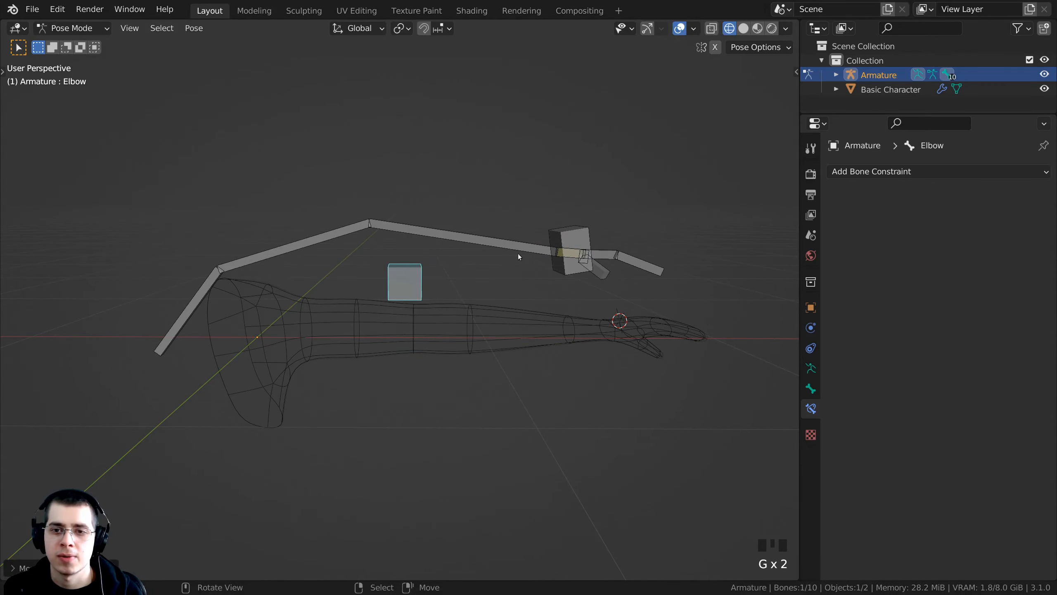
drag(580, 241, 493, 192)
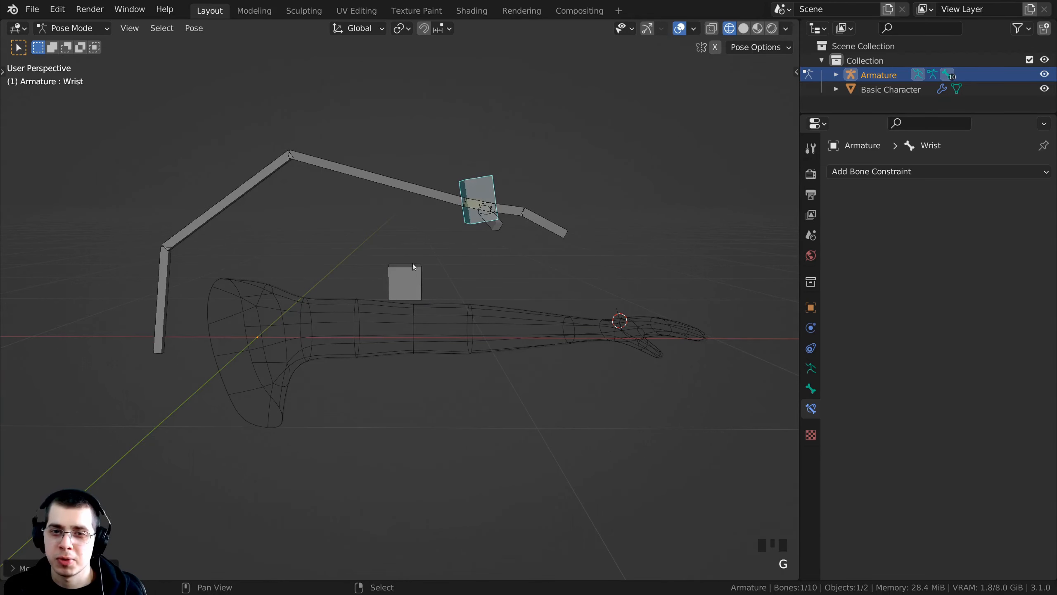
Select all bones of the armature and clear their pose rotation, location and scale.
shift+middle_drag(428, 264, 426, 289)
key(a)
key(a)
key(a)
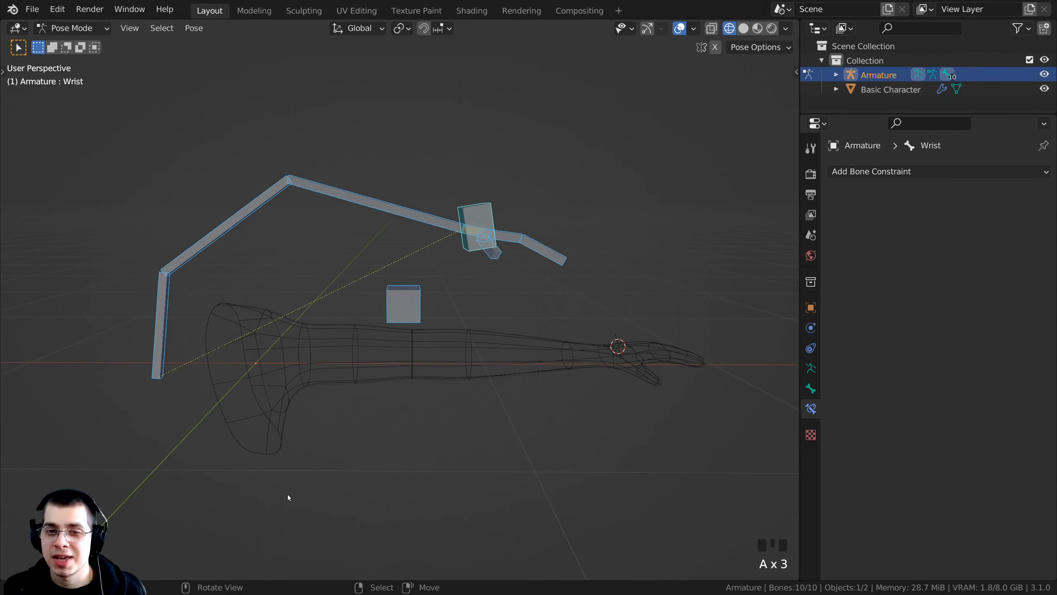
mouse_move(510, 334)
shift+middle_down()
mouse_move(511, 350)
mouse_move(503, 345)
shift+middle_up()
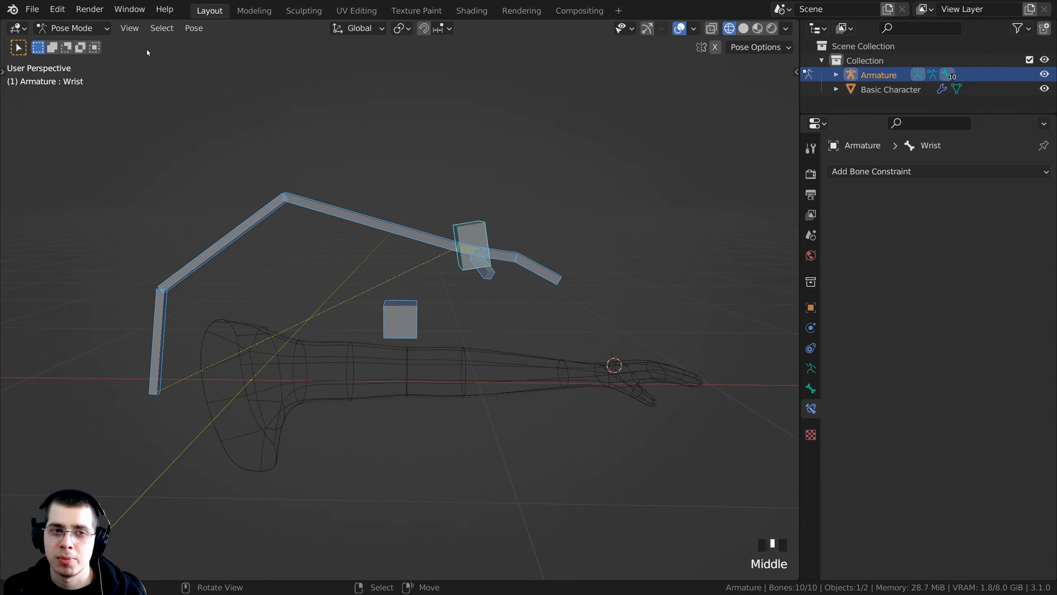
click(71, 28)
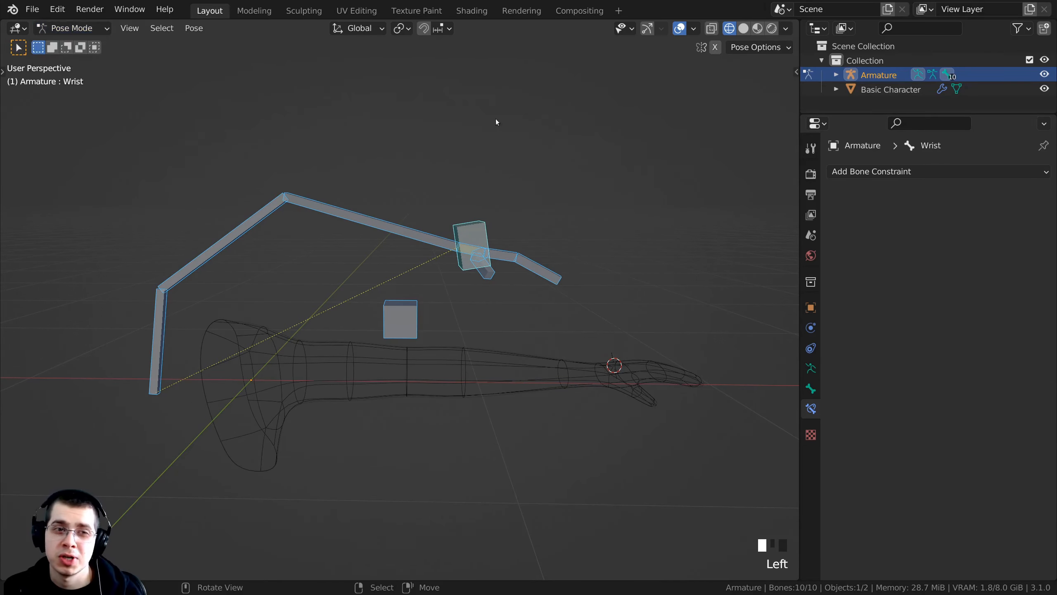
middle_drag(502, 204, 506, 209)
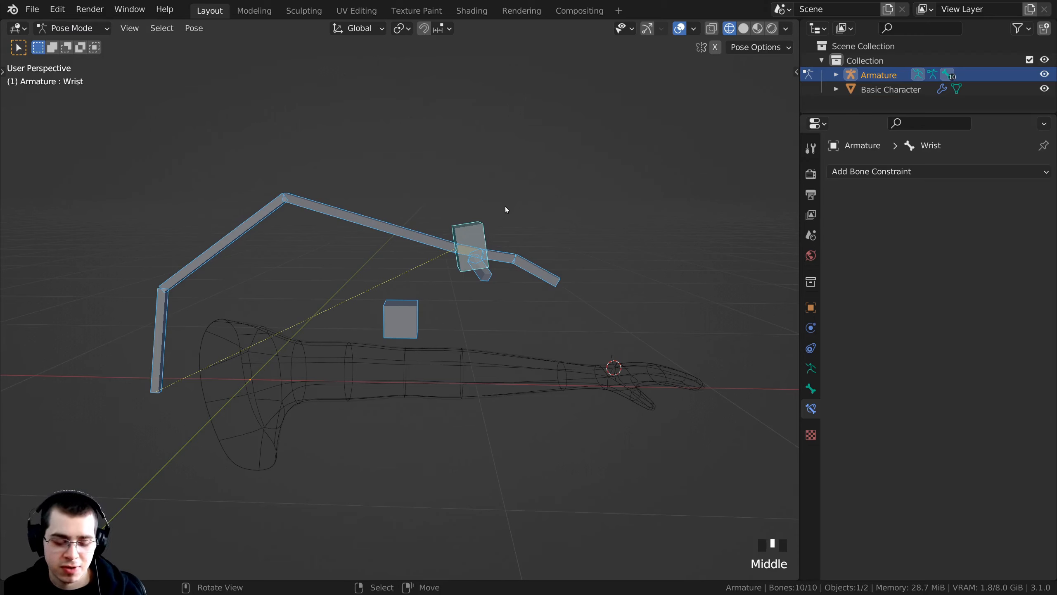
key(alt+r)
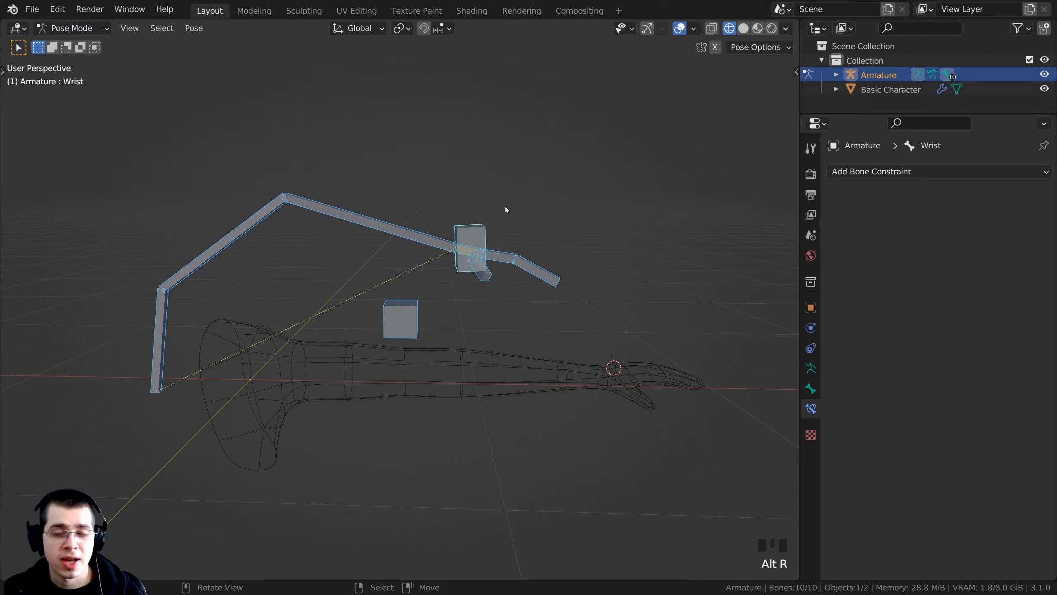
key(alt+g)
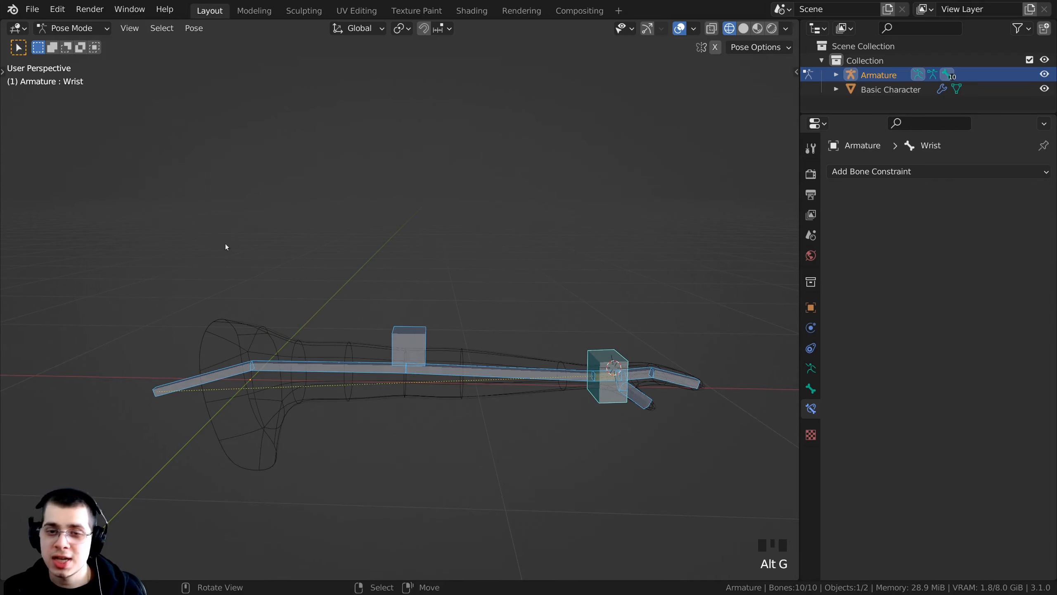
shift+middle_drag(582, 354, 499, 346)
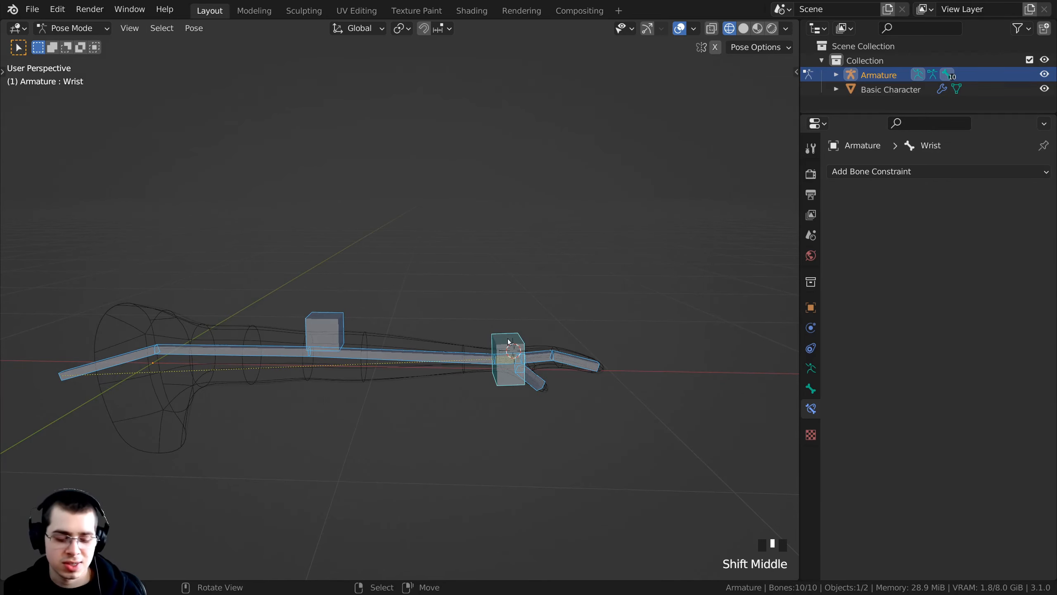
key(alt+s)
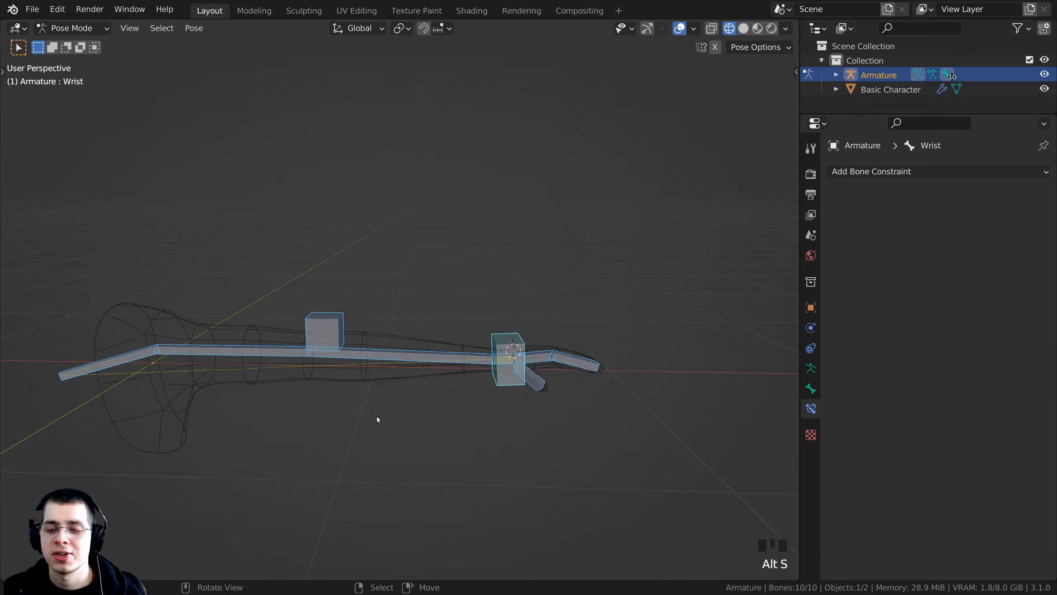
key(alt+r)
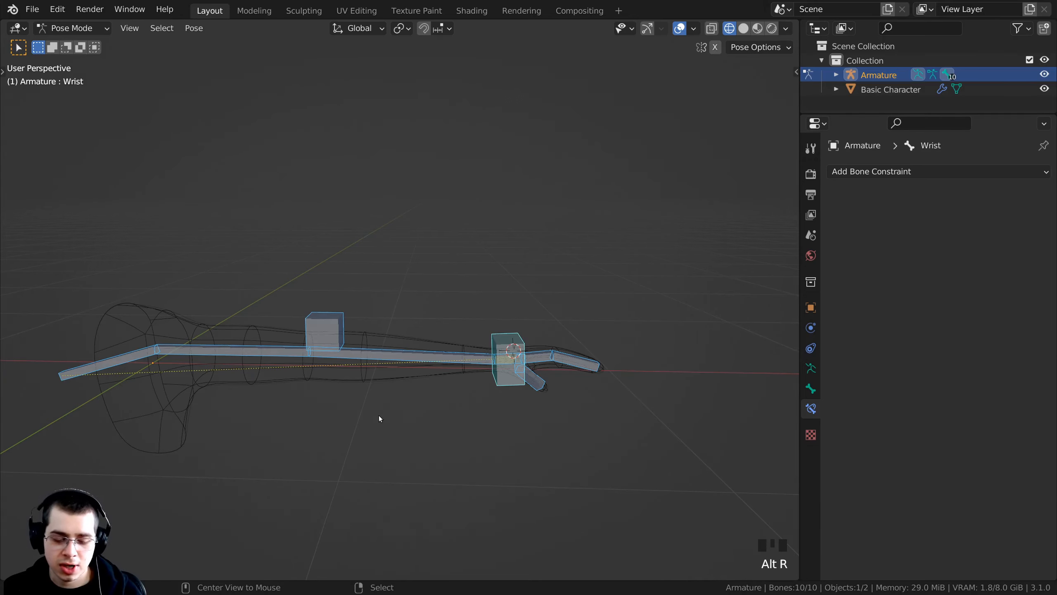
key(alt+g)
Select the Hand bone and set its IK constraint's chain length to 1.
shift+middle_drag(413, 420, 483, 367)
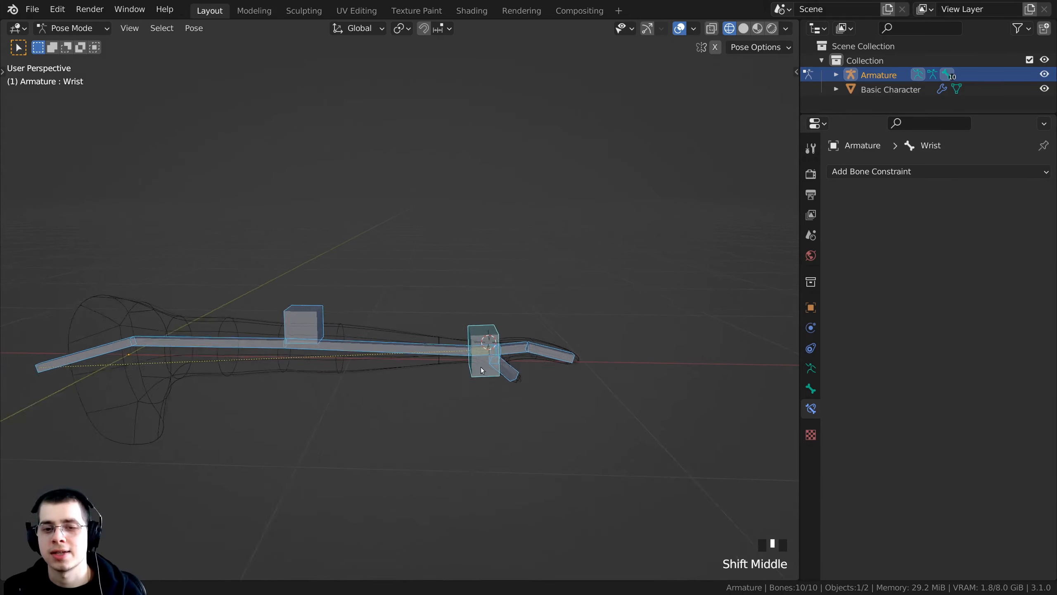
scroll(498, 358, up, 4)
click(552, 394)
shift+middle_drag(551, 389, 530, 385)
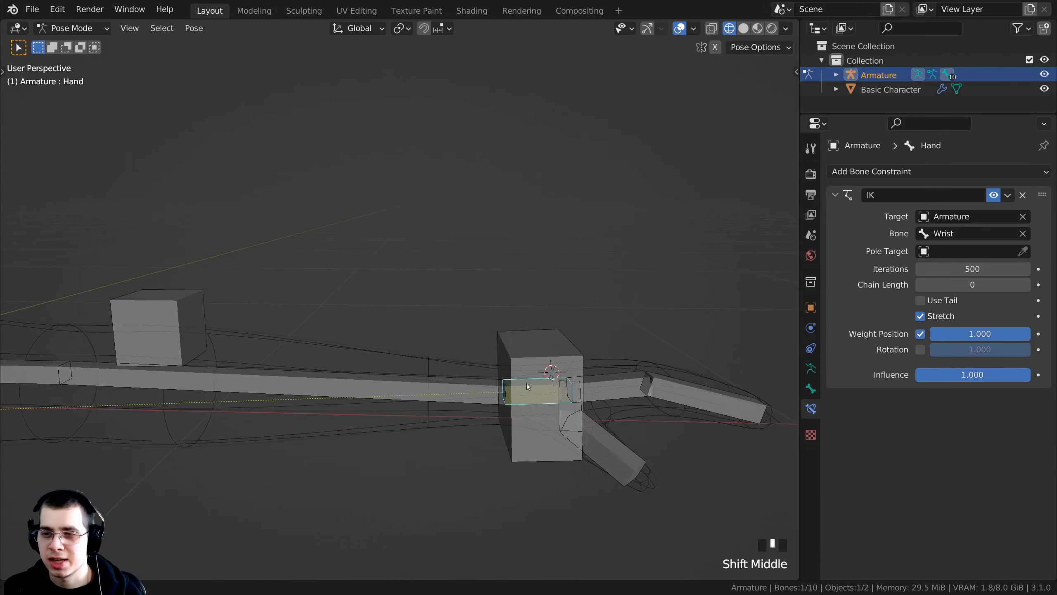
scroll(529, 385, down, 1)
shift+middle_drag(422, 417, 585, 348)
scroll(585, 347, up, 2)
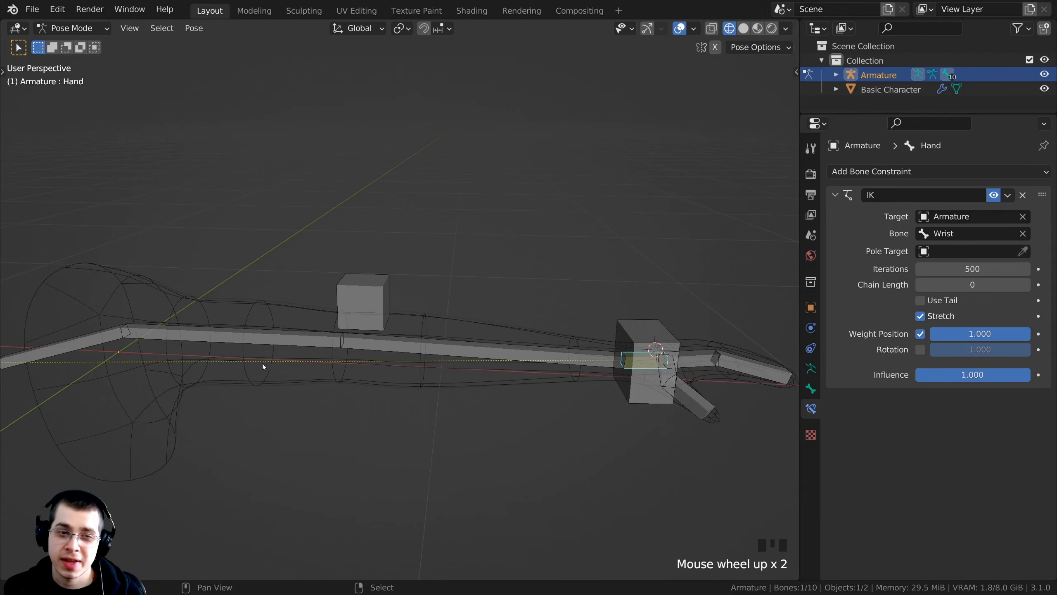
scroll(309, 325, down, 1)
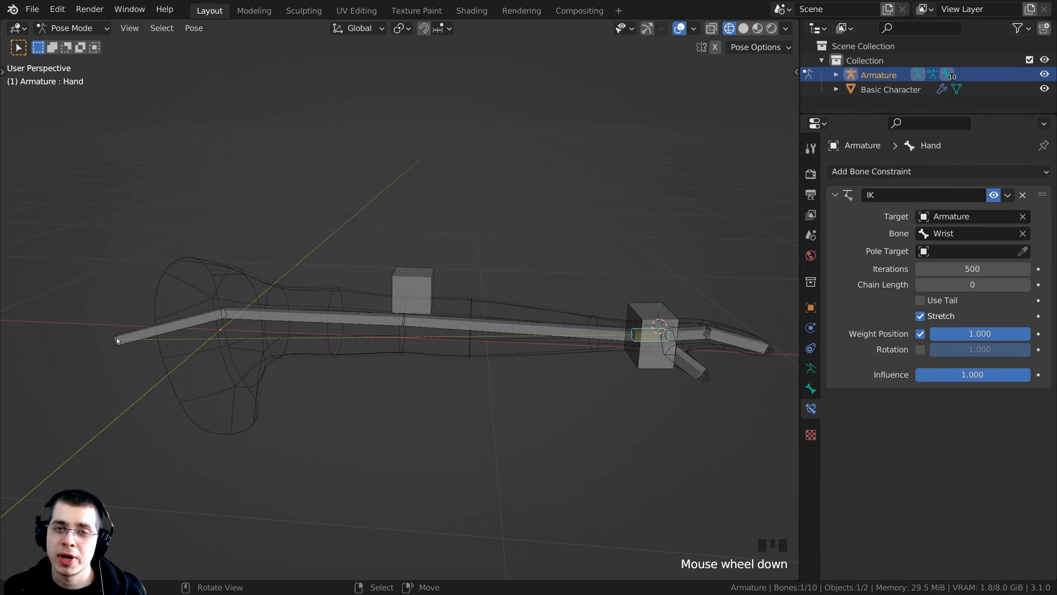
middle_drag(412, 334, 433, 332)
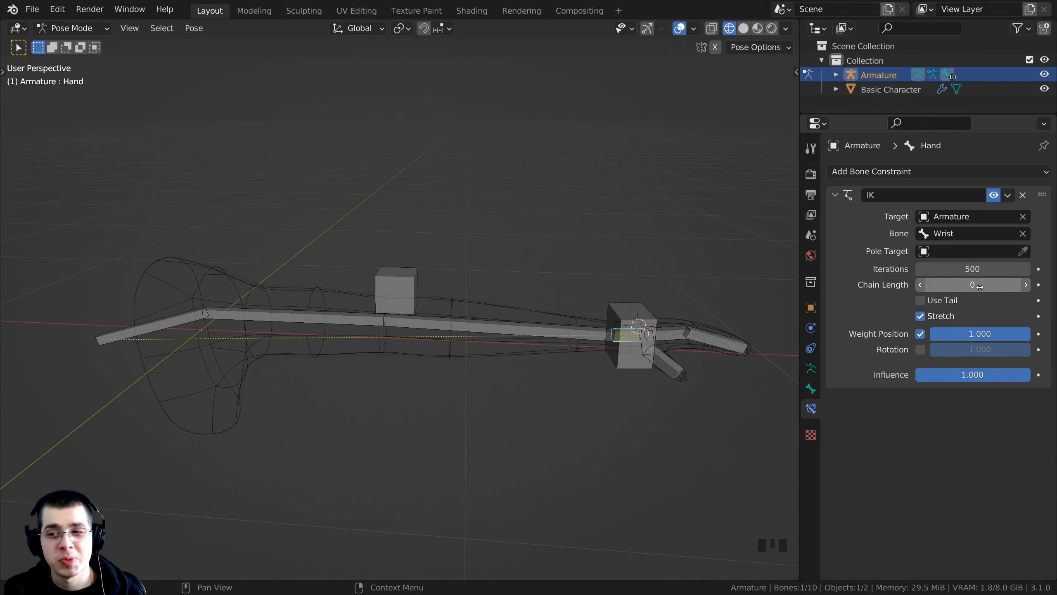
drag(800, 282, 769, 282)
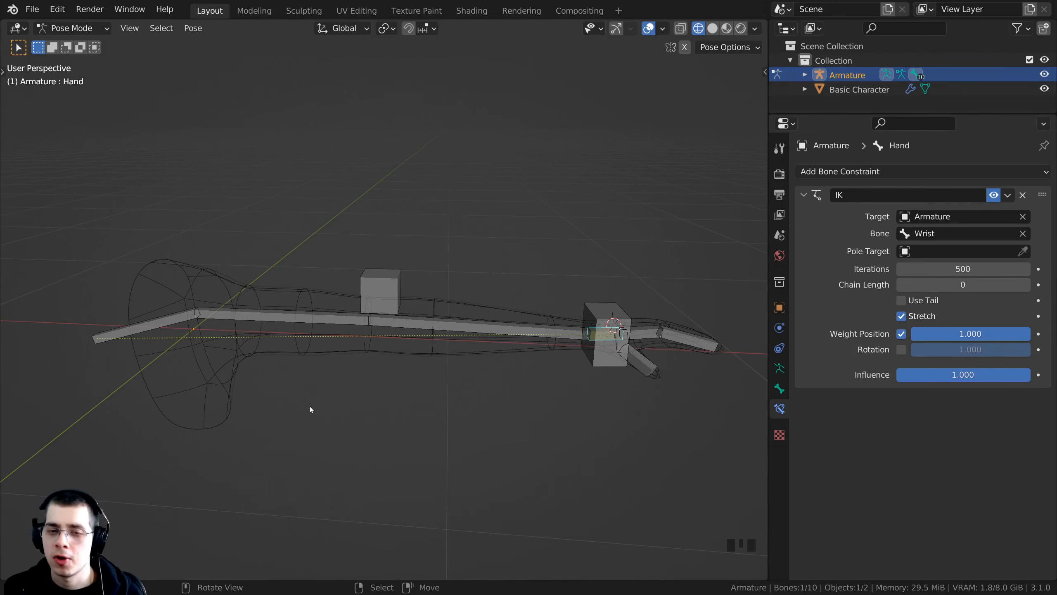
click(1026, 285)
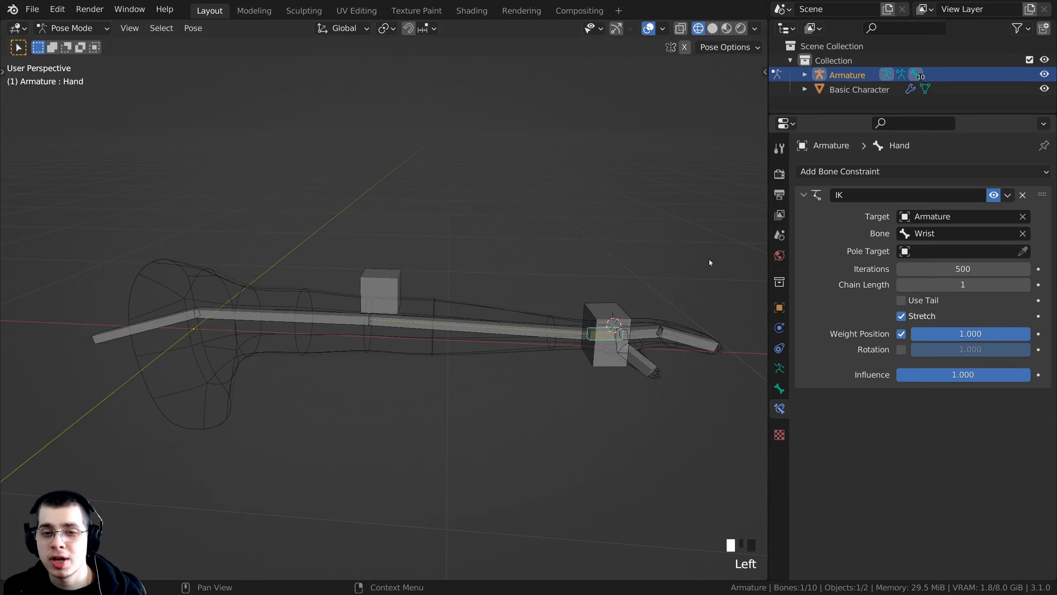
Move the Wrist control bone up and slightly back toward the elbow to test the shortened IK chain.
right_click(612, 318)
key(g)
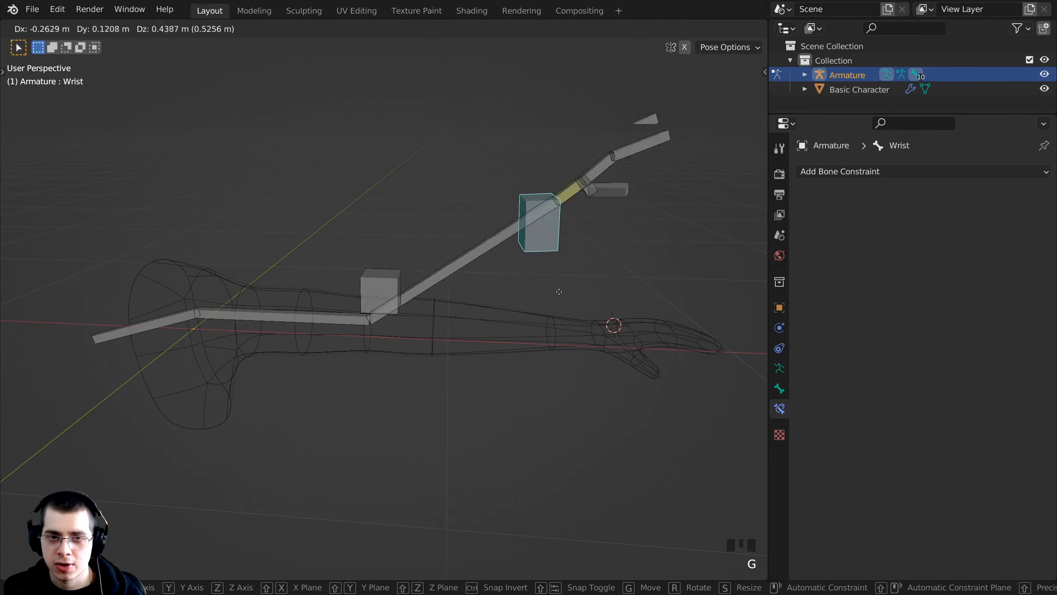
click(592, 262)
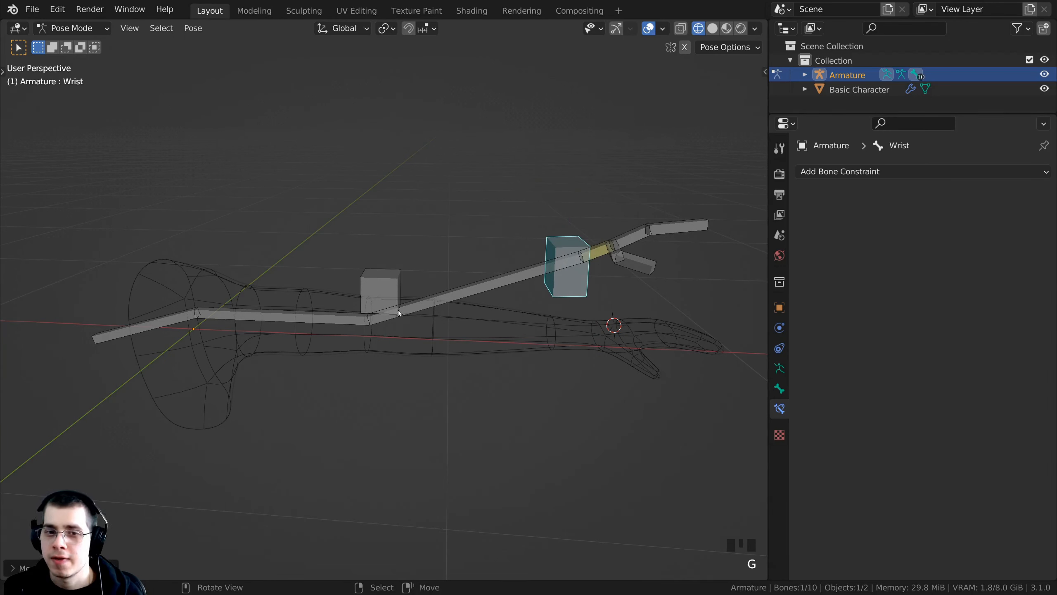
Set the Hand bone's IK chain length to 2 and move the Wrist control bone slightly to test the arm's bend.
click(598, 252)
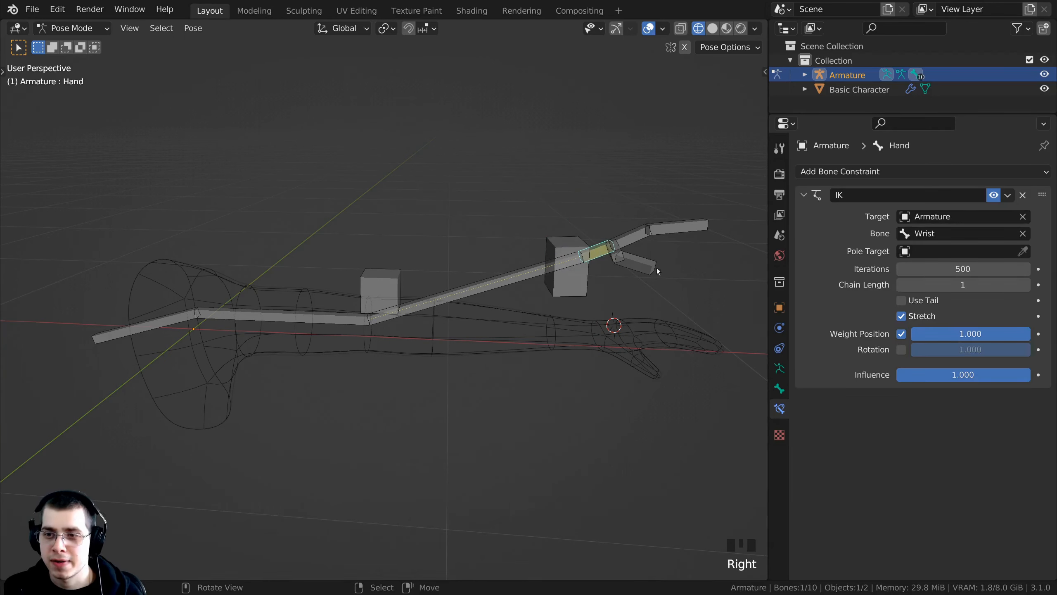
click(1030, 286)
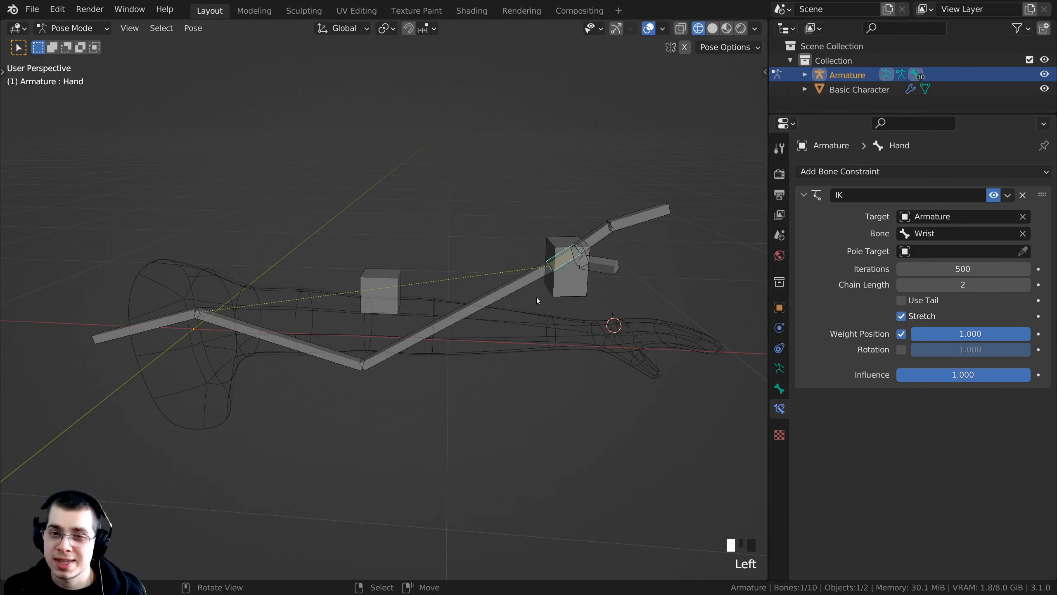
click(557, 294)
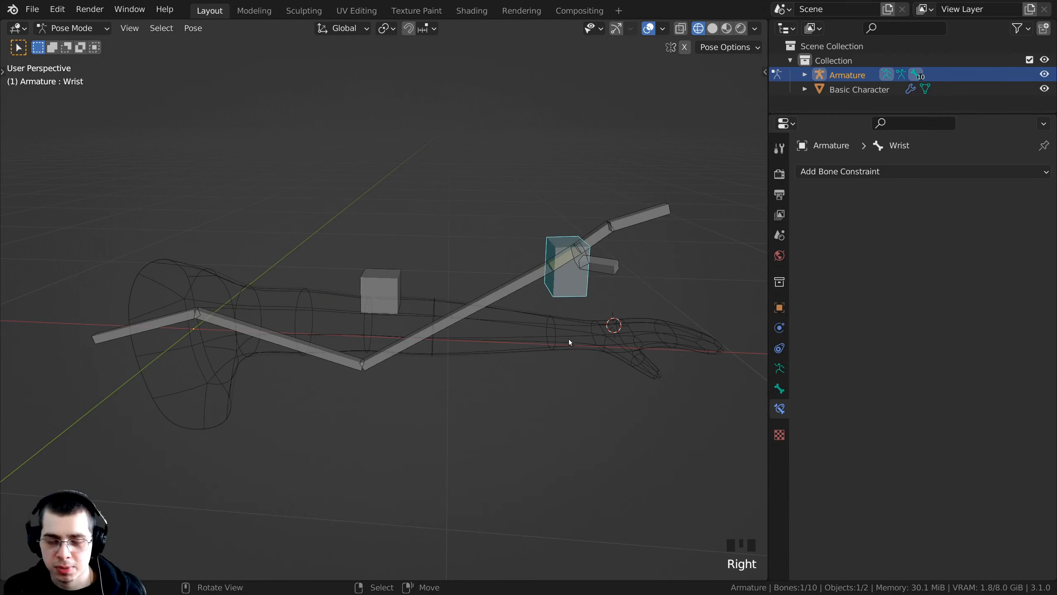
key(g)
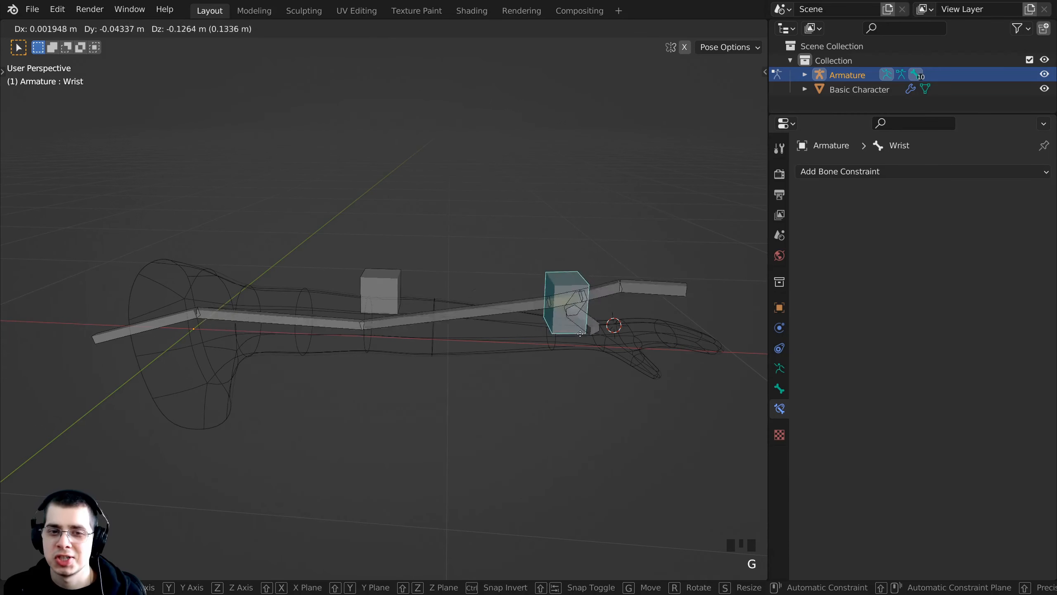
click(581, 340)
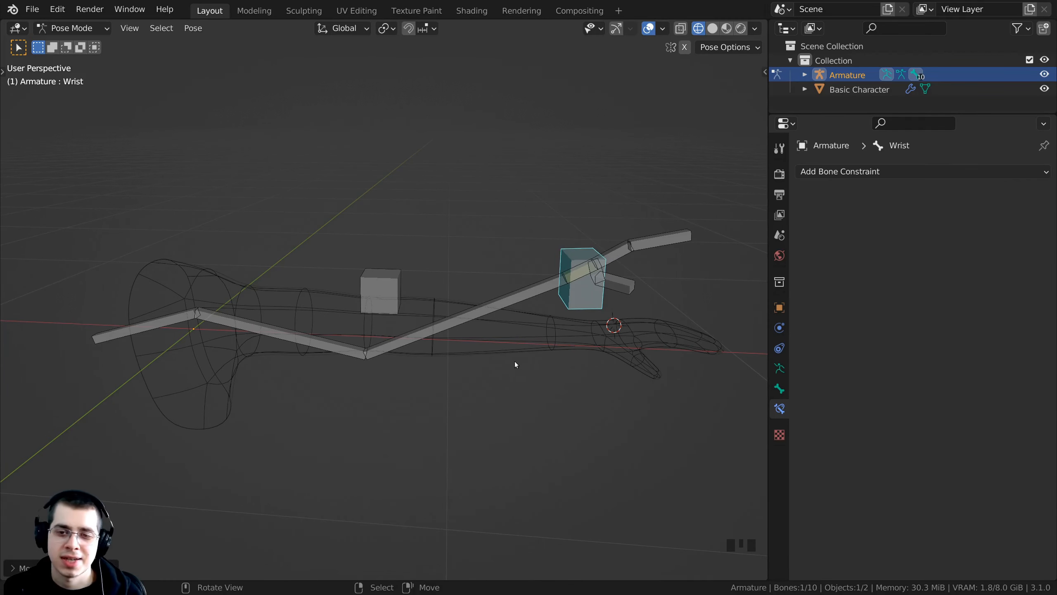
shift+middle_drag(515, 364, 478, 367)
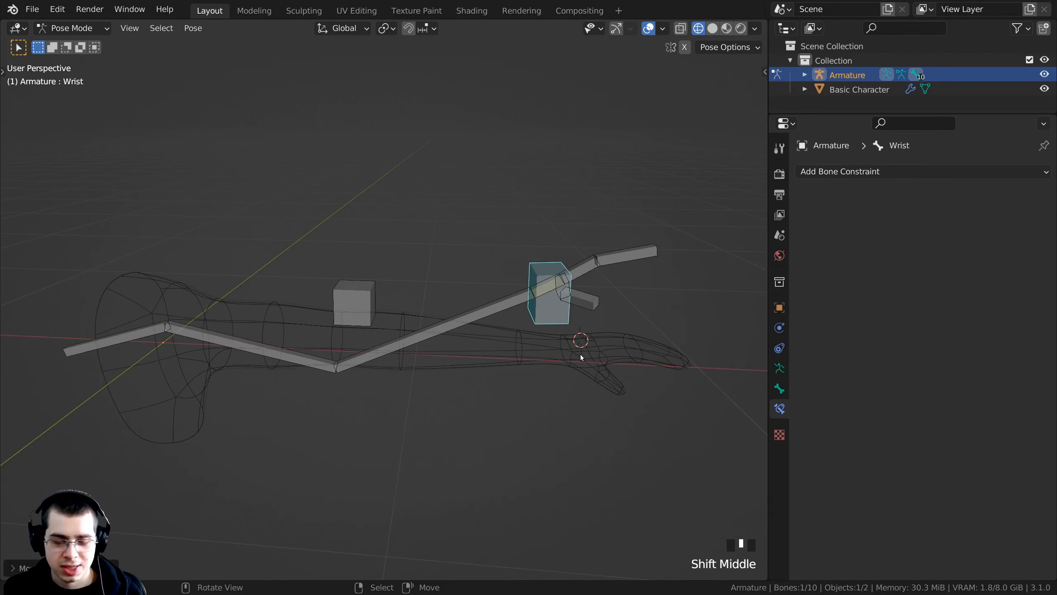
Clear the pose location of the Wrist and Elbow control bones.
key(alt)
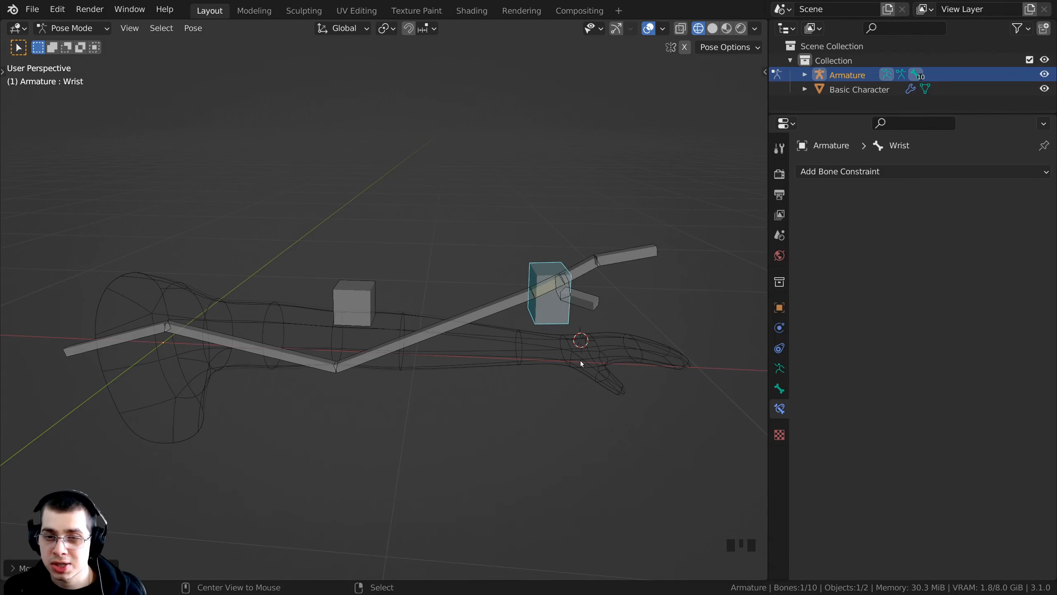
key(alt+g)
shift+middle_drag(582, 363, 389, 366)
click(320, 300)
key(alt+g)
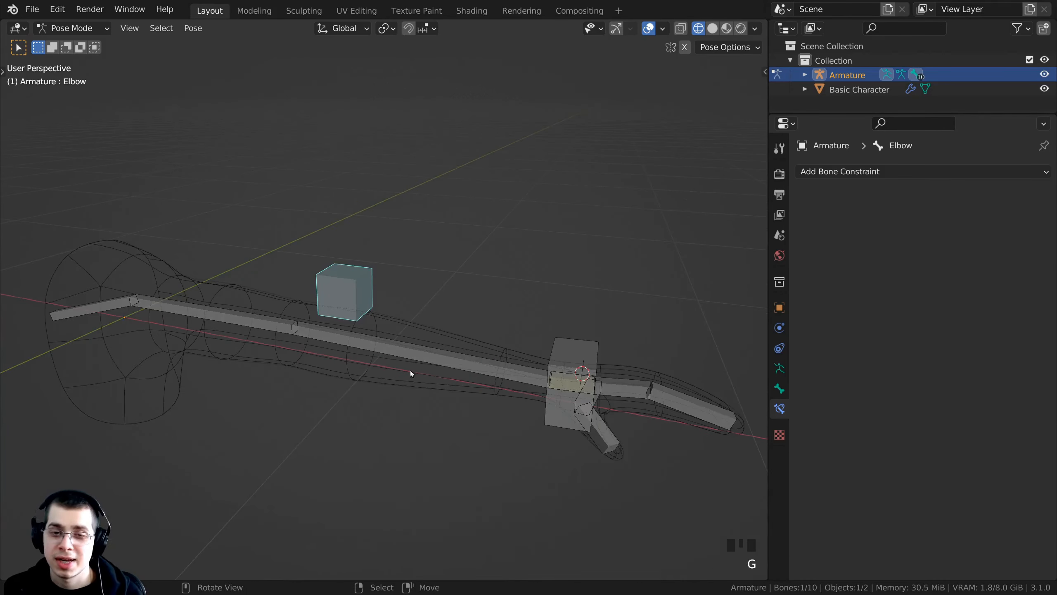
key(g)
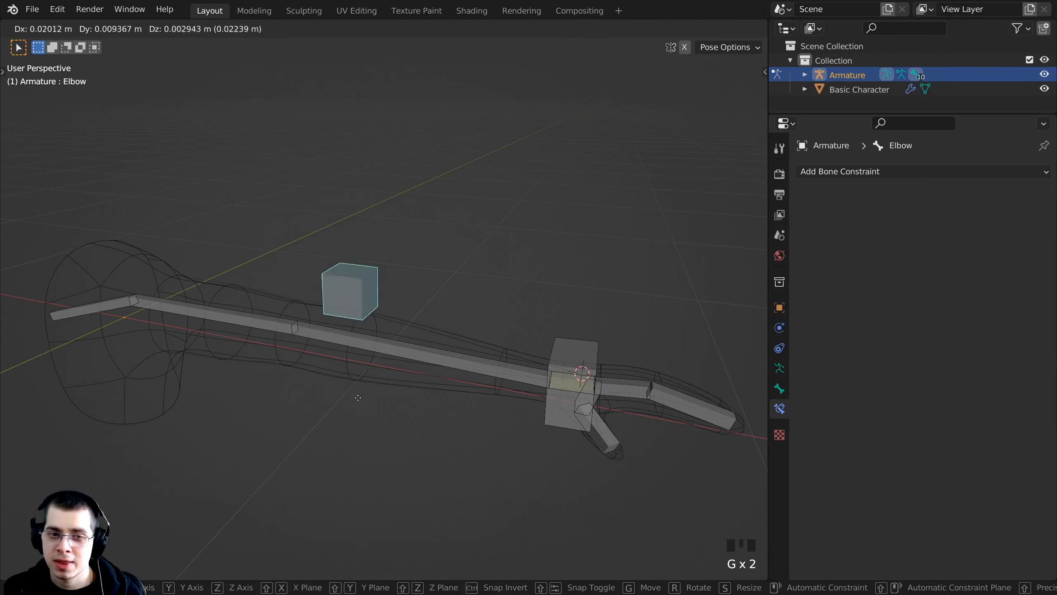
right_click(520, 396)
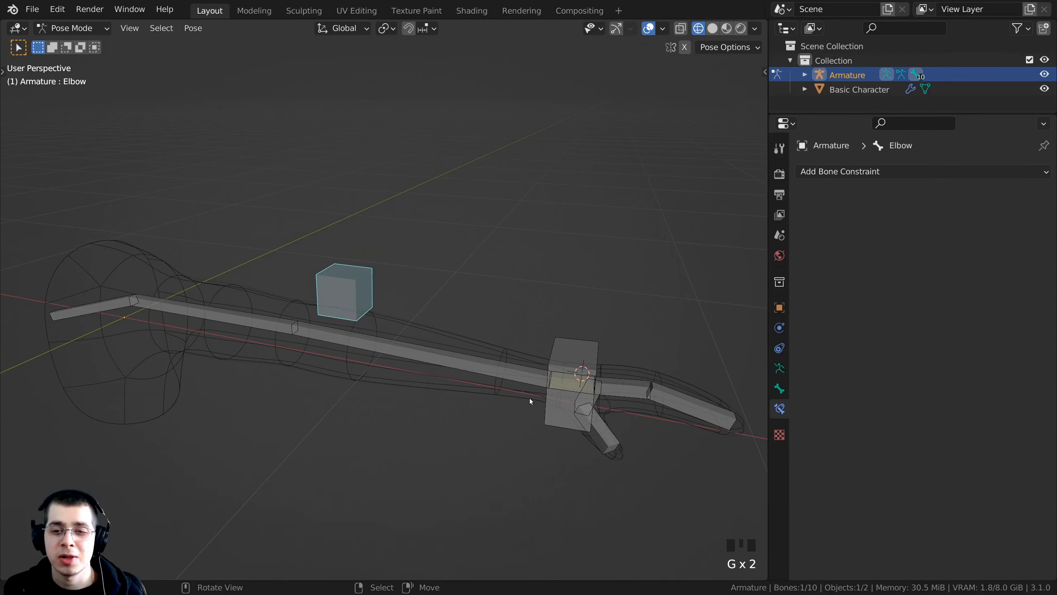
Set the pole target of the Hand bone's IK constraint to Armature, with Elbow as the pole bone.
click(566, 384)
shift+middle_drag(566, 384, 510, 370)
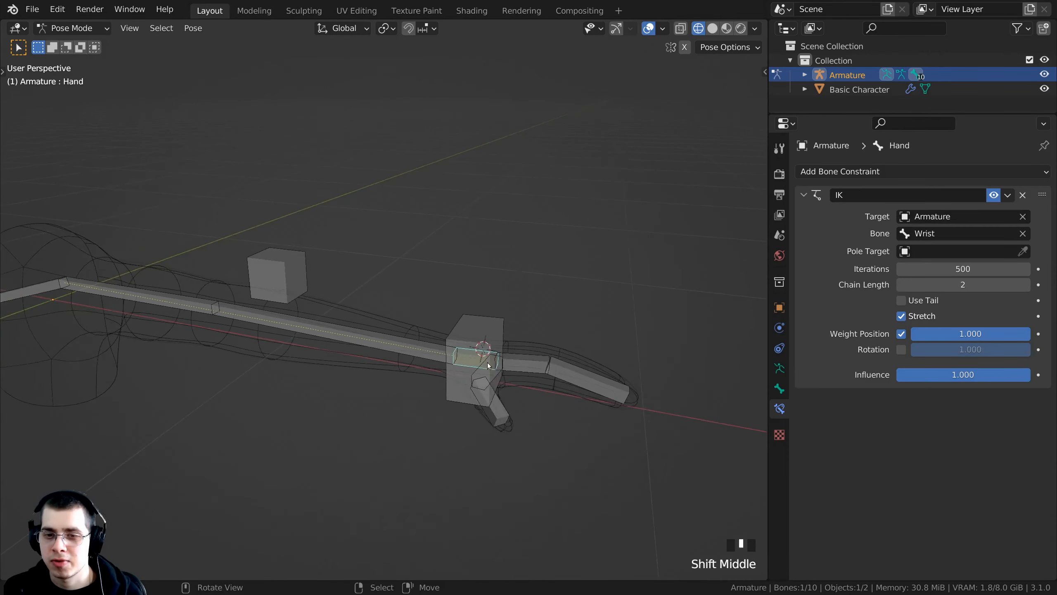
scroll(486, 375, down, 1)
scroll(243, 301, up, 2)
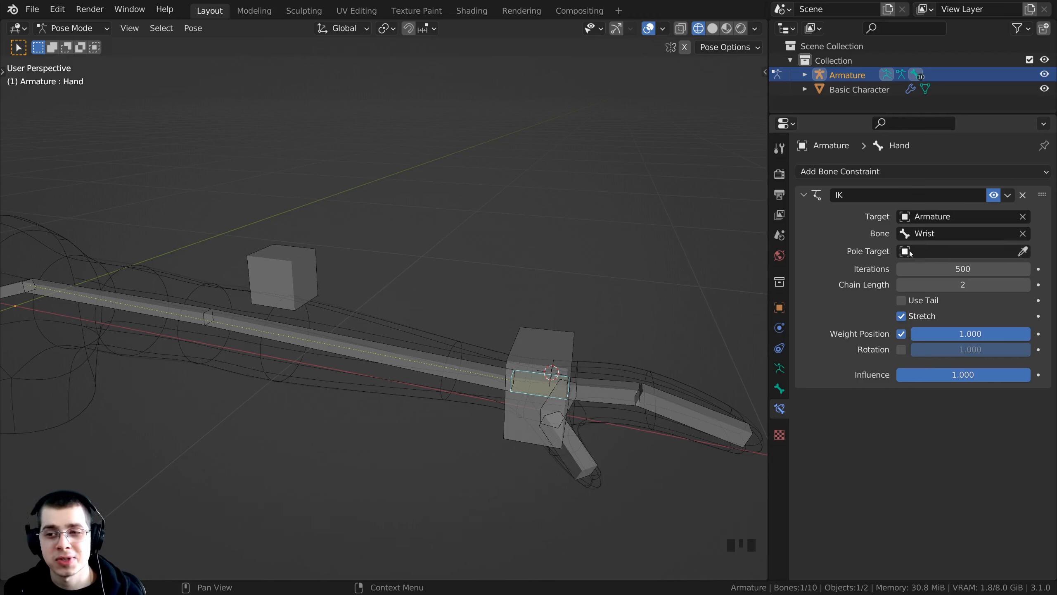
click(928, 251)
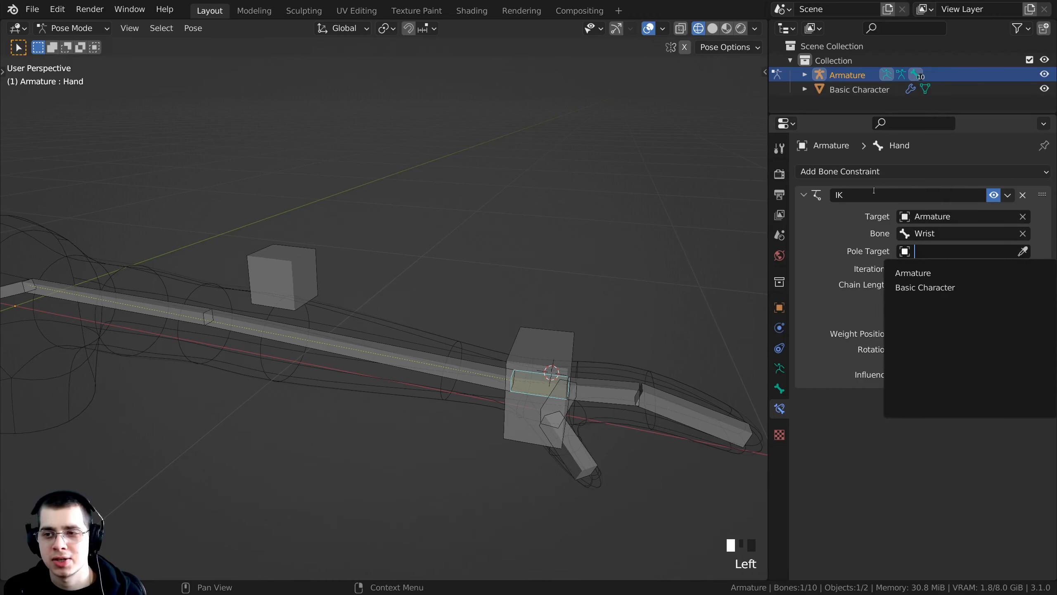
click(917, 253)
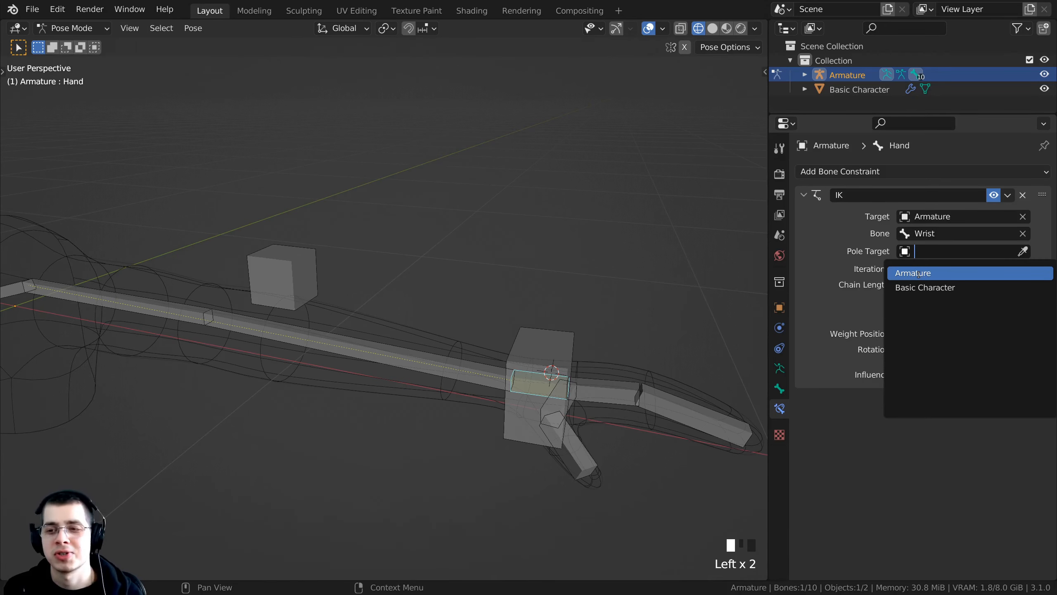
click(919, 273)
shift+middle_drag(567, 295, 628, 291)
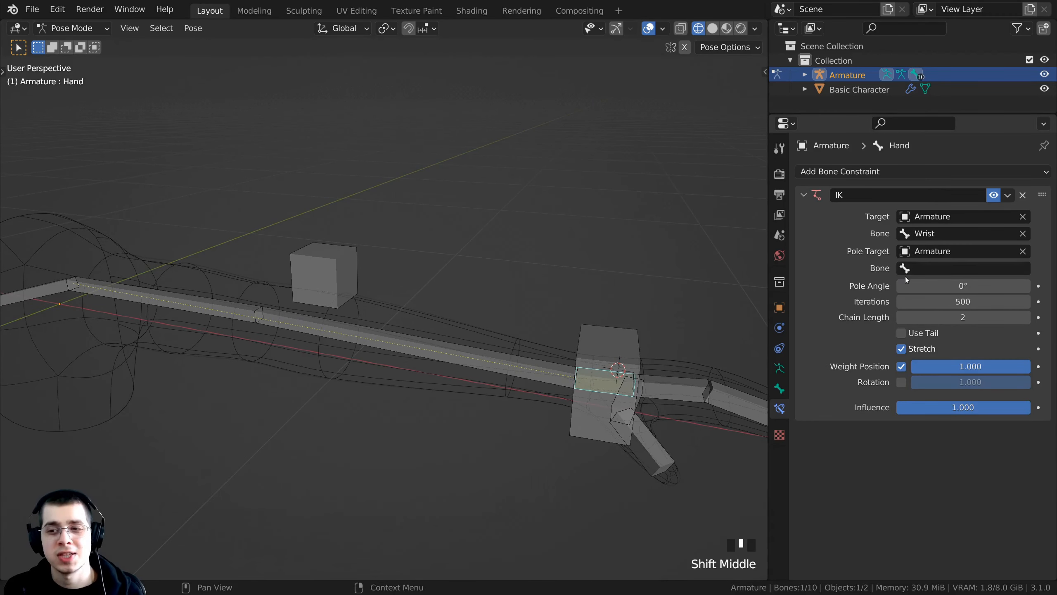
click(922, 271)
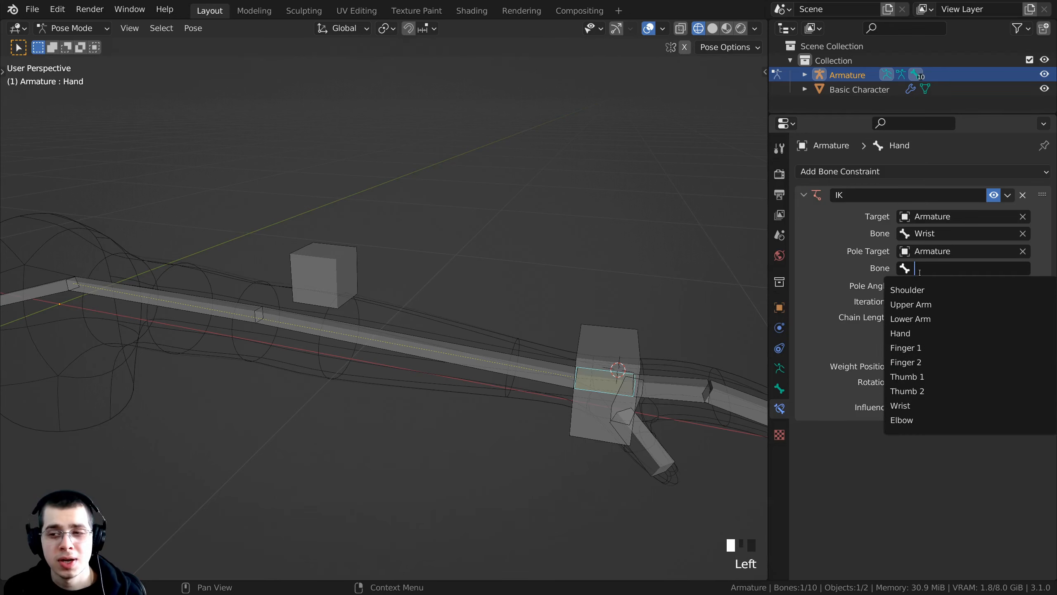
click(921, 420)
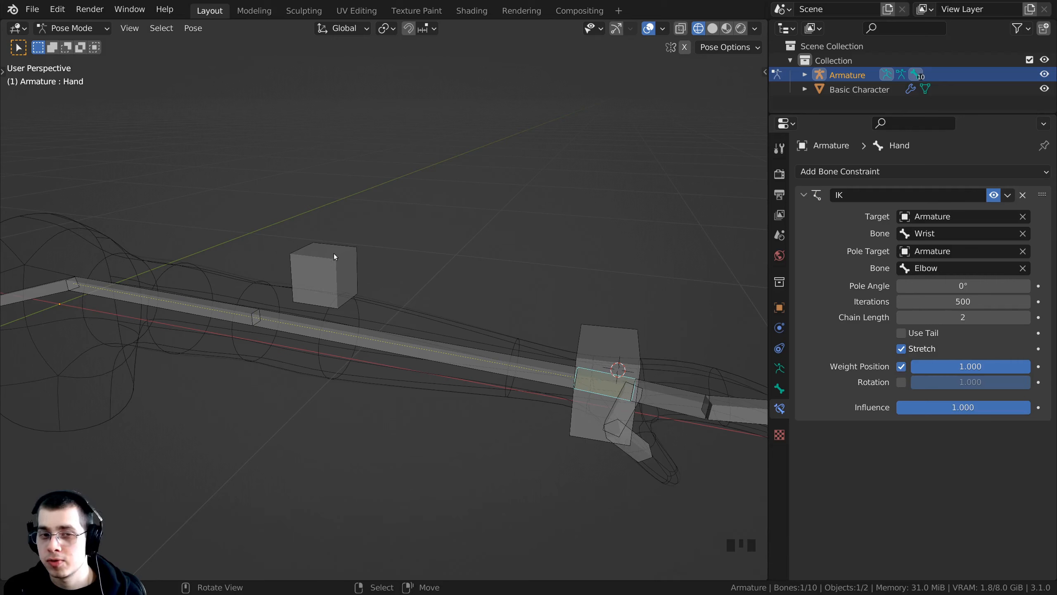
Clear the pole bone of the Hand bone's IK constraint and set it back to Elbow.
right_click(309, 261)
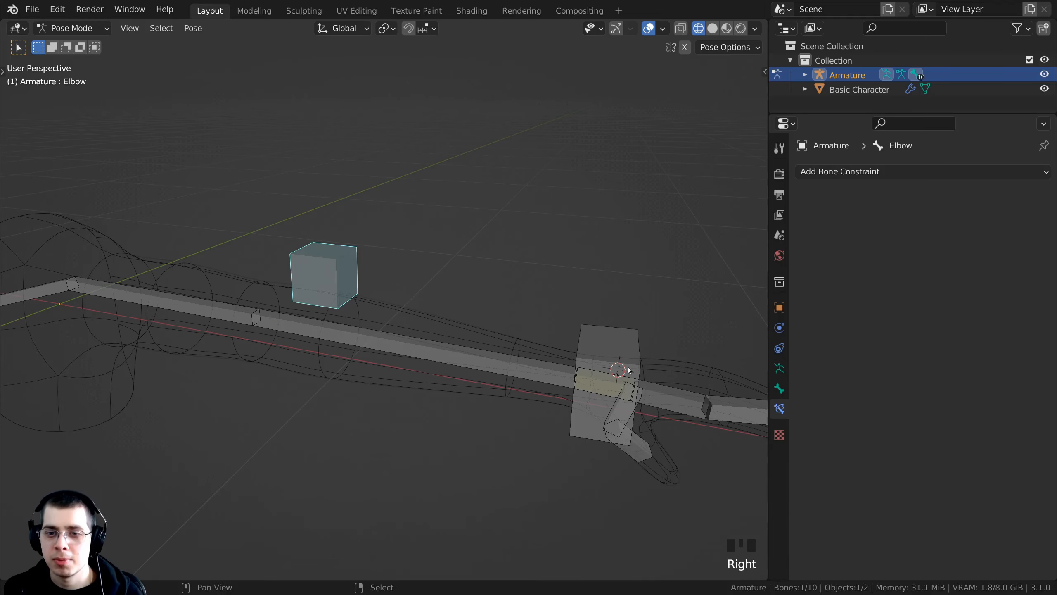
shift+middle_drag(566, 366, 531, 348)
right_click(546, 355)
right_click(549, 352)
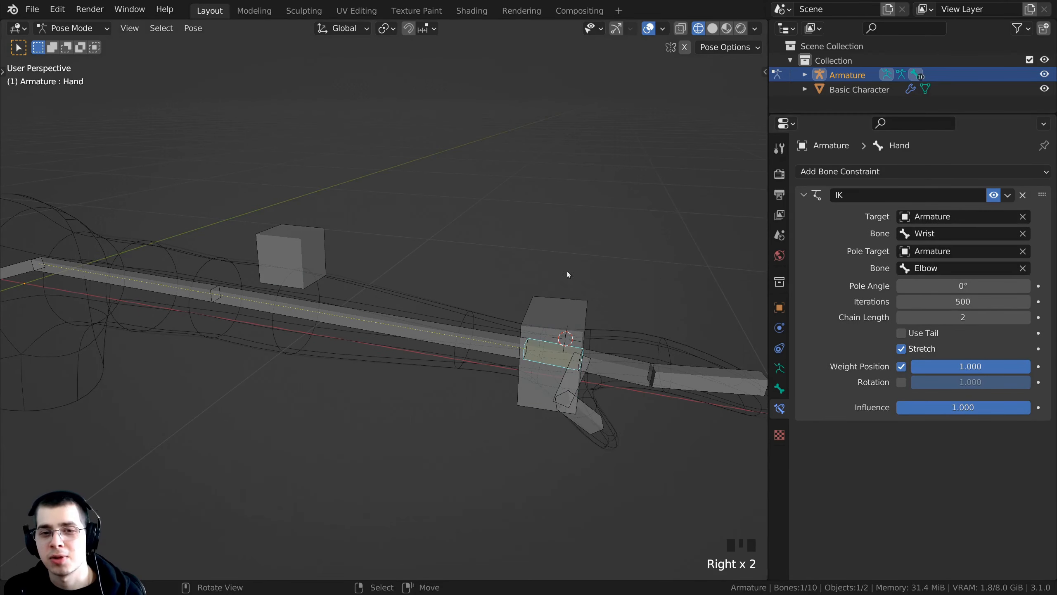
middle_drag(568, 276, 400, 309)
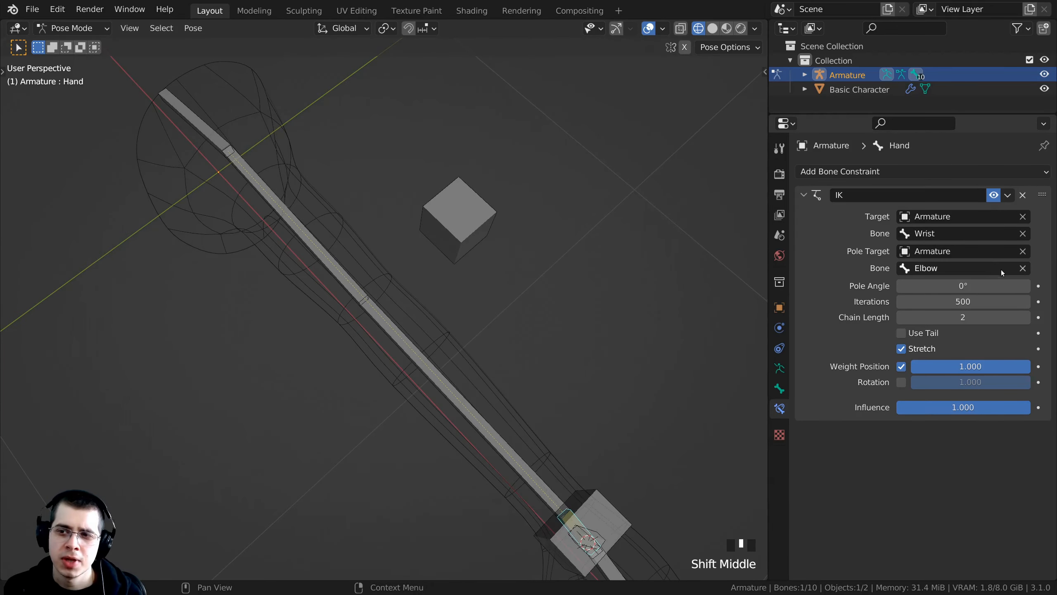
click(1022, 268)
scroll(402, 312, up, 1)
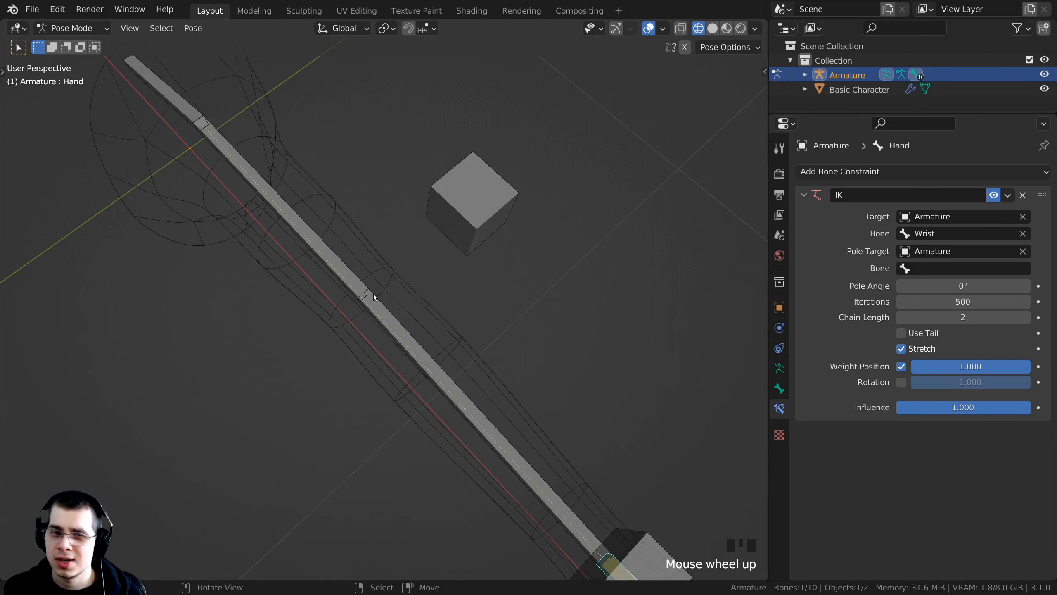
click(920, 268)
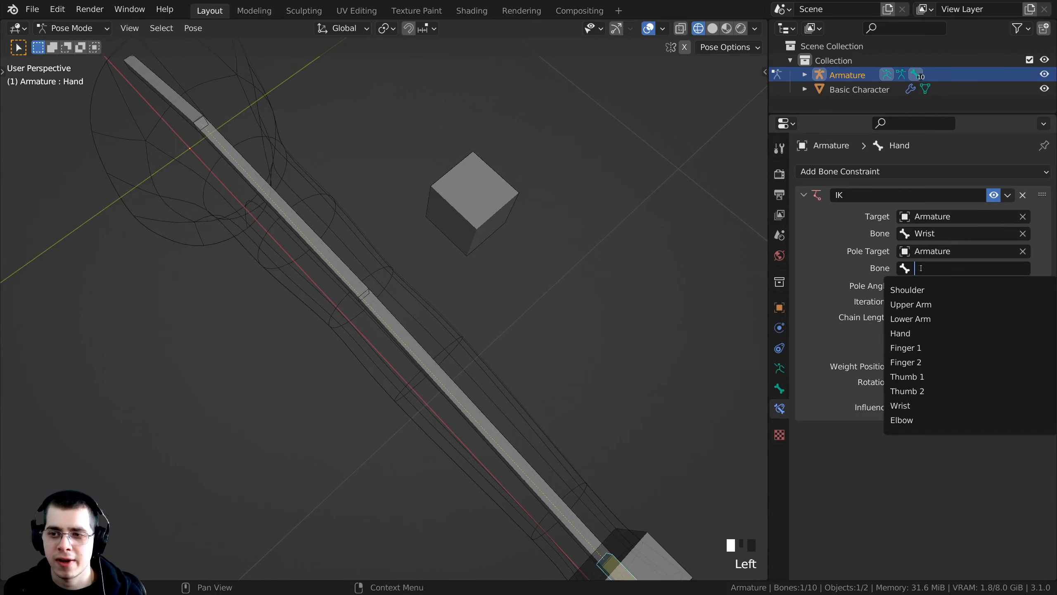
click(915, 419)
scroll(307, 286, up, 2)
scroll(368, 313, down, 1)
shift+middle_drag(368, 313, 350, 296)
scroll(283, 318, up, 1)
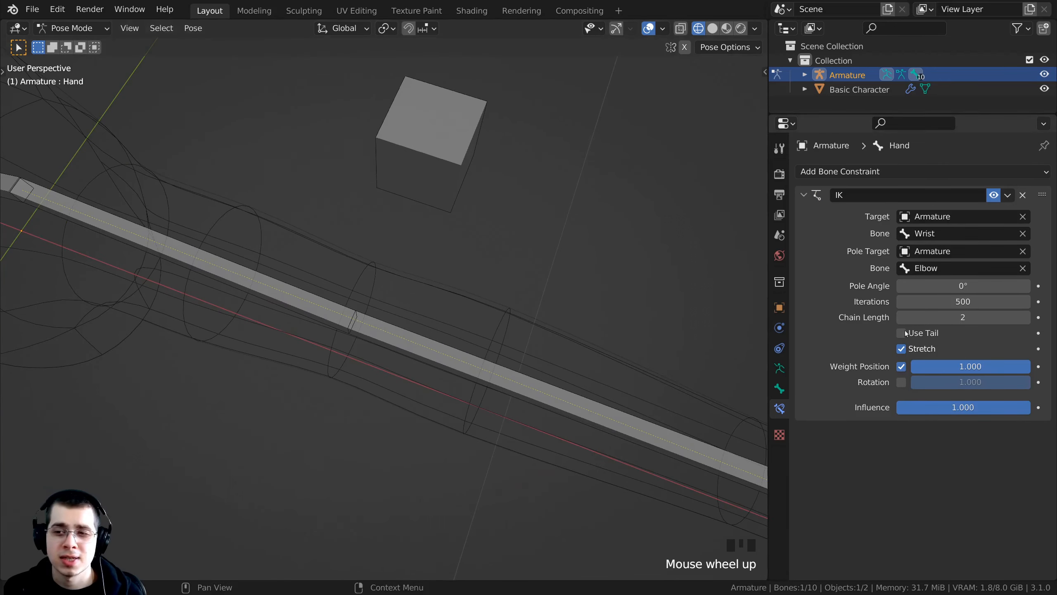
Try pole angles of 90° and -90° on the Hand bone's IK constraint to compare the arm's alignment.
drag(953, 285, 662, 293)
right_click(943, 290)
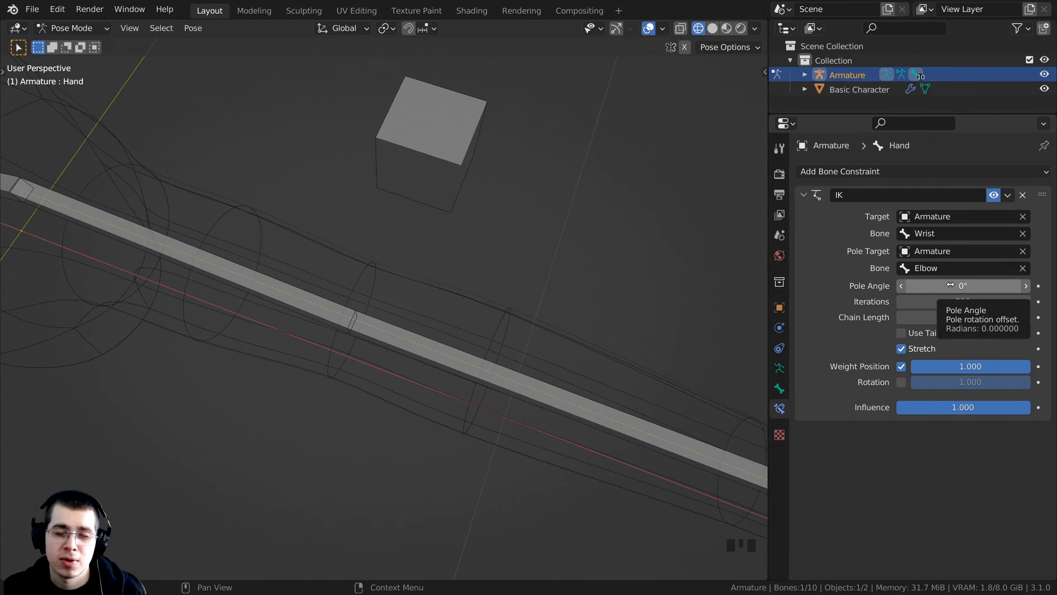
click(937, 284)
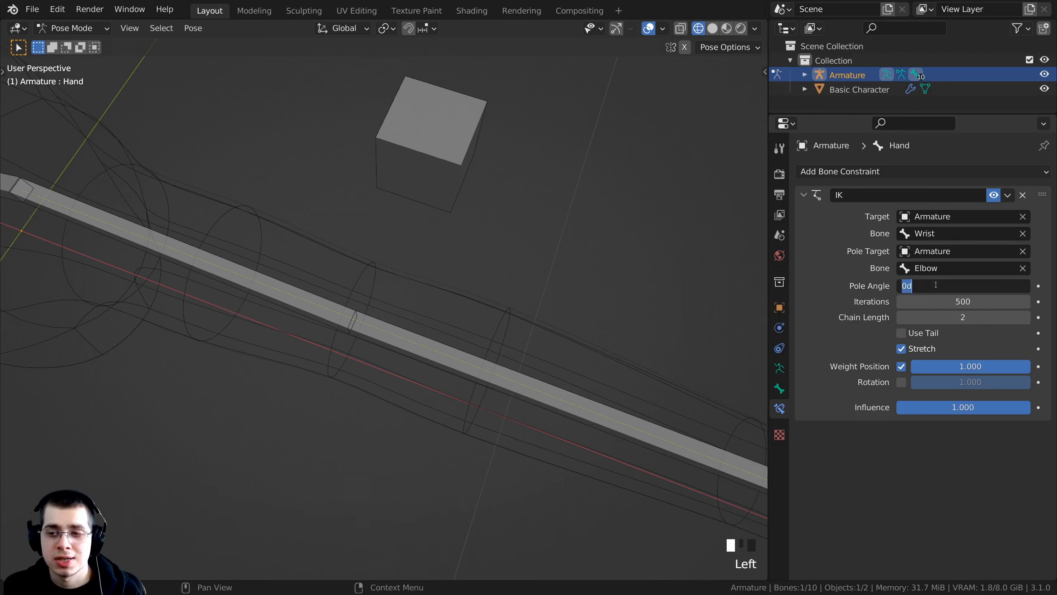
text(90)
key(Return)
click(952, 289)
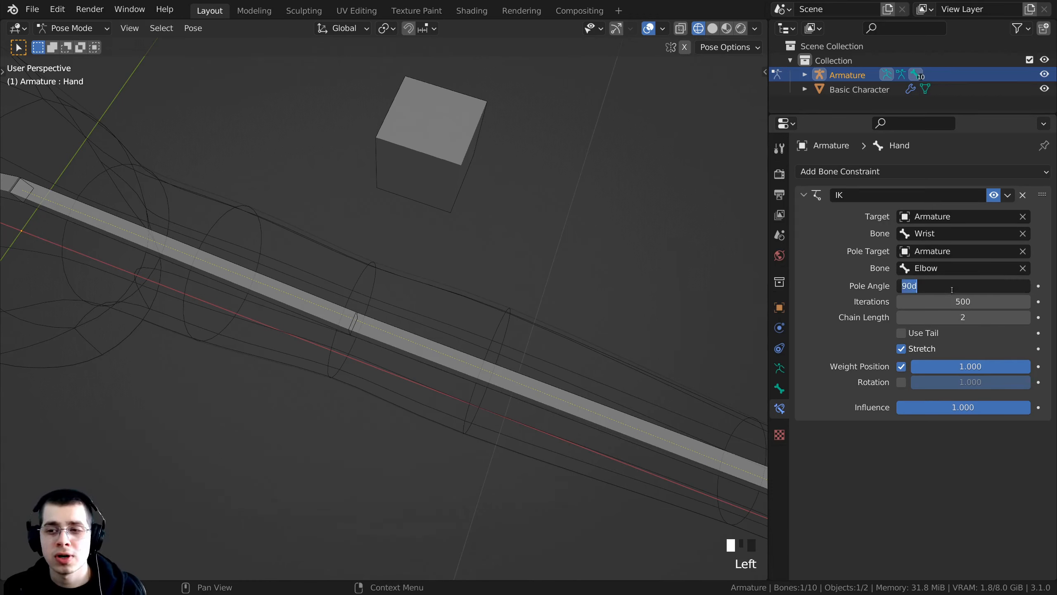
click(900, 288)
text(0)
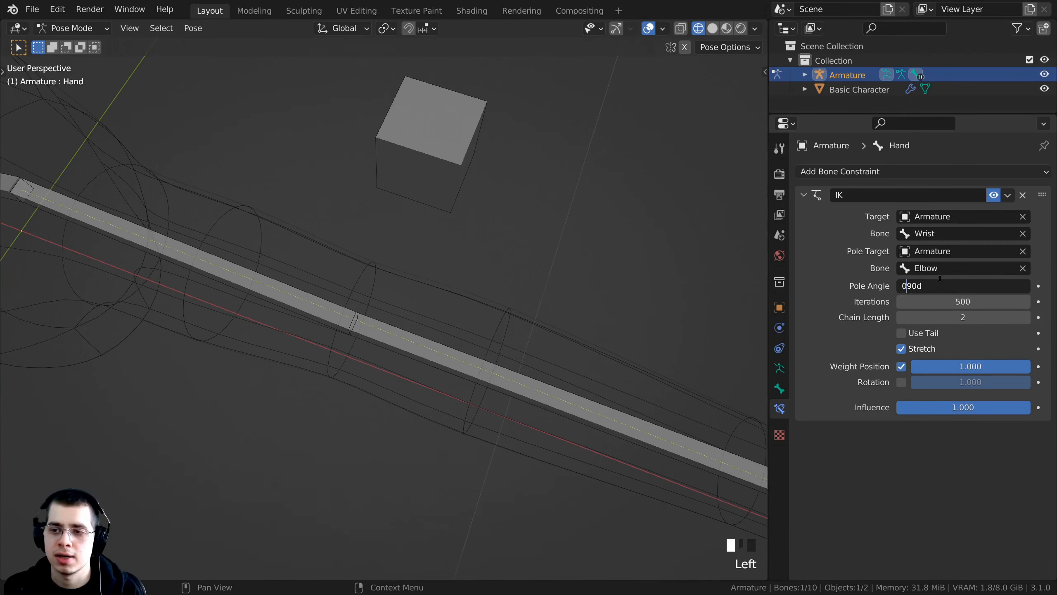
middle_drag(485, 391, 453, 407)
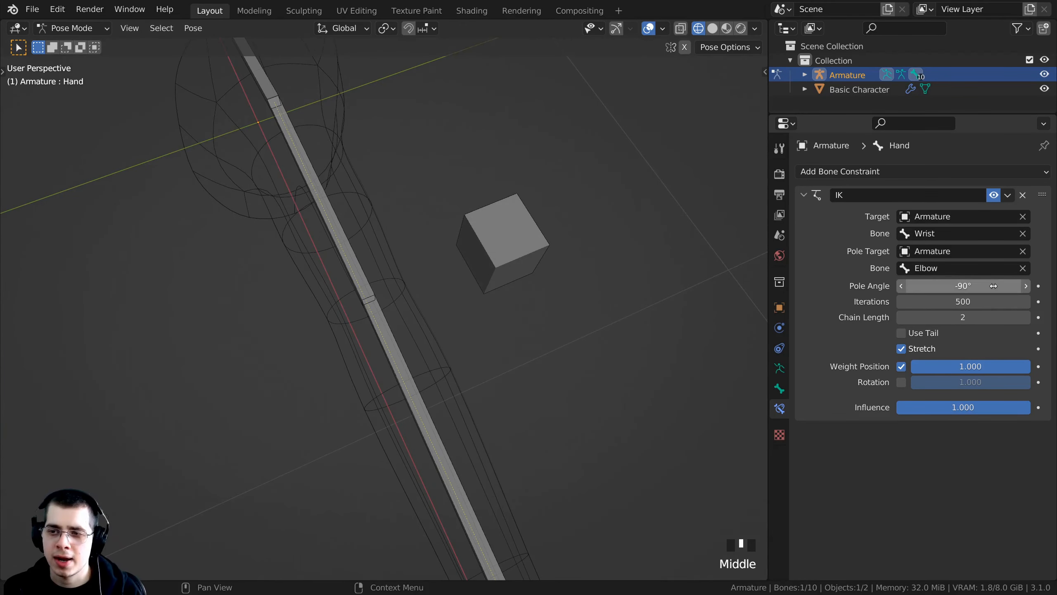
Set the pole angle of the Hand bone's IK constraint back to 90° and check the elbow joint.
click(965, 285)
text(90)
key(Return)
shift+middle_drag(417, 291, 396, 347)
scroll(419, 317, up, 4)
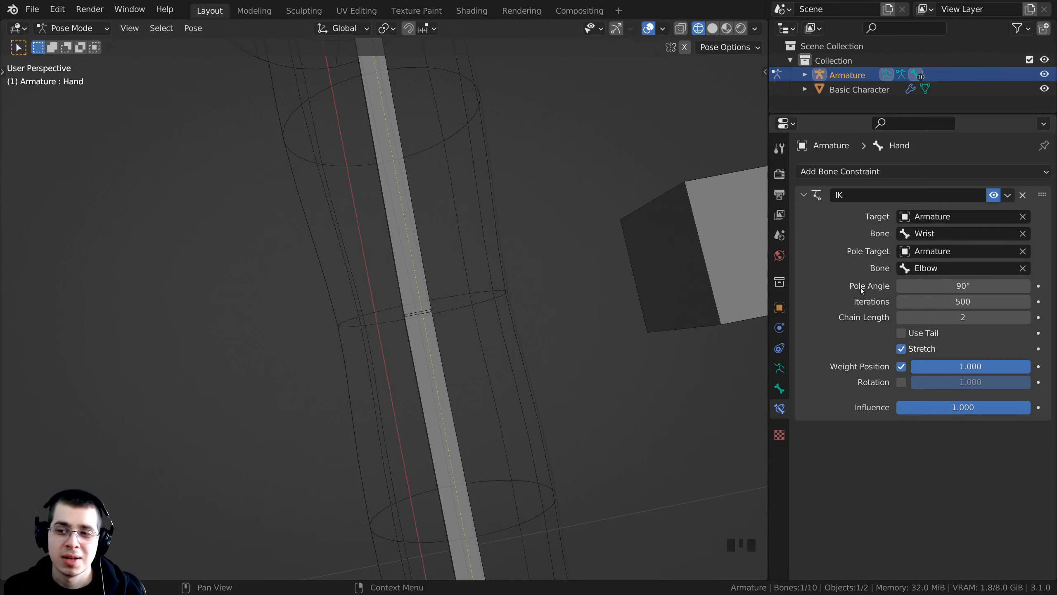
Set the pole angle of the Hand bone's IK constraint to -90° so the arm bones align with the mesh.
mouse_move(940, 289)
mouse_down()
mouse_move(1024, 289)
mouse_move(944, 287)
mouse_up()
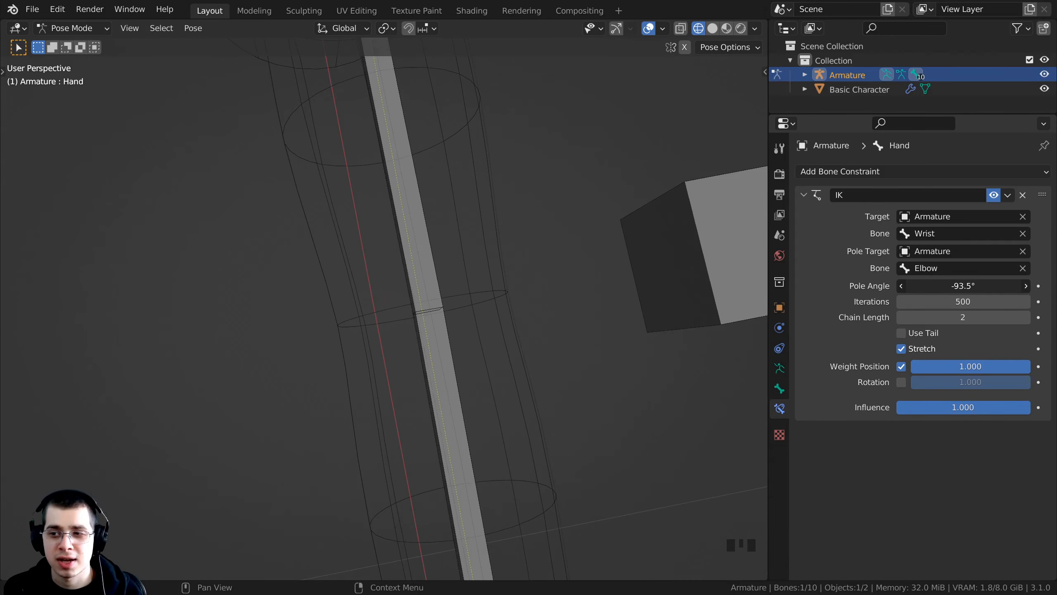
click(944, 287)
text(-90)
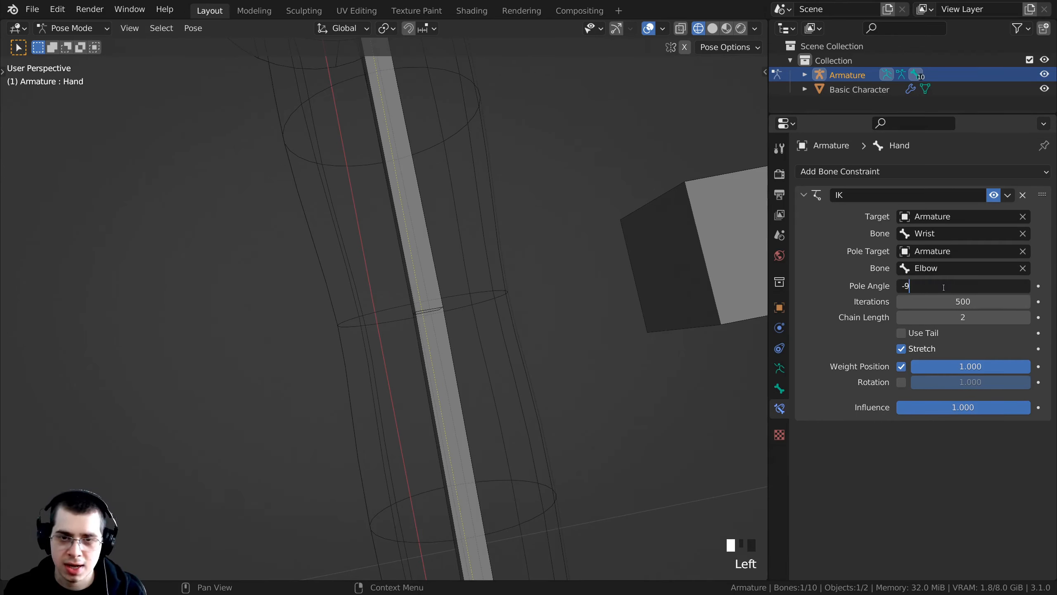
key(Return)
scroll(481, 334, down, 3)
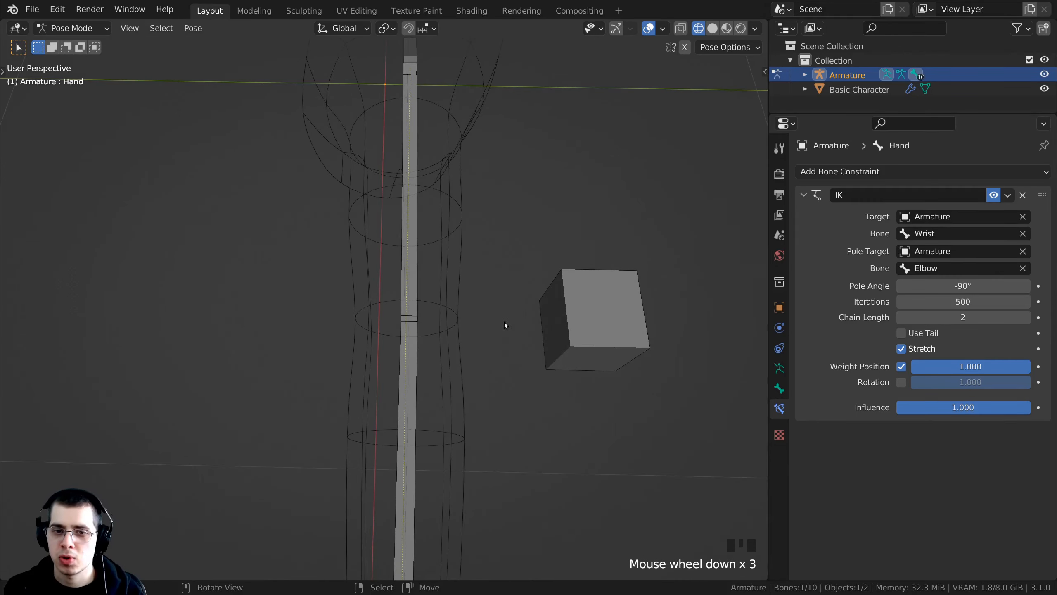
drag(940, 285, 908, 286)
right_click(909, 286)
middle_drag(406, 338, 361, 319)
scroll(388, 332, up, 2)
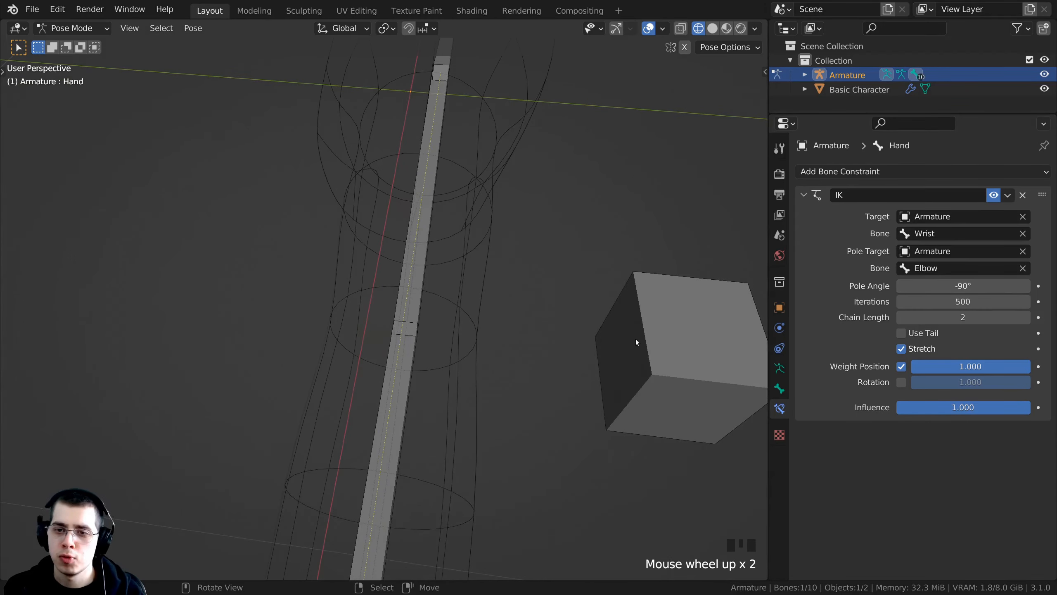
Move the Wrist control bone toward the shoulder to test how the arm bends.
right_click(635, 357)
middle_drag(443, 338, 387, 149)
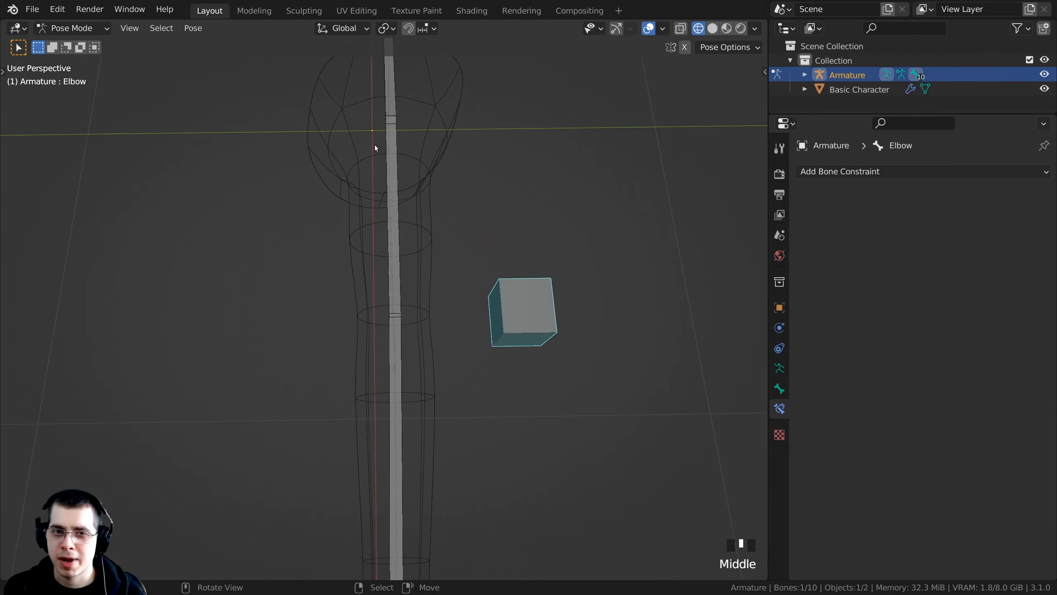
scroll(537, 268, up, 2)
scroll(517, 293, down, 2)
middle_drag(512, 300, 595, 339)
scroll(599, 341, up, 2)
right_click(605, 343)
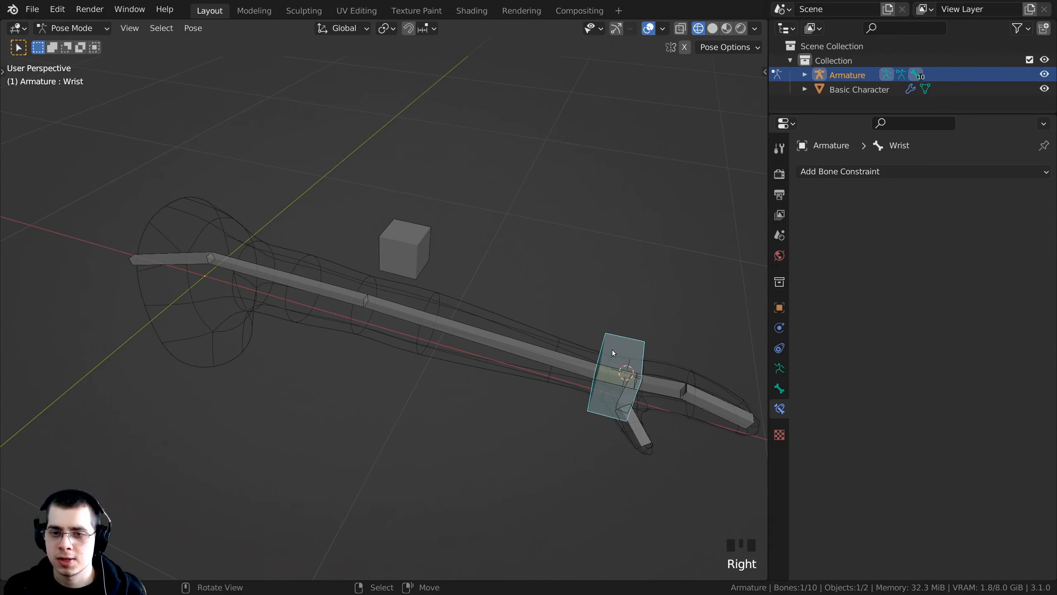
key(g)
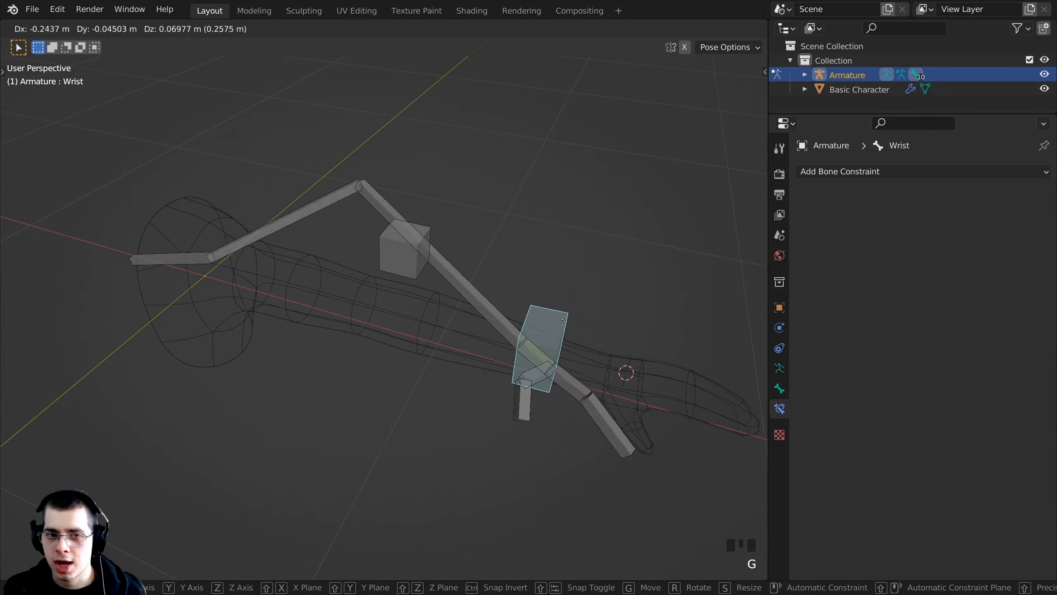
click(517, 358)
Move the Elbow control bone sideways to test how the arm's bend follows the pole target.
middle_drag(516, 358, 506, 304)
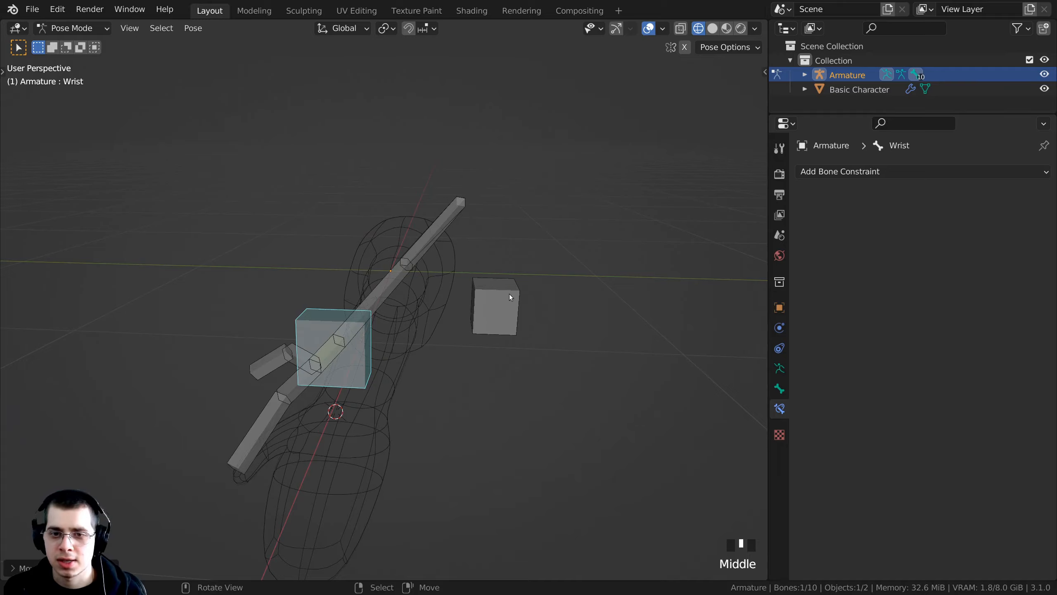
right_click(511, 297)
key(g)
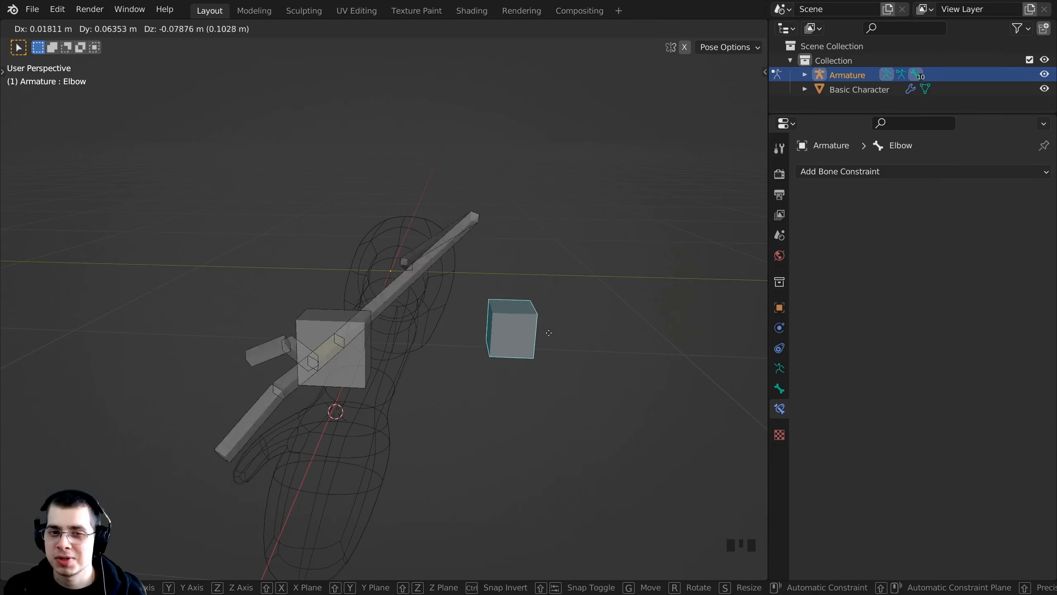
click(571, 321)
Clear the pose location of all bones in the armature.
middle_drag(570, 322, 256, 224)
key(a)
key(a)
key(a)
middle_drag(371, 216, 393, 220)
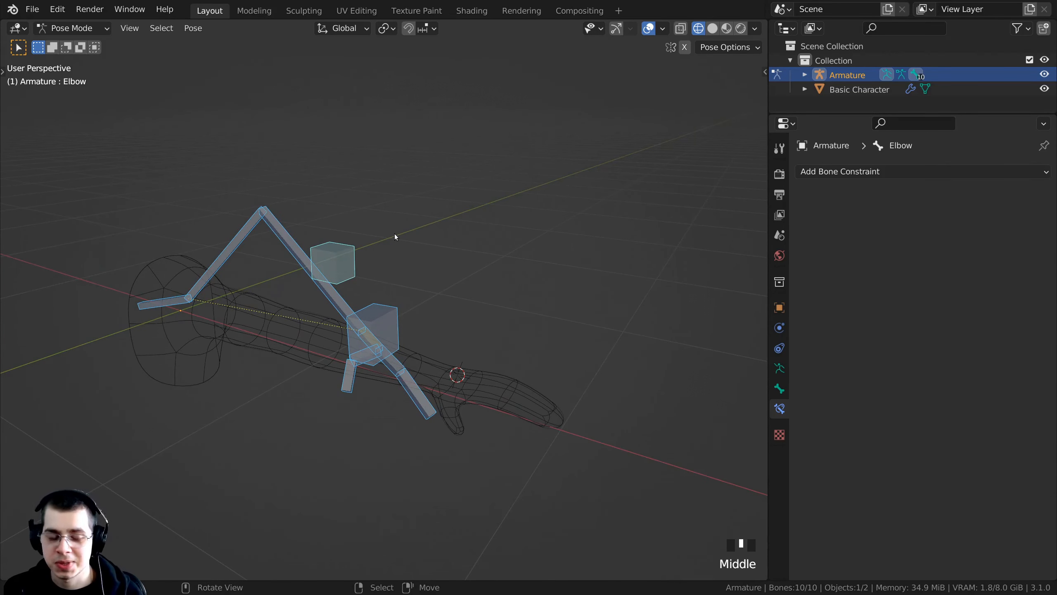
key(alt)
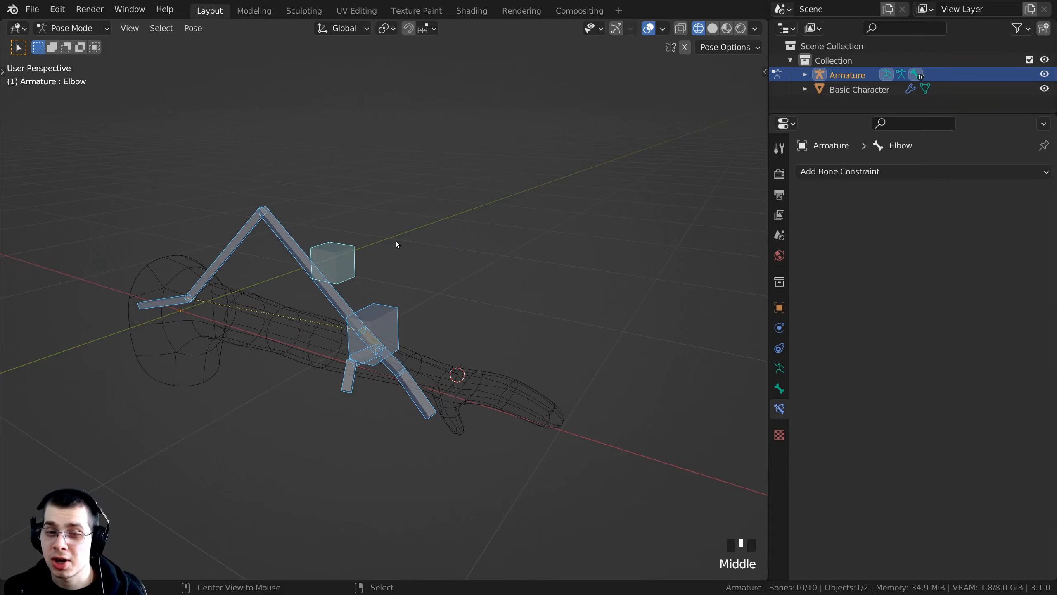
key(alt+g)
scroll(345, 329, up, 2)
middle_drag(345, 328, 385, 446)
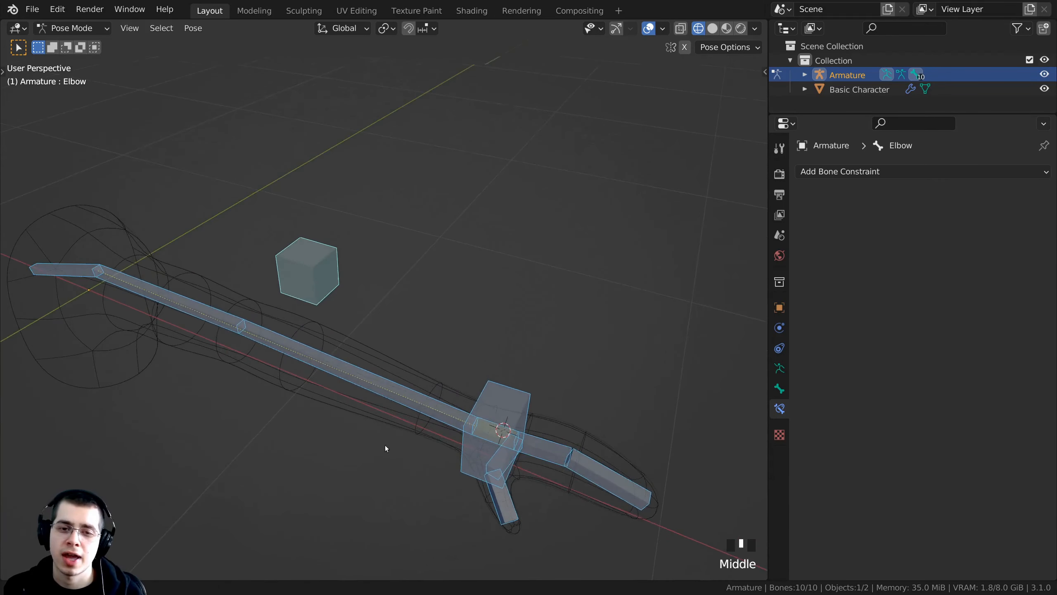
right_click(504, 394)
key(g)
right_click(456, 375)
scroll(256, 352, down, 3)
shift+middle_drag(139, 365, 148, 360)
shift+middle_drag(418, 405, 315, 337)
key(a)
shift+middle_drag(393, 418, 433, 367)
scroll(378, 416, up, 1)
scroll(454, 416, down, 1)
shift+middle_drag(460, 423, 452, 416)
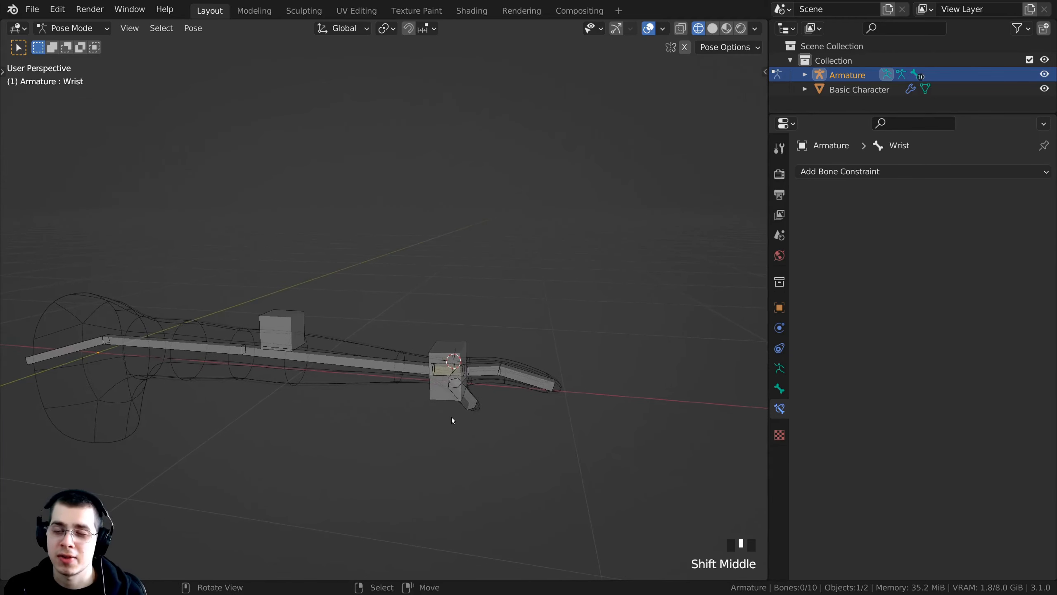
Try rotating the Wrist control bone to check whether the Hand bone follows its rotation.
scroll(458, 408, up, 3)
right_click(478, 387)
scroll(499, 379, down, 3)
middle_drag(520, 372, 536, 306)
scroll(609, 329, up, 2)
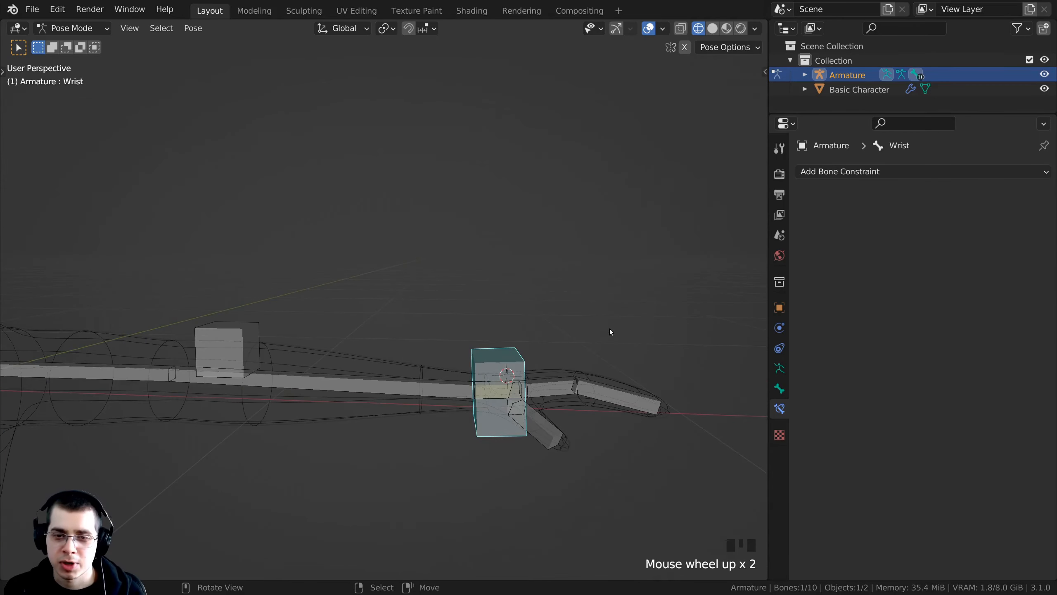
key(r)
key(r)
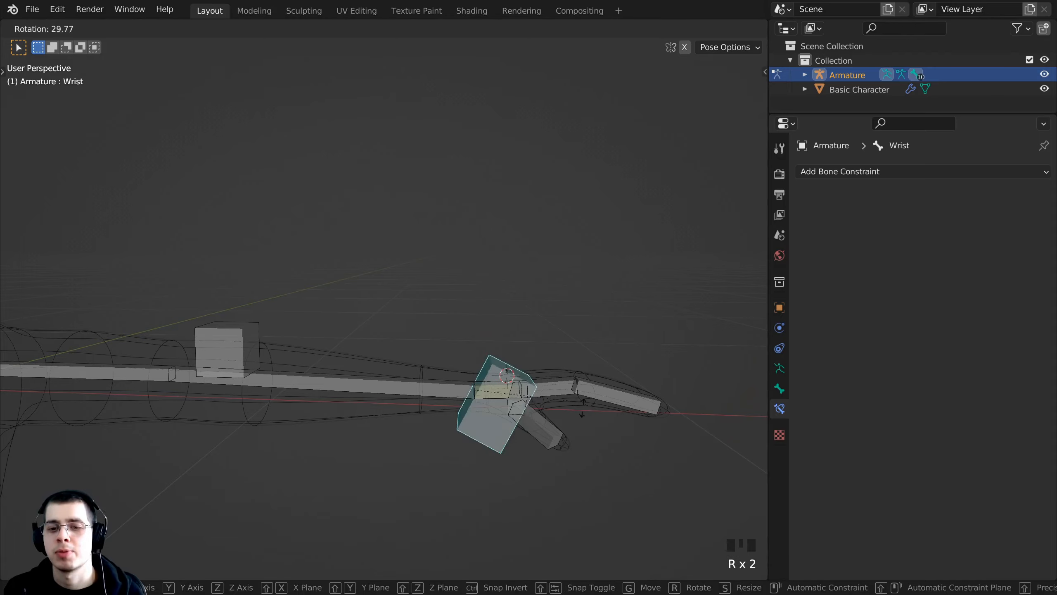
key(r)
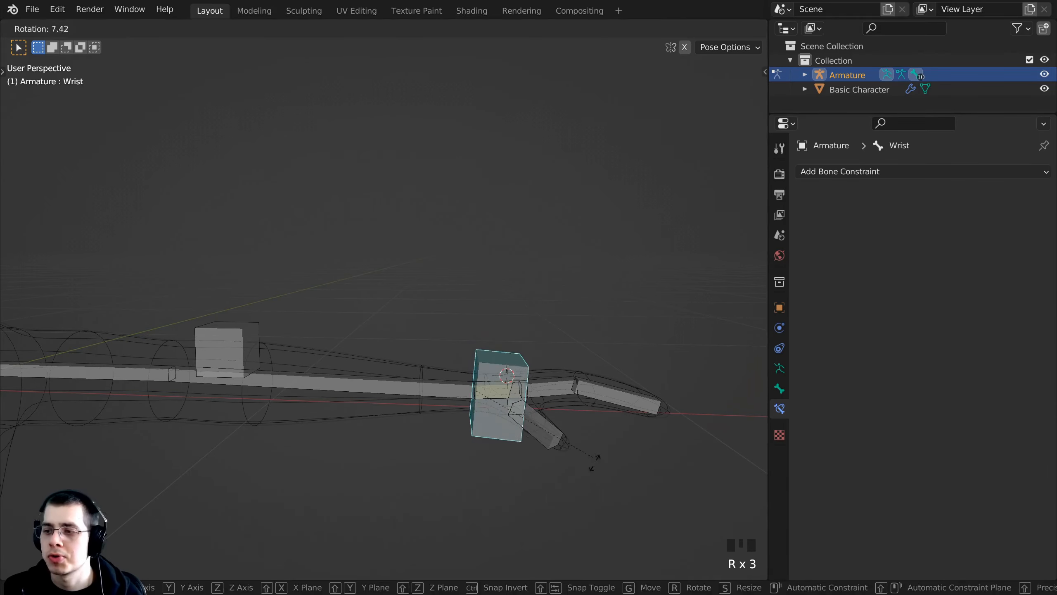
click(552, 414)
Try rotating the Hand bone directly to test how the hand and fingers turn.
scroll(552, 414, down, 2)
middle_drag(520, 411, 433, 395)
scroll(450, 405, up, 2)
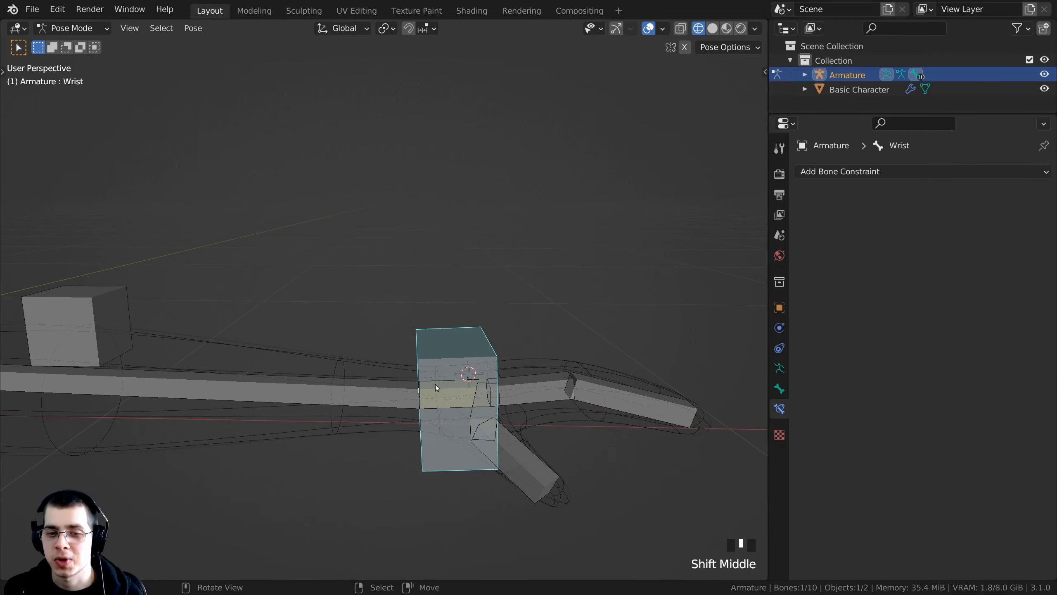
right_click(456, 387)
scroll(475, 373, up, 1)
key(r)
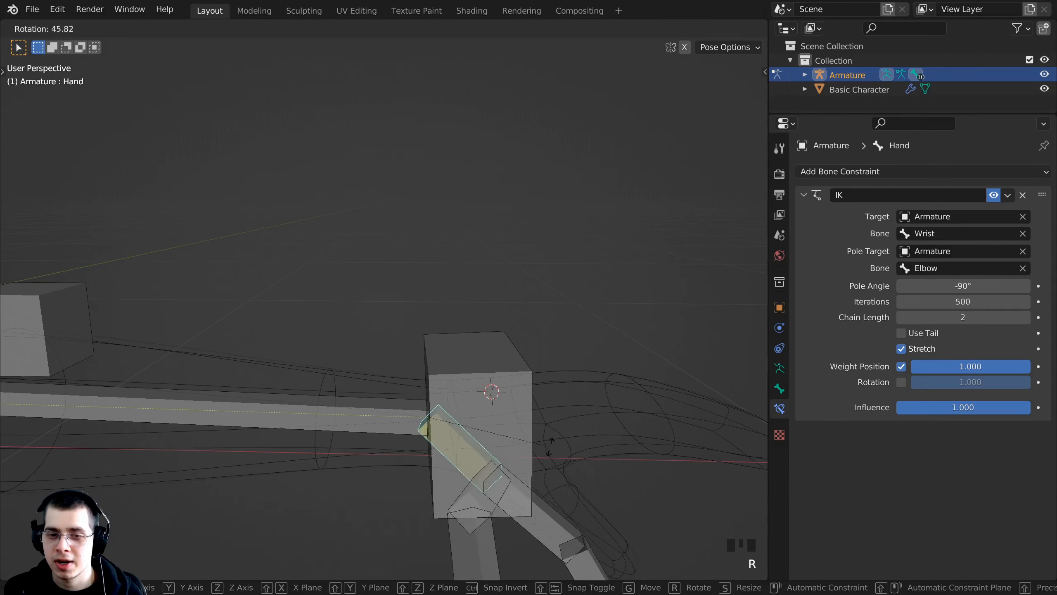
right_click(551, 447)
scroll(552, 447, up, 1)
scroll(439, 373, down, 3)
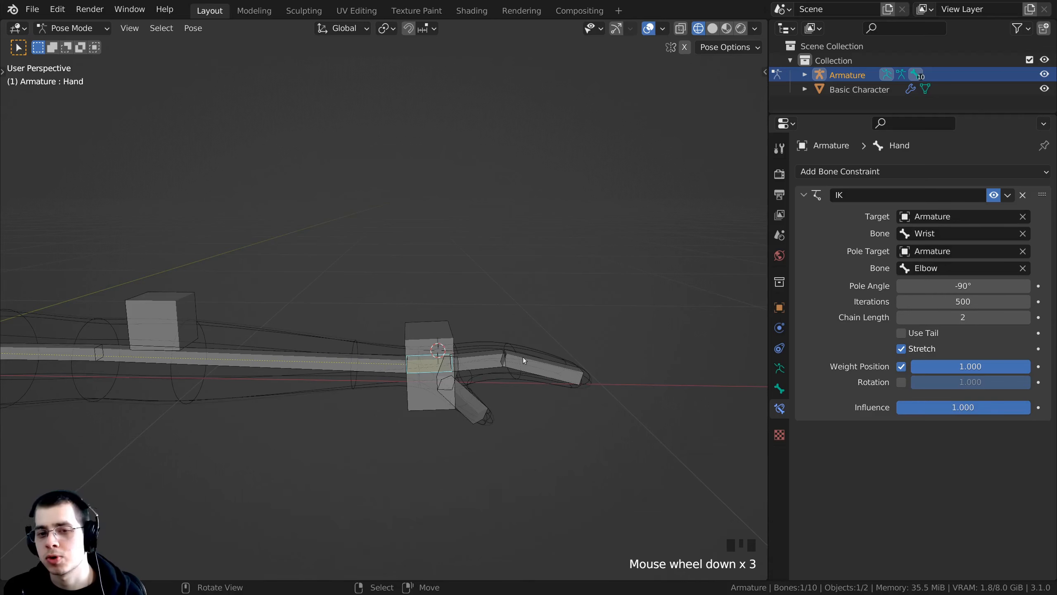
key(r)
right_click(511, 404)
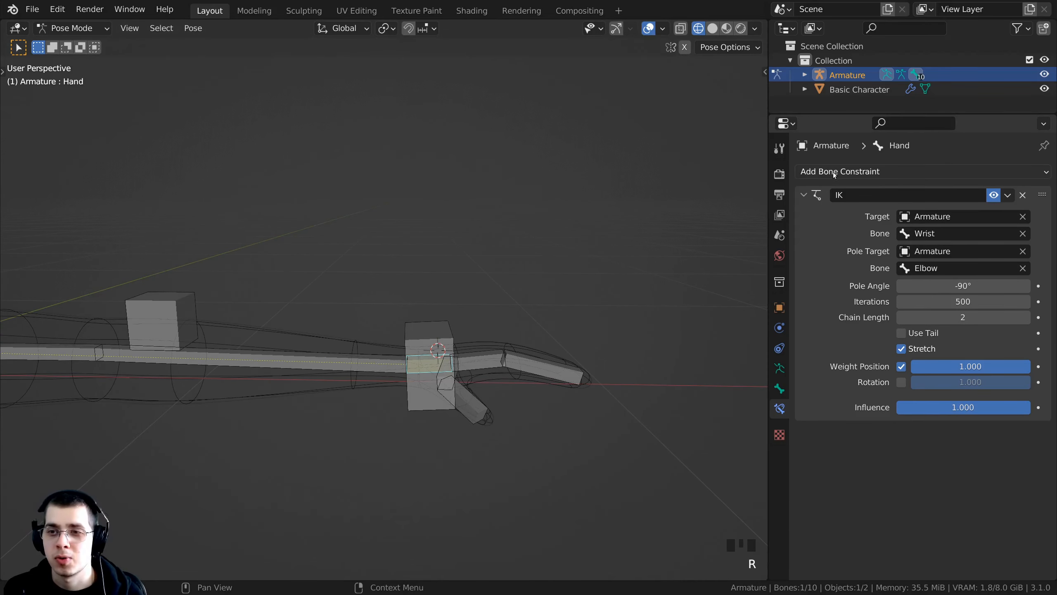
Add a Copy Rotation constraint to the Hand bone with Armature as target and Wrist as target bone.
click(818, 172)
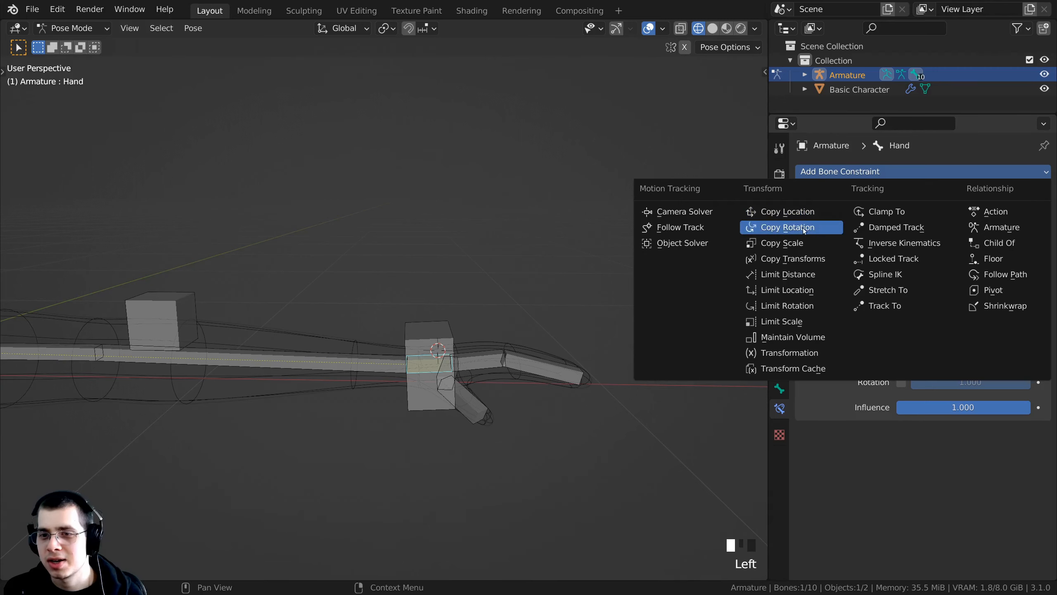
click(774, 230)
scroll(856, 288, down, 5)
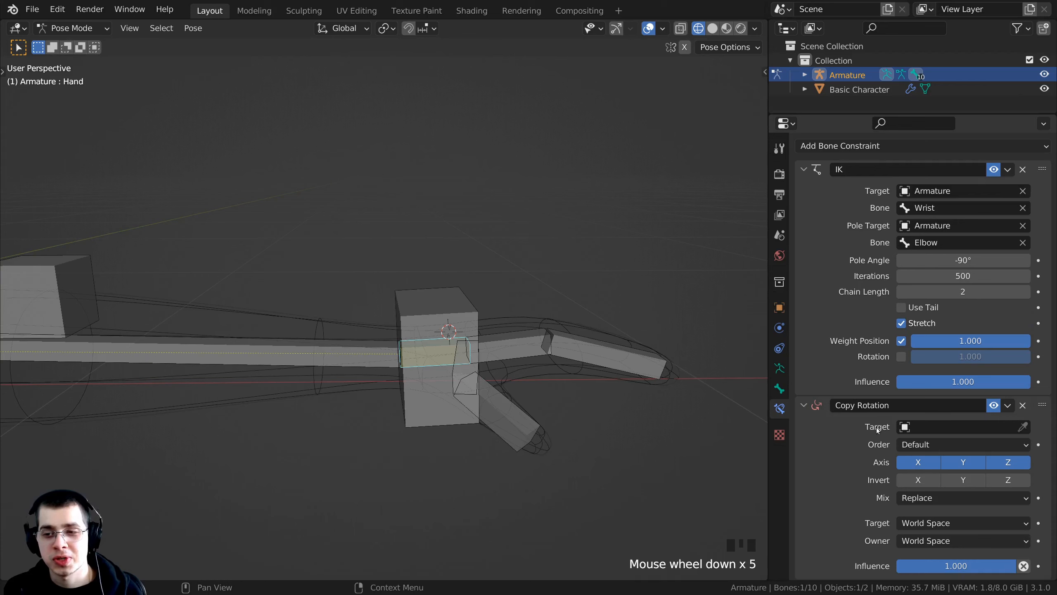
click(924, 425)
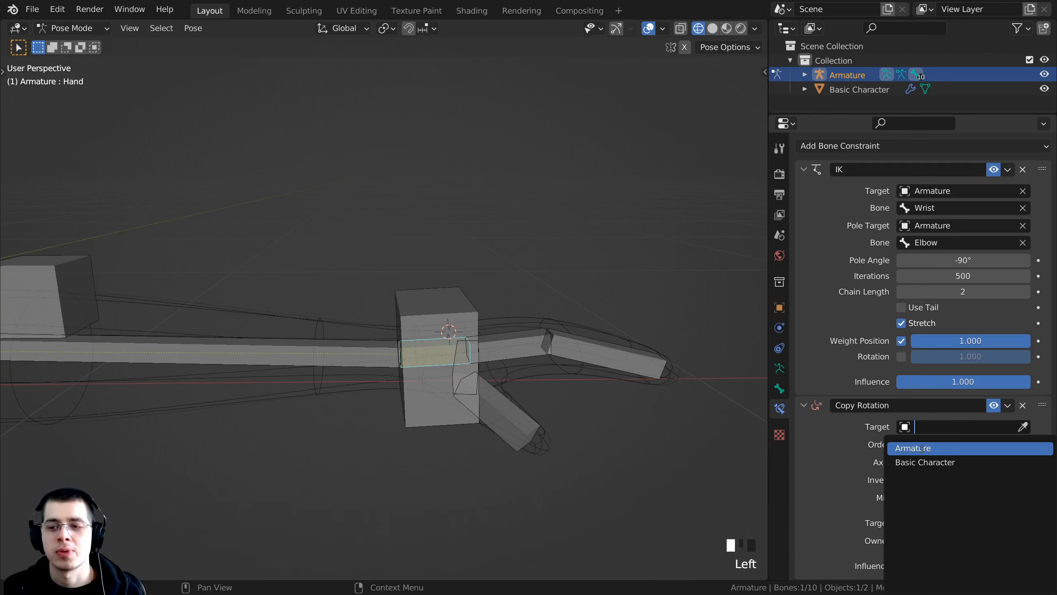
click(923, 449)
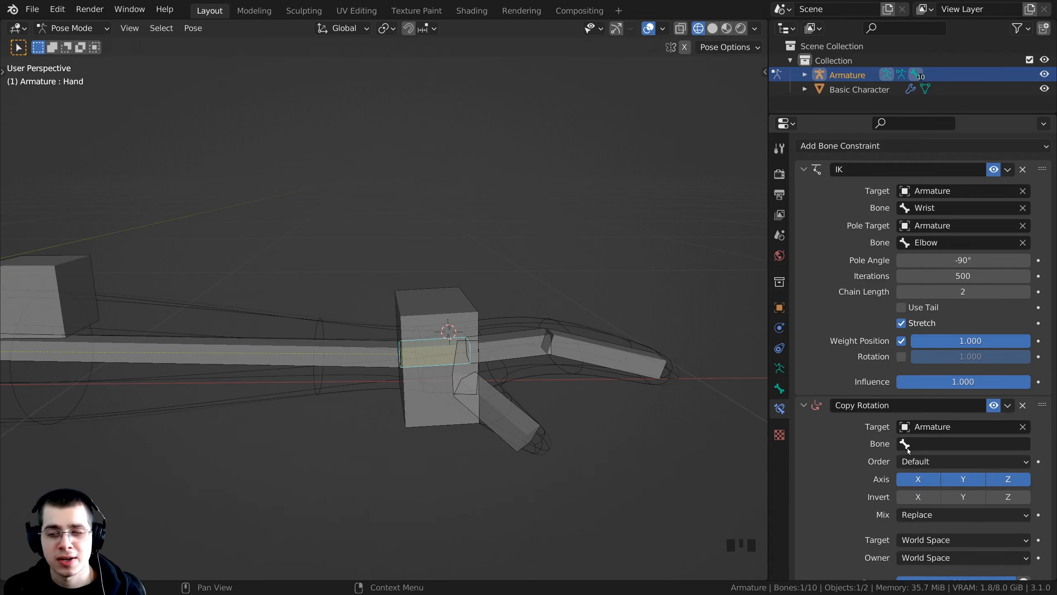
click(915, 444)
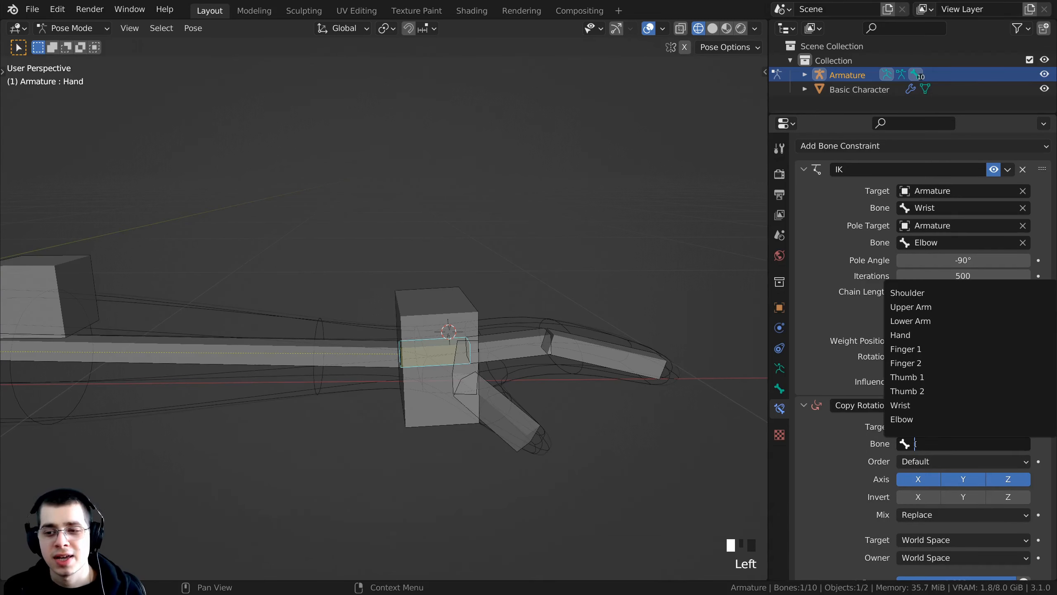
click(913, 406)
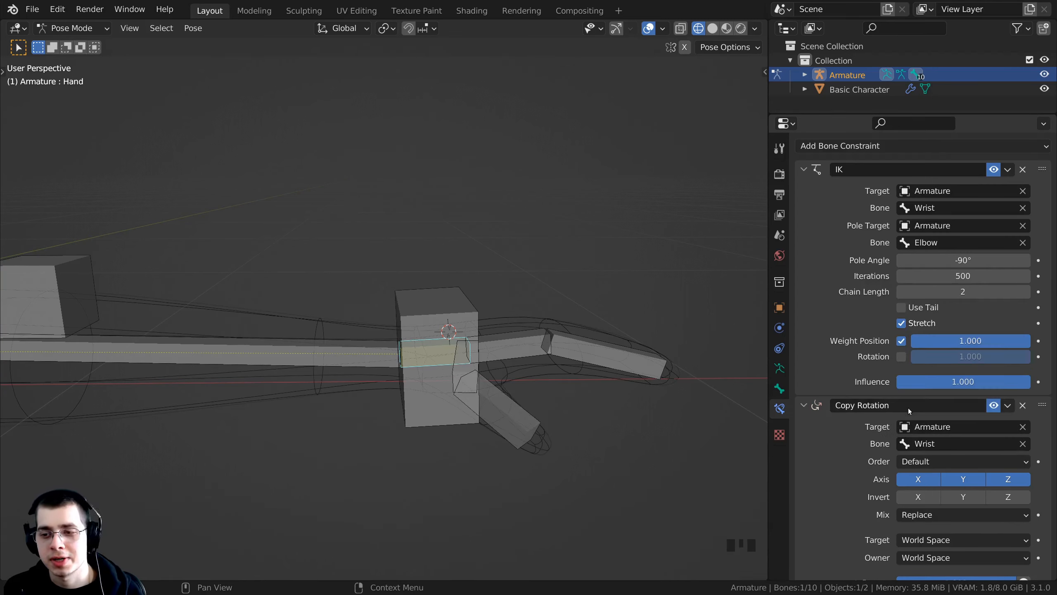
Try moving and rotating the Wrist control bone to check whether the Hand bone copies its rotation.
click(463, 307)
scroll(542, 305, down, 2)
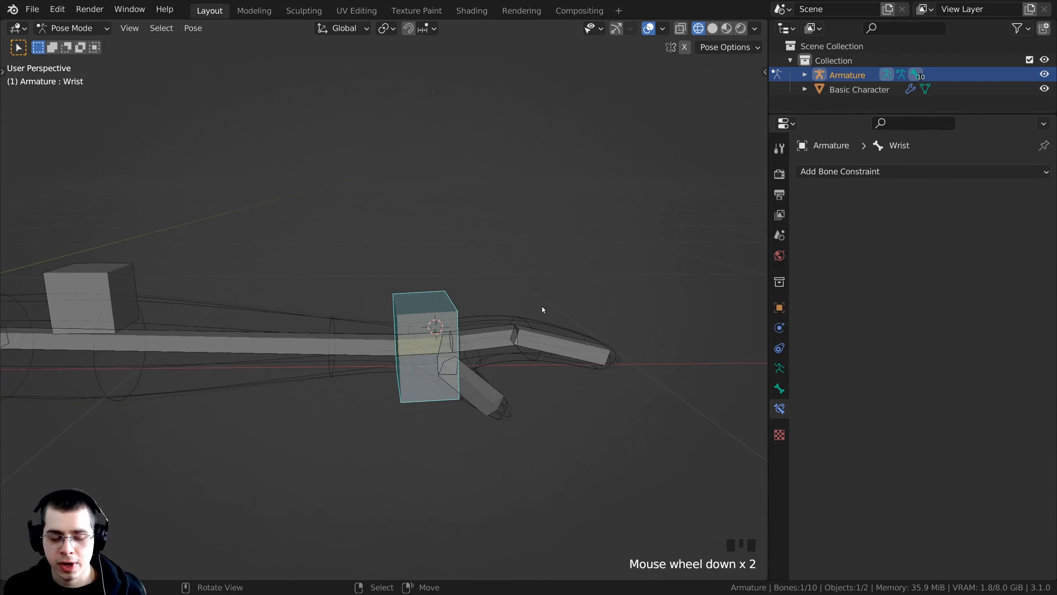
key(g)
click(426, 230)
shift+middle_drag(435, 246, 618, 373)
key(r)
click(524, 233)
middle_drag(525, 233, 479, 416)
key(g)
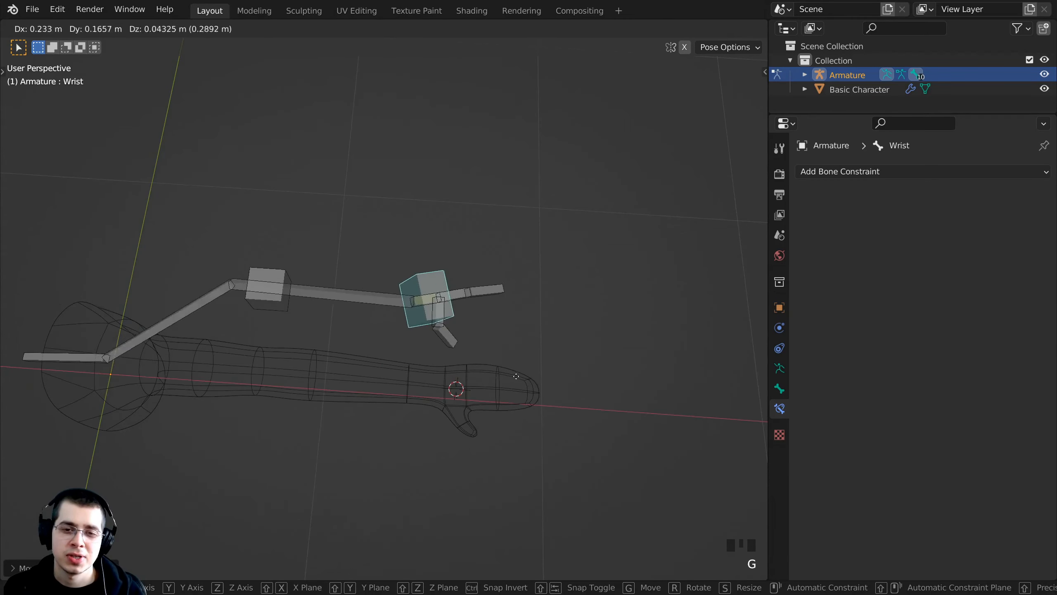
click(421, 449)
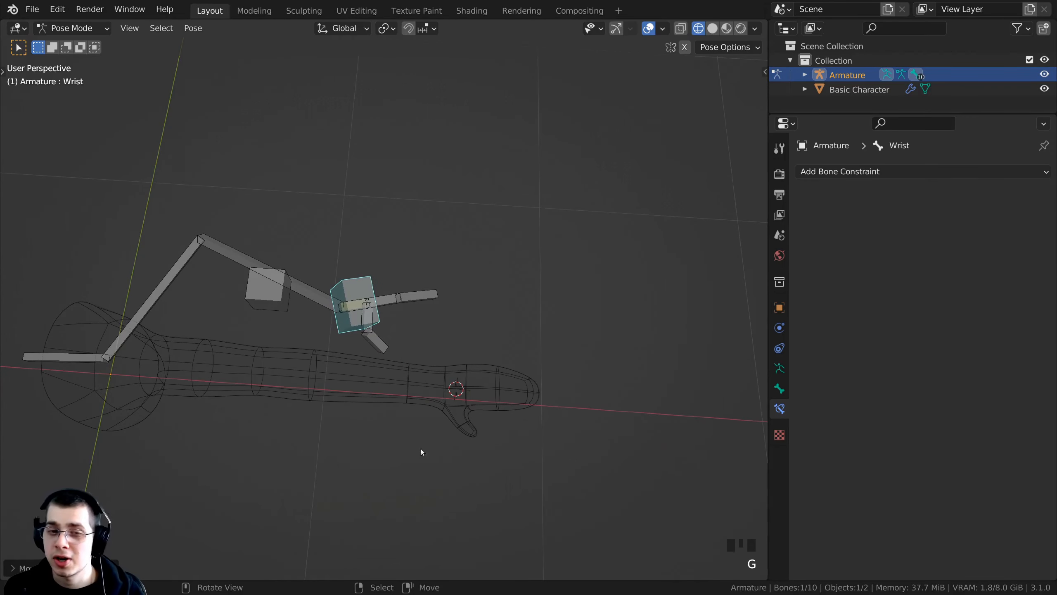
Rotate the Wrist control bone again and move it around above the arm to test the IK bend and hand orientation.
middle_drag(423, 422, 518, 136)
key(r)
click(466, 162)
middle_drag(465, 162, 461, 283)
key(g)
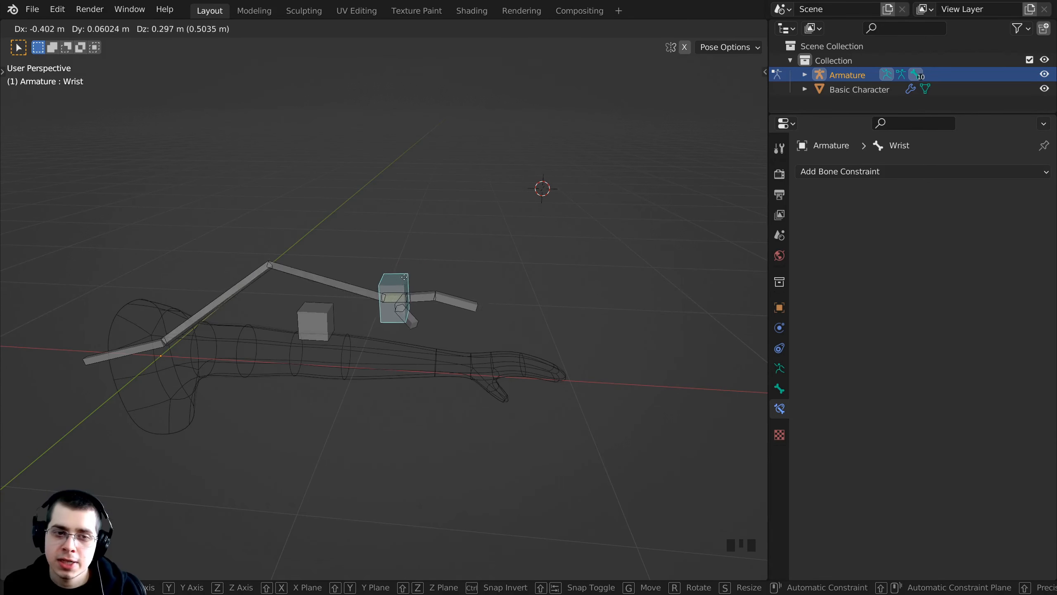
click(436, 297)
scroll(400, 379, up, 1)
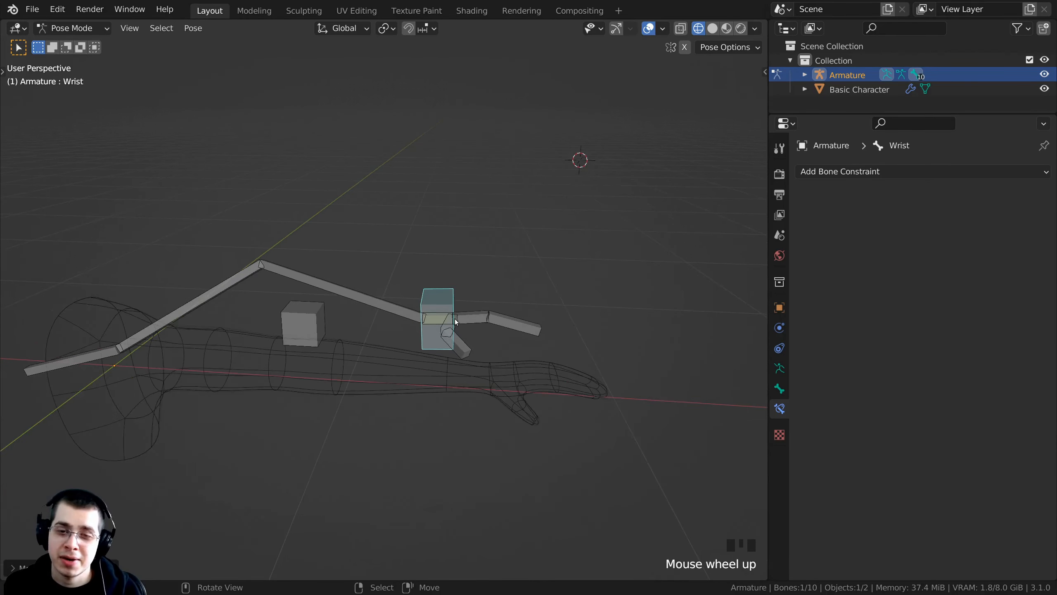
key(g)
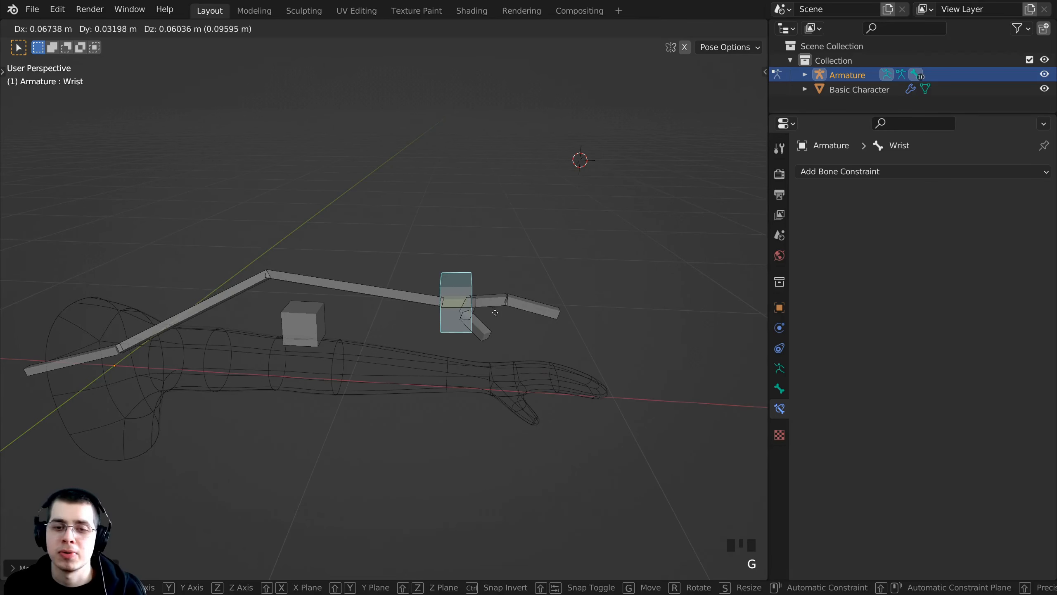
click(487, 311)
Clear the pose location of all bones and deselect them.
key(a)
key(alt+g)
key(a)
key(a)
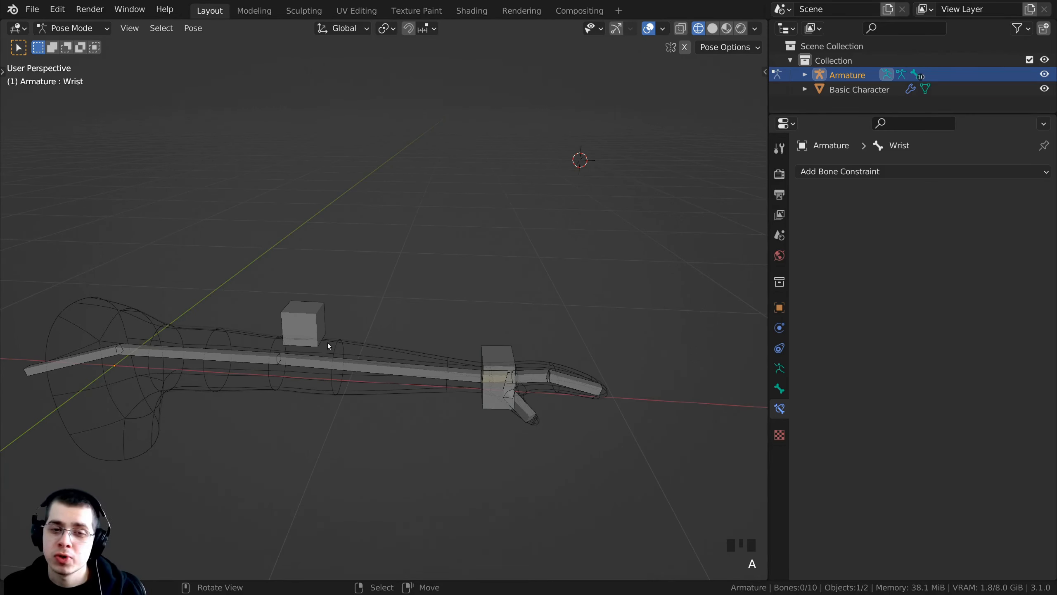
click(312, 319)
right_click(474, 346)
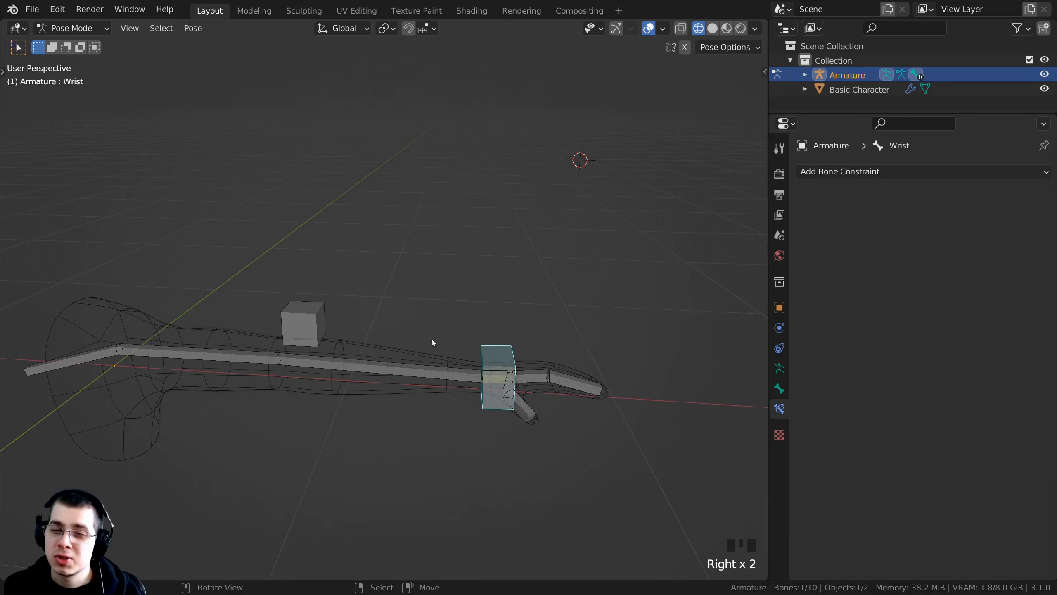
right_click(321, 325)
right_click(488, 353)
right_click(321, 319)
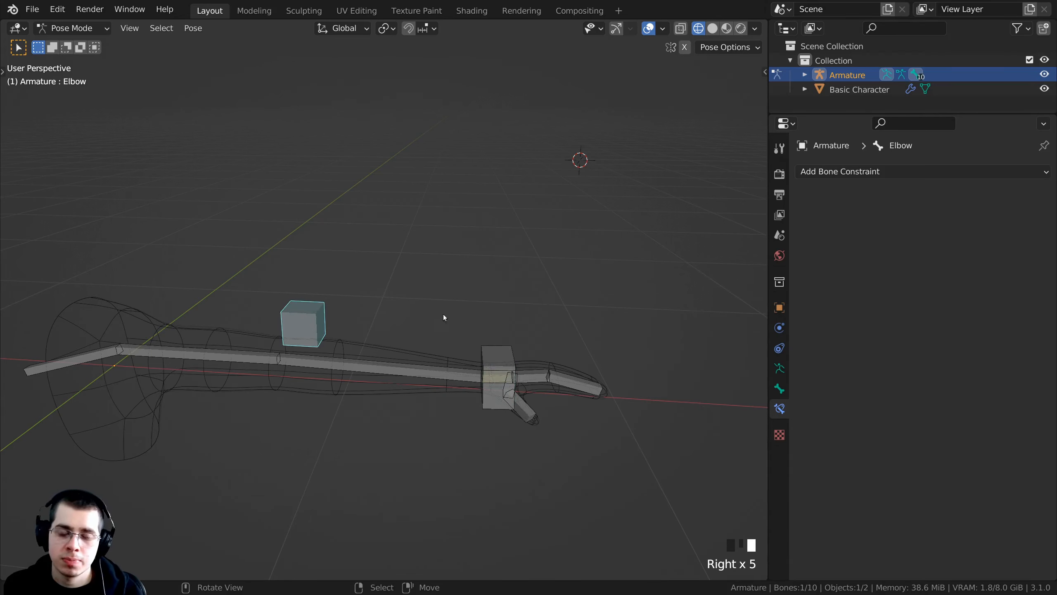
Turn off Deform for the Wrist and Elbow control bones.
right_click(499, 352)
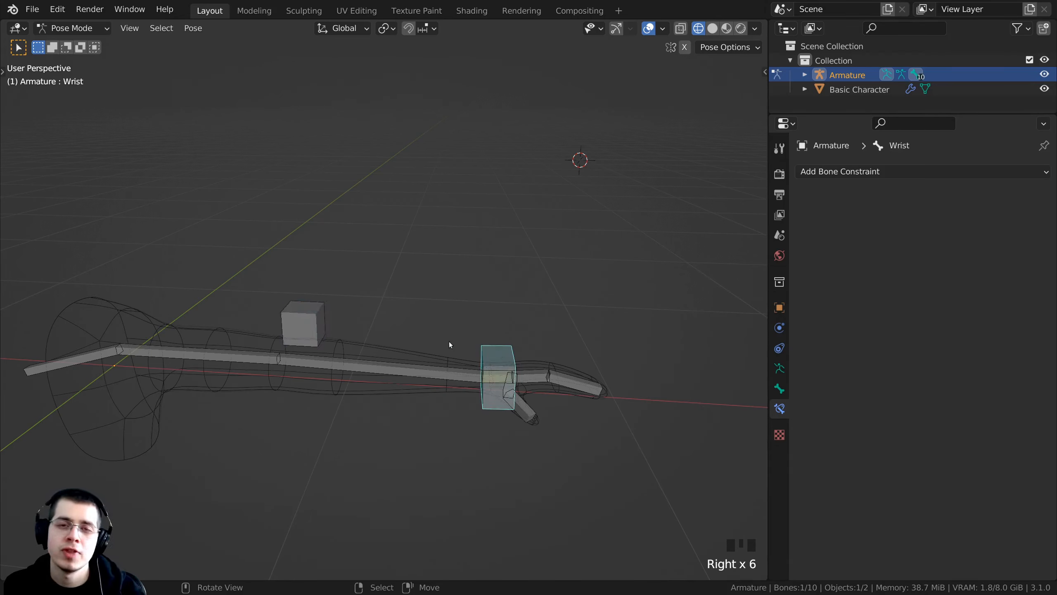
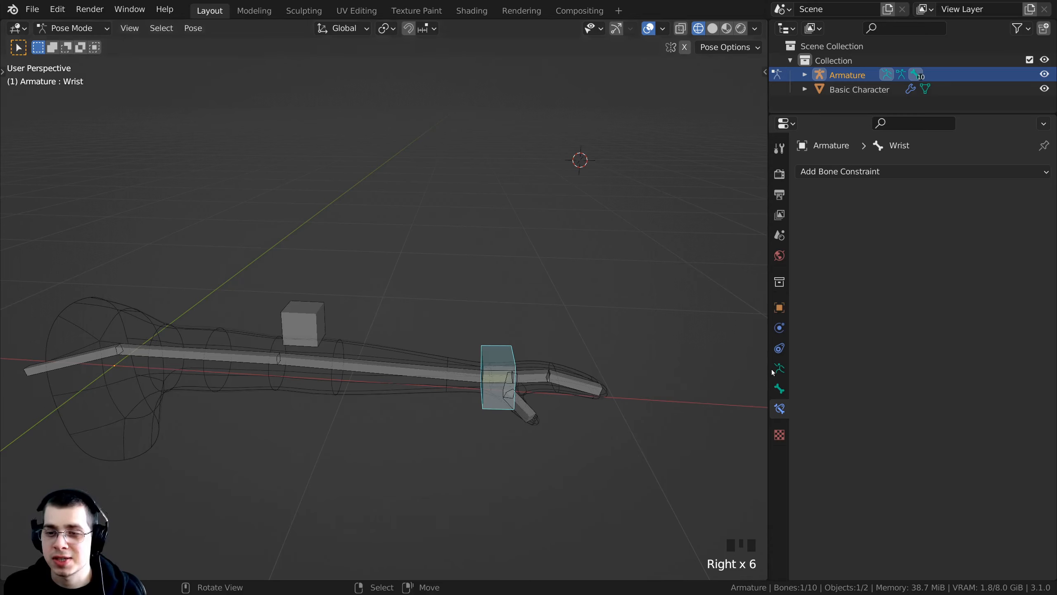
click(778, 389)
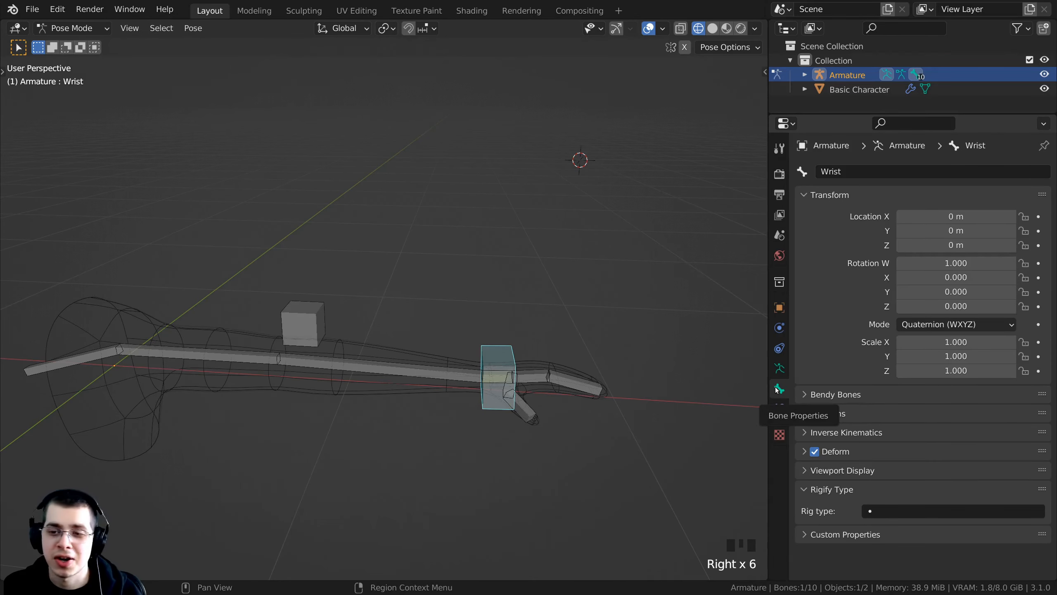
click(814, 451)
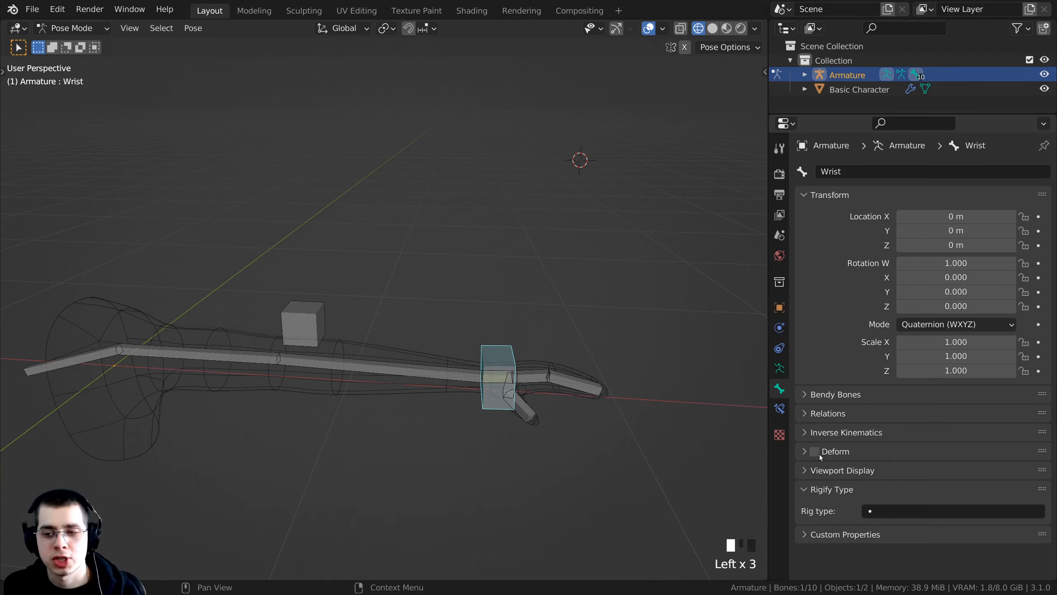
right_click(318, 320)
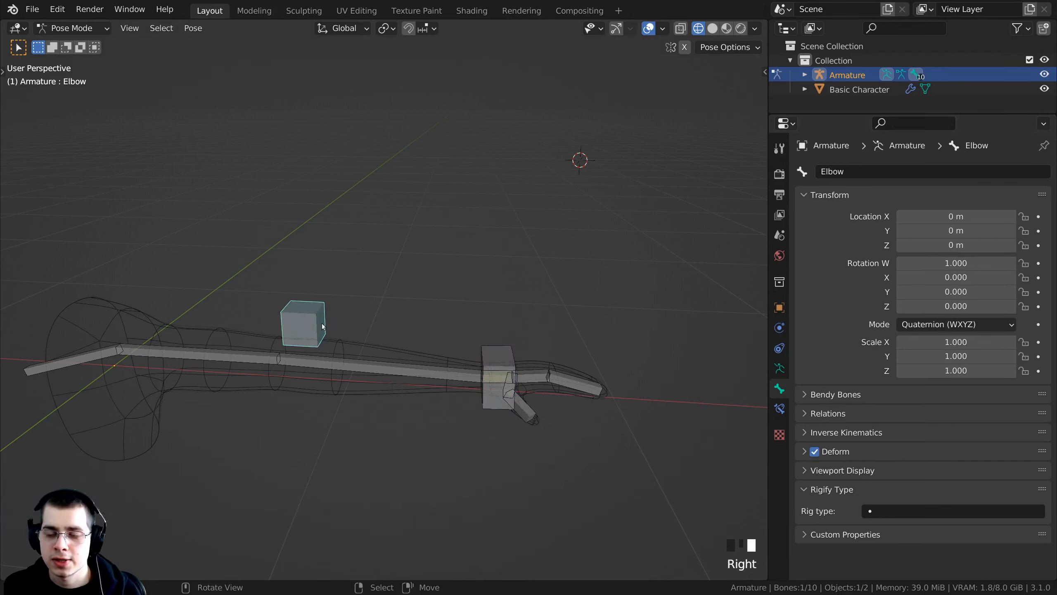
click(814, 451)
scroll(420, 352, up, 2)
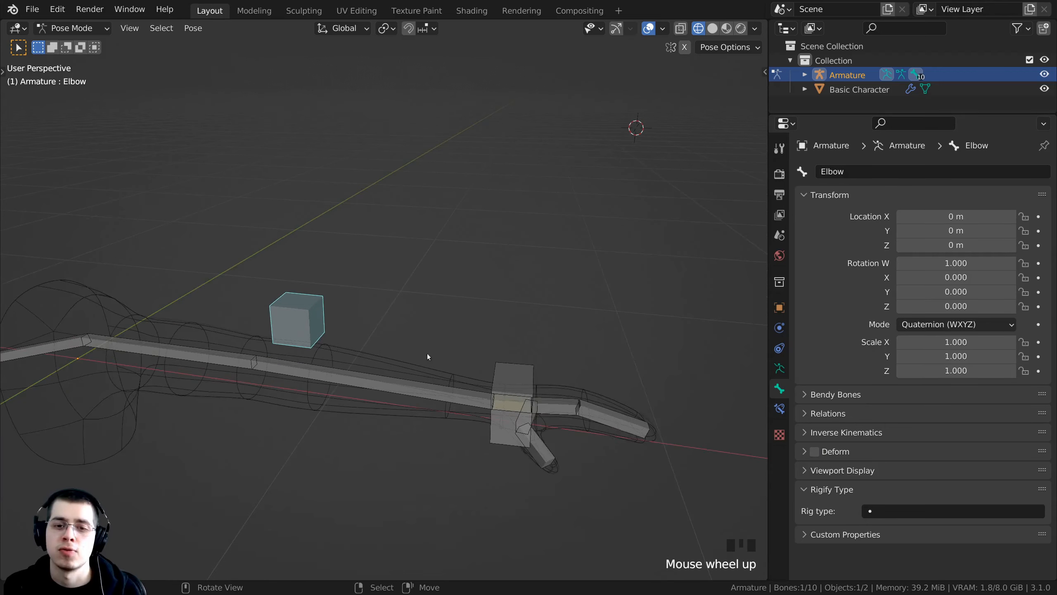
scroll(529, 363, down, 2)
right_click(488, 359)
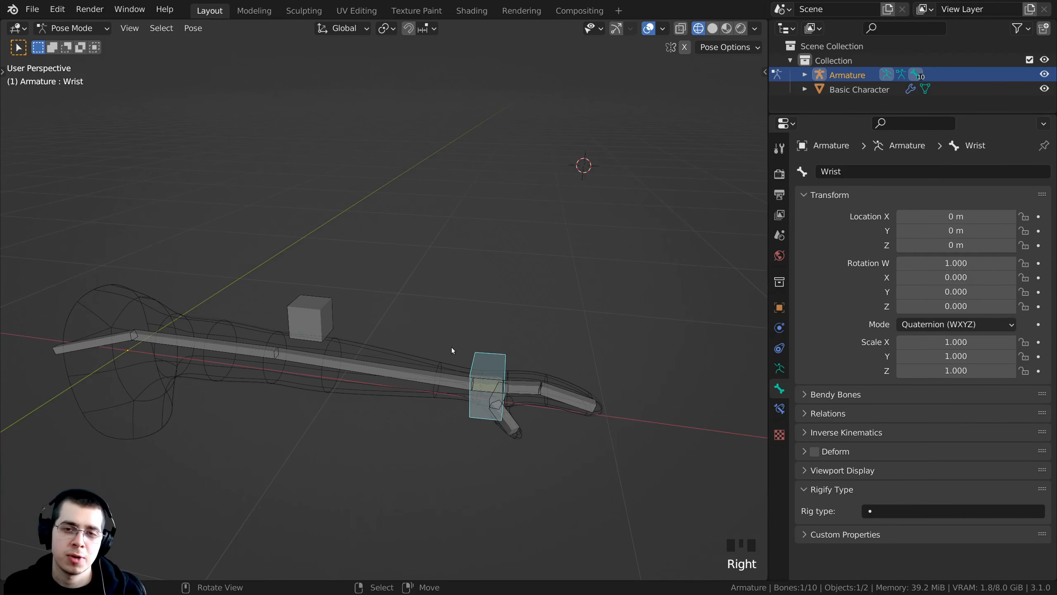
right_click(418, 379)
scroll(274, 222, down, 1)
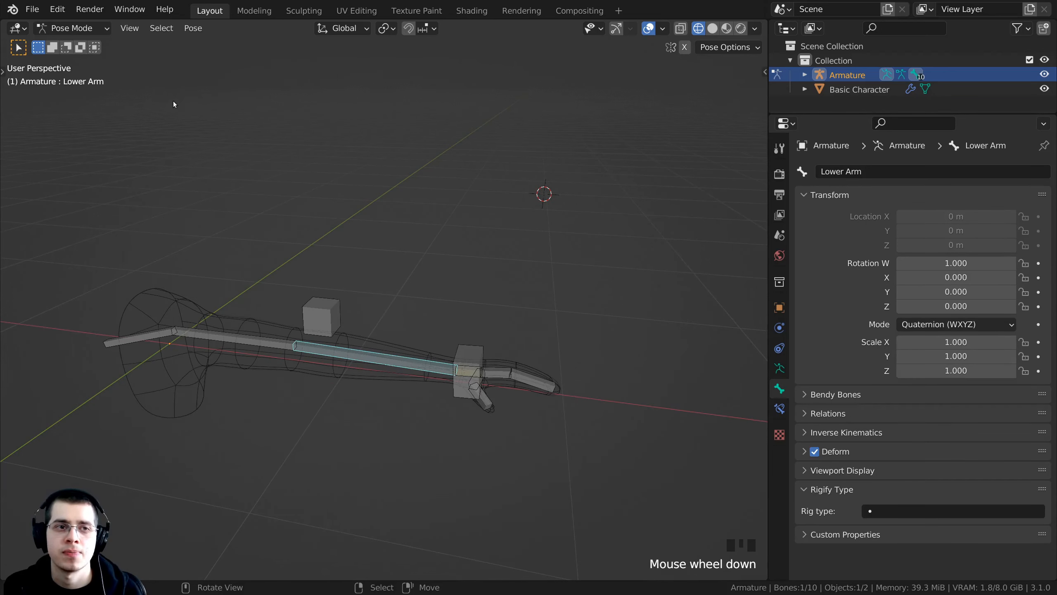
Switch to Object Mode and set the viewport shading to Solid.
click(61, 30)
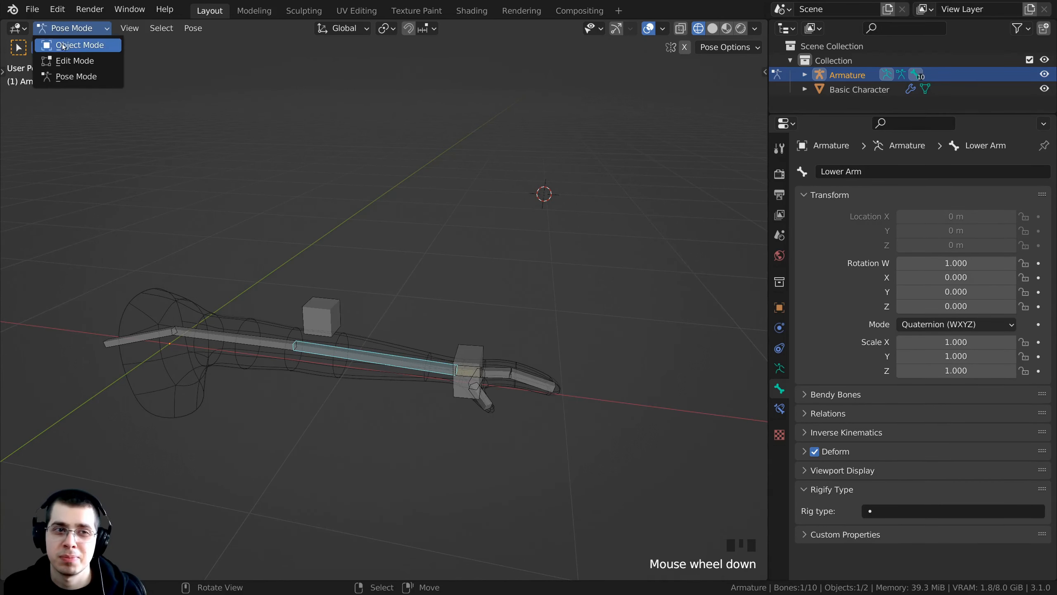
click(61, 45)
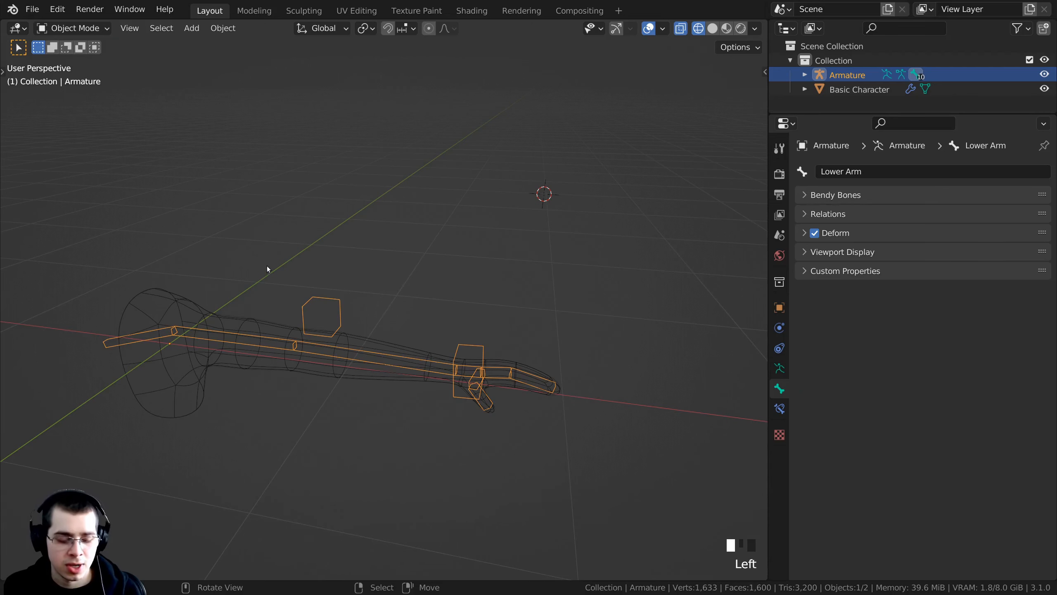
key(z)
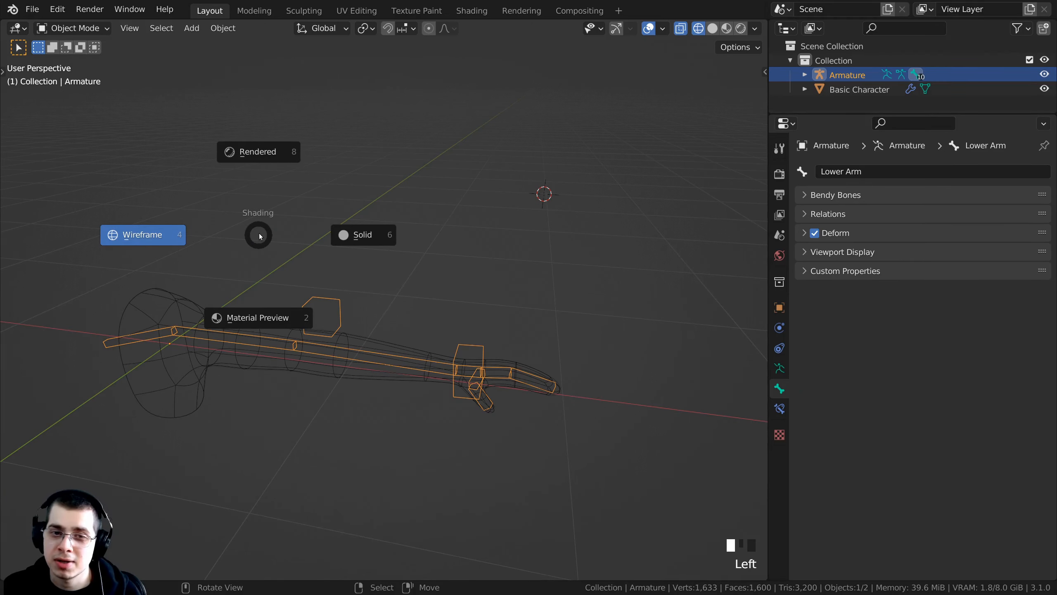
click(363, 236)
Parent the Basic Character arm mesh to the Armature using Armature Deform With Automatic Weights.
click(177, 377)
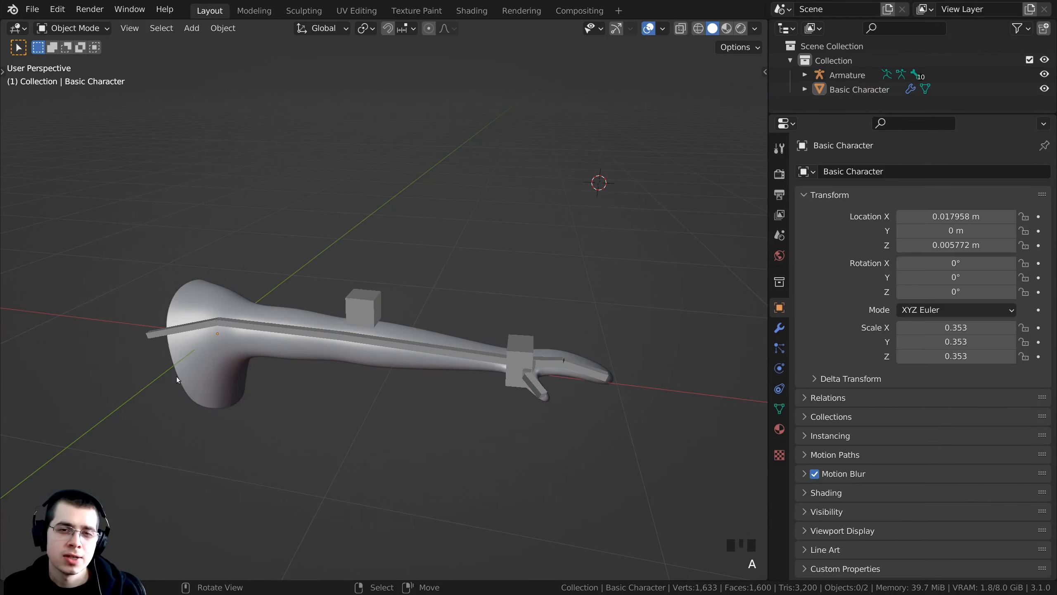
right_click(214, 364)
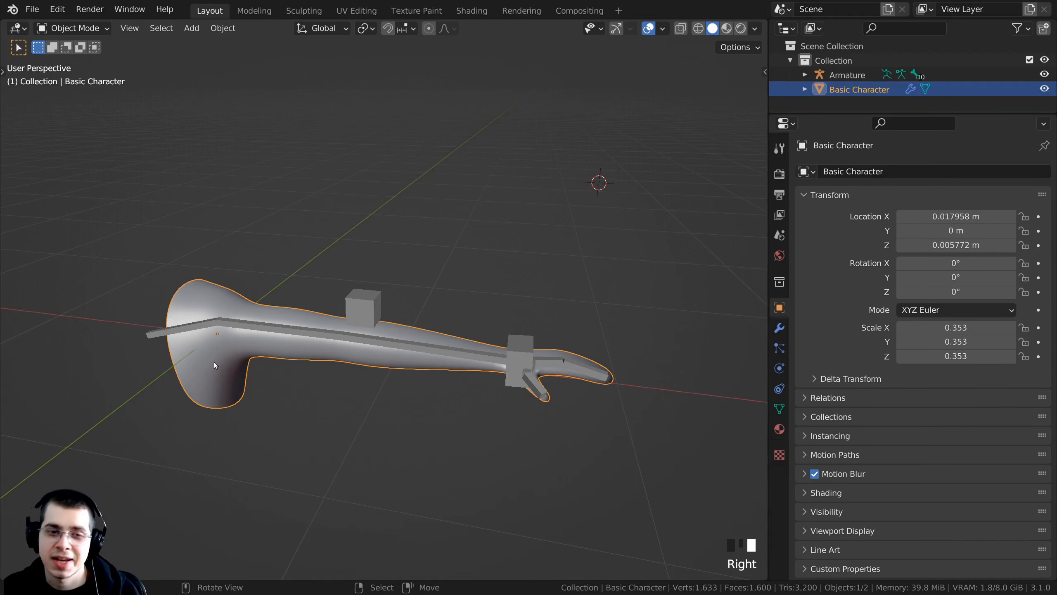
shift+right_click(376, 297)
middle_drag(375, 297, 434, 281)
scroll(434, 282, up, 2)
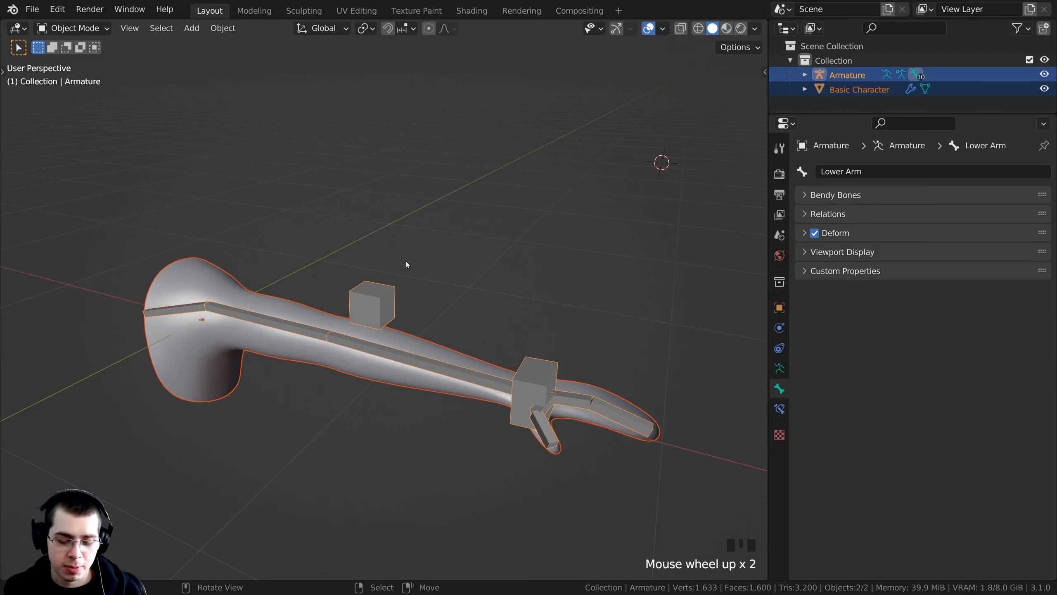
key(ctrl+p)
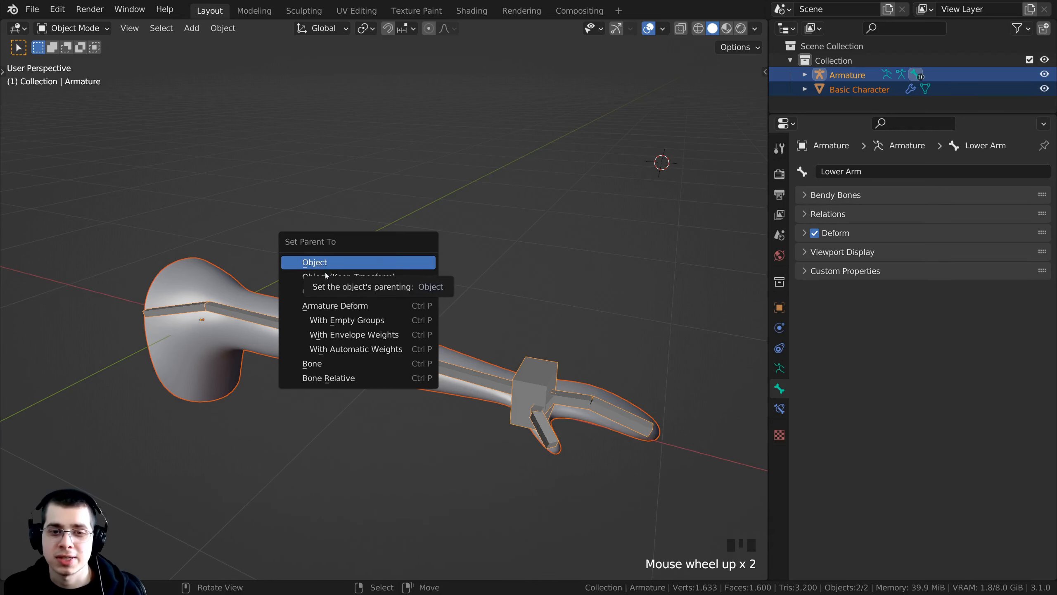
click(329, 351)
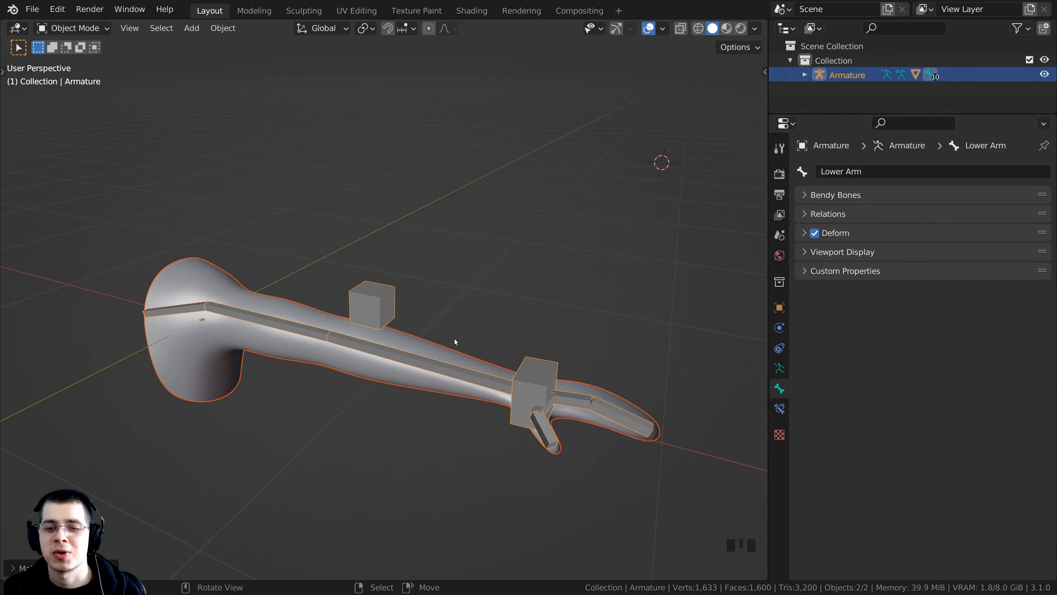
middle_drag(454, 339, 448, 288)
key(ctrl+p)
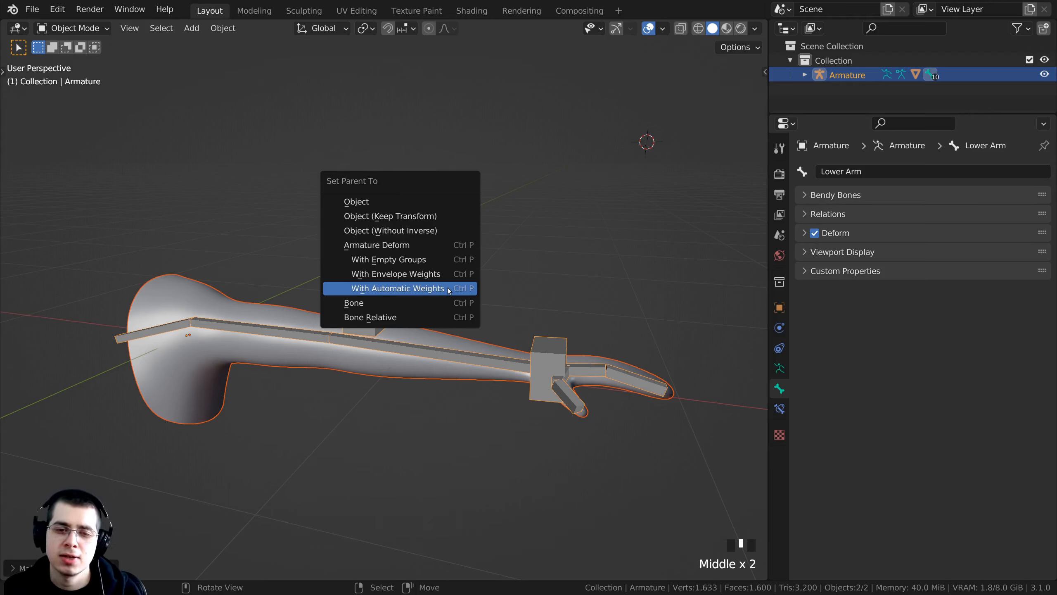
click(448, 288)
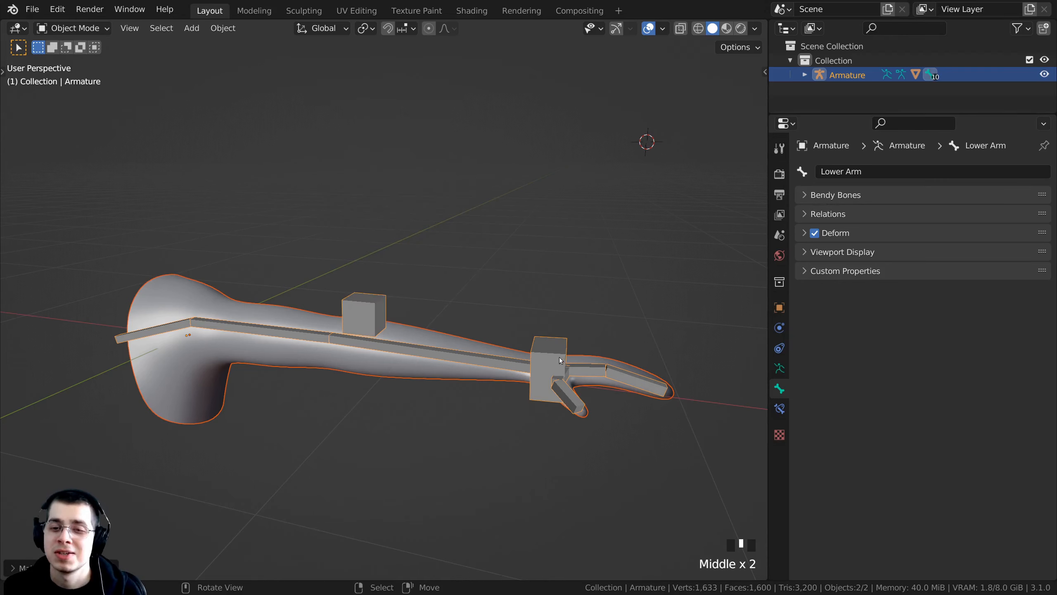
Select only the Armature and switch it to Pose Mode.
right_click(564, 330)
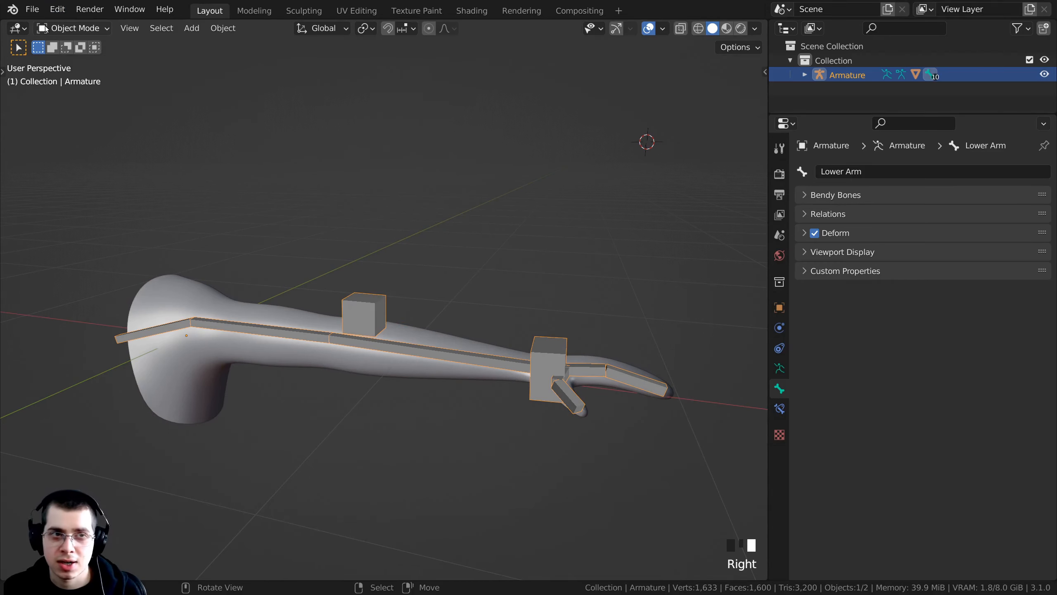
click(66, 28)
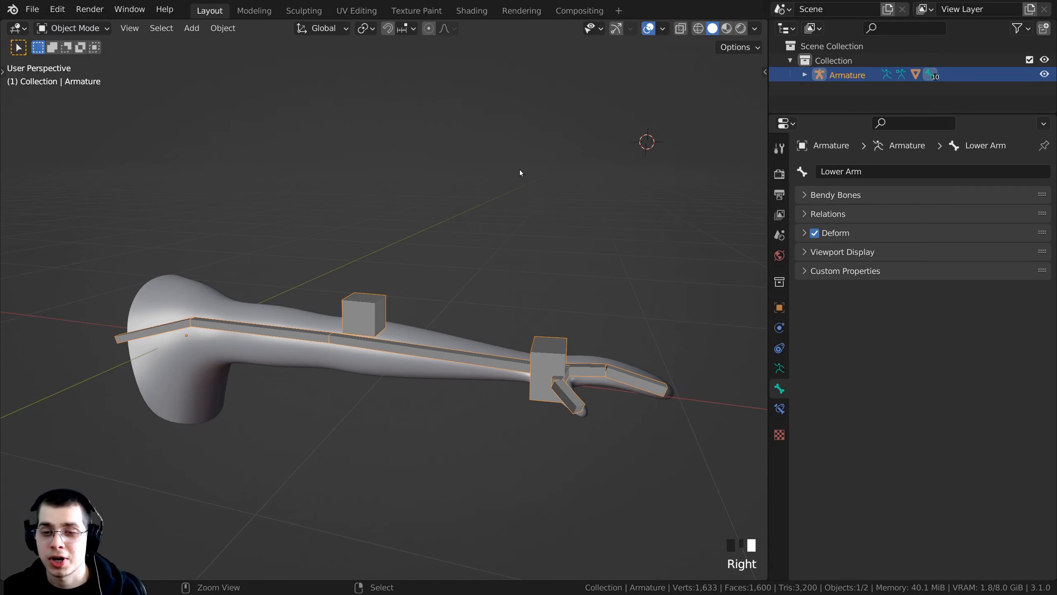
key(ctrl+Tab)
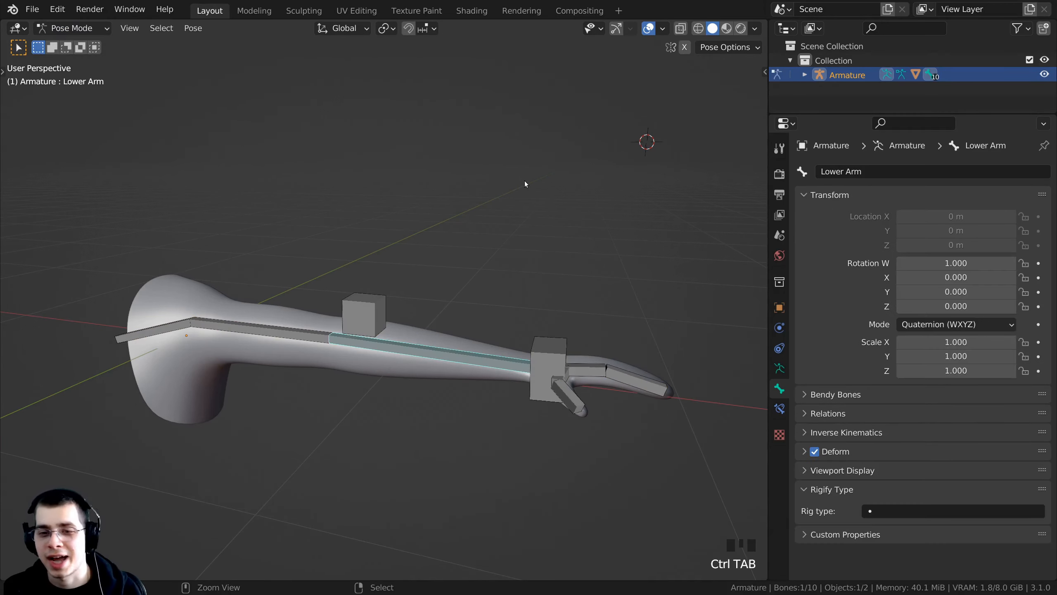
Move the Wrist control bone to about X -0.305 m, Y -0.185 m, Z -0.01 m to bend the arm mesh.
click(551, 353)
middle_drag(551, 354, 556, 349)
key(g)
click(495, 260)
right_click(345, 335)
key(g)
click(403, 336)
right_click(516, 282)
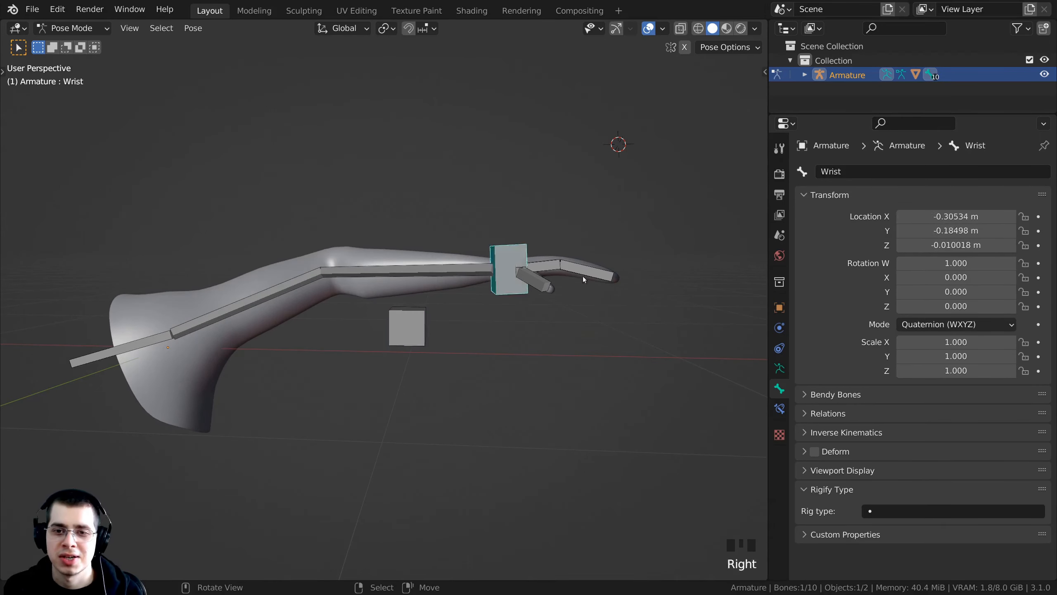
Move the Wrist control to about X -0.30 m, Y -0.34 m, Z -0.11 m and trackball-rotate it to turn the hand.
middle_drag(584, 276, 561, 321)
key(g)
click(608, 192)
key(r)
key(g)
click(542, 168)
key(r)
key(r)
click(541, 133)
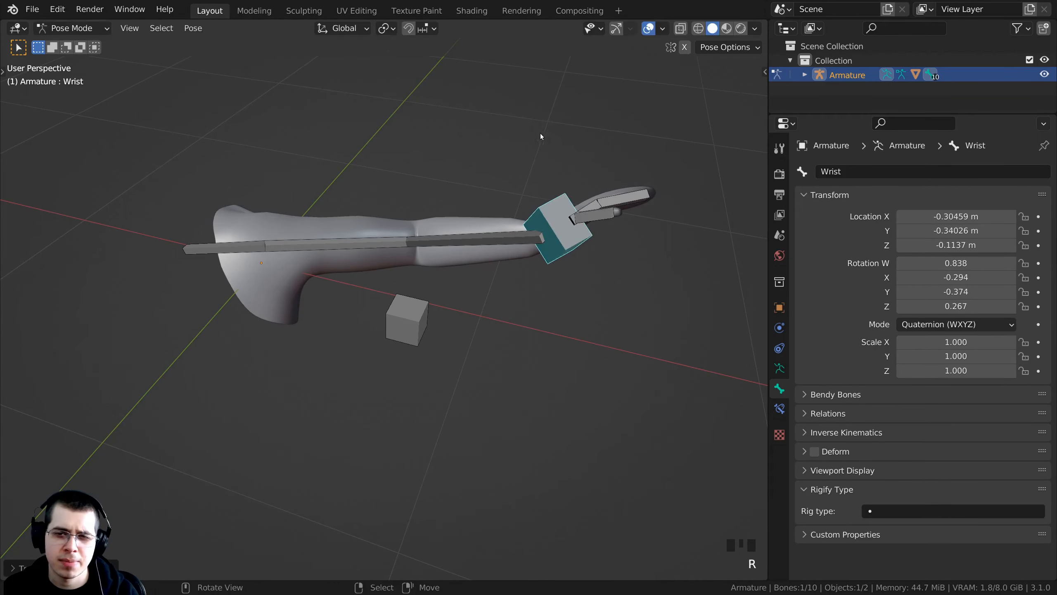
Trackball-rotate the Wrist control again and move it to about X -0.59 m, Y -0.33 m, Z -0.39 m.
key(r)
key(r)
click(560, 187)
key(g)
click(595, 232)
shift+middle_drag(372, 280, 411, 320)
key(g)
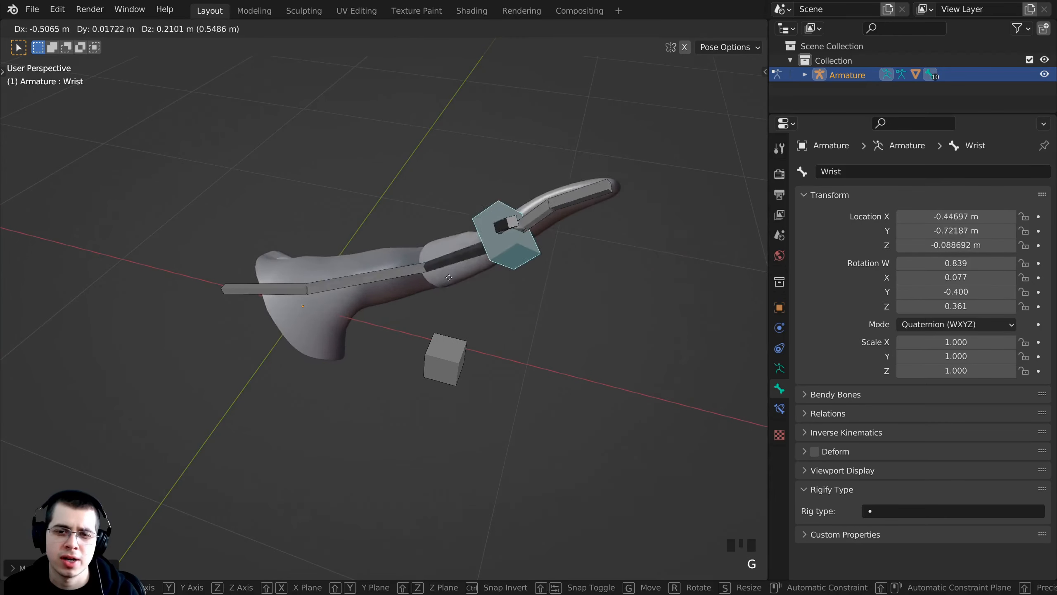
click(532, 185)
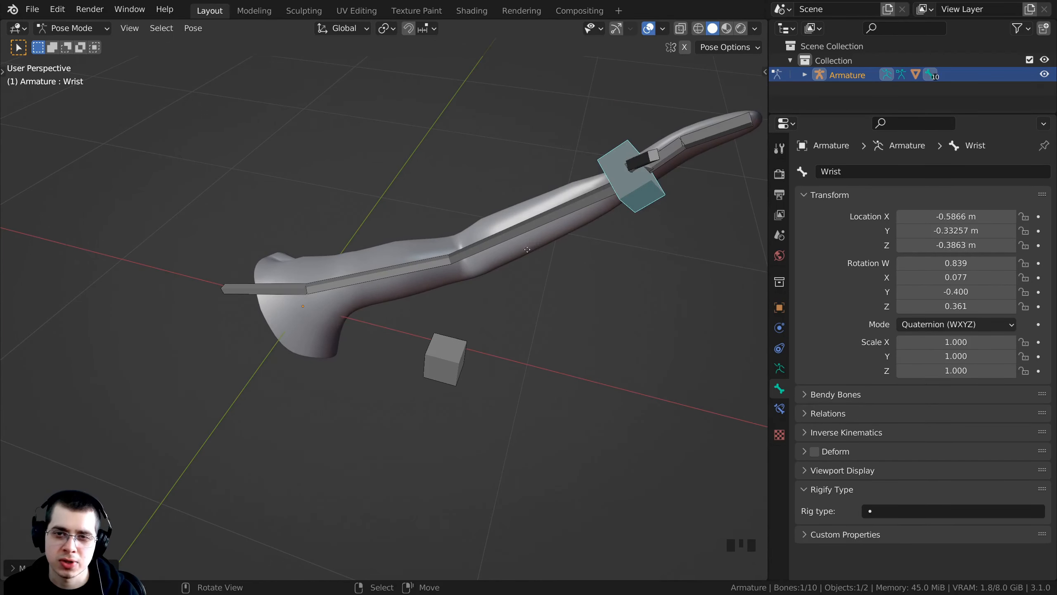
Rotate the Wrist control freely and move it to about X -0.24 m, Y -0.21 m, Z 0.18 m so the elbow bends.
key(g)
click(439, 273)
middle_drag(438, 273, 478, 375)
key(g)
click(506, 494)
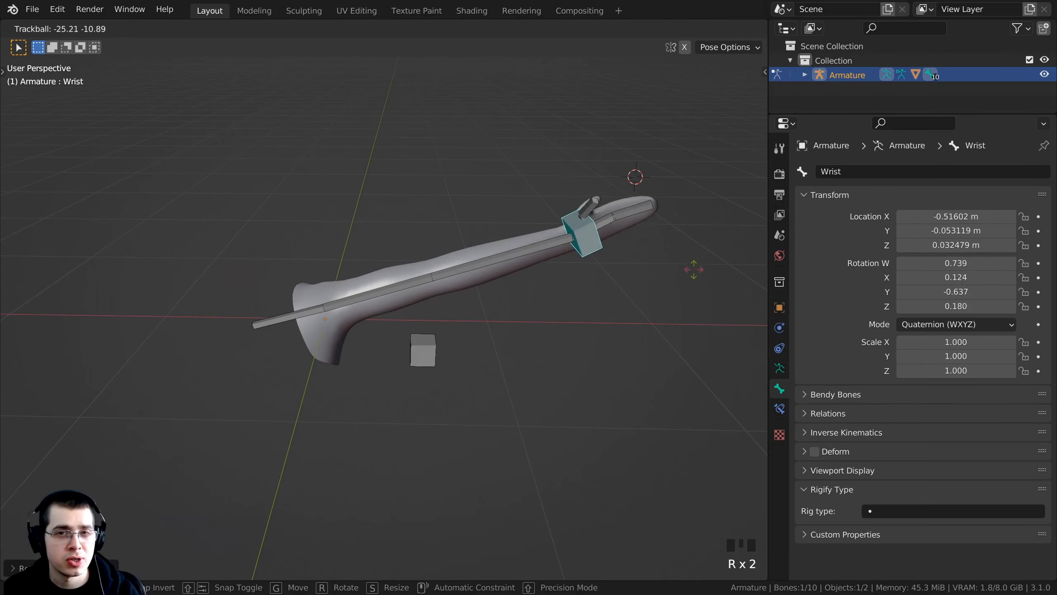
click(692, 275)
key(g)
click(665, 337)
middle_drag(649, 341, 628, 406)
scroll(630, 403, down, 1)
scroll(630, 402, up, 3)
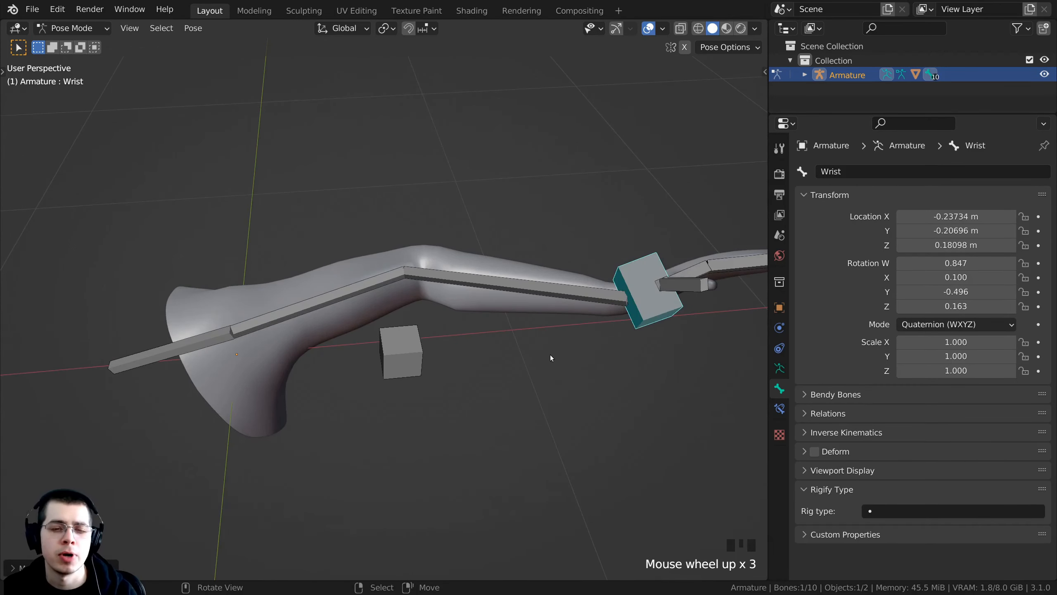
middle_drag(550, 357, 519, 366)
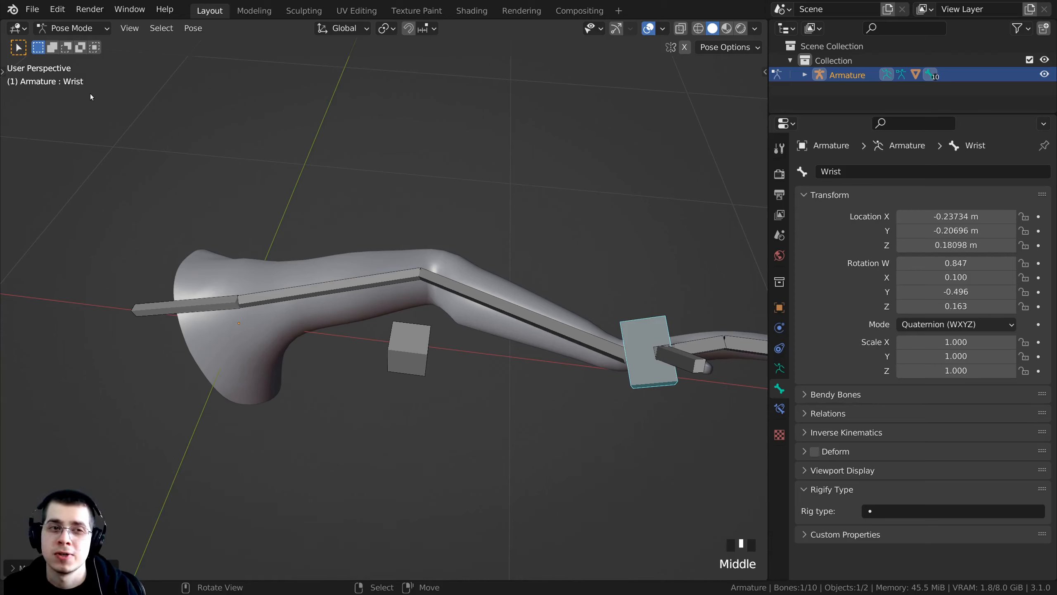
Return to Object Mode, add the Basic Character mesh to the selection as active object, and enter Weight Paint mode.
click(76, 29)
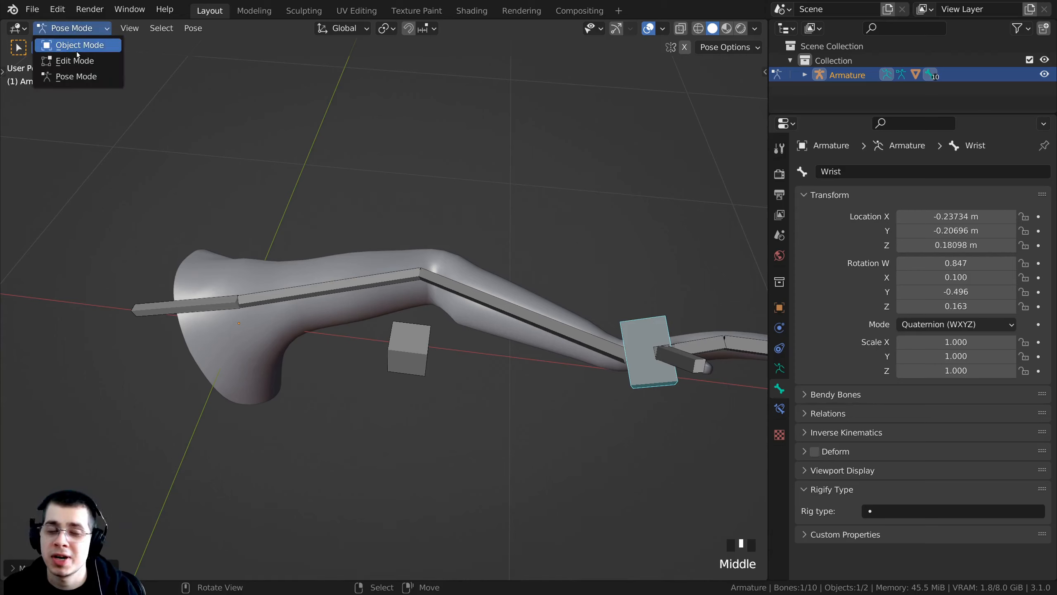
click(76, 46)
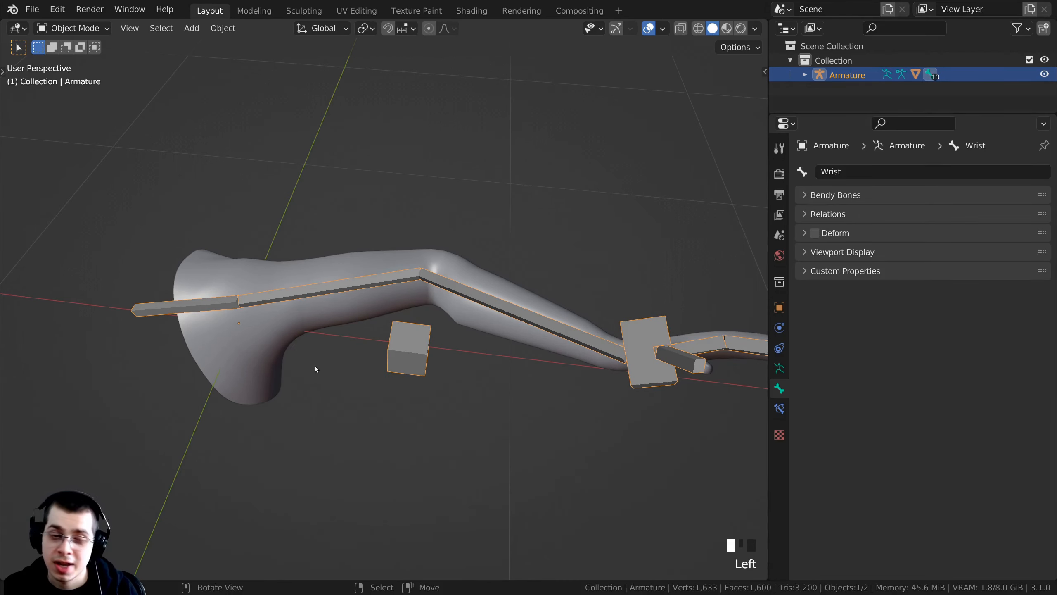
shift+right_click(262, 360)
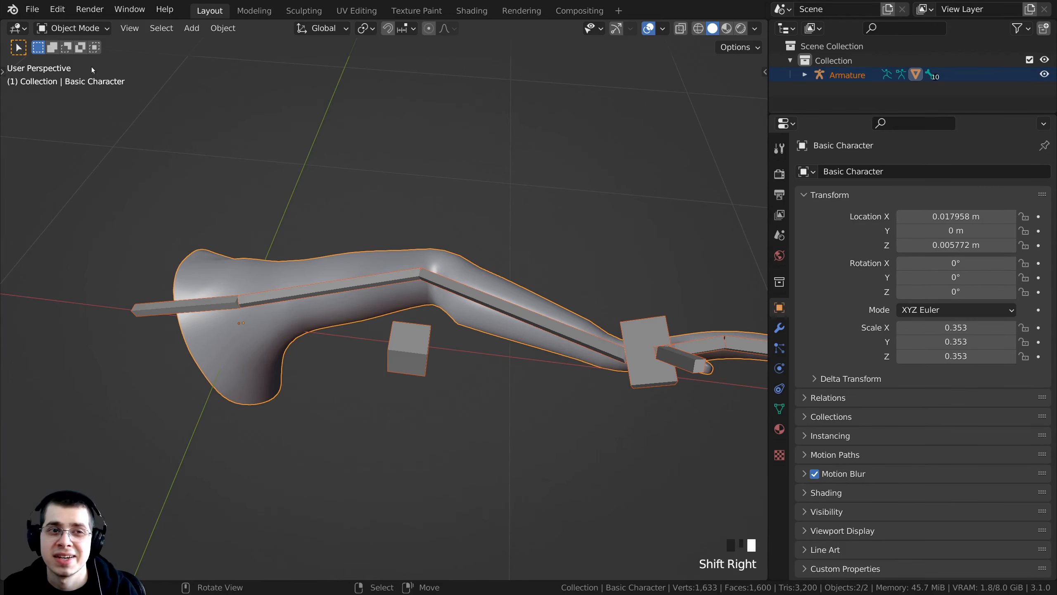
click(83, 28)
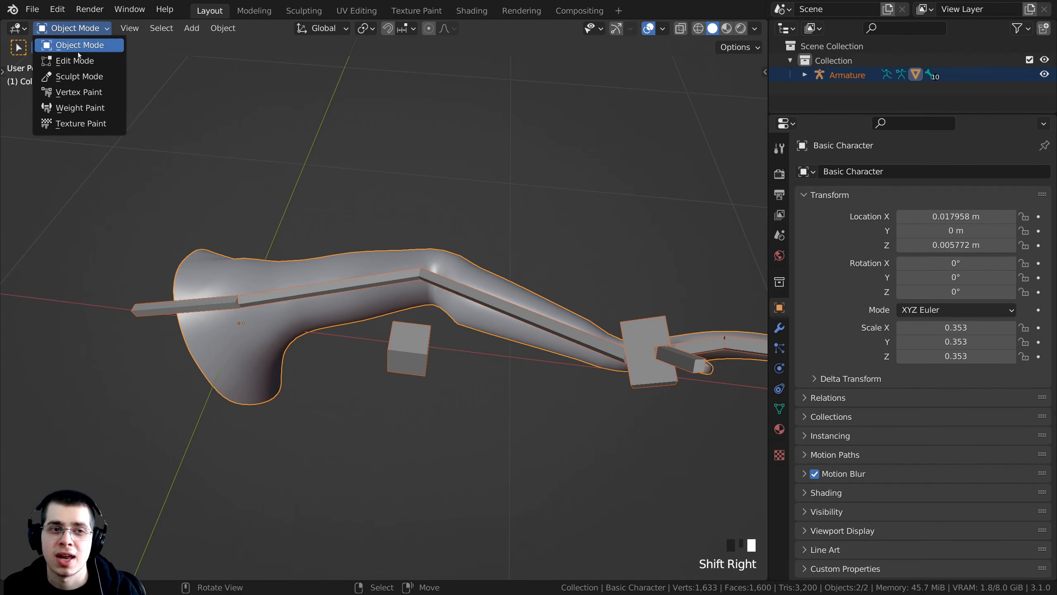
click(78, 108)
Compare the automatic weights of the Lower Arm and Upper Arm bones on the mesh.
middle_drag(374, 333, 416, 317)
scroll(452, 292, up, 3)
right_click(453, 292)
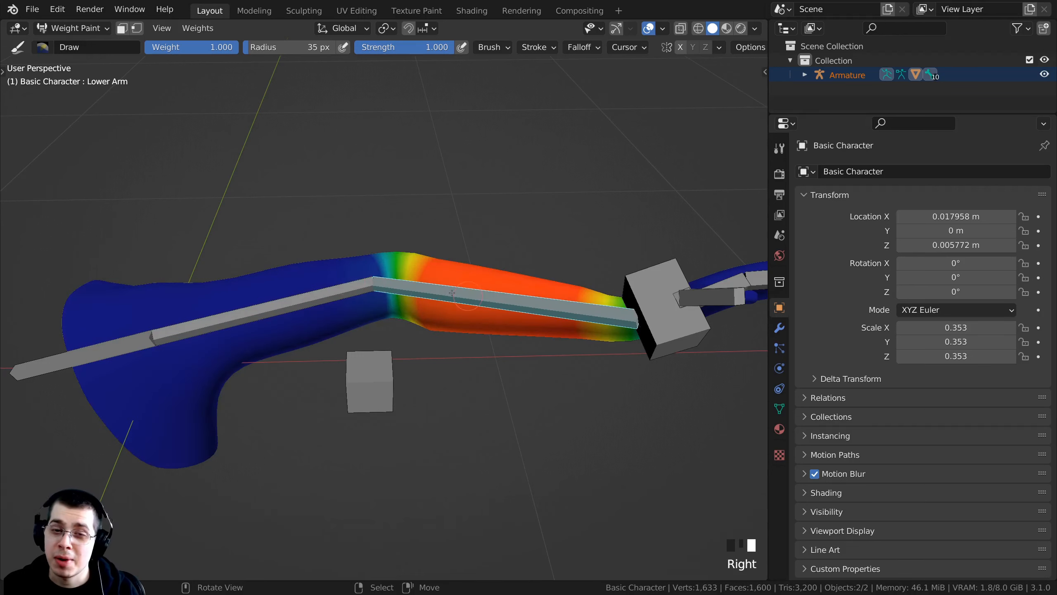
right_click(336, 293)
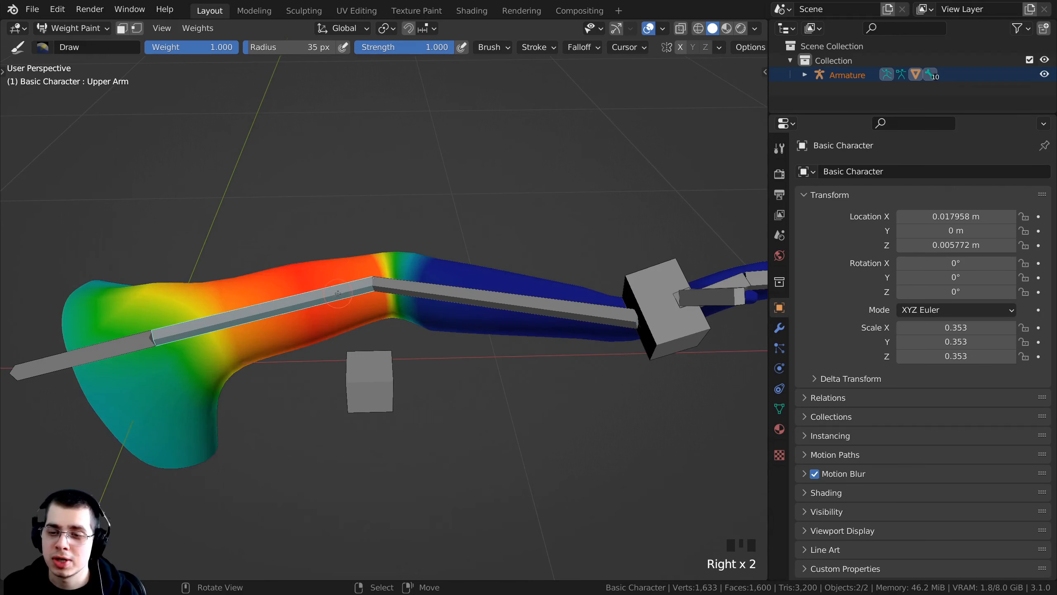
right_click(433, 296)
right_click(326, 290)
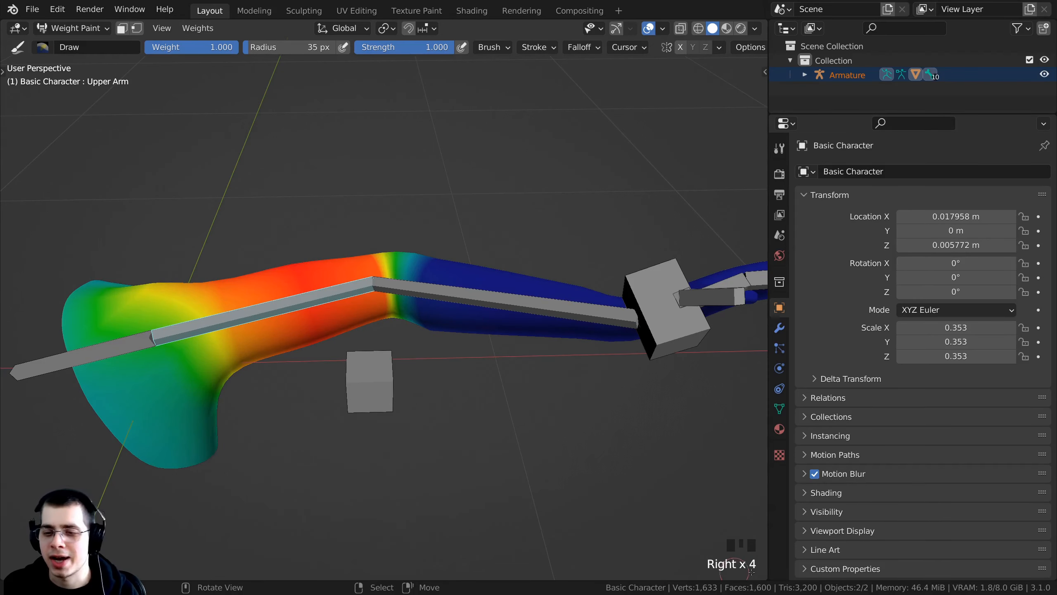
Inspect the weights bone by bone along the arm, from the Shoulder bone to the hand and back to the Lower Arm.
shift+middle_drag(511, 493, 434, 415)
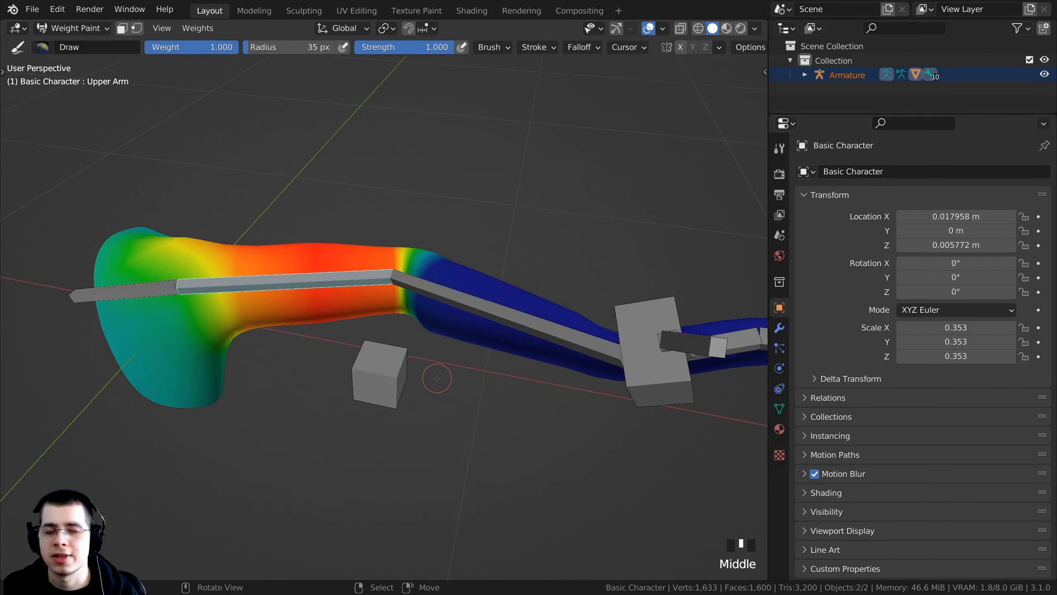
right_click(147, 295)
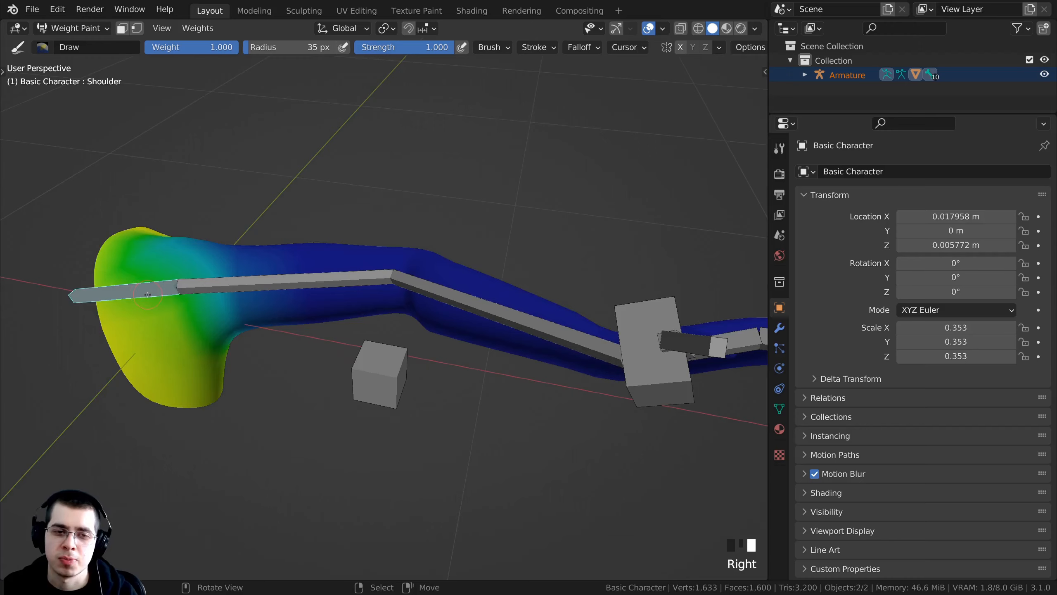
right_click(291, 284)
right_click(458, 306)
shift+middle_drag(733, 373, 448, 337)
right_click(563, 291)
right_click(563, 291)
right_click(465, 303)
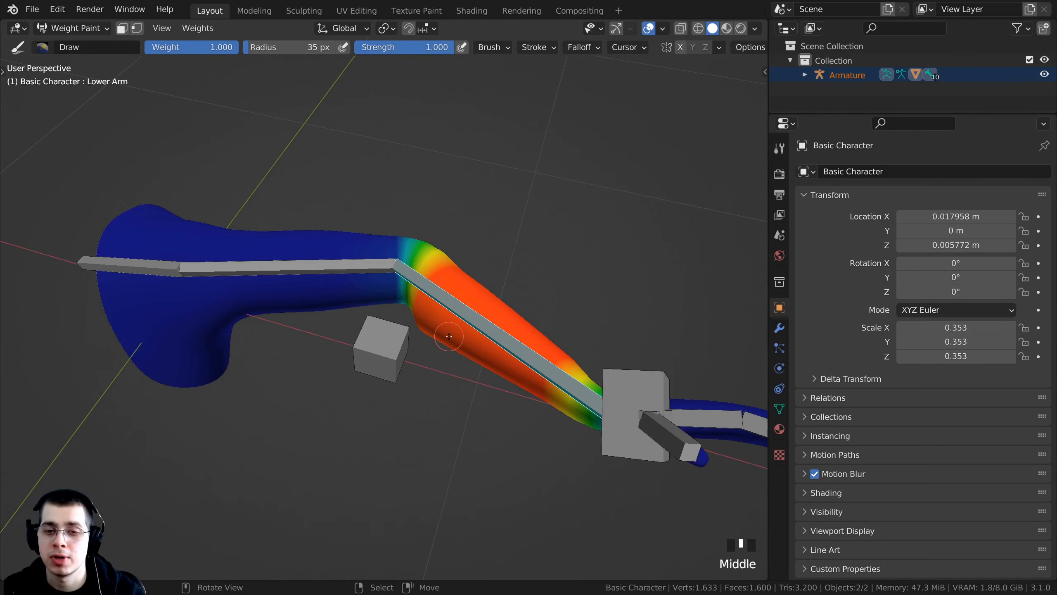
Try moving the Wrist control to check how the elbow deforms in Weight Paint mode.
shift+middle_drag(449, 337, 500, 415)
scroll(510, 368, down, 2)
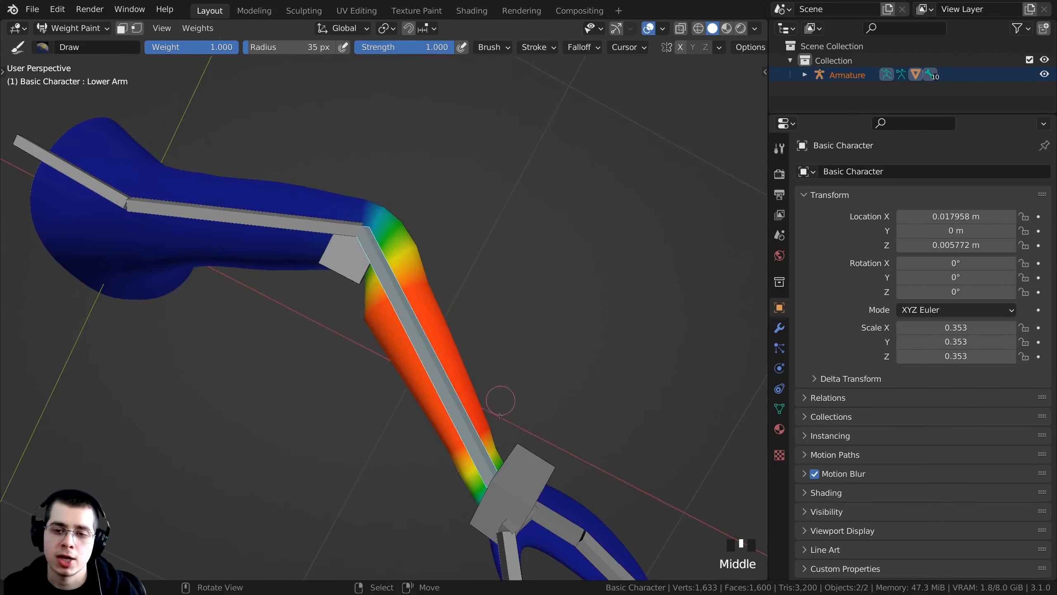
right_click(511, 471)
key(g)
right_click(583, 362)
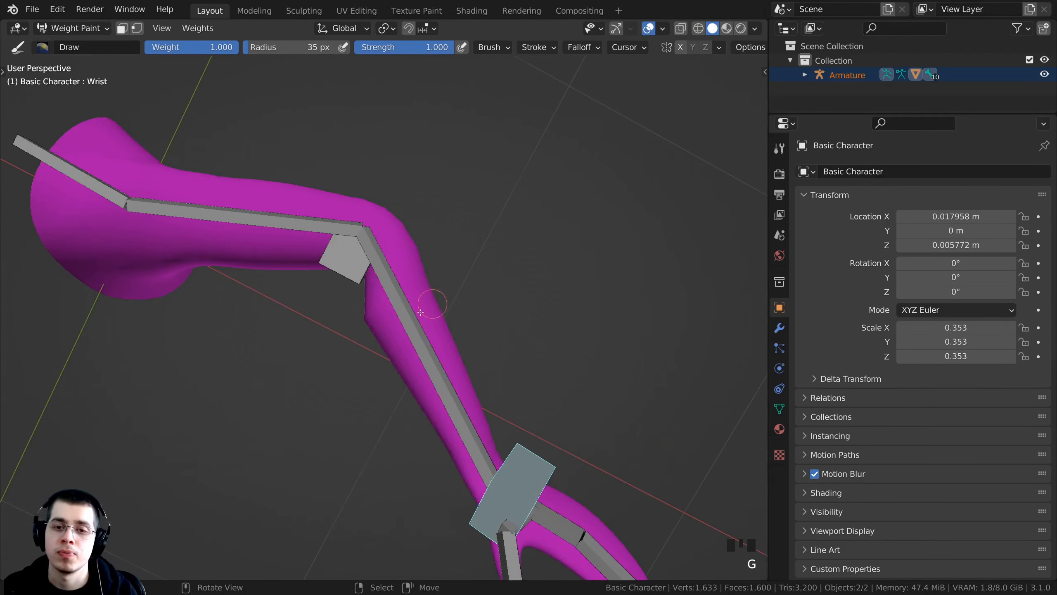
Examine the Lower Arm bone's weight gradient around the elbow.
right_click(377, 245)
scroll(370, 234, up, 3)
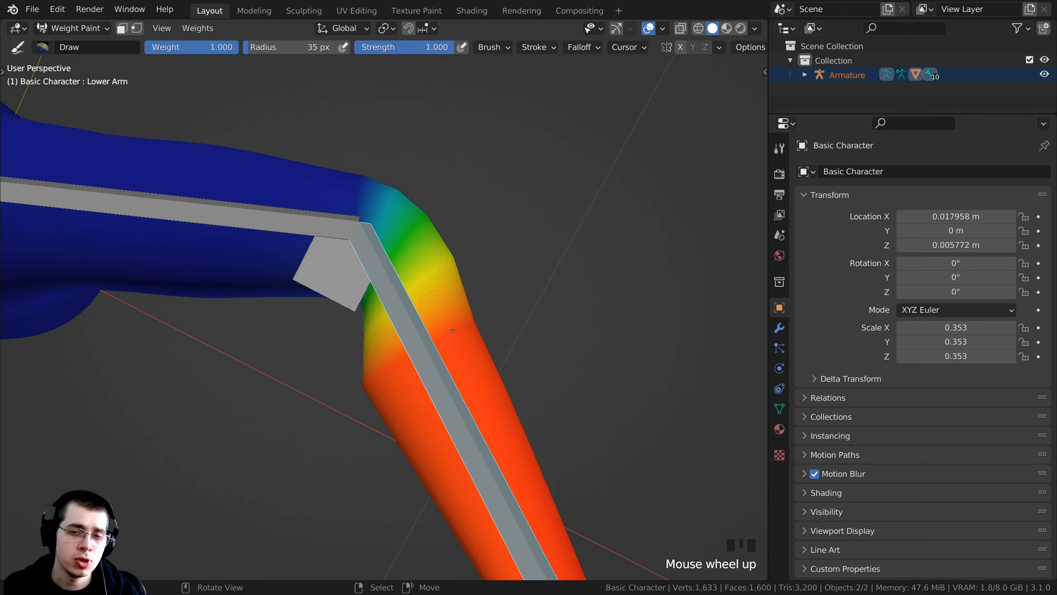
shift+middle_drag(400, 266, 427, 278)
scroll(427, 278, down, 2)
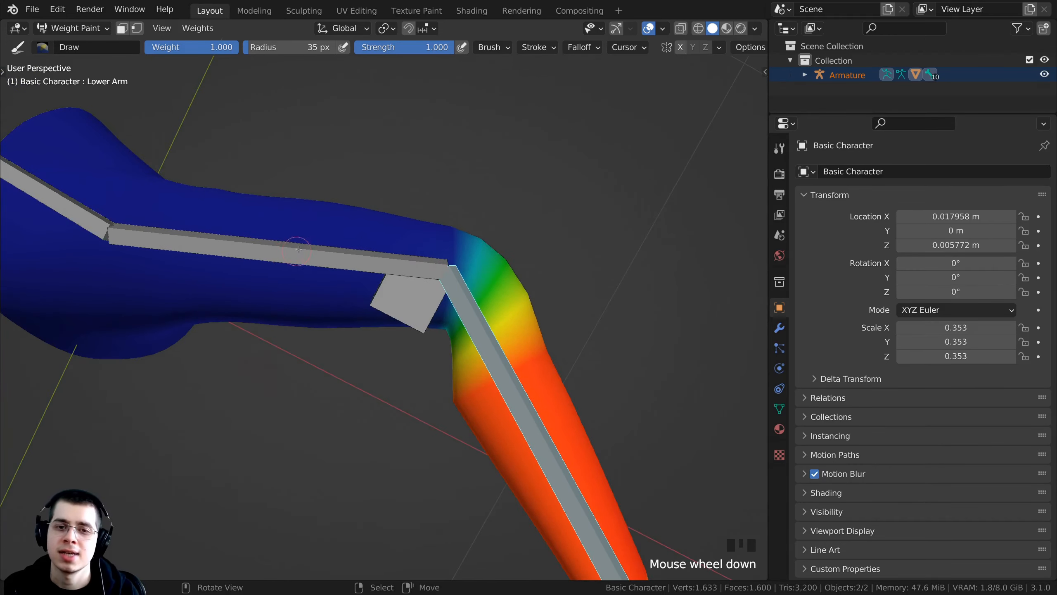
shift+middle_drag(278, 250, 437, 216)
scroll(390, 277, up, 1)
Select the Upper Arm bone and examine its weights from the elbow to the shoulder's open end.
ctrl+click(383, 165)
scroll(437, 216, down, 1)
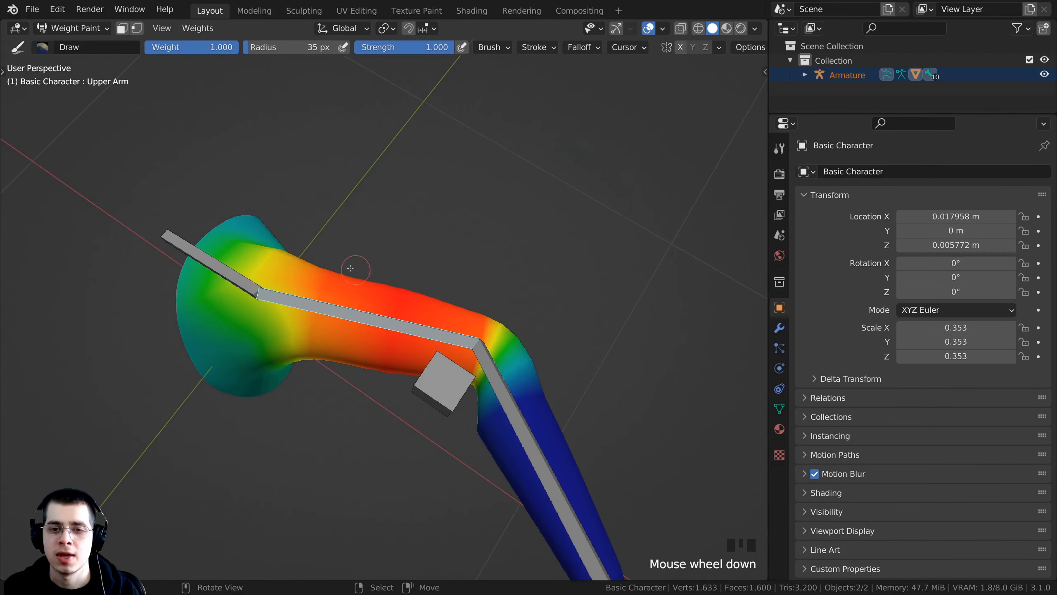
scroll(450, 308, up, 2)
shift+middle_drag(458, 432, 535, 416)
scroll(359, 269, up, 2)
middle_drag(360, 268, 549, 363)
scroll(541, 333, down, 3)
shift+middle_drag(438, 326, 646, 304)
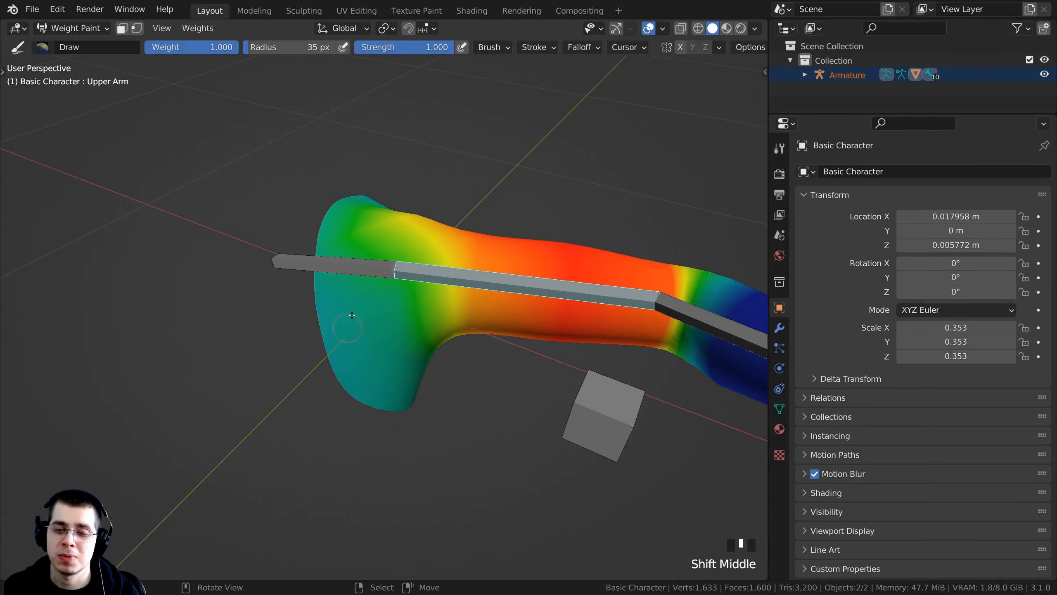
middle_drag(363, 319, 270, 426)
middle_drag(157, 253, 244, 345)
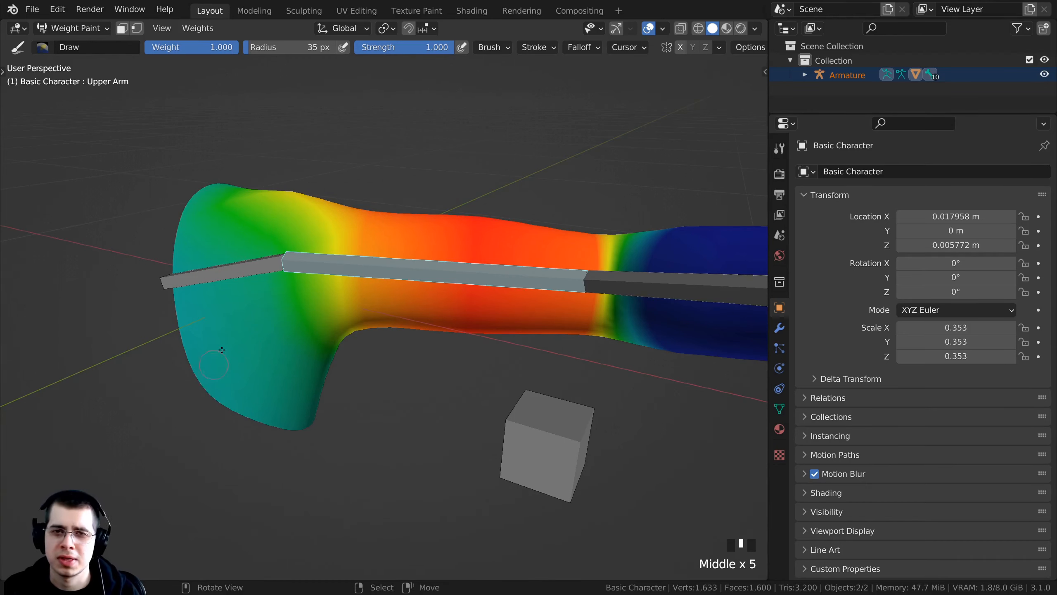
middle_drag(497, 266, 293, 261)
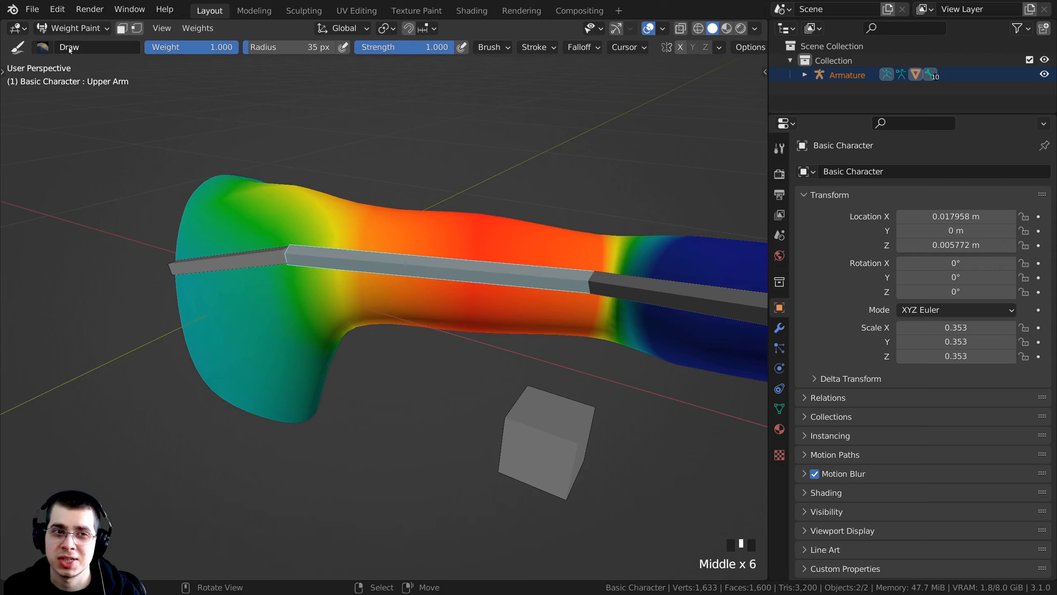
Choose the Subtract brush and set its radius to 61 px.
click(39, 48)
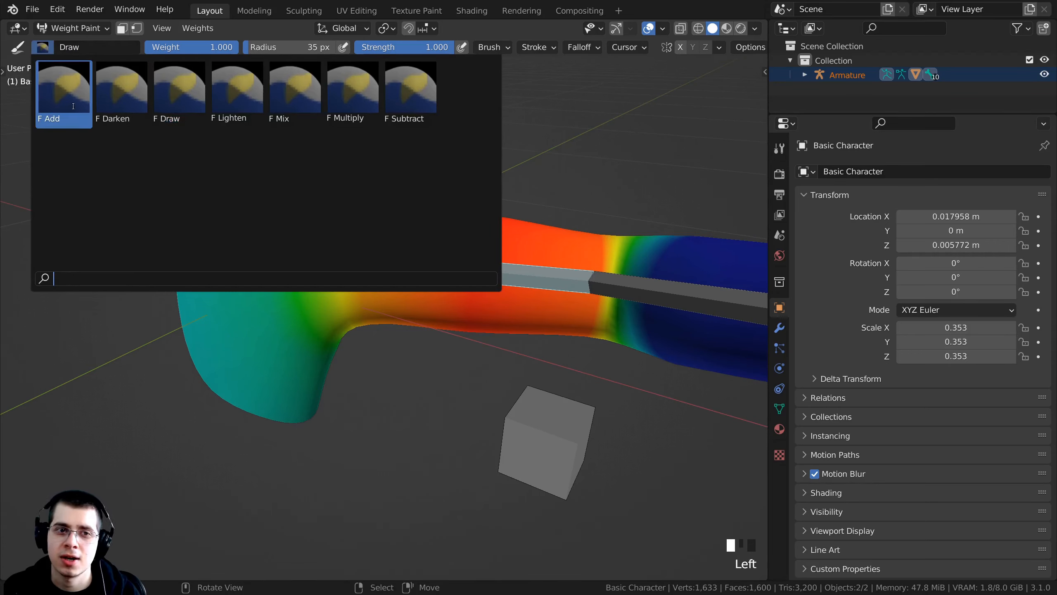
click(407, 92)
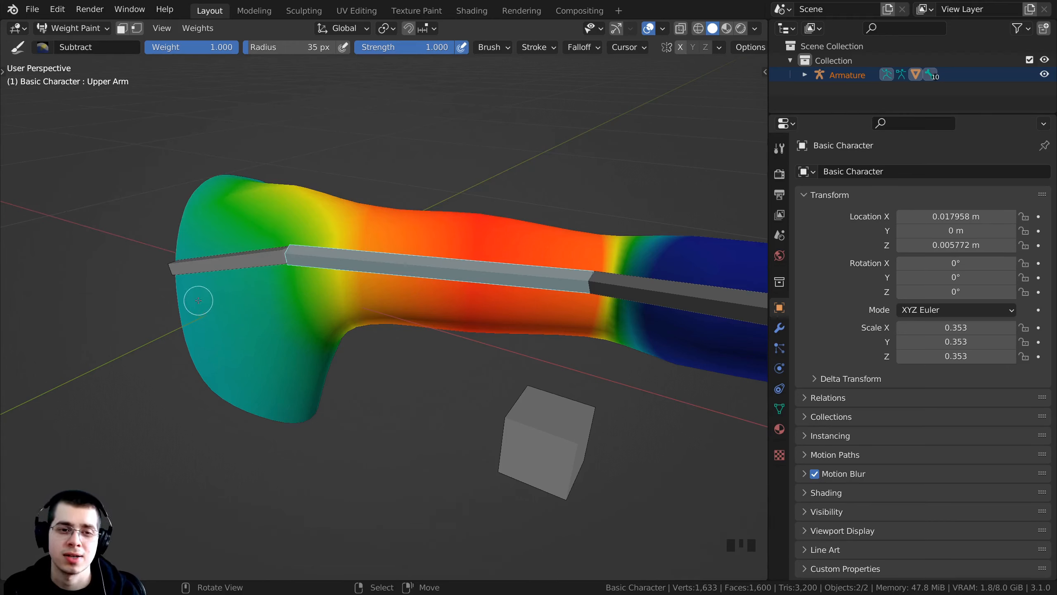
drag(278, 47, 304, 46)
Subtract Upper Arm weight with brush strokes all along the outer edge of the shoulder's open end.
drag(175, 228, 179, 268)
mouse_move(179, 271)
mouse_down()
mouse_move(184, 314)
mouse_move(208, 354)
mouse_up()
mouse_move(212, 358)
mouse_down()
mouse_move(325, 425)
mouse_move(260, 426)
mouse_up()
middle_drag(260, 425, 176, 326)
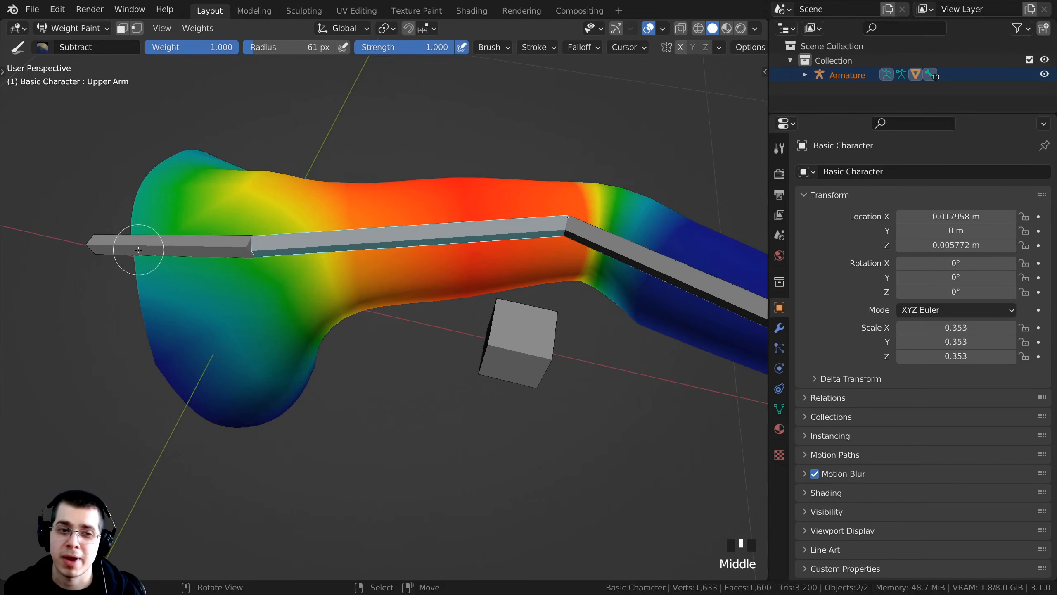
shift+middle_drag(139, 250, 235, 432)
drag(235, 432, 210, 316)
middle_drag(210, 317, 229, 292)
drag(229, 292, 222, 251)
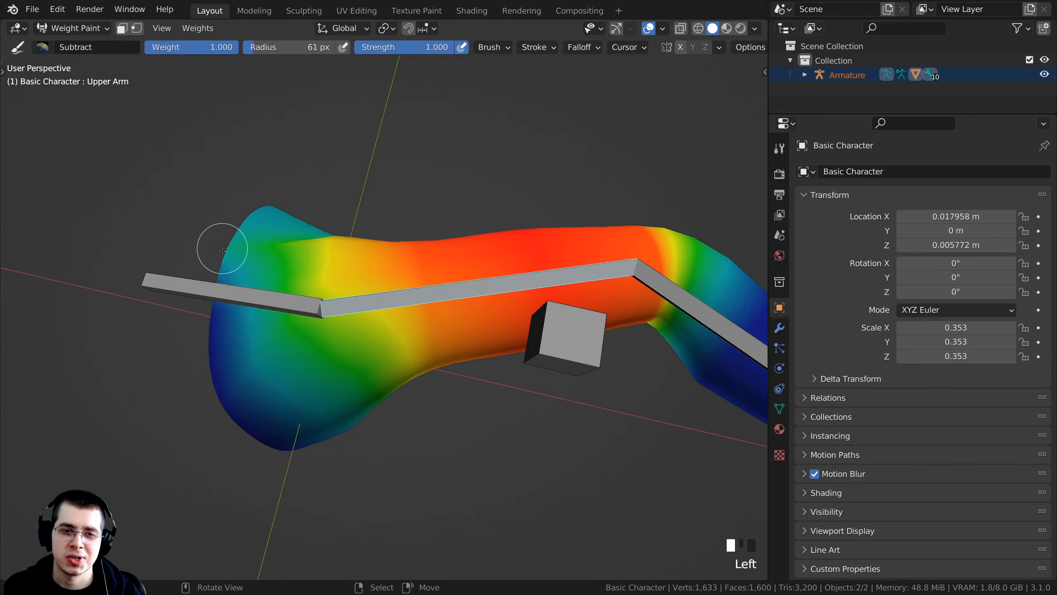
middle_drag(222, 251, 254, 242)
drag(254, 242, 247, 184)
Select the Wrist control and move it to several positions to test how the arm mesh bends.
mouse_move(248, 185)
middle_down()
mouse_move(264, 399)
mouse_move(354, 333)
mouse_move(478, 275)
mouse_move(603, 348)
middle_up()
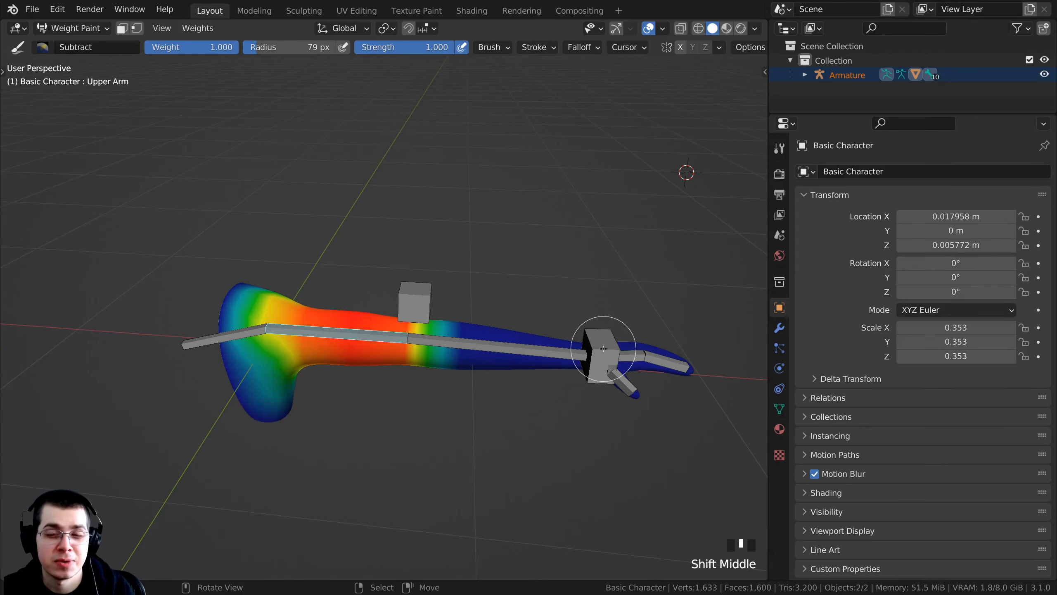
right_click(605, 354)
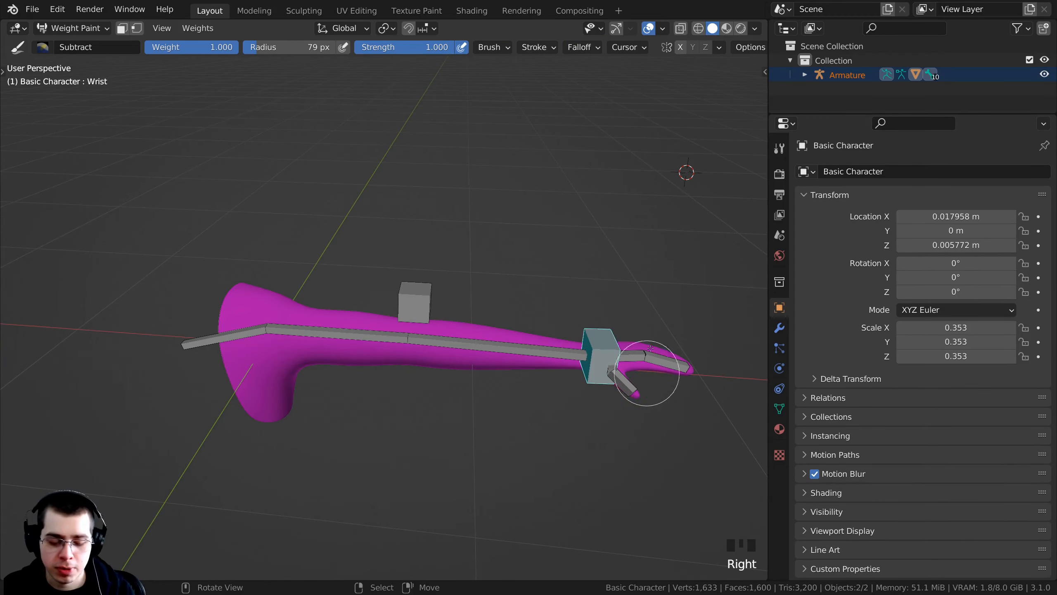
key(g)
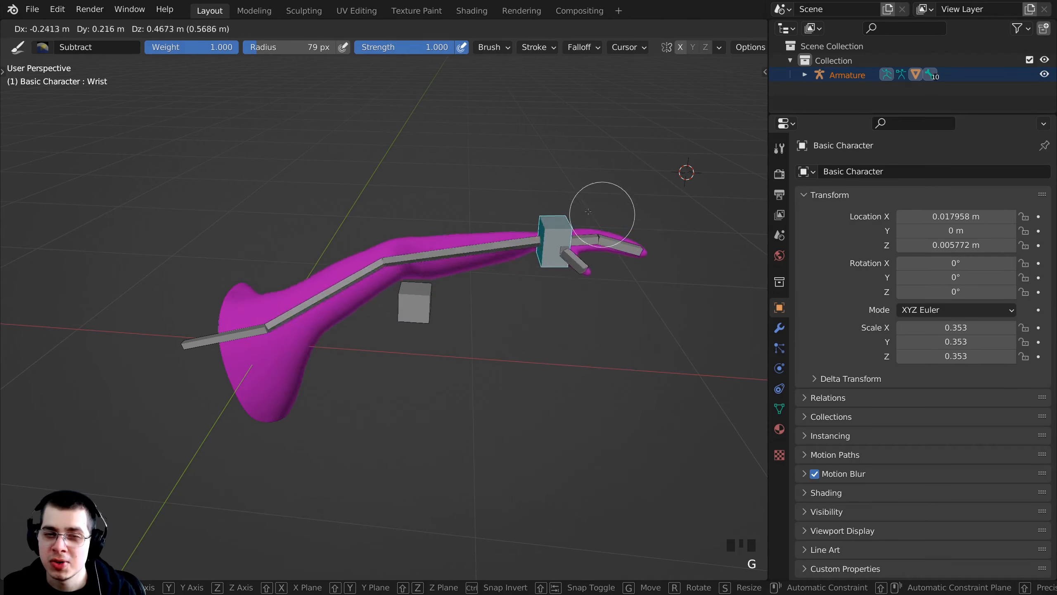
right_click(607, 266)
middle_drag(607, 266, 529, 337)
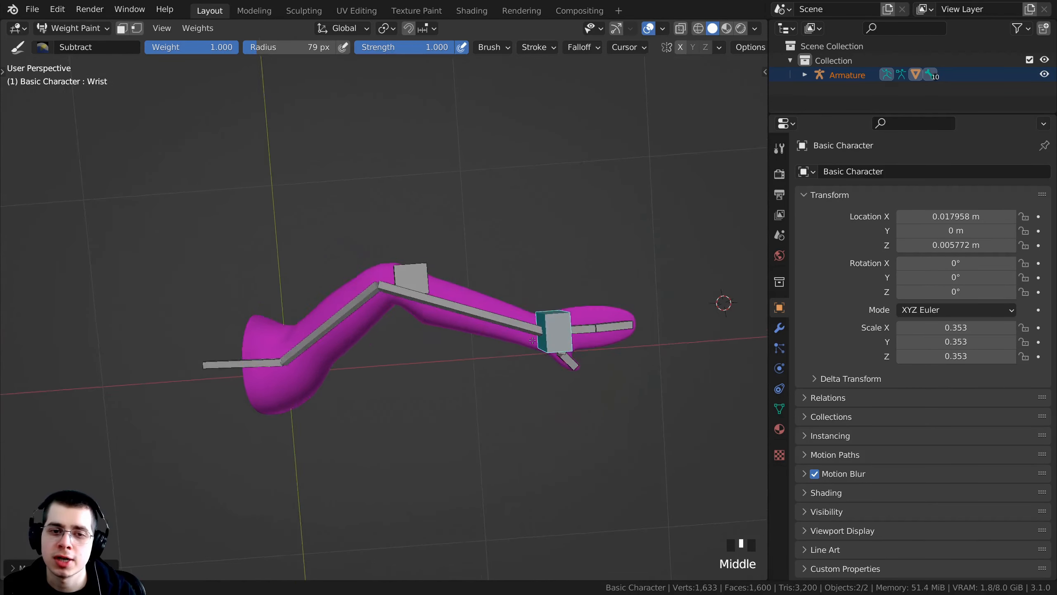
key(g)
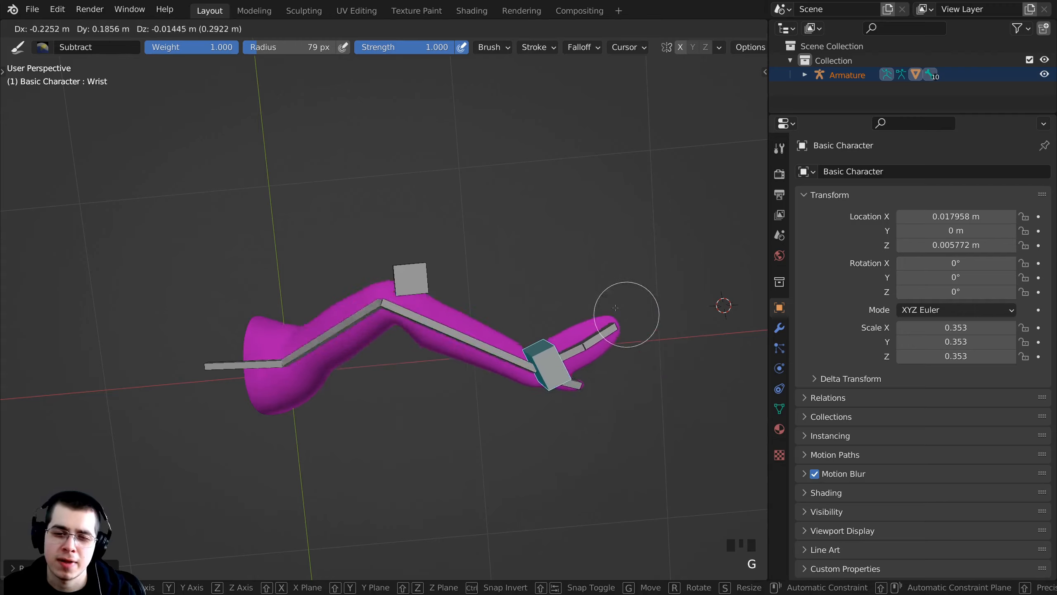
click(645, 308)
key(g)
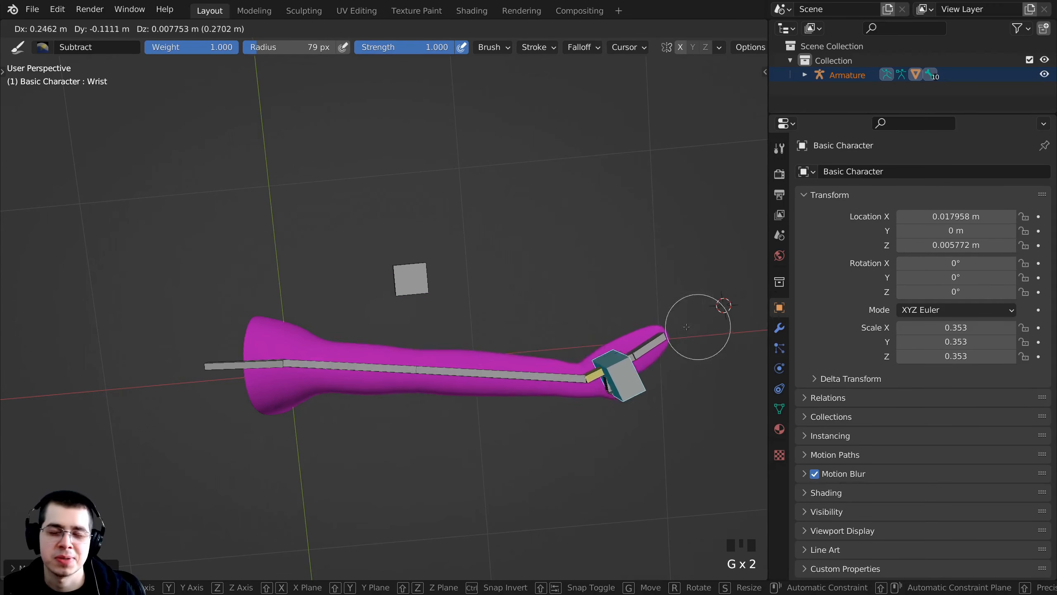
click(627, 333)
Select the Thumb 1 bone and switch the viewport to wireframe shading to inspect its weights inside the hand.
shift+middle_drag(447, 341, 429, 341)
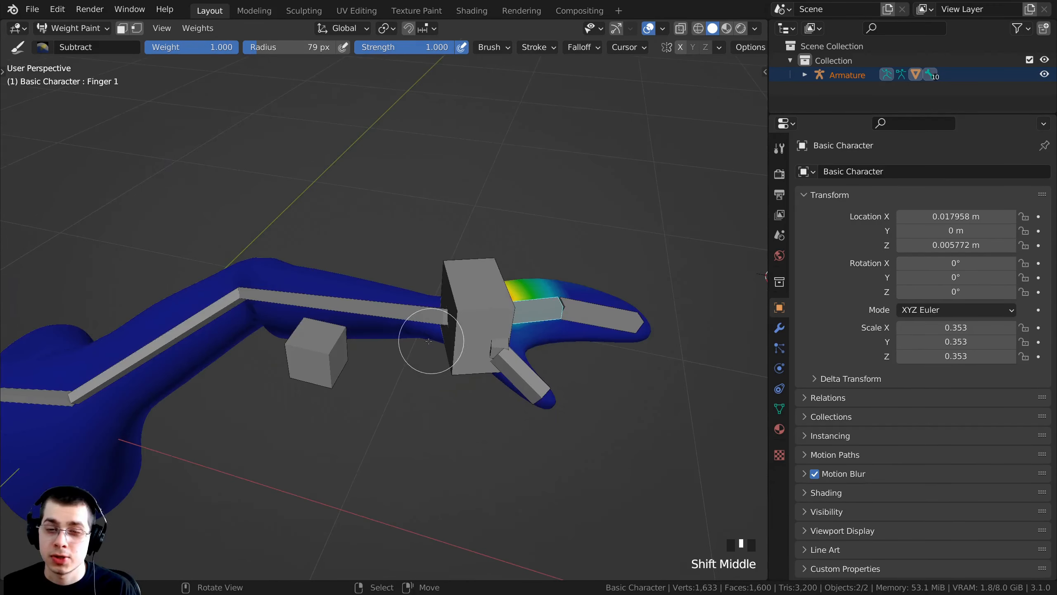
right_click(418, 317)
shift+middle_drag(345, 336, 568, 441)
right_click(458, 362)
scroll(562, 350, up, 2)
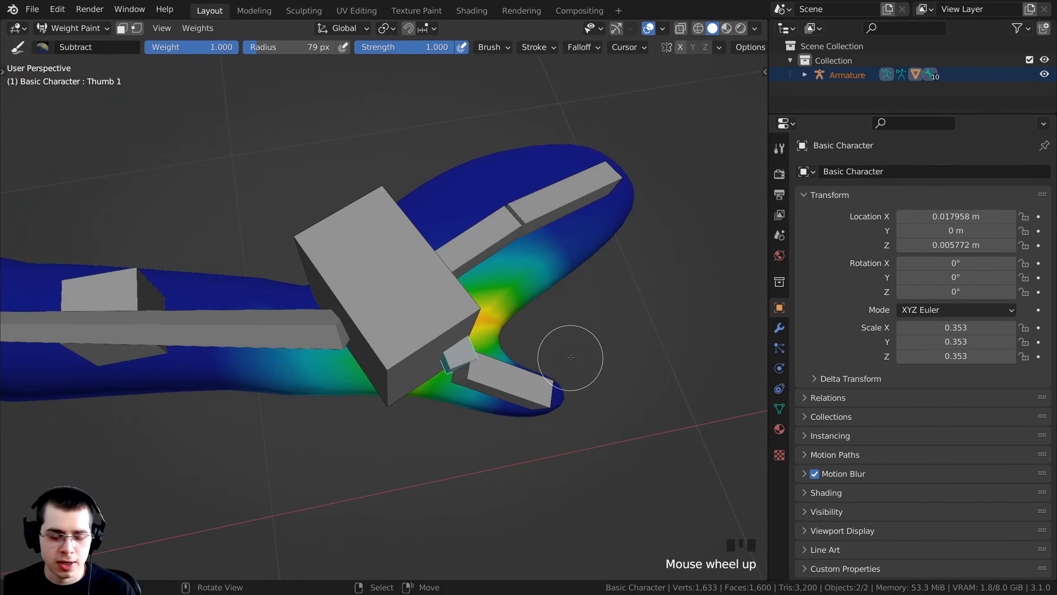
key(z)
click(432, 348)
middle_drag(433, 347, 487, 383)
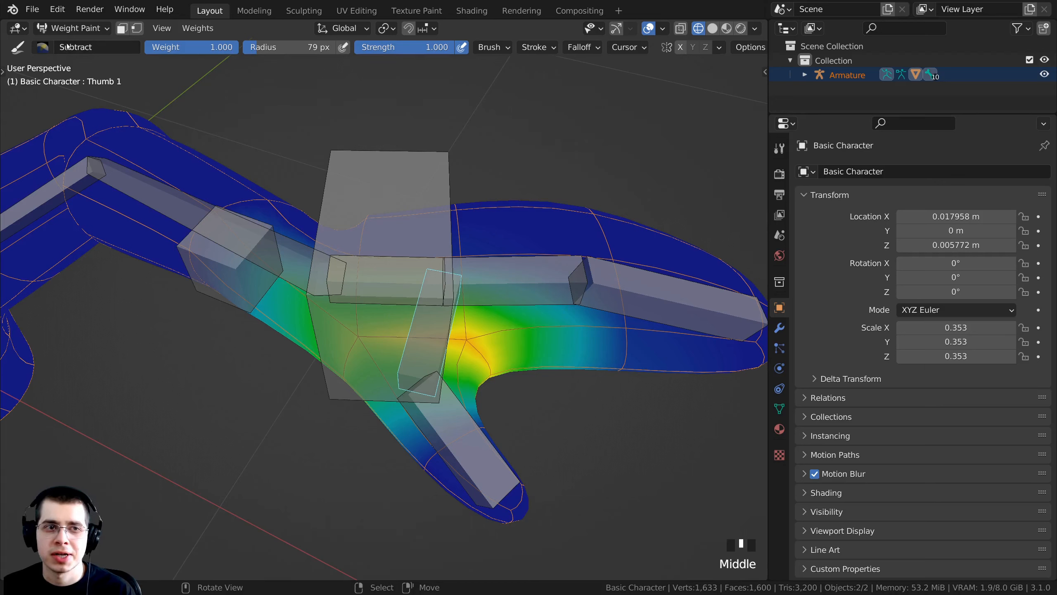
Choose the Add brush and paint extra Thumb 1 weight around the base of the thumb.
click(43, 48)
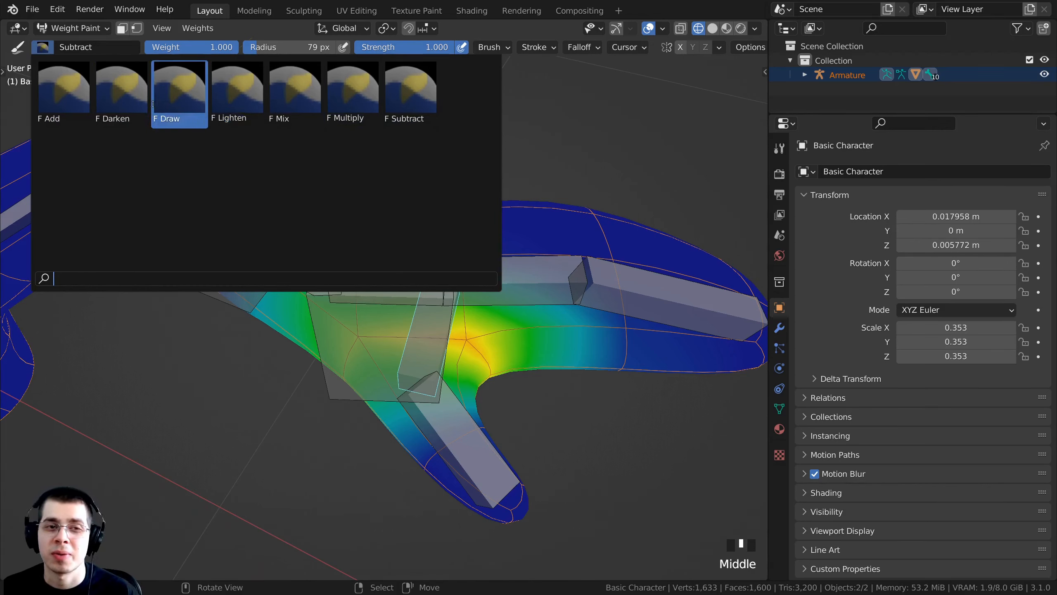
click(74, 101)
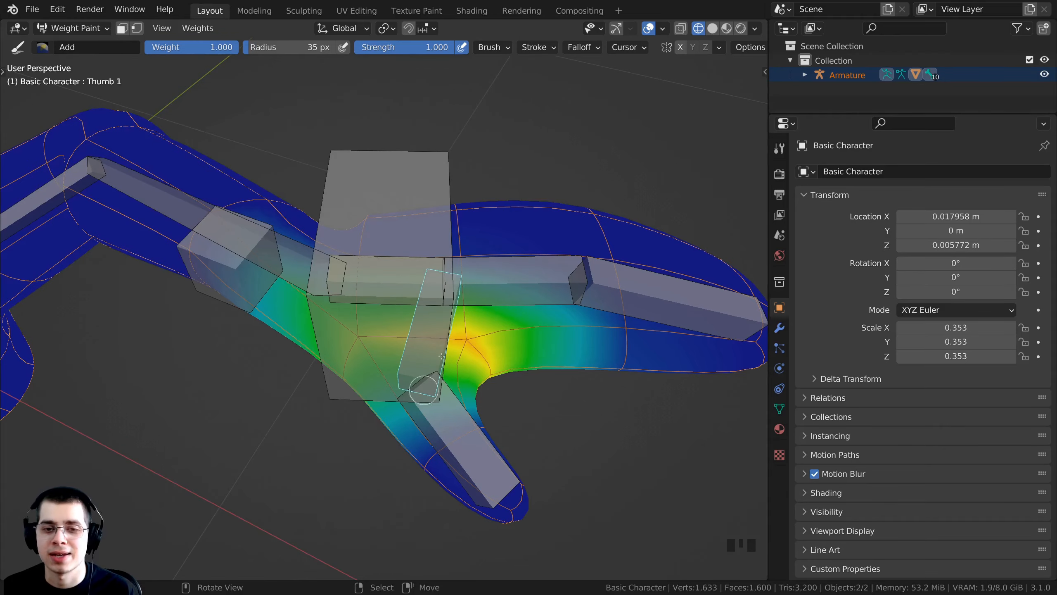
mouse_move(464, 344)
middle_down()
mouse_move(406, 337)
mouse_move(400, 292)
mouse_move(381, 278)
mouse_move(373, 297)
mouse_move(420, 292)
mouse_move(455, 385)
mouse_move(572, 331)
mouse_move(671, 195)
middle_up()
click(406, 337)
scroll(406, 337, up, 3)
click(381, 277)
click(419, 291)
click(428, 287)
click(460, 267)
Rotate the Thumb 1 bone to test how the repainted thumb base deforms.
key(r)
click(542, 335)
key(r)
click(645, 208)
scroll(473, 246, down, 3)
scroll(473, 246, up, 1)
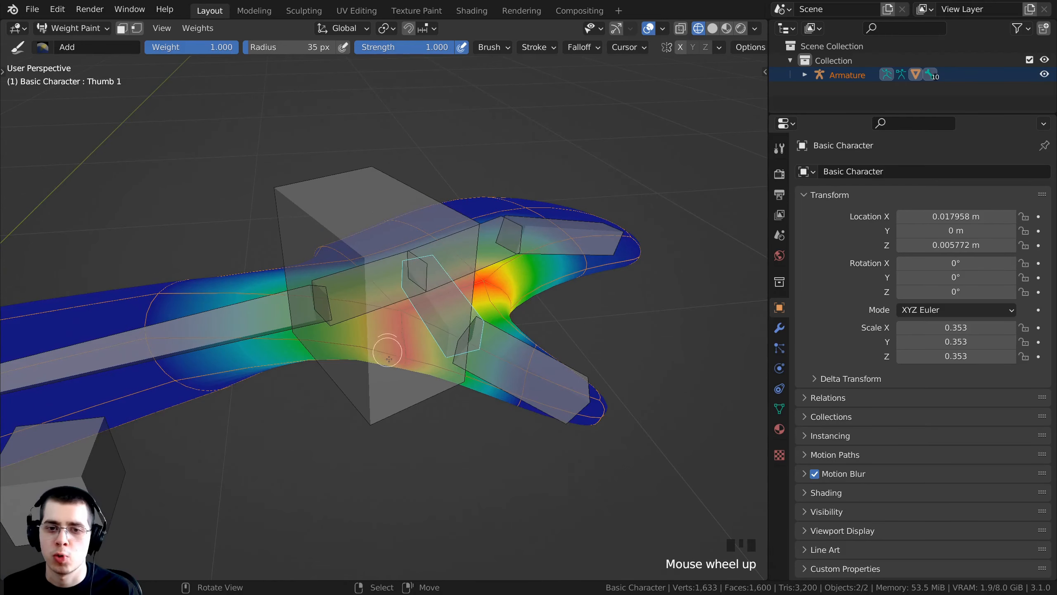
middle_drag(445, 312, 393, 340)
middle_drag(287, 300, 409, 273)
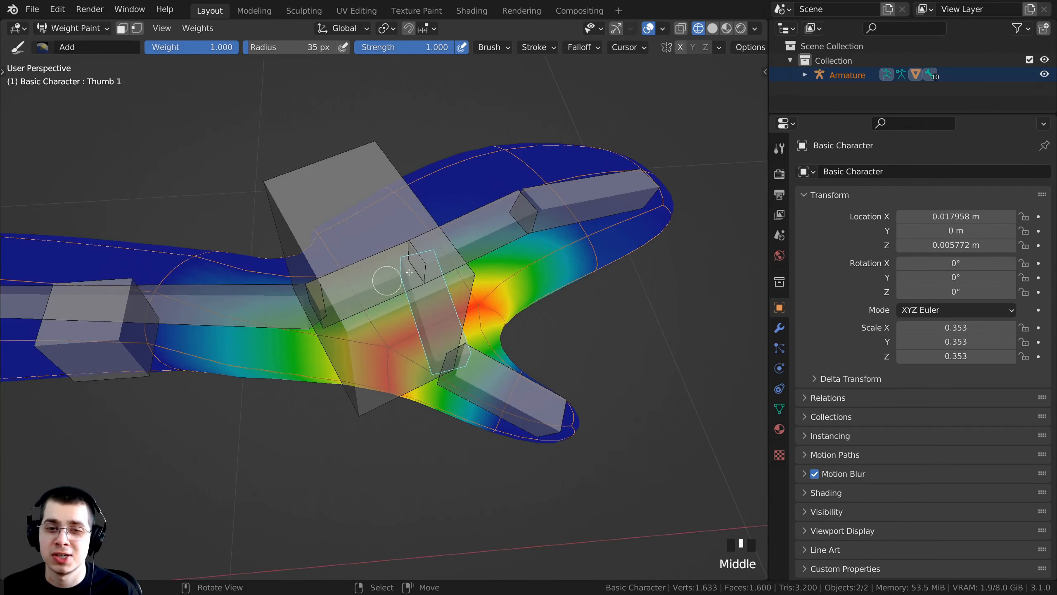
Select the Finger 2 bone to examine its weights along the fingers.
right_click(503, 231)
right_click(591, 198)
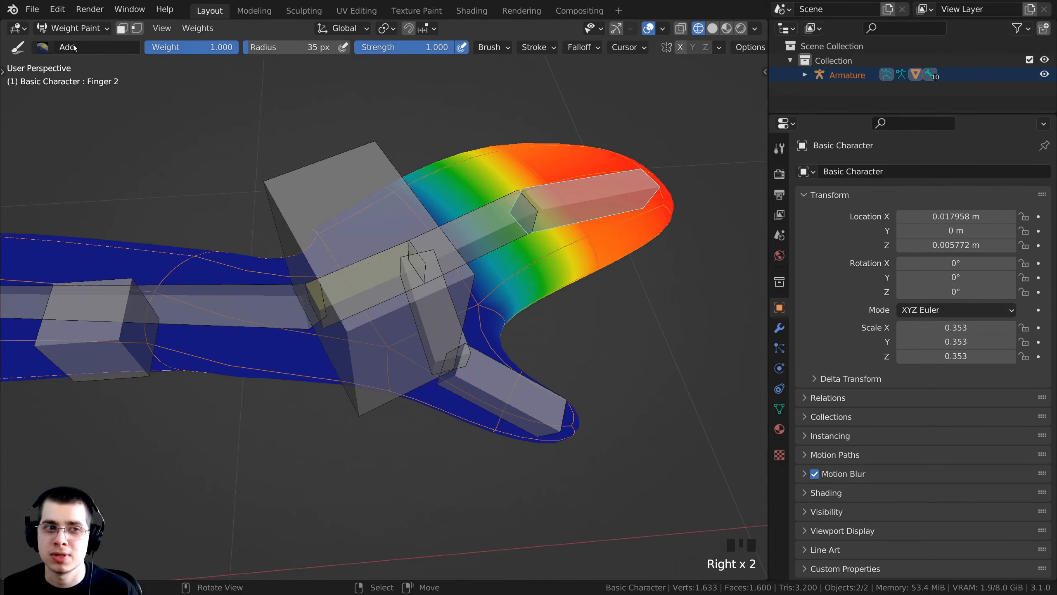
click(44, 47)
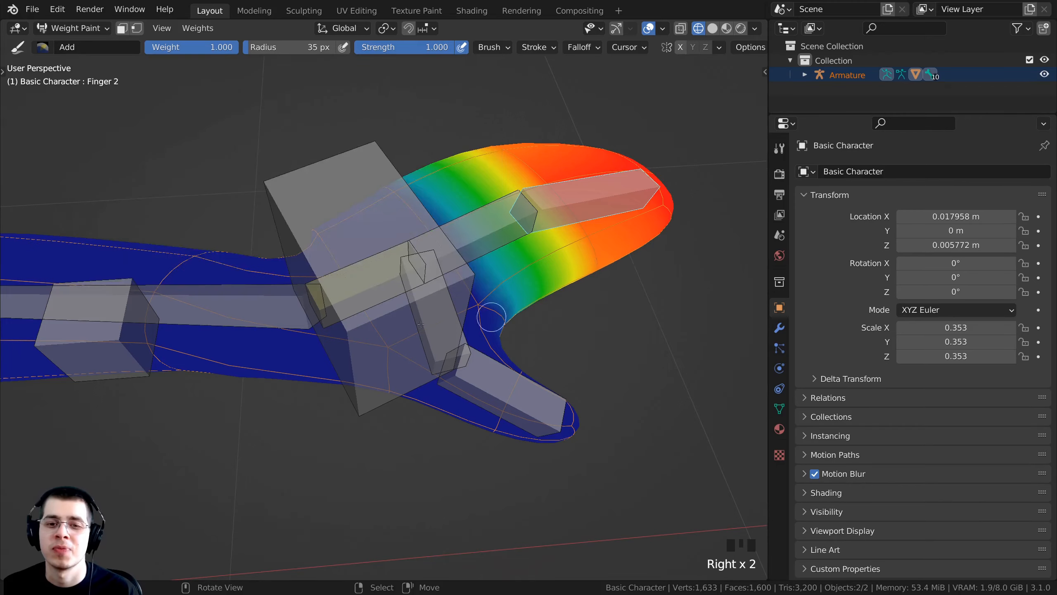
scroll(320, 218, down, 1)
Select the Wrist and Elbow controls in turn to check their influence on the arm mesh.
right_click(325, 197)
mouse_move(329, 200)
middle_down()
mouse_move(528, 257)
mouse_move(567, 246)
middle_up()
scroll(529, 258, down, 3)
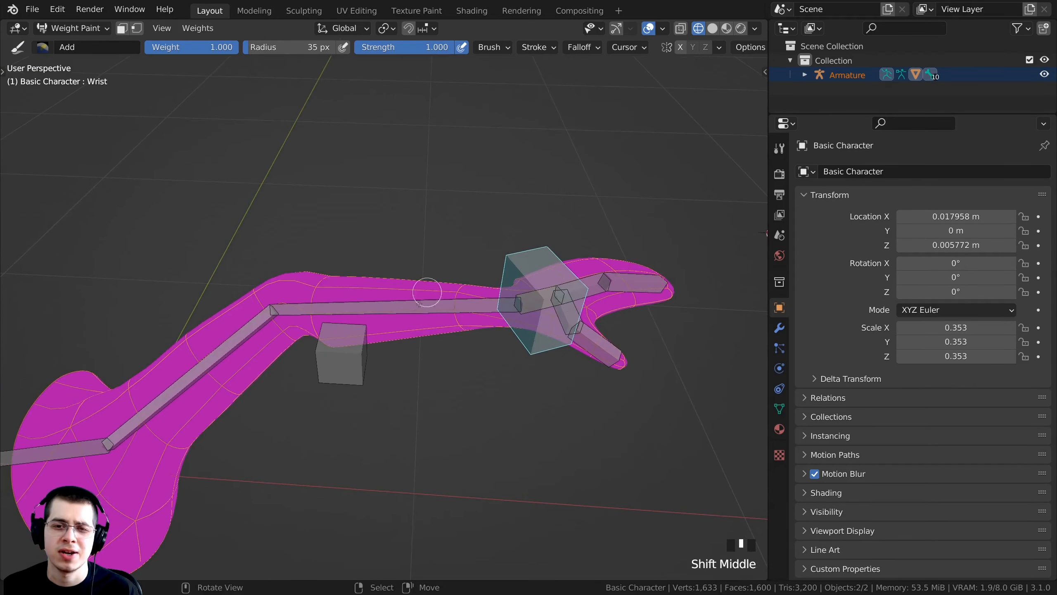
right_click(347, 361)
right_click(333, 374)
right_click(333, 374)
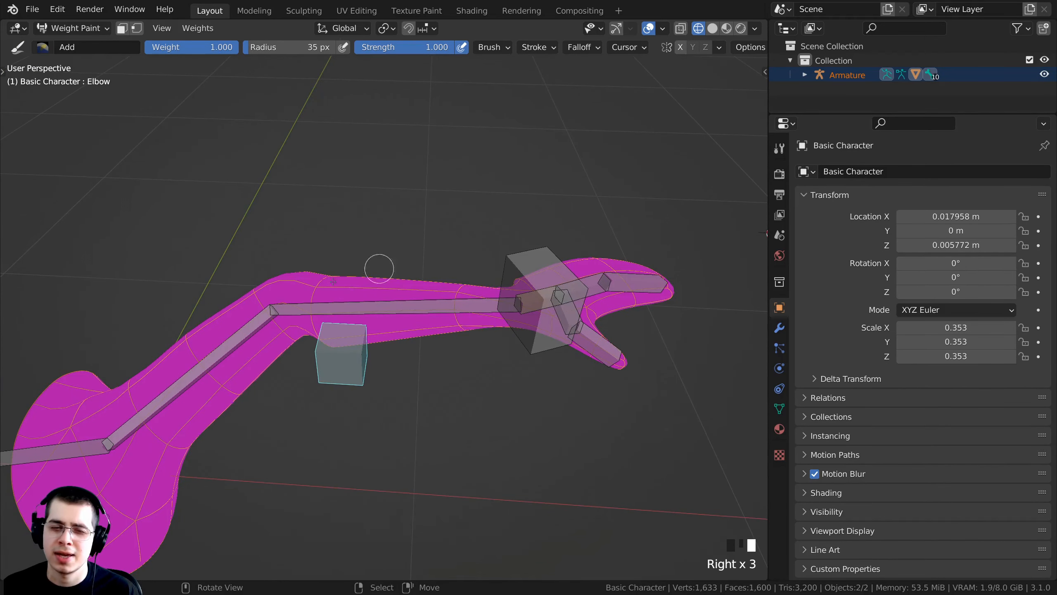
right_click(524, 256)
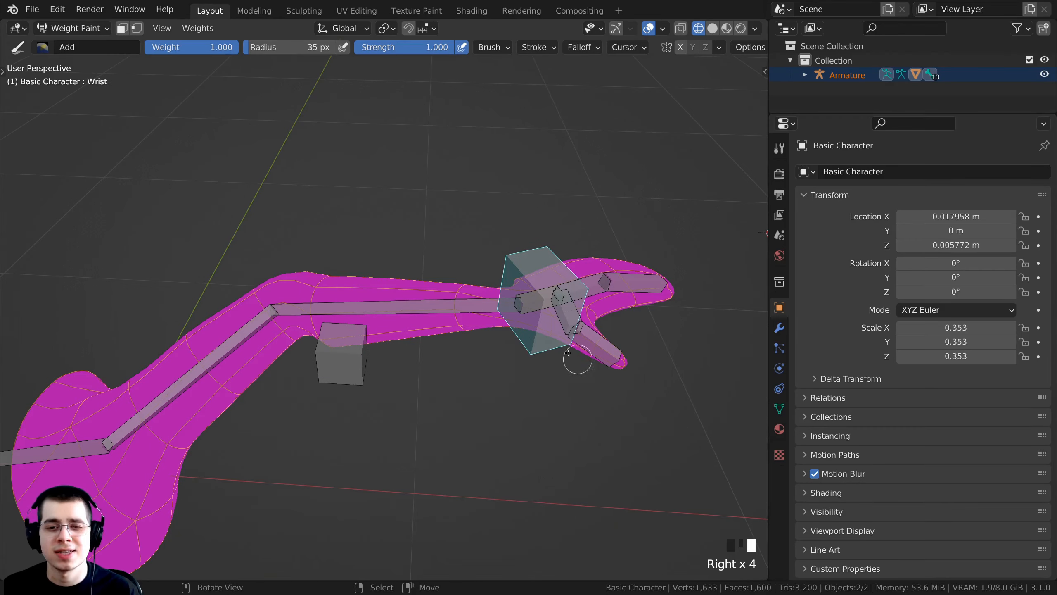
Select the Elbow control and move it to test how the elbow bend follows.
right_click(356, 365)
key(g)
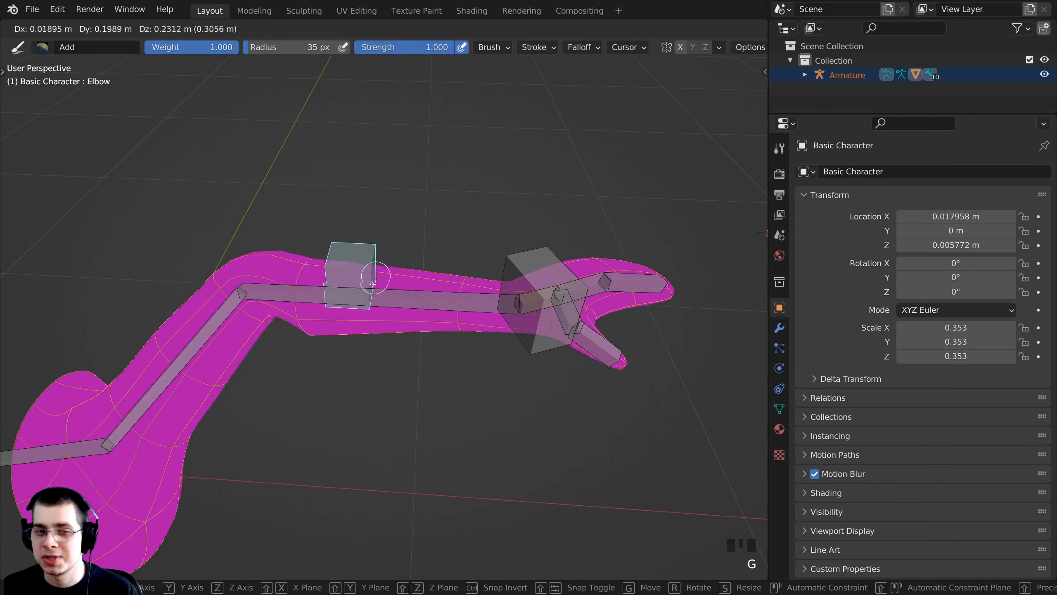
click(381, 322)
scroll(445, 290, up, 1)
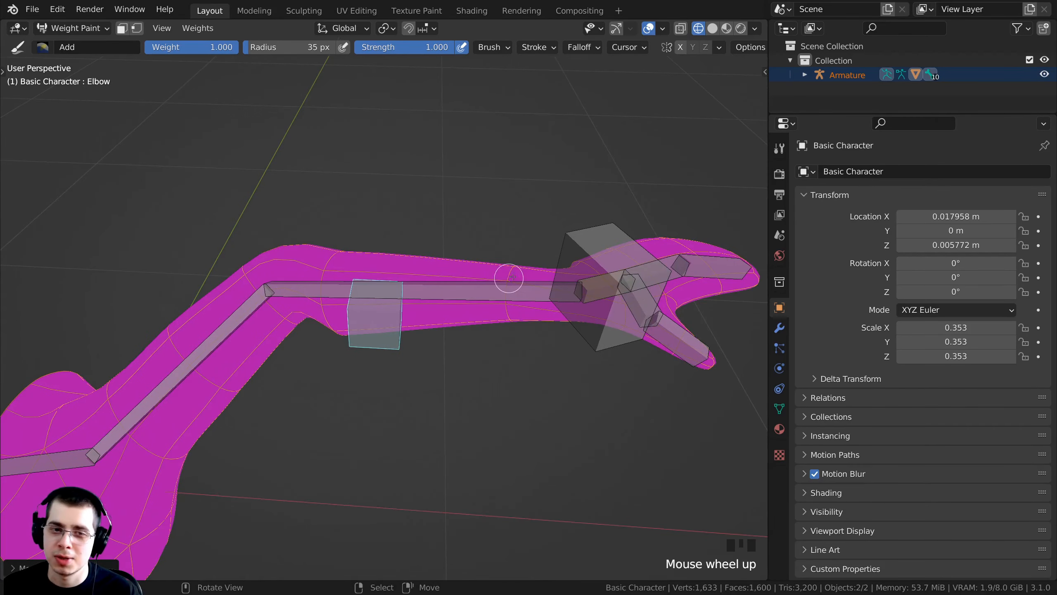
mouse_move(435, 299)
middle_down()
mouse_move(416, 280)
mouse_move(441, 298)
middle_up()
middle_drag(441, 298, 329, 316)
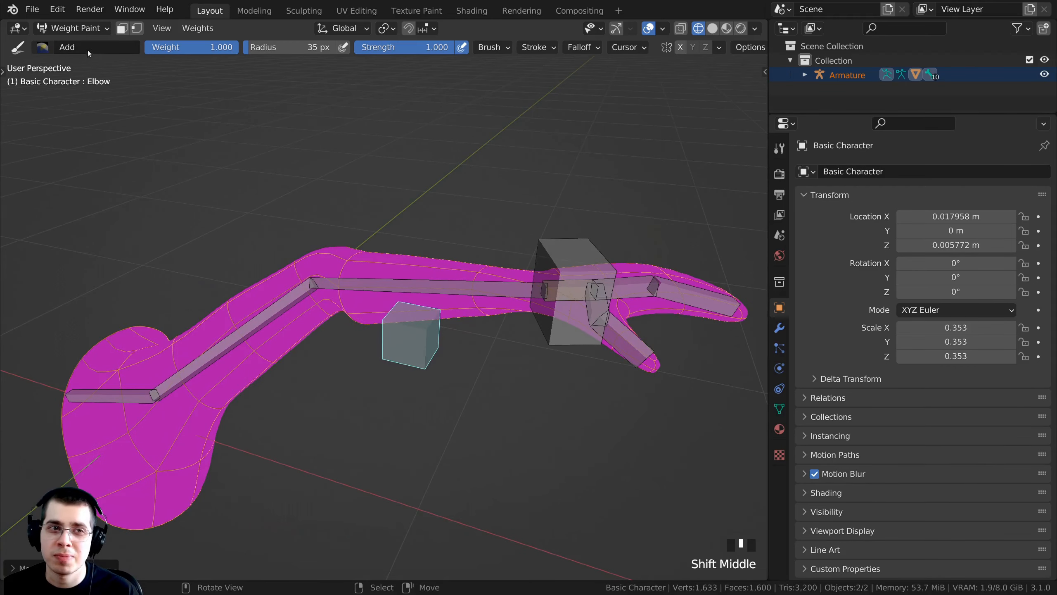
Return to Object Mode and switch the viewport to solid shading.
click(69, 30)
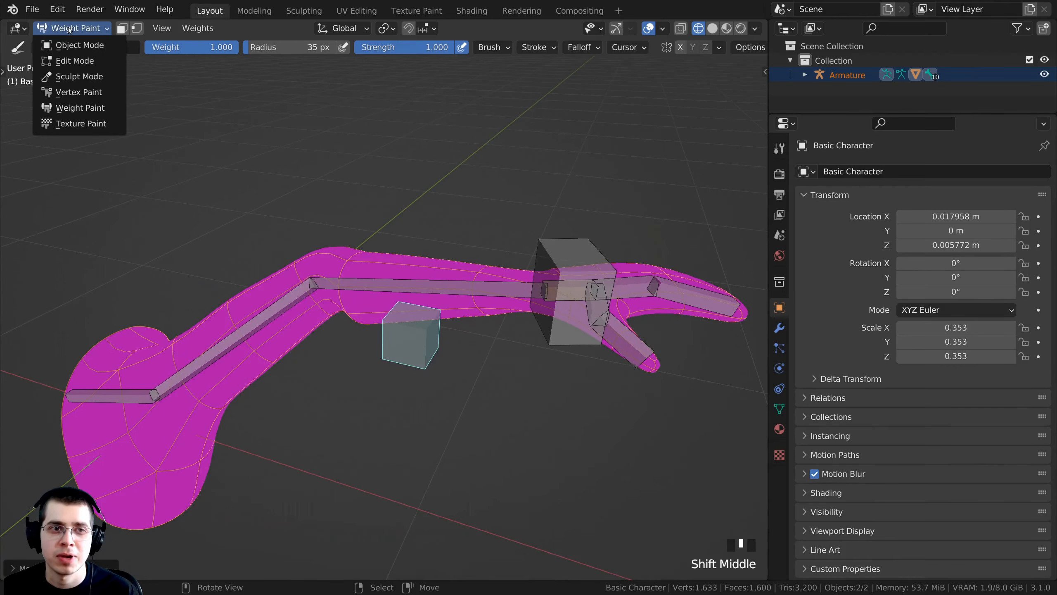
click(70, 51)
scroll(371, 284, down, 2)
shift+middle_drag(370, 284, 360, 278)
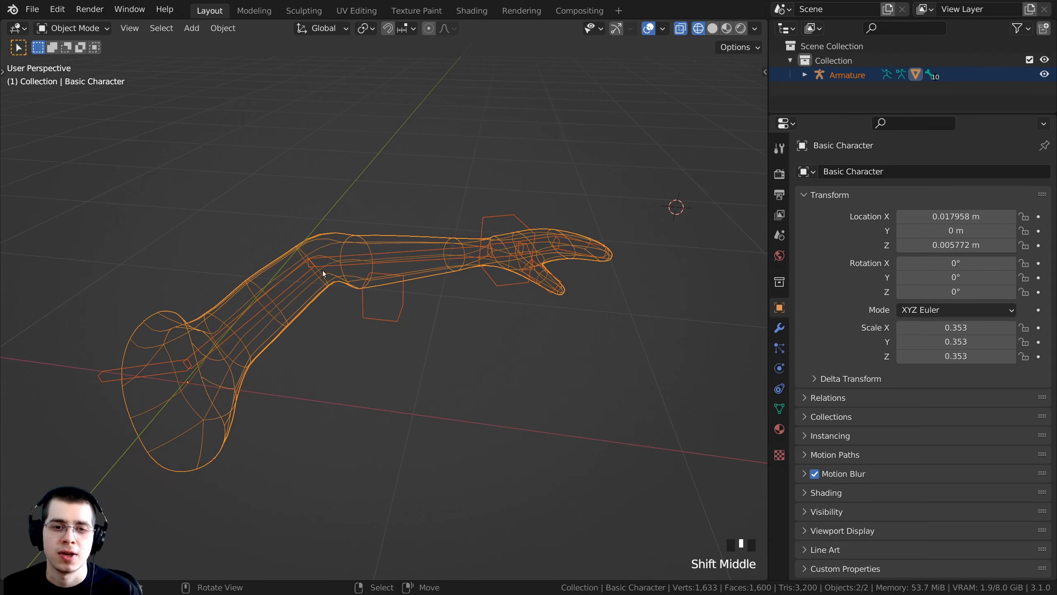
key(z)
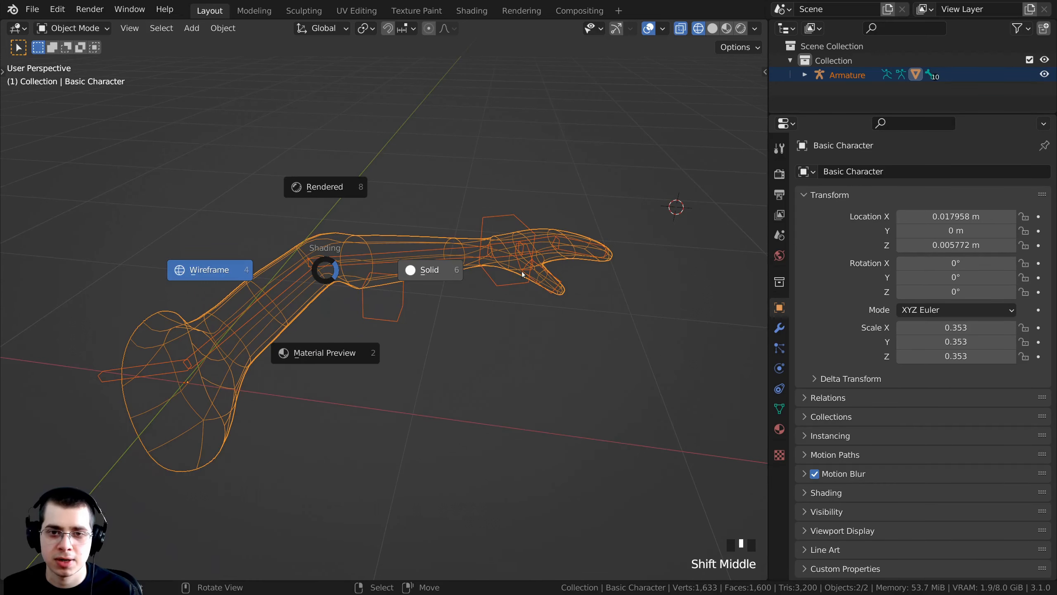
click(551, 264)
middle_drag(525, 292, 526, 229)
Select the armature and put it into Pose Mode.
right_click(527, 228)
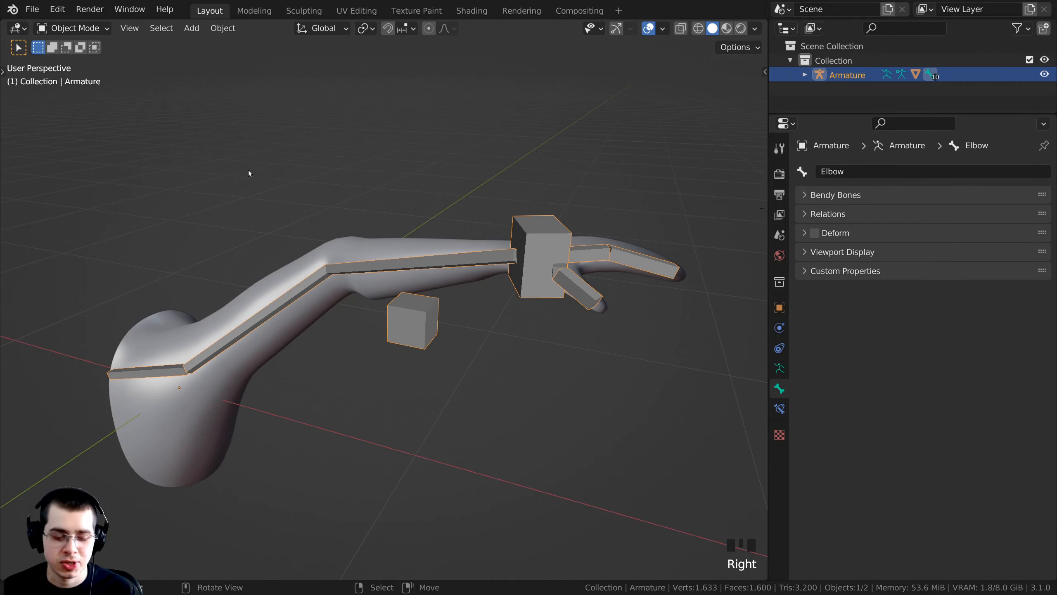
ctrl+middle_drag(249, 173, 476, 237)
key(ctrl+Tab)
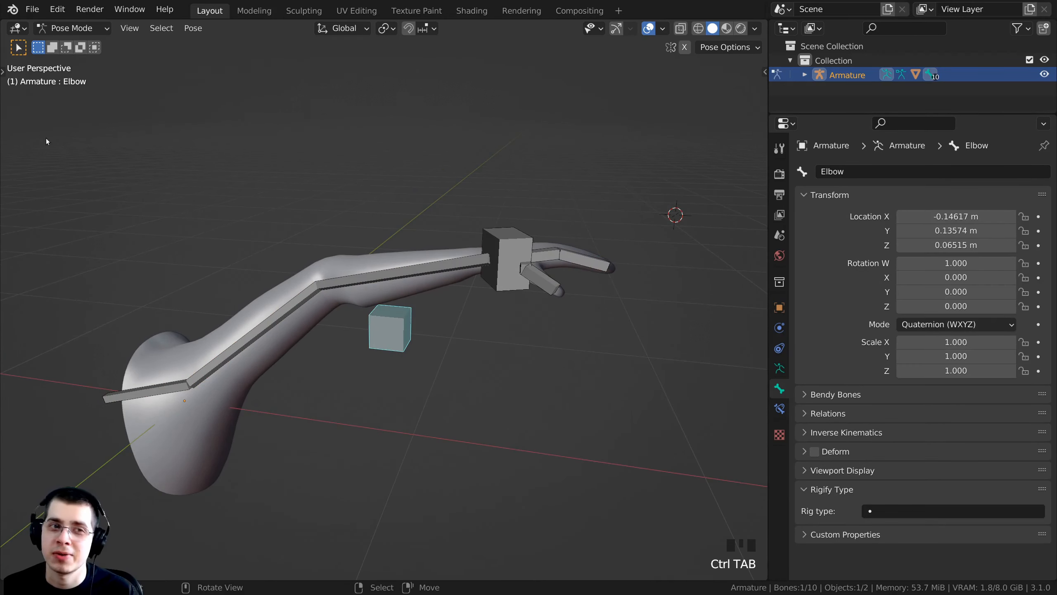
Select the Wrist control and move and rotate it to pose the arm and hand.
right_click(487, 239)
scroll(475, 250, down, 2)
key(g)
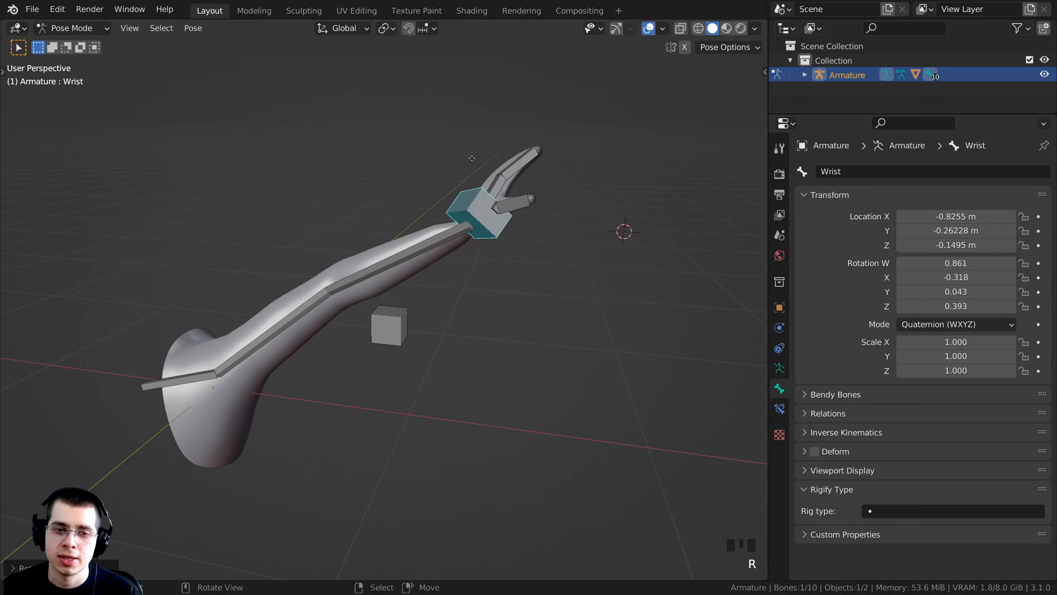
click(470, 243)
key(r)
click(549, 325)
Reset the Wrist control's rotation, and move and rotate it again to test the finished arm rig.
key(a)
key(a)
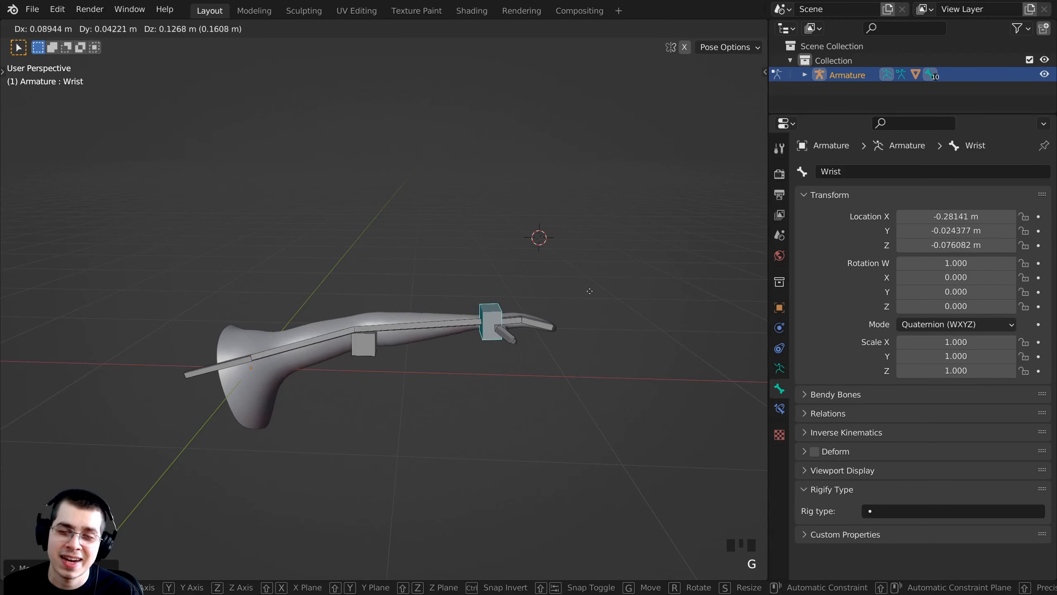
click(549, 271)
key(g)
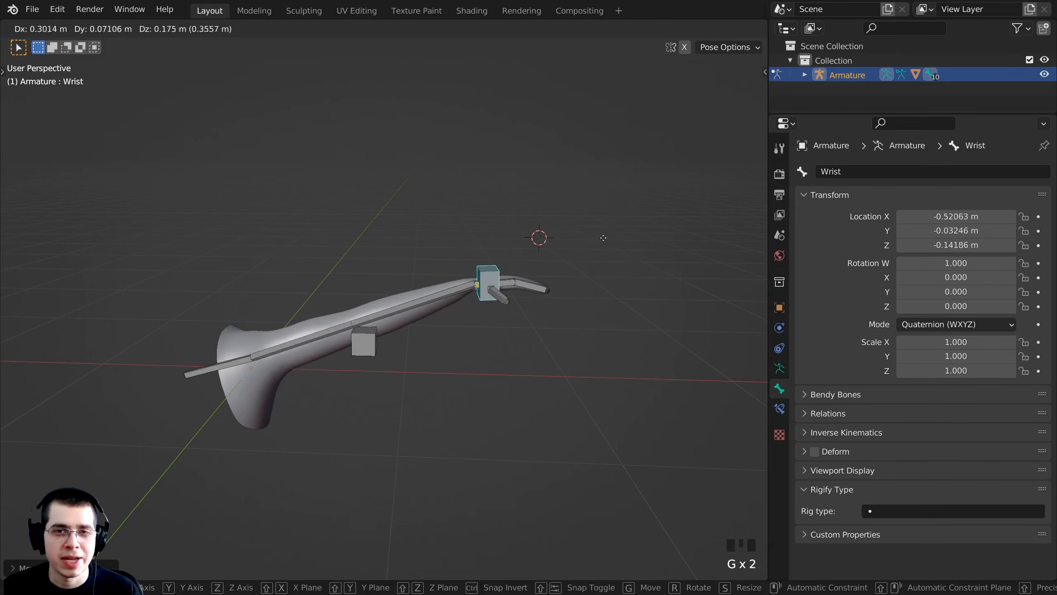
key(r)
key(g)
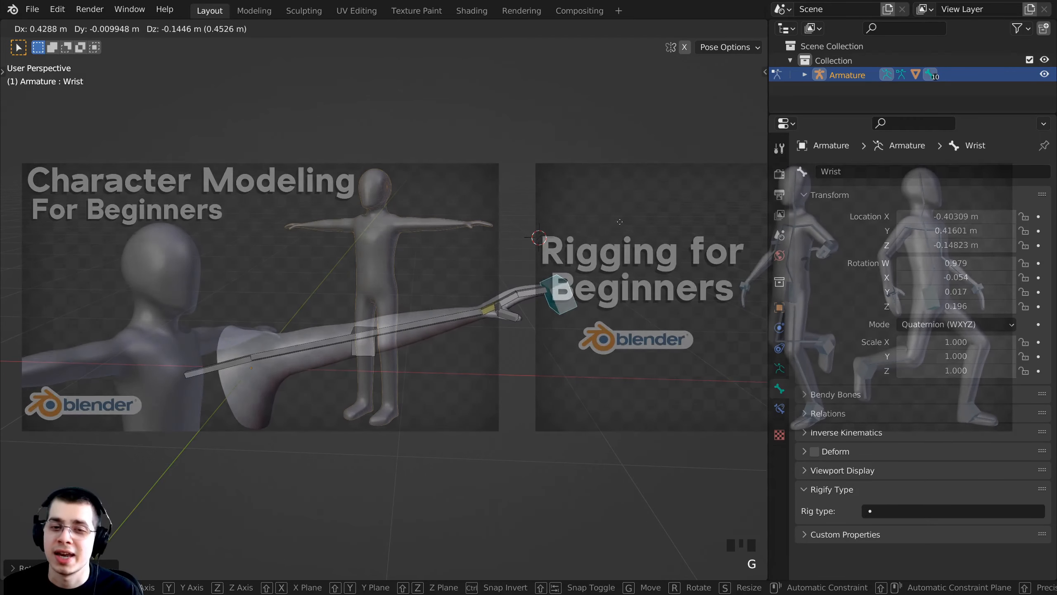
click(504, 223)
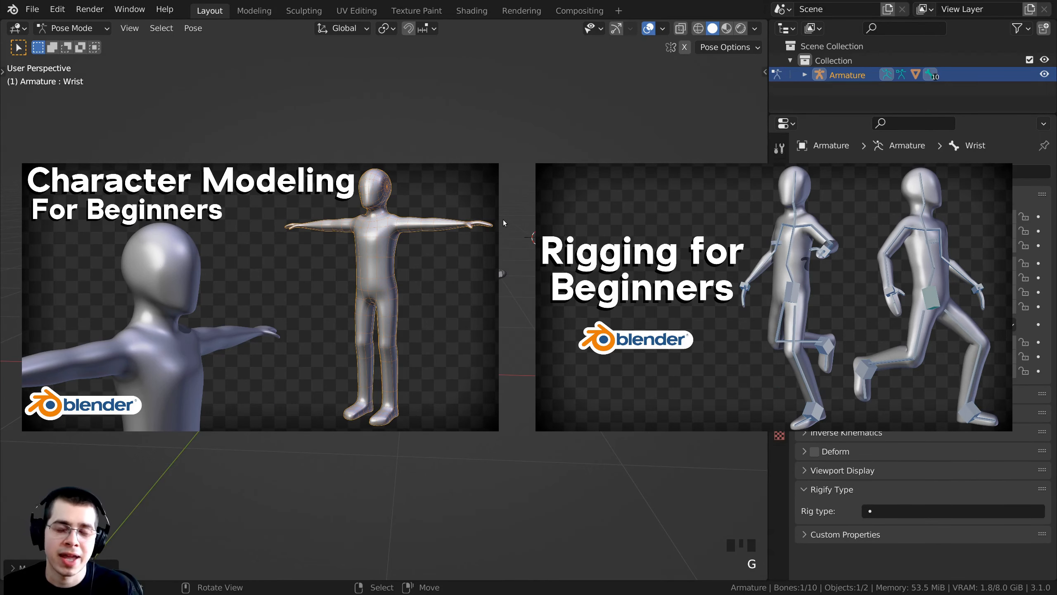